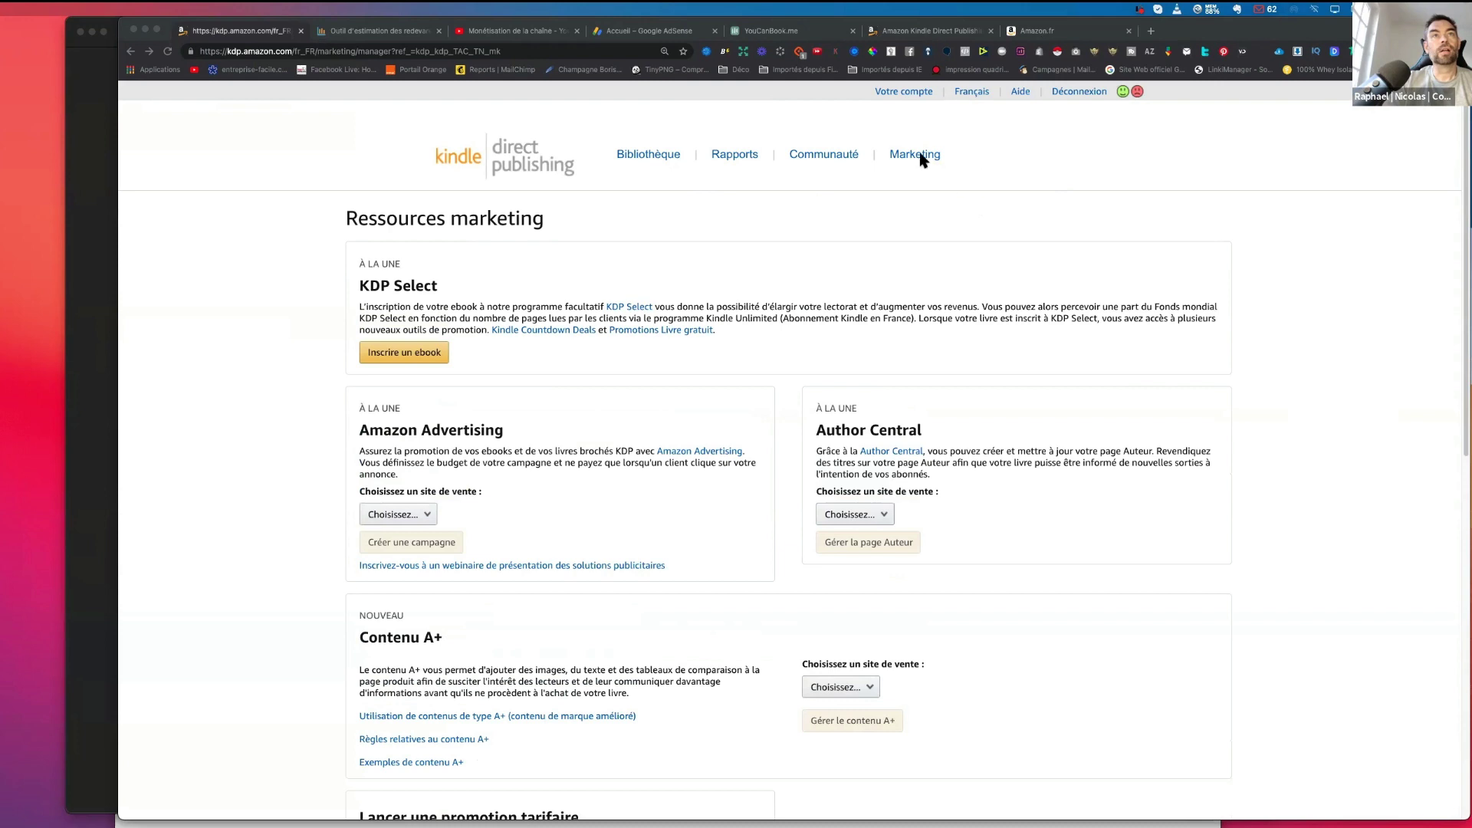
Review the marketing resources, including KDP Select, Amazon Advertising, Author Central, Contenu A+ and price promotions.
click(972, 153)
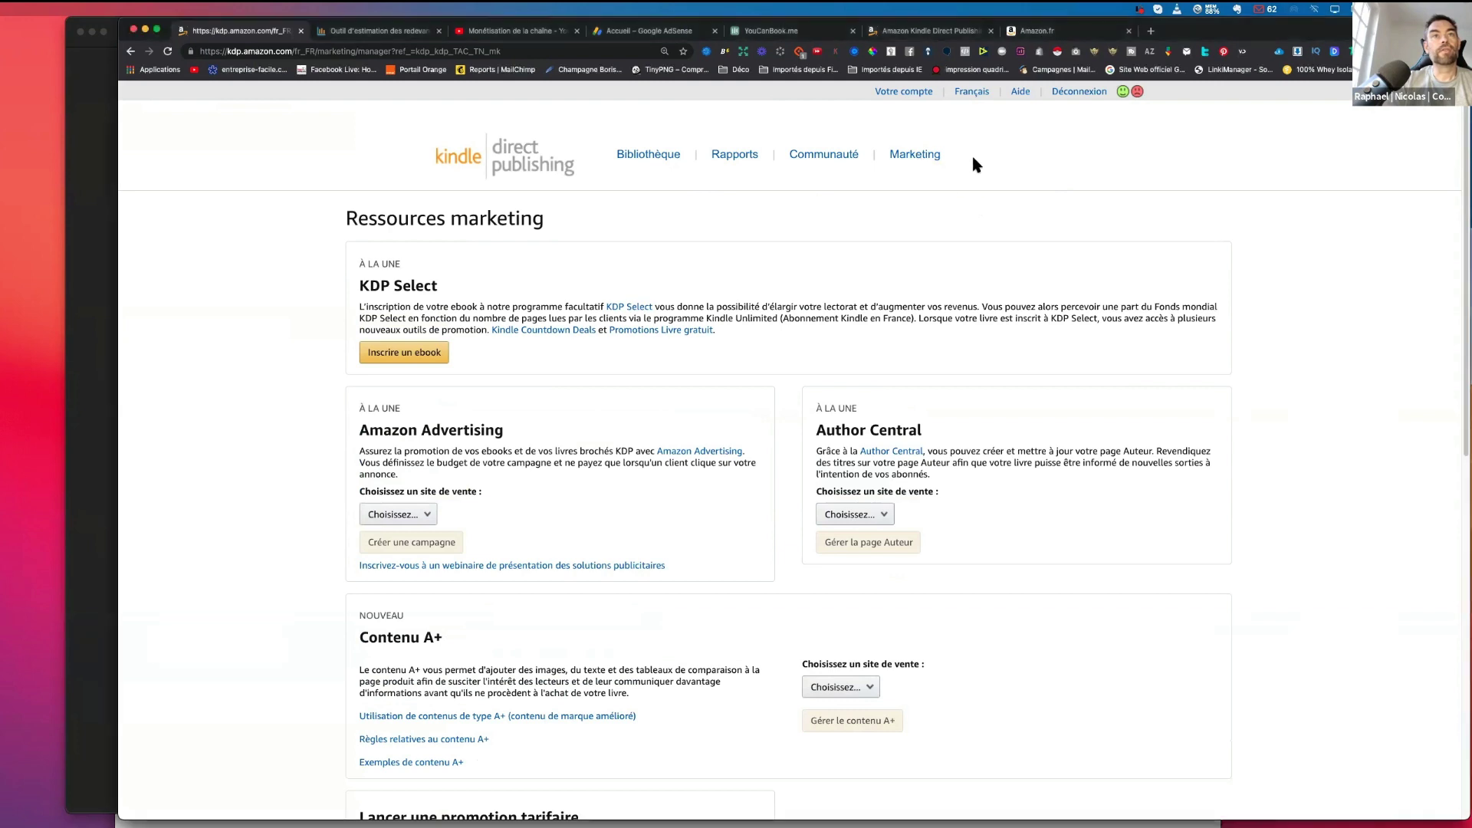
click(913, 155)
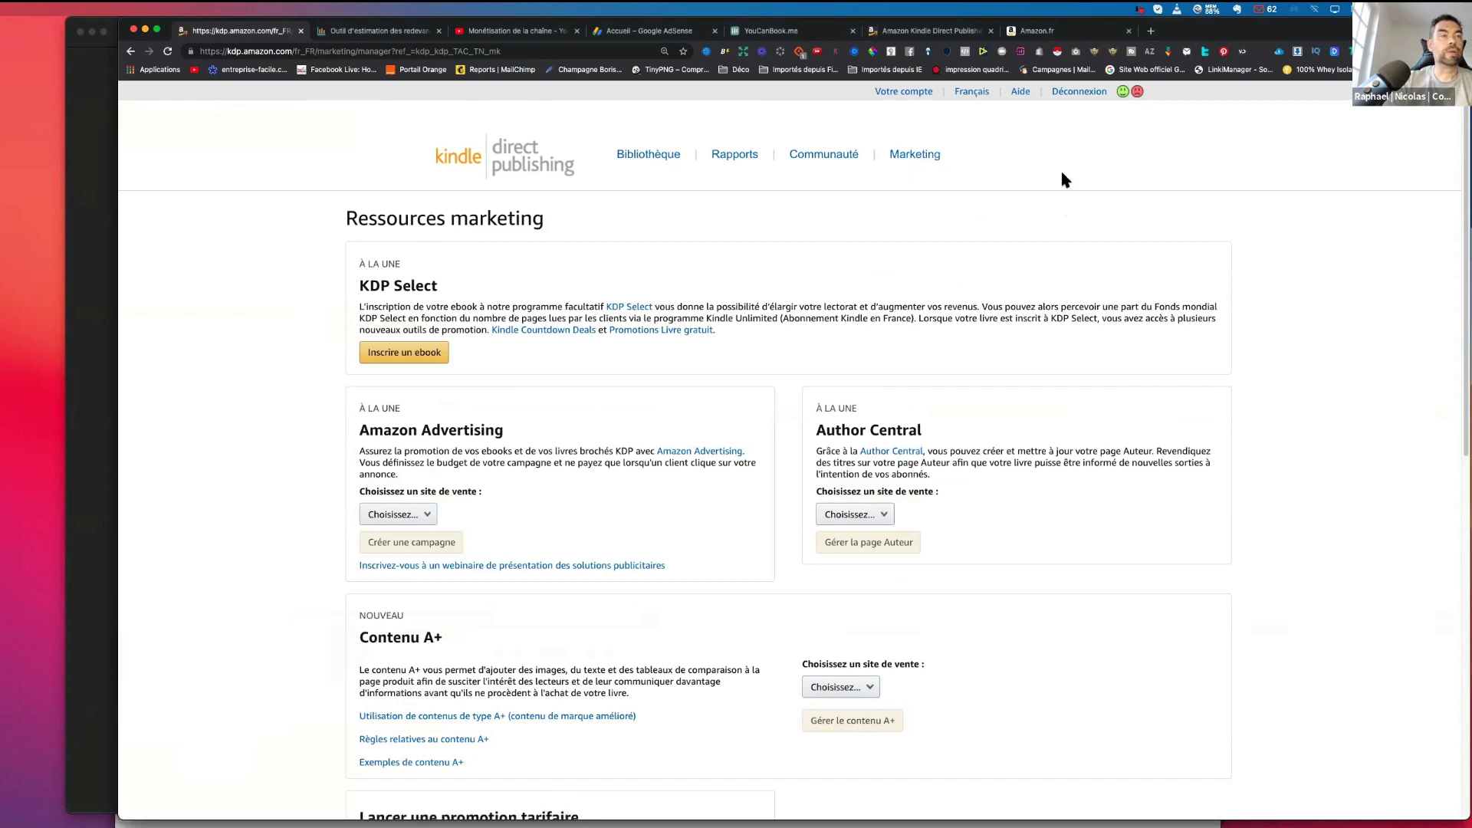
scroll(1059, 168, down, 3)
scroll(1063, 178, up, 1)
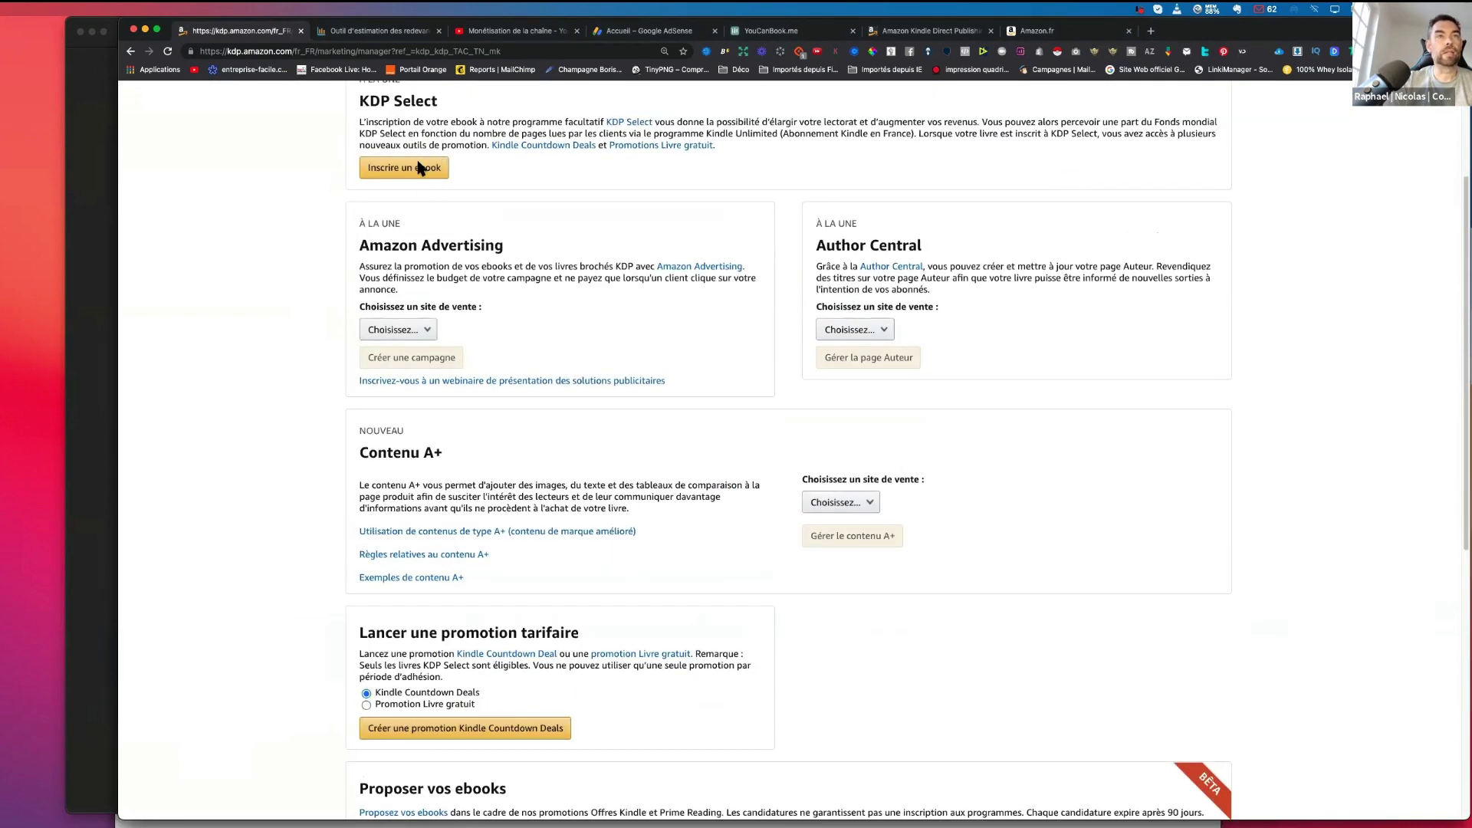
scroll(606, 184, down, 1)
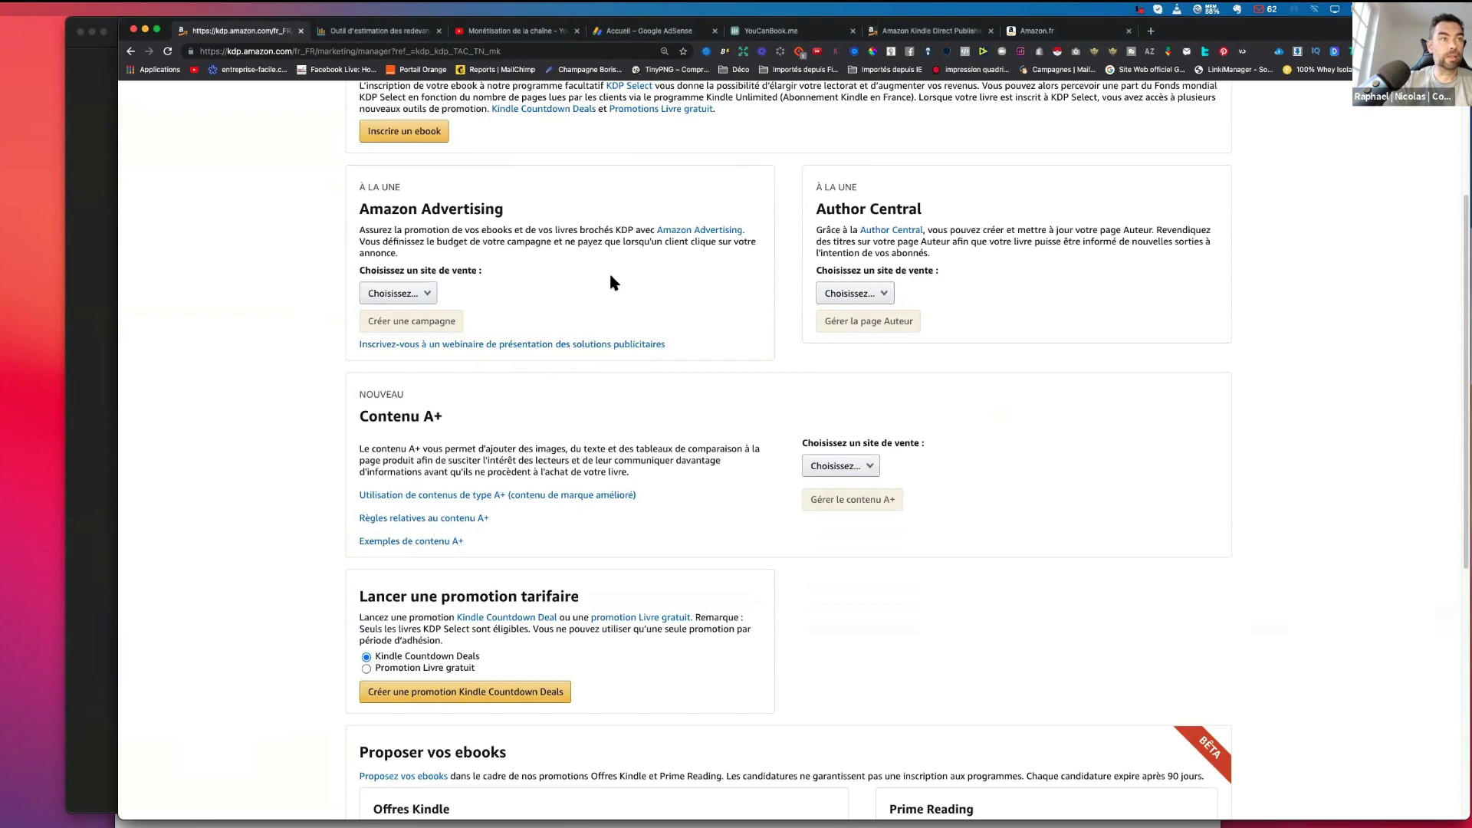
scroll(1099, 201, down, 1)
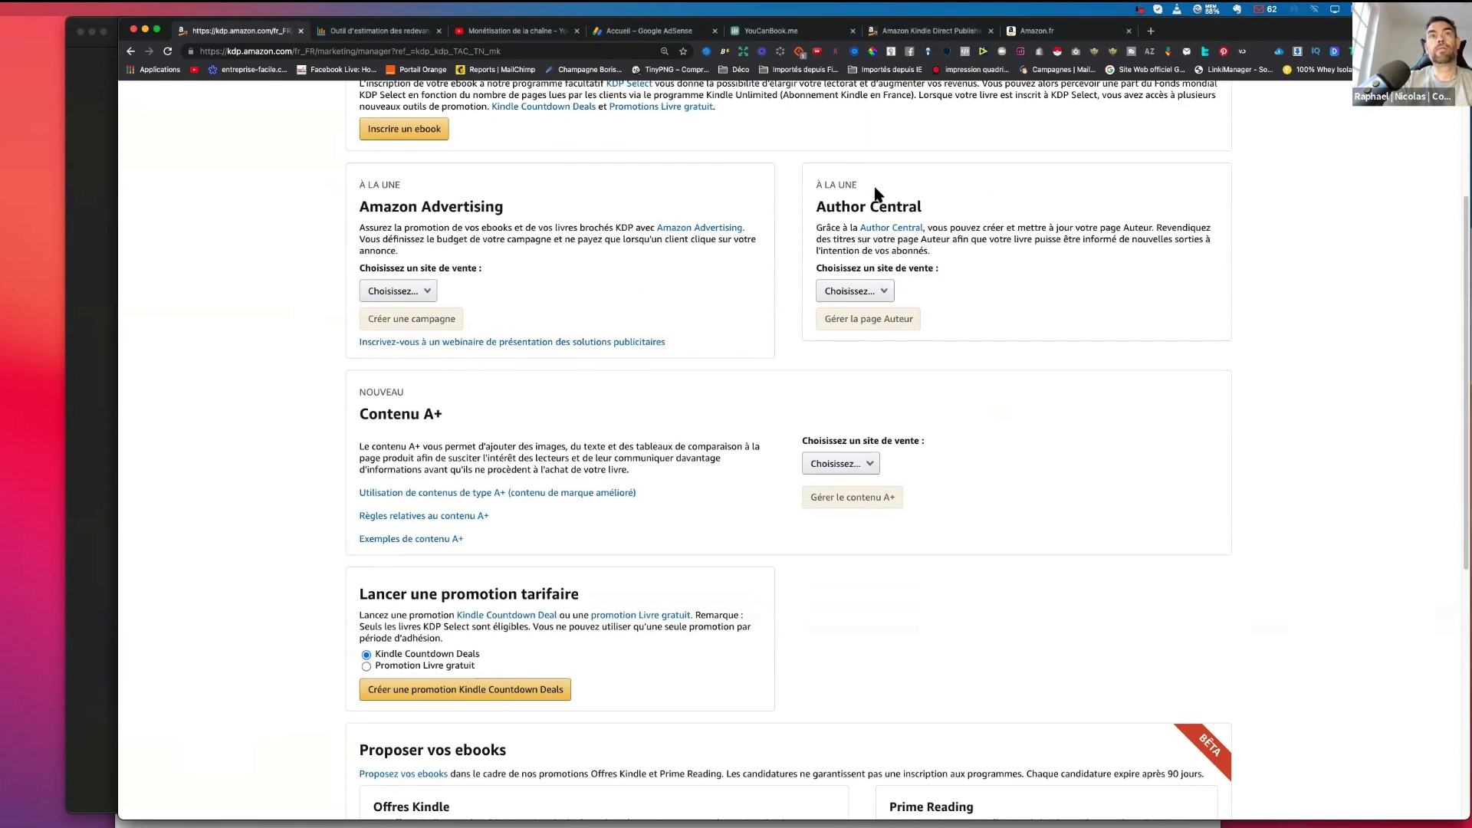
scroll(1004, 258, down, 2)
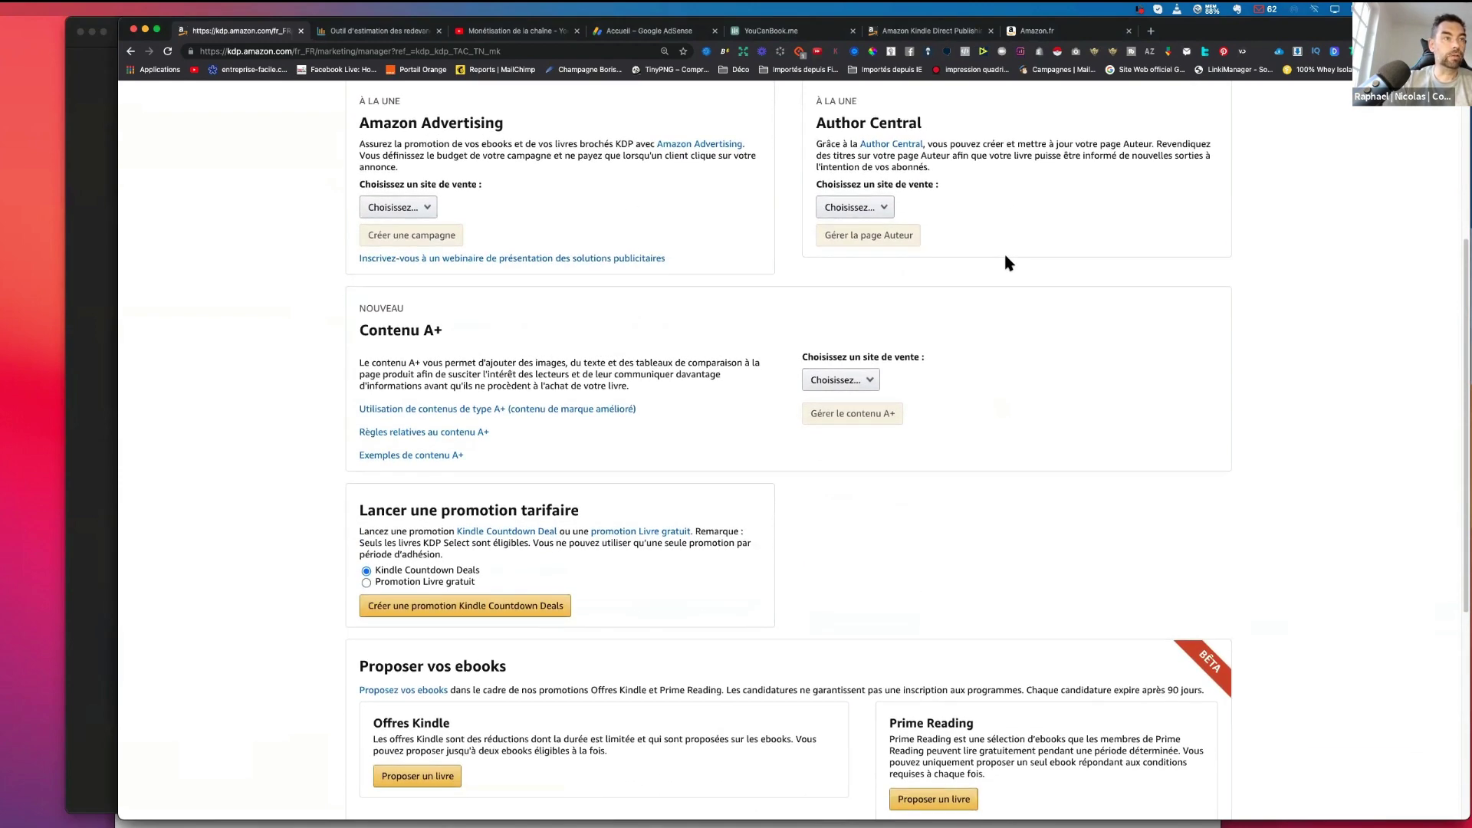
scroll(1011, 256, down, 1)
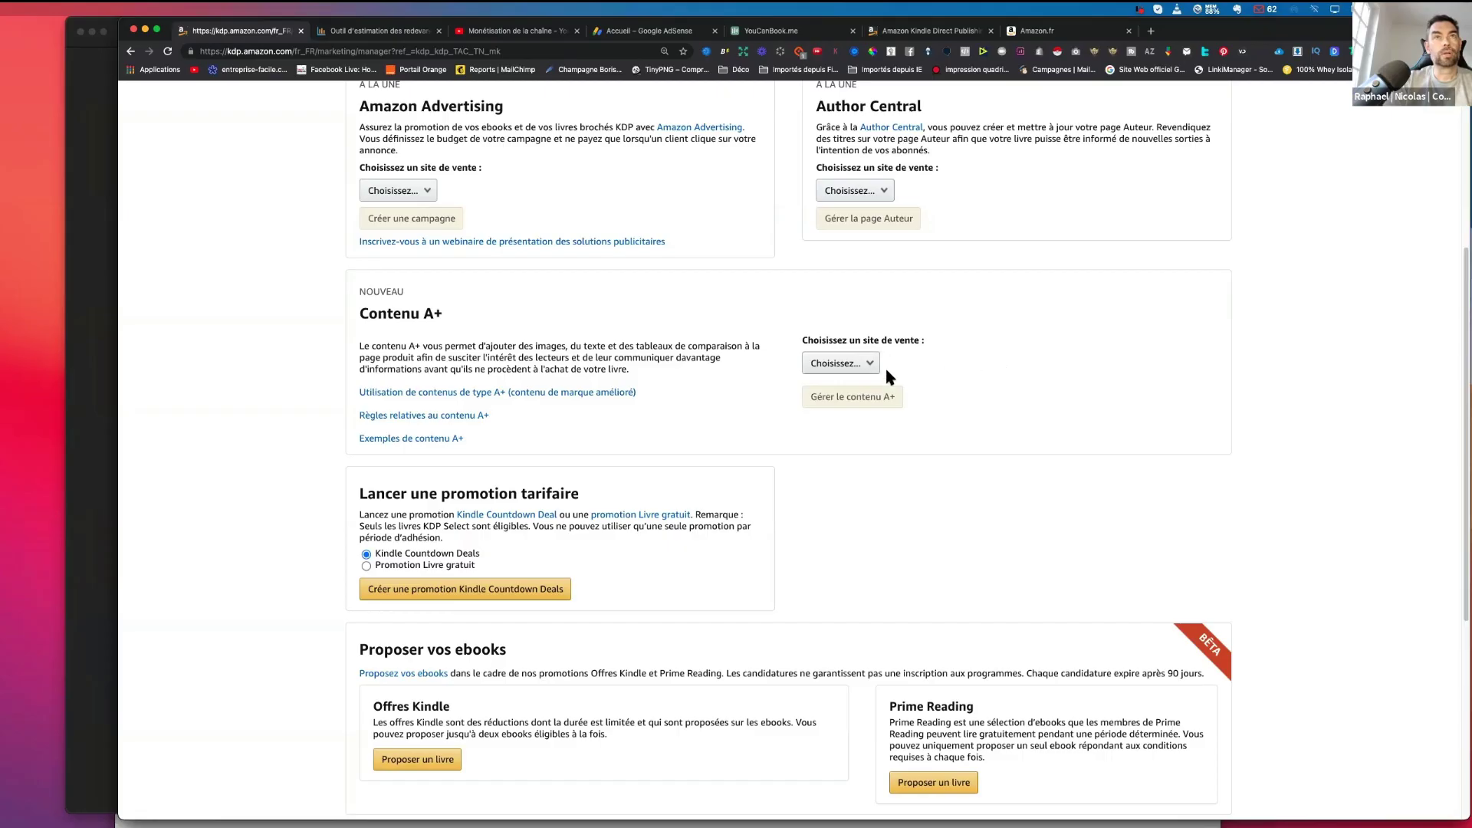
Open the A+ content management for the Amazon.fr marketplace and sign in with the account password.
click(871, 365)
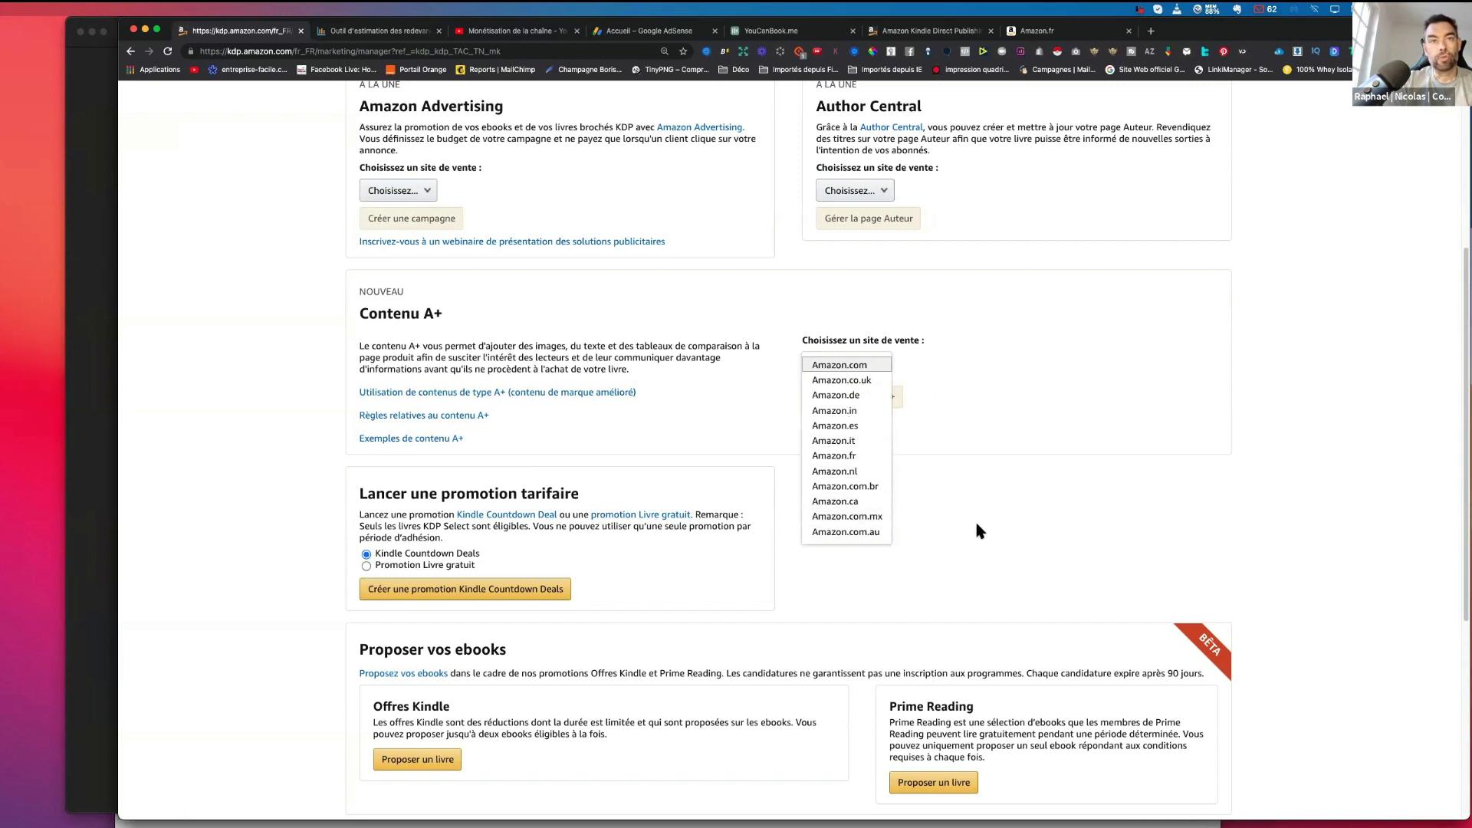
click(836, 455)
click(860, 405)
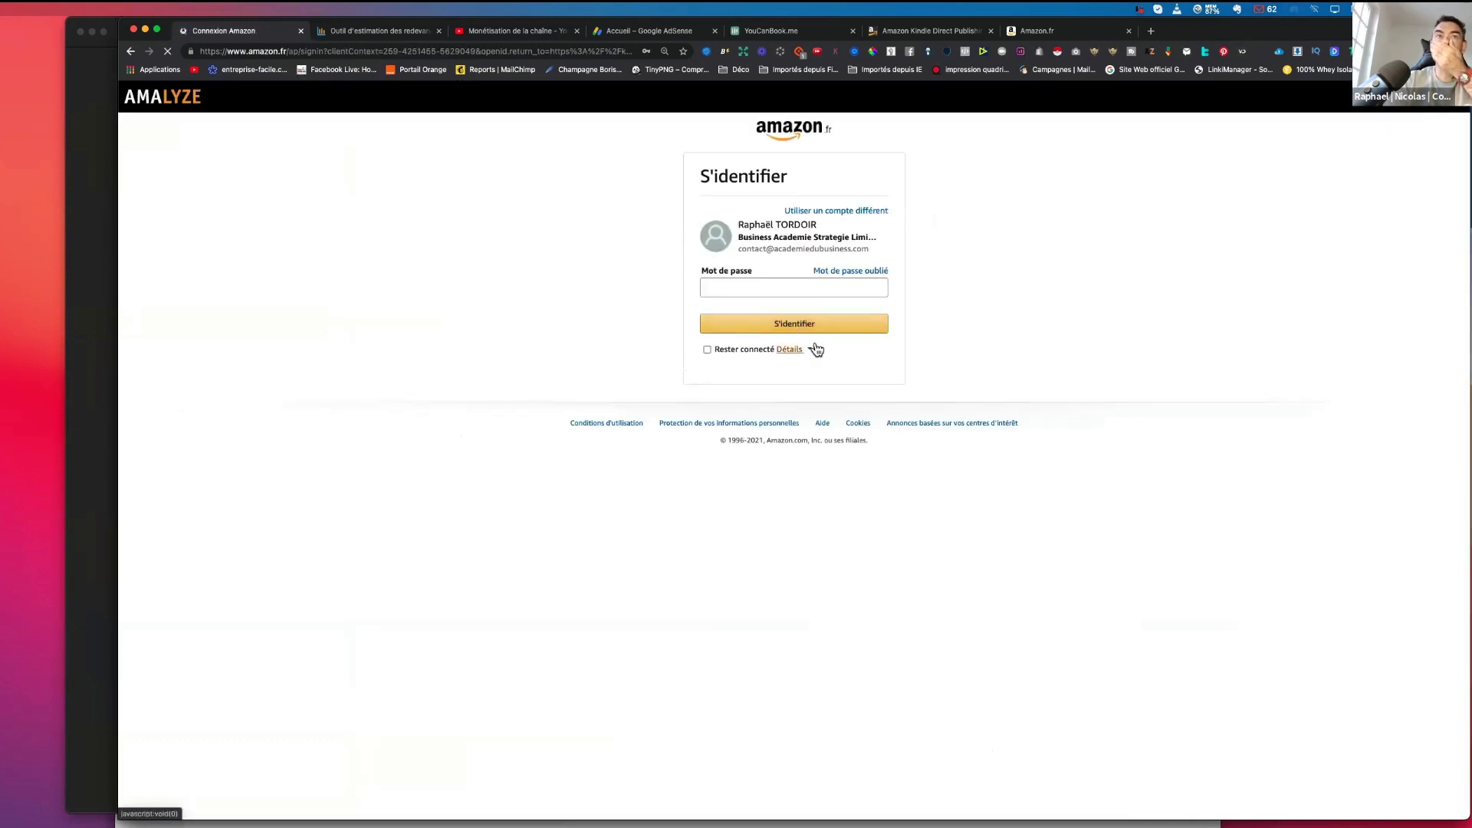
click(775, 286)
click(822, 326)
click(822, 326)
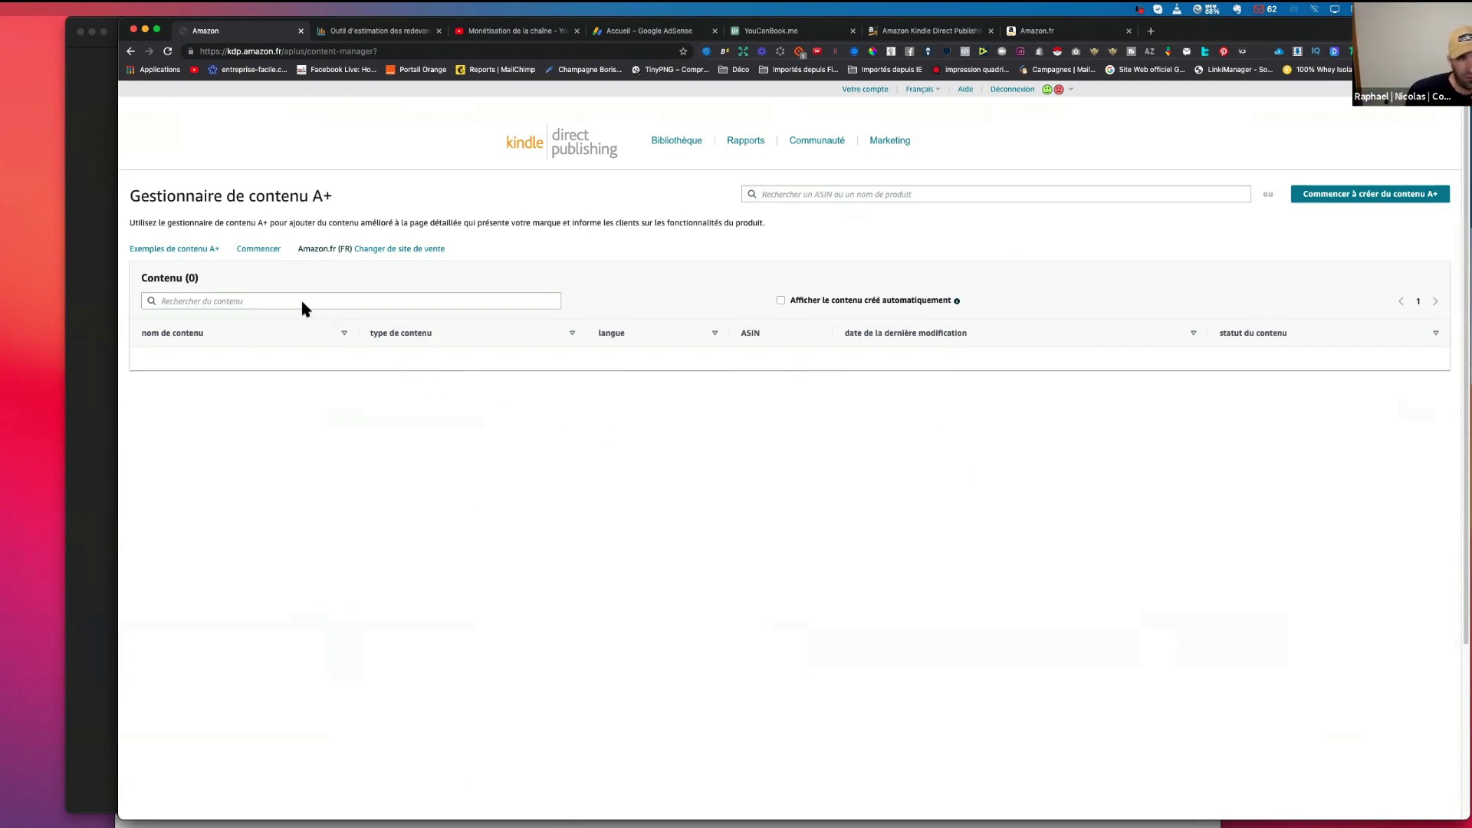
Move and widen the browser window so that it spans the full width of the screen.
drag(1235, 38, 1141, 40)
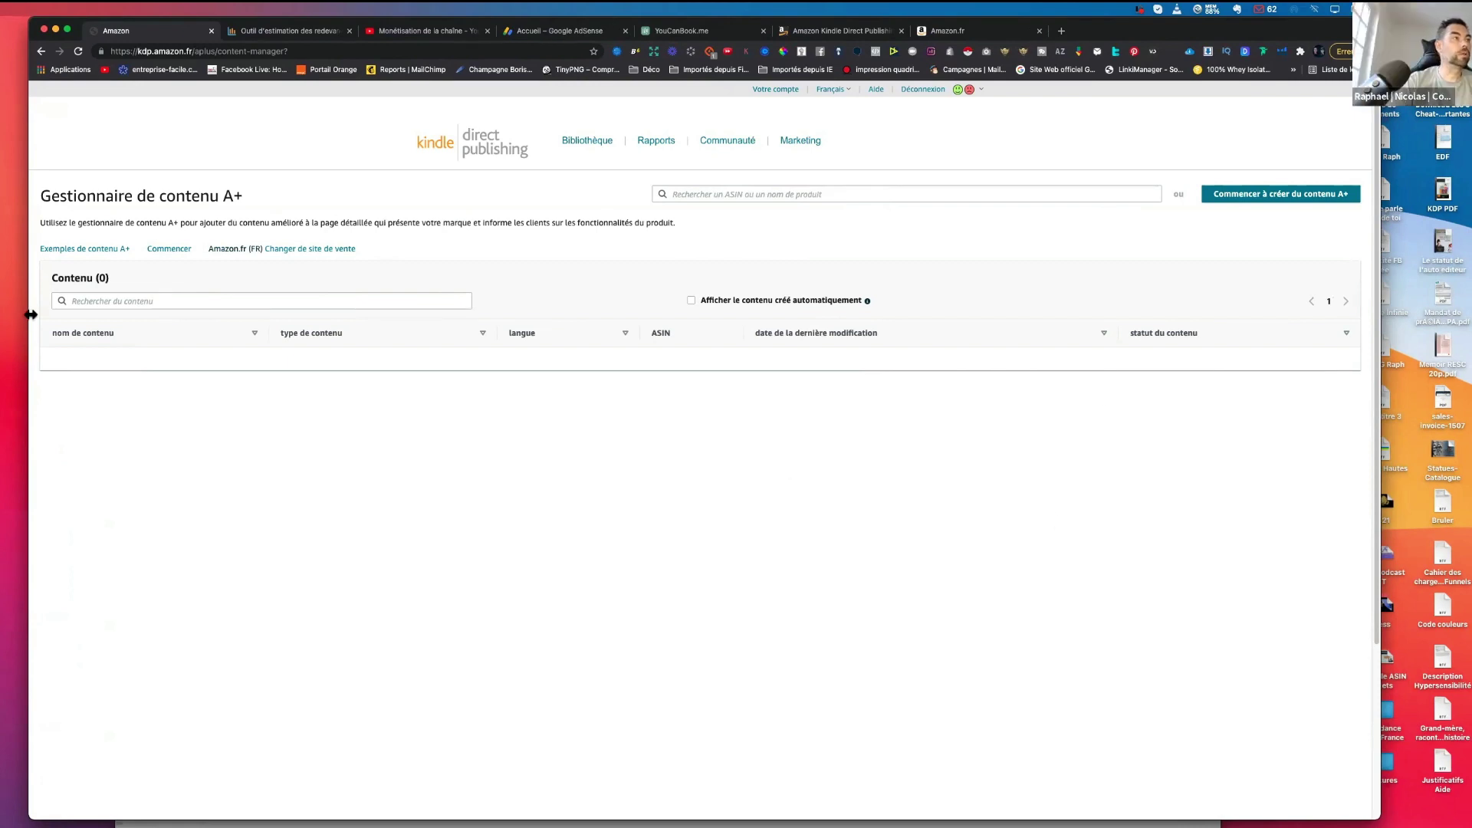
drag(28, 269, 0, 261)
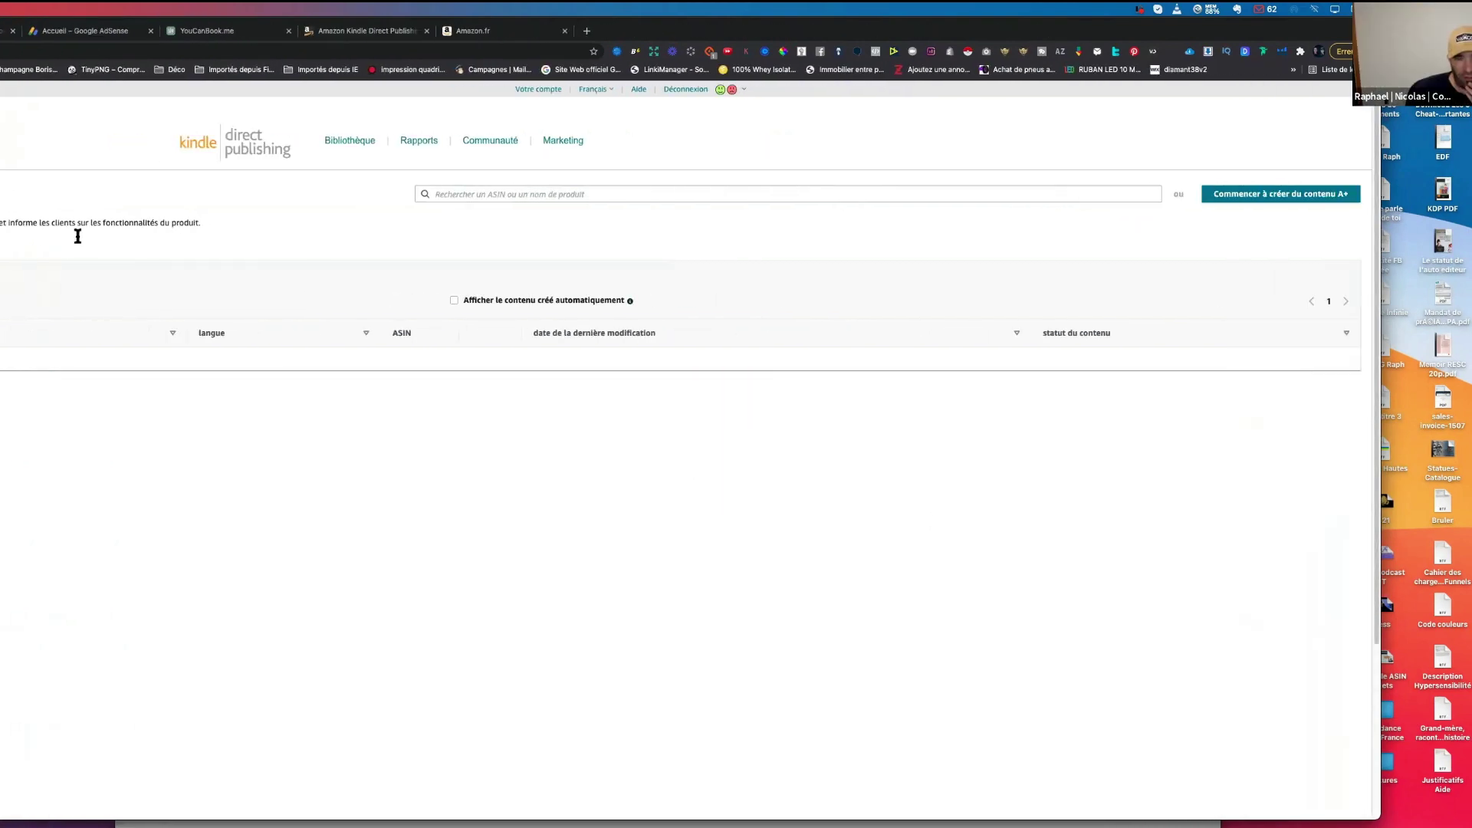
drag(1381, 345, 1471, 345)
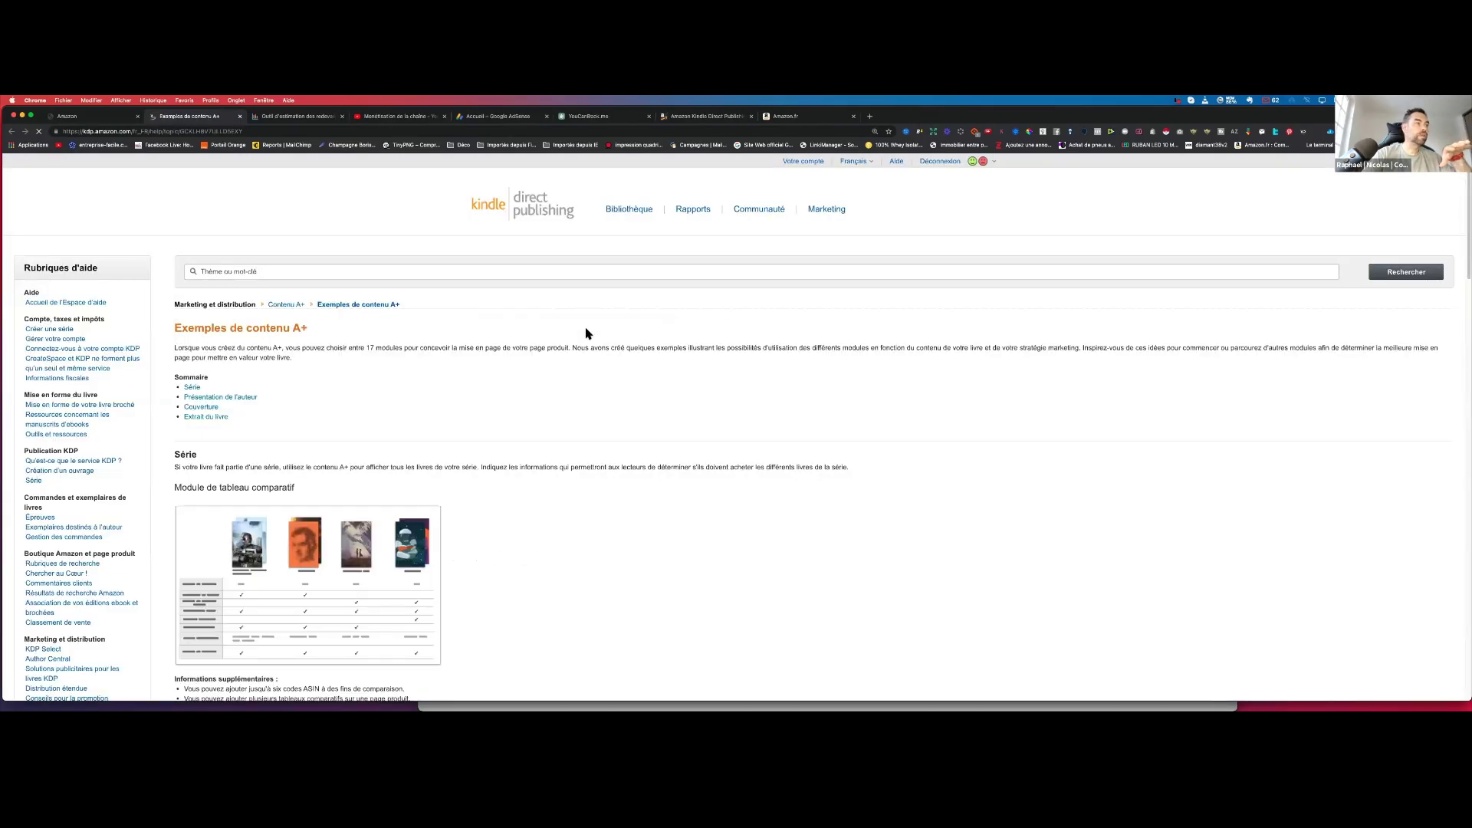
Examine the A+ content examples for book series and author presentation, including their image requirements.
scroll(586, 334, down, 5)
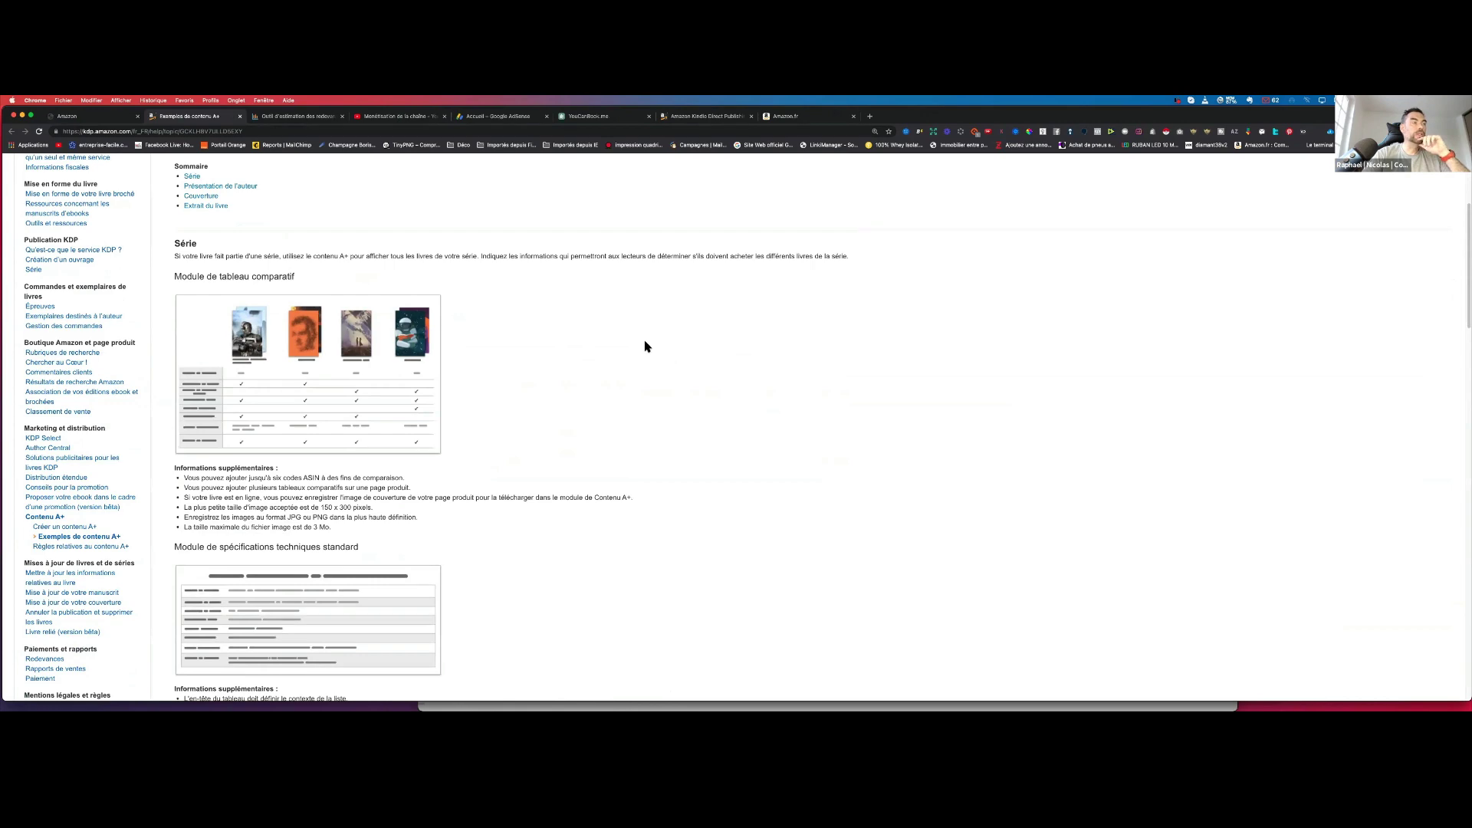
scroll(672, 308, down, 5)
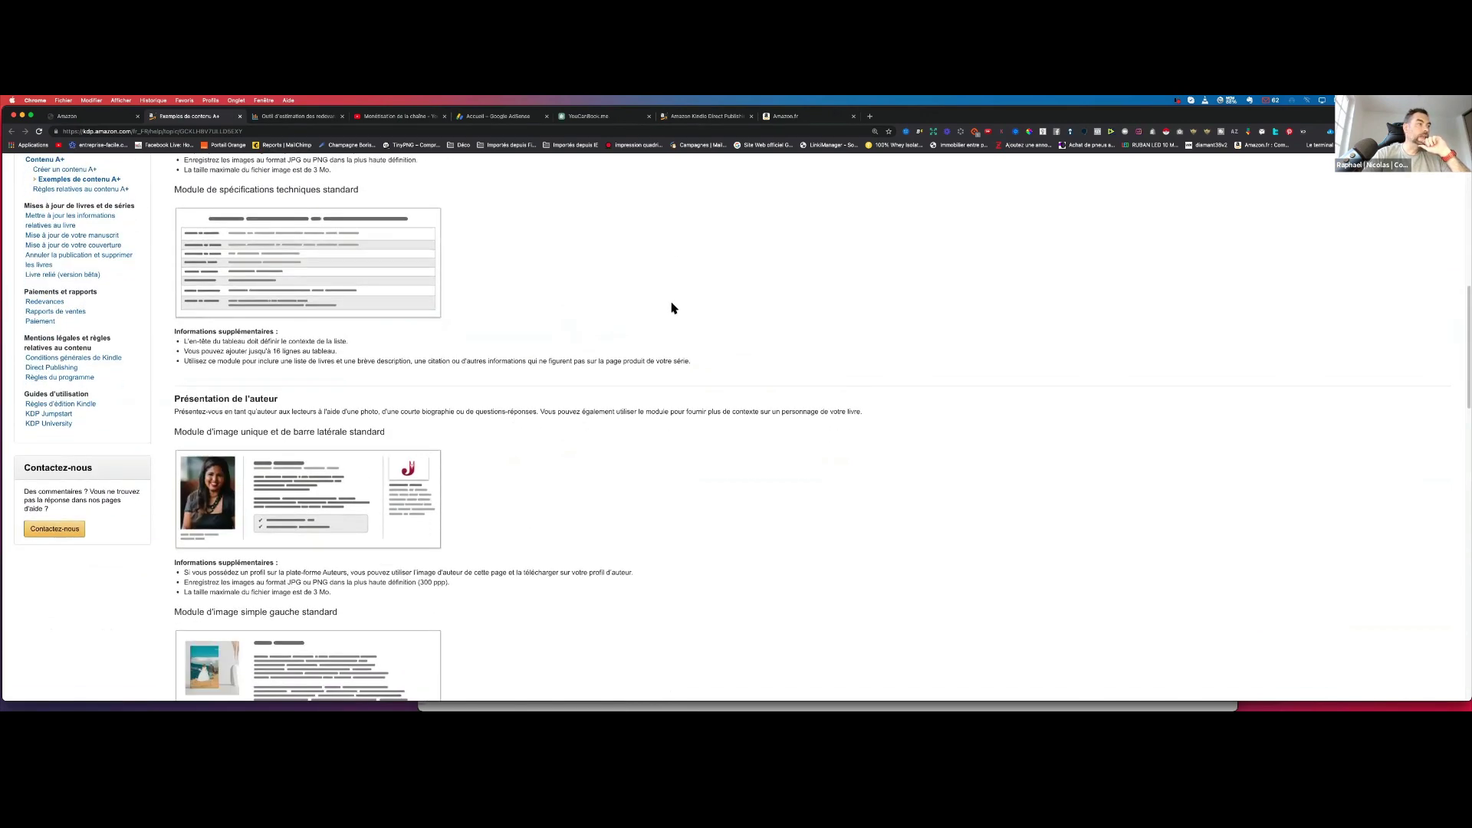
scroll(674, 337, down, 2)
scroll(694, 368, down, 1)
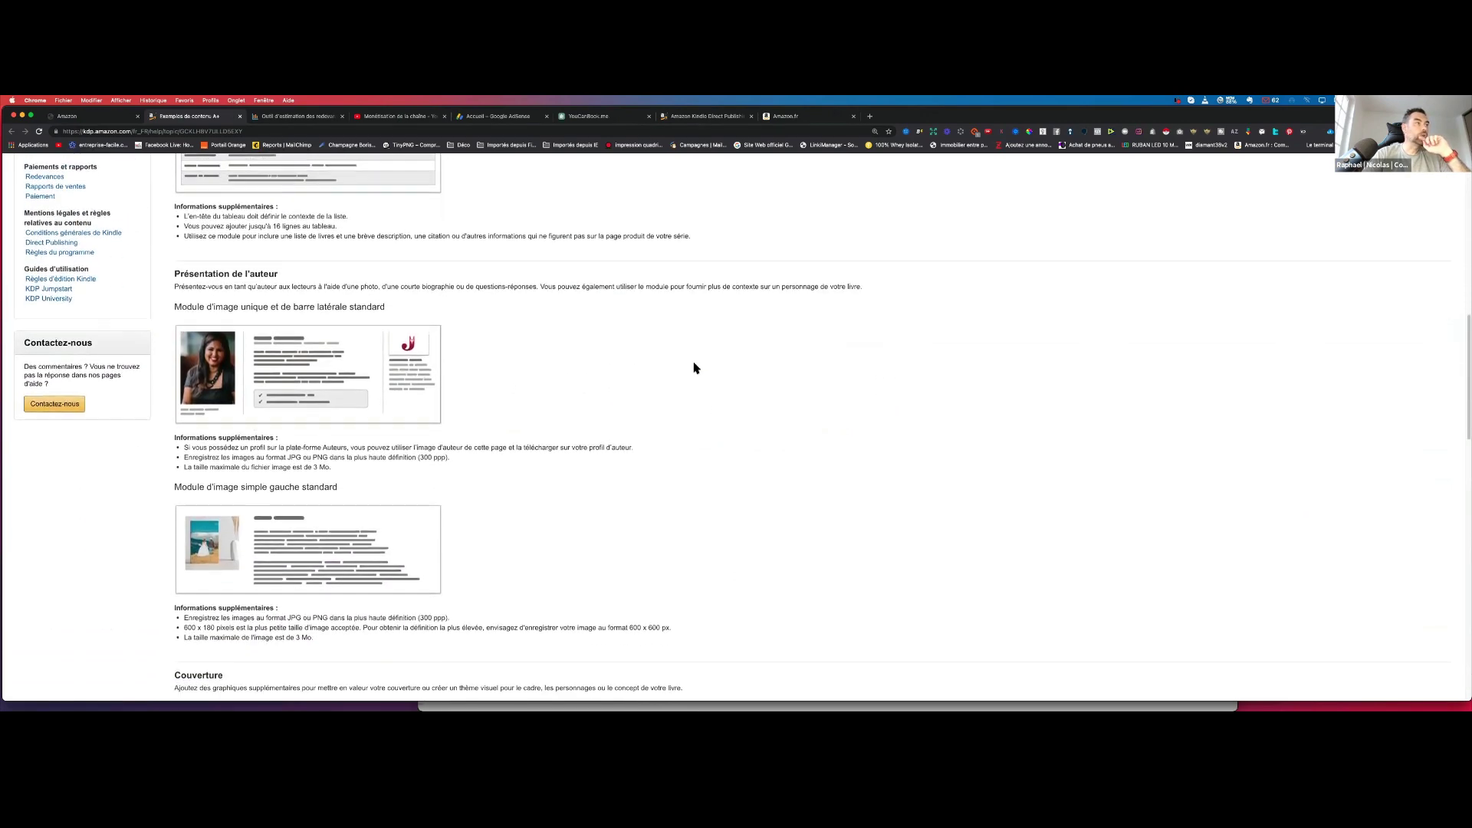
scroll(594, 318, down, 3)
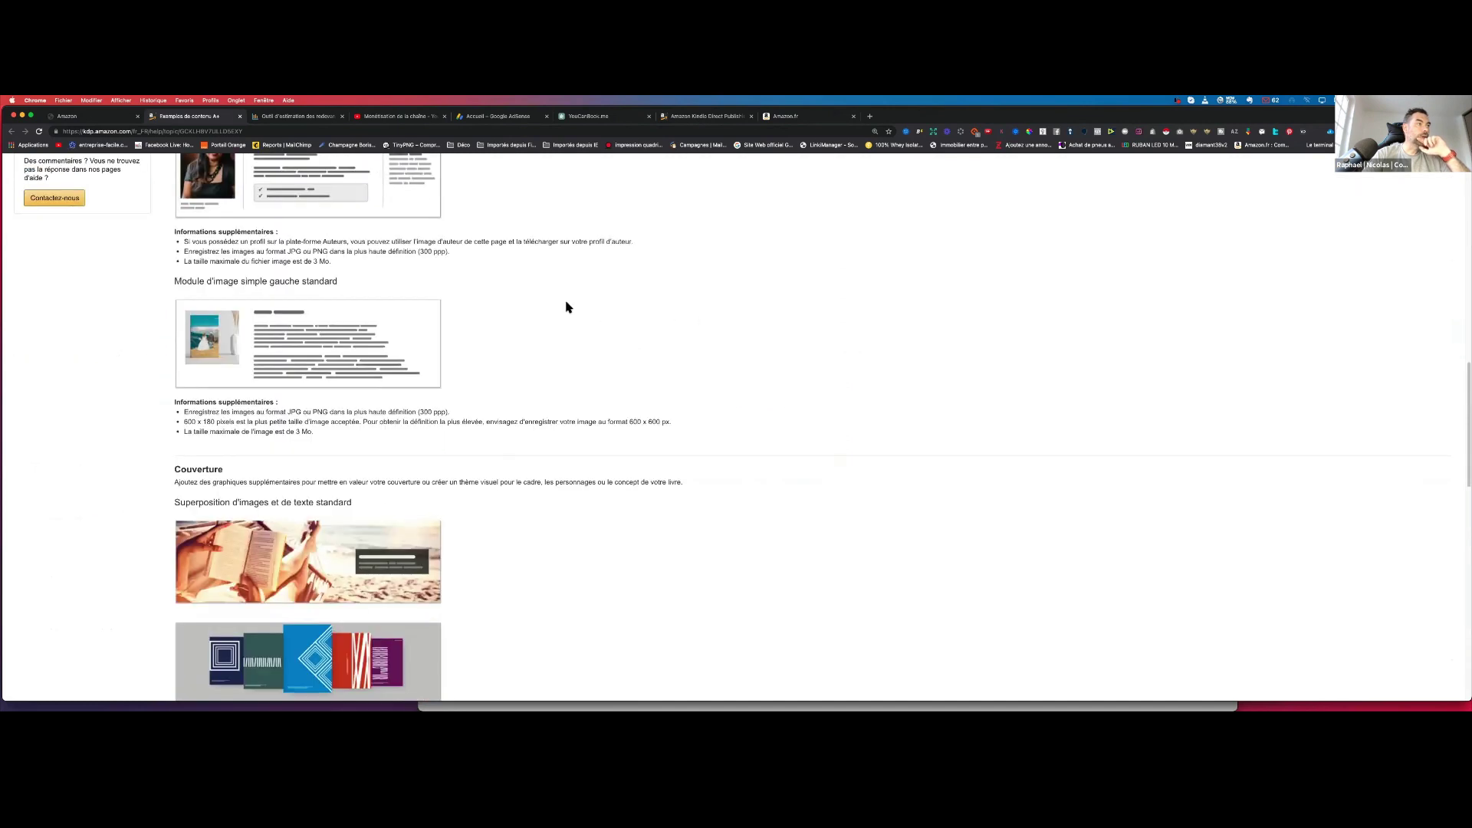
mouse_move(208, 338)
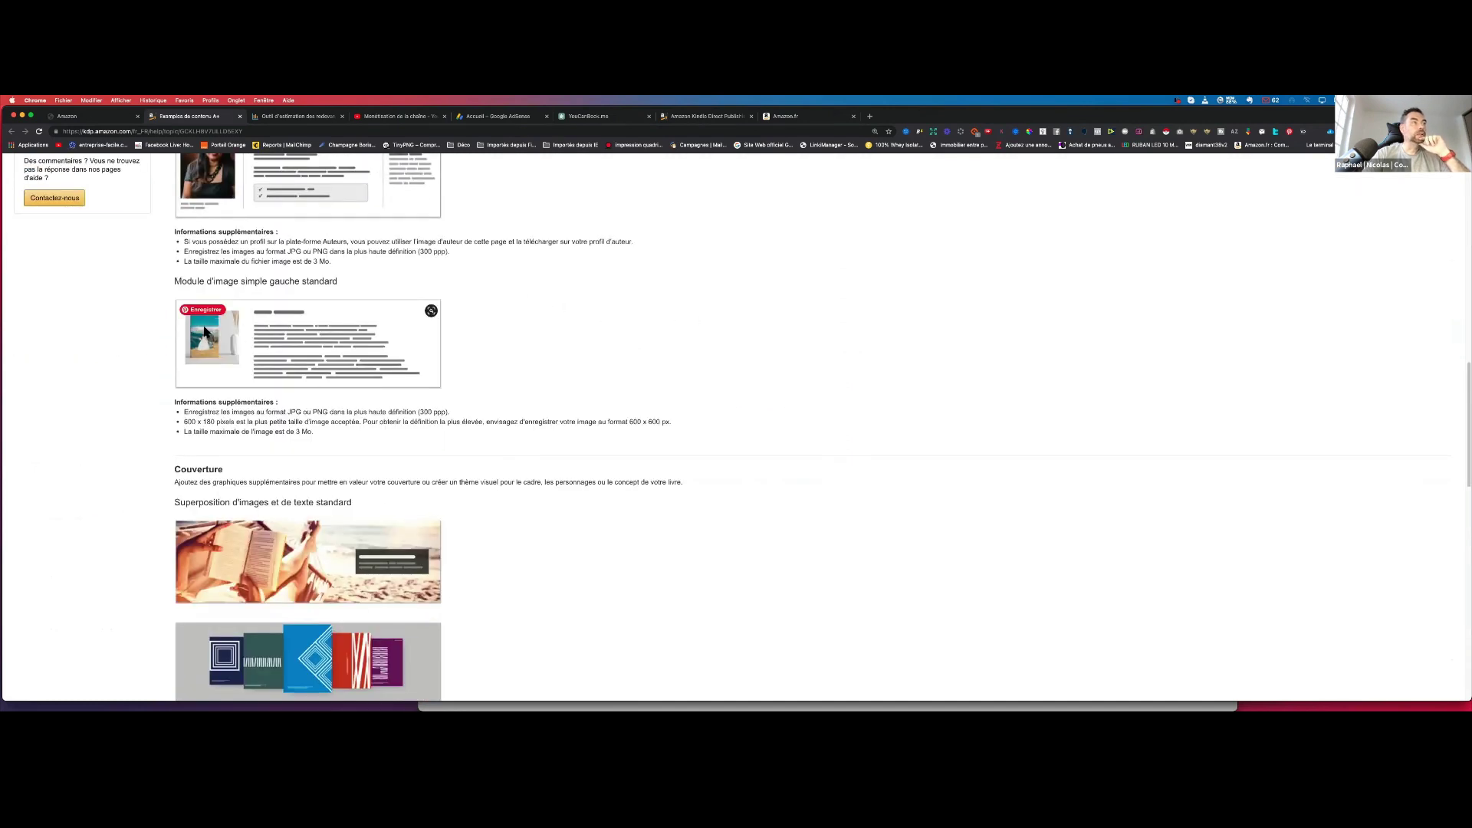
Examine the A+ content examples for covers and book excerpts, and return to the start of the page.
scroll(595, 319, down, 4)
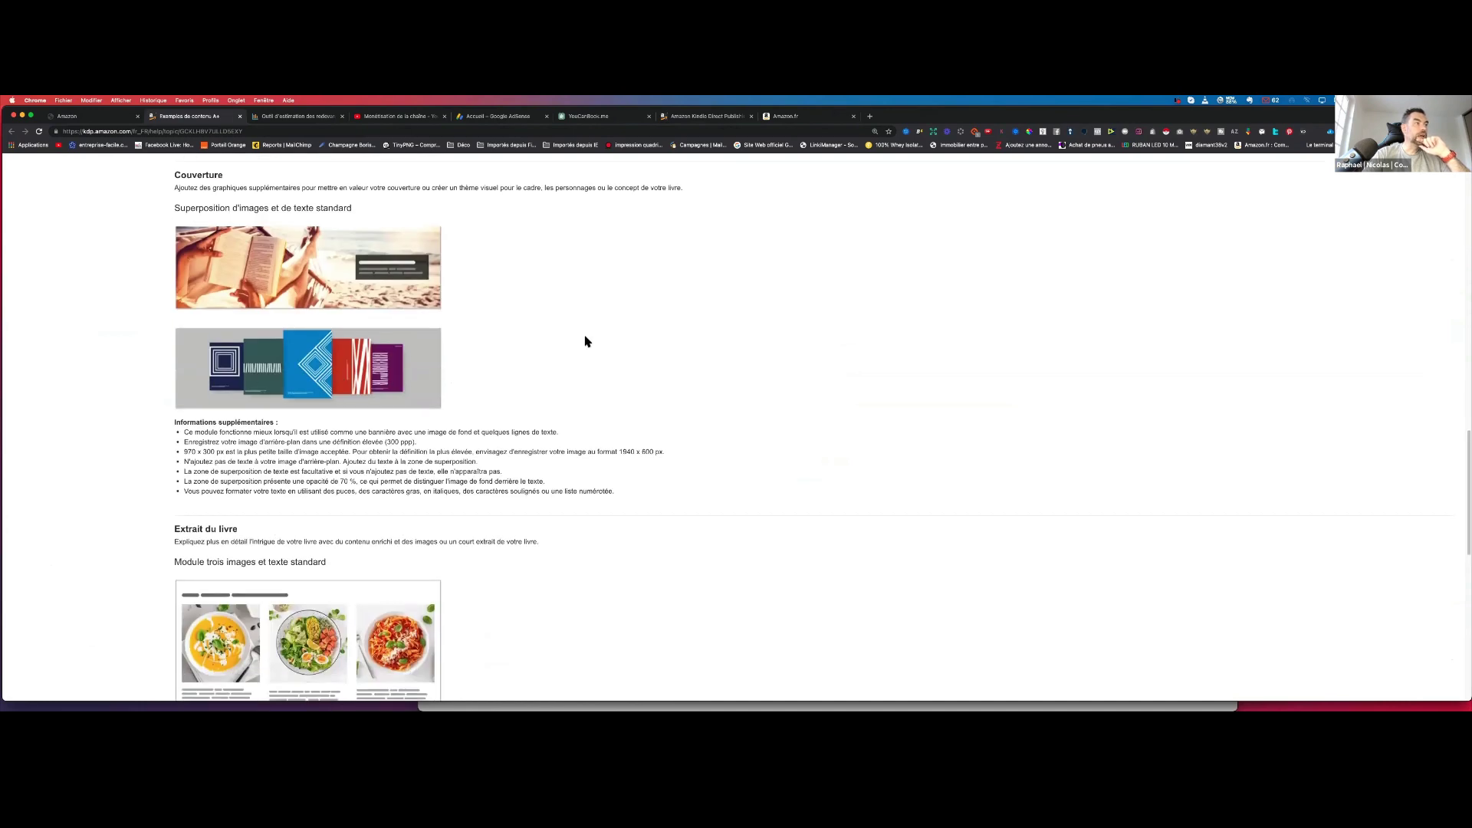
scroll(598, 338, down, 4)
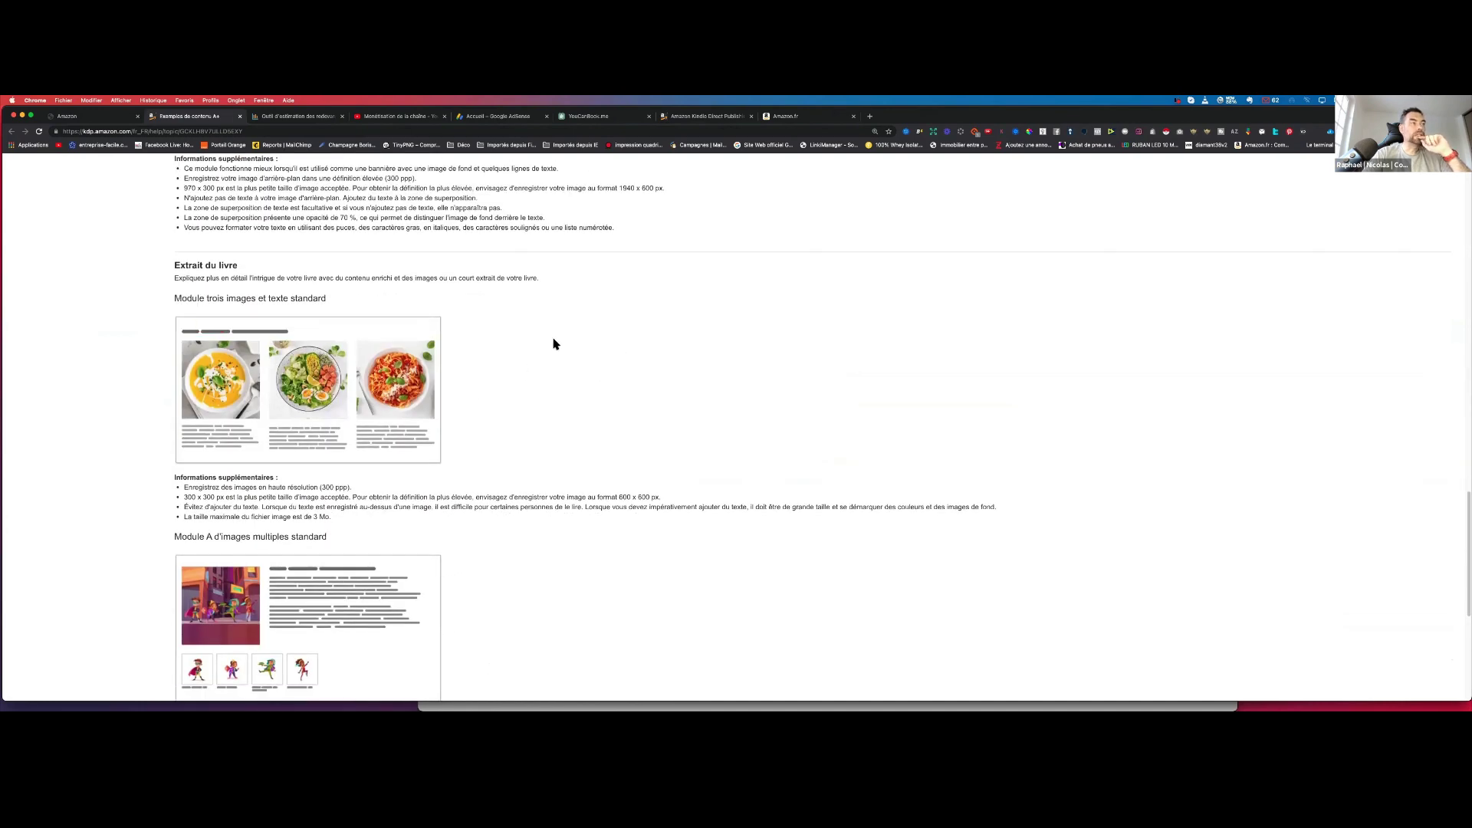
scroll(556, 344, down, 5)
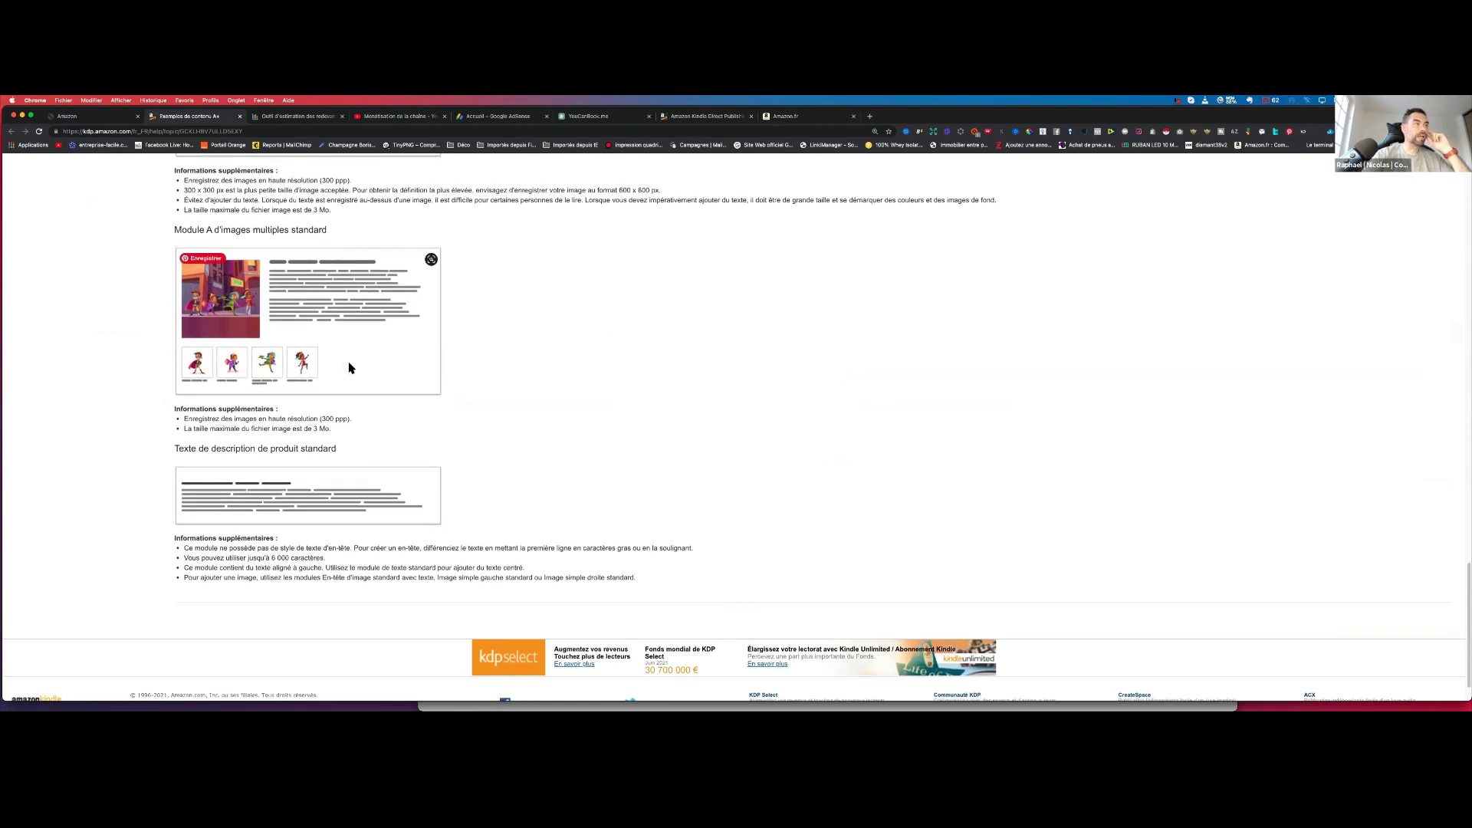
scroll(602, 330, down, 1)
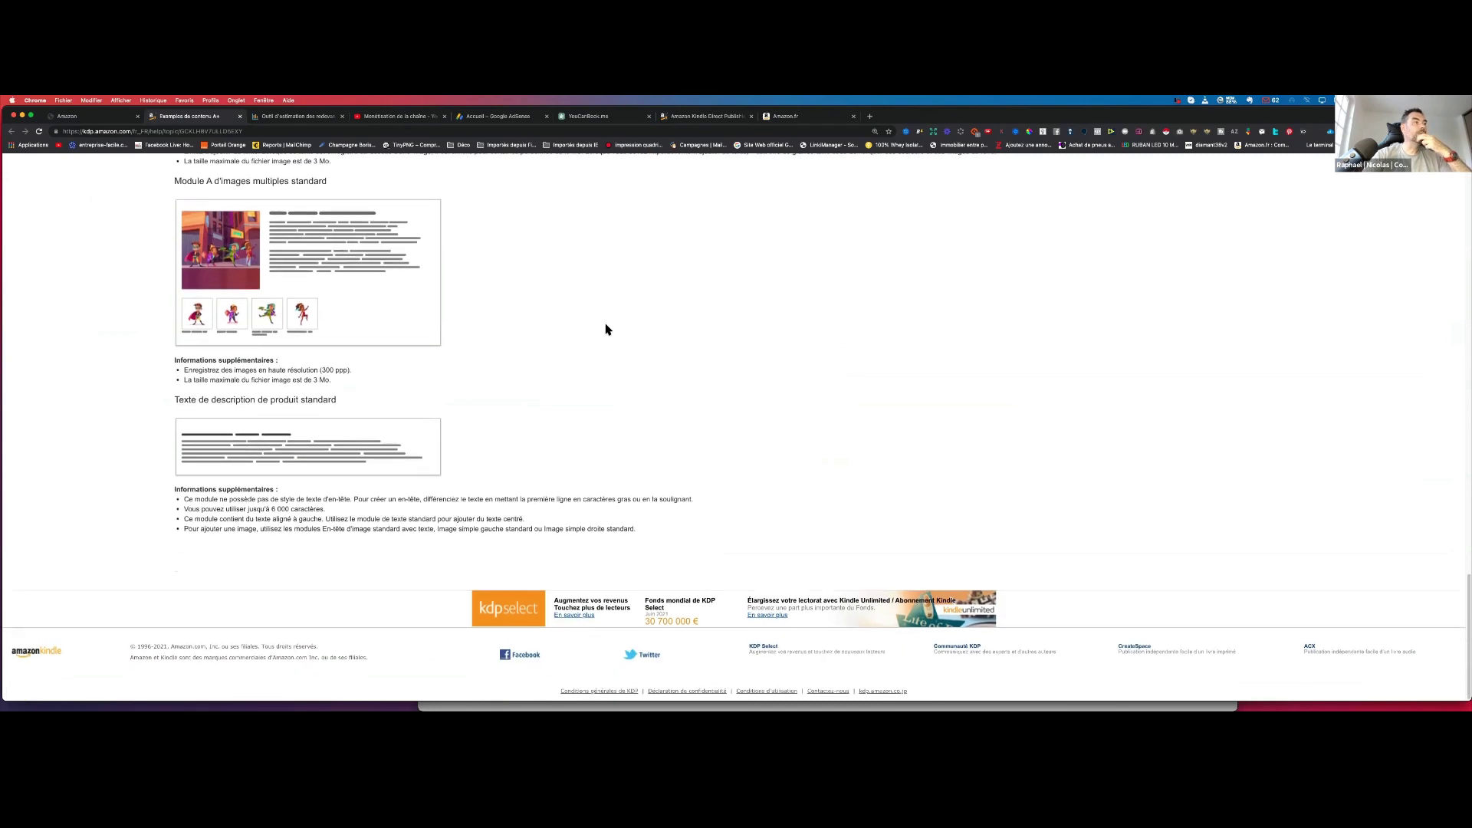
scroll(605, 330, up, 3)
scroll(605, 330, up, 2)
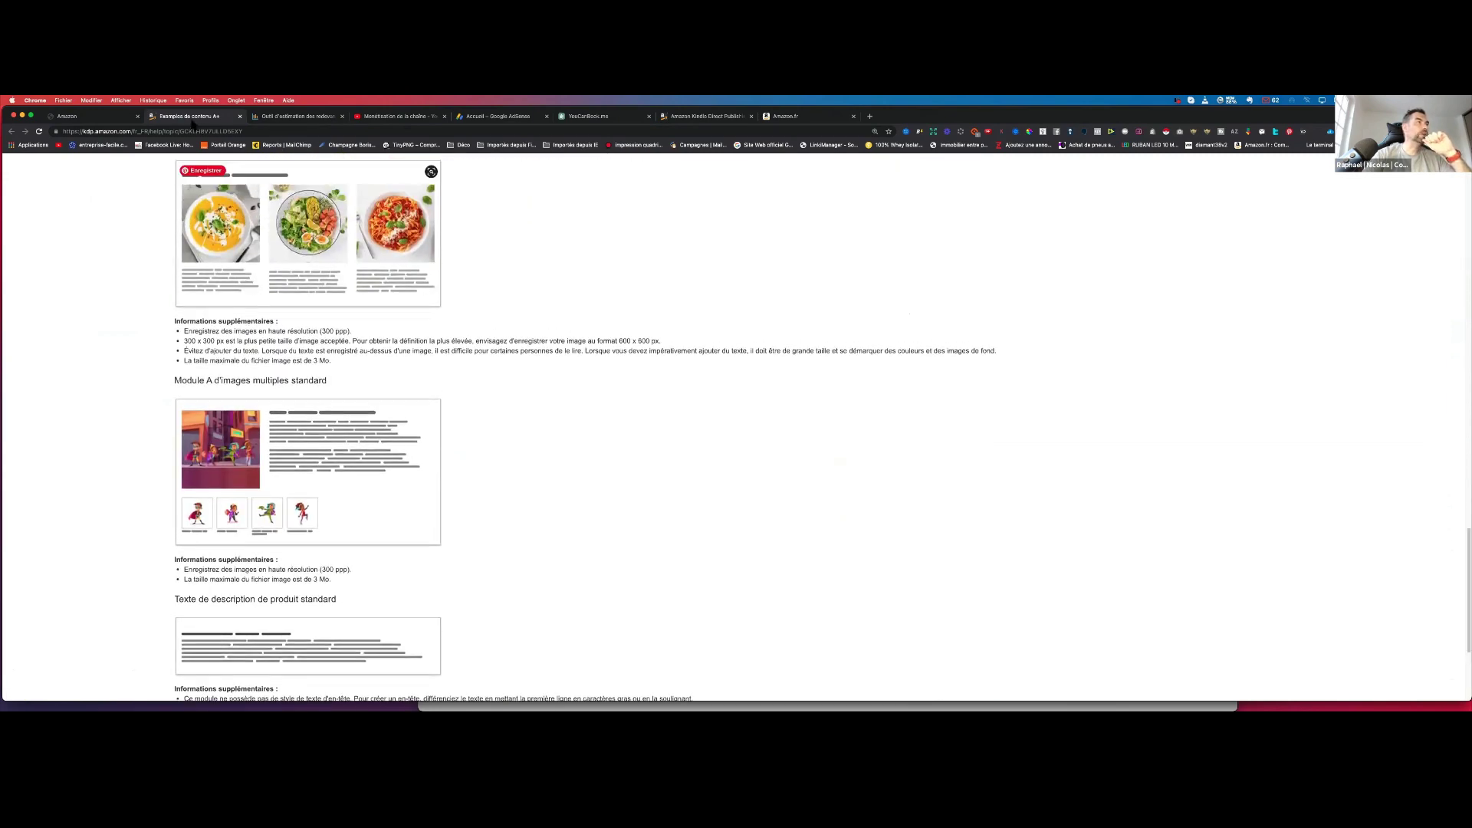
scroll(240, 279, up, 20)
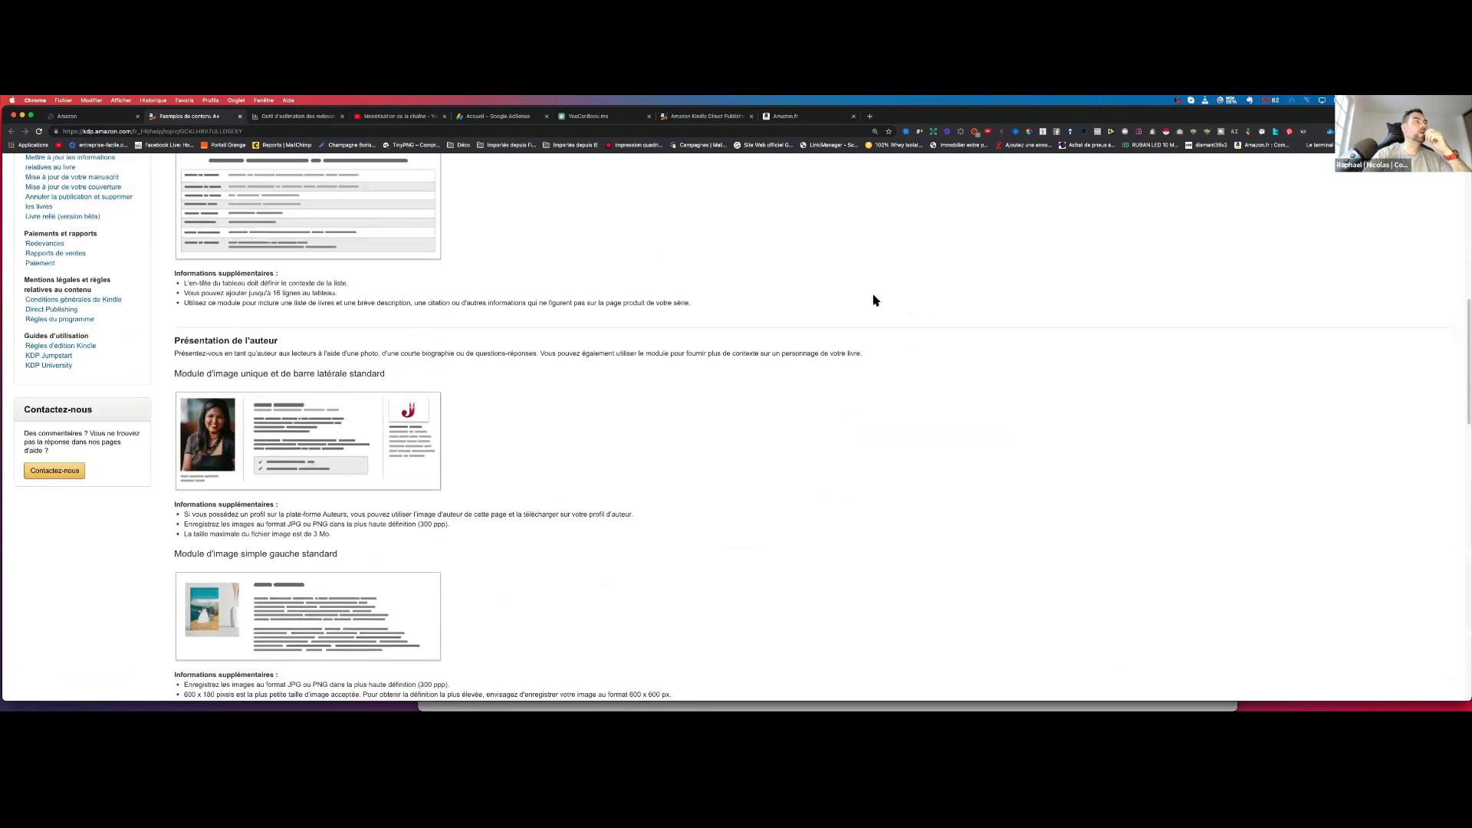
scroll(750, 263, up, 10)
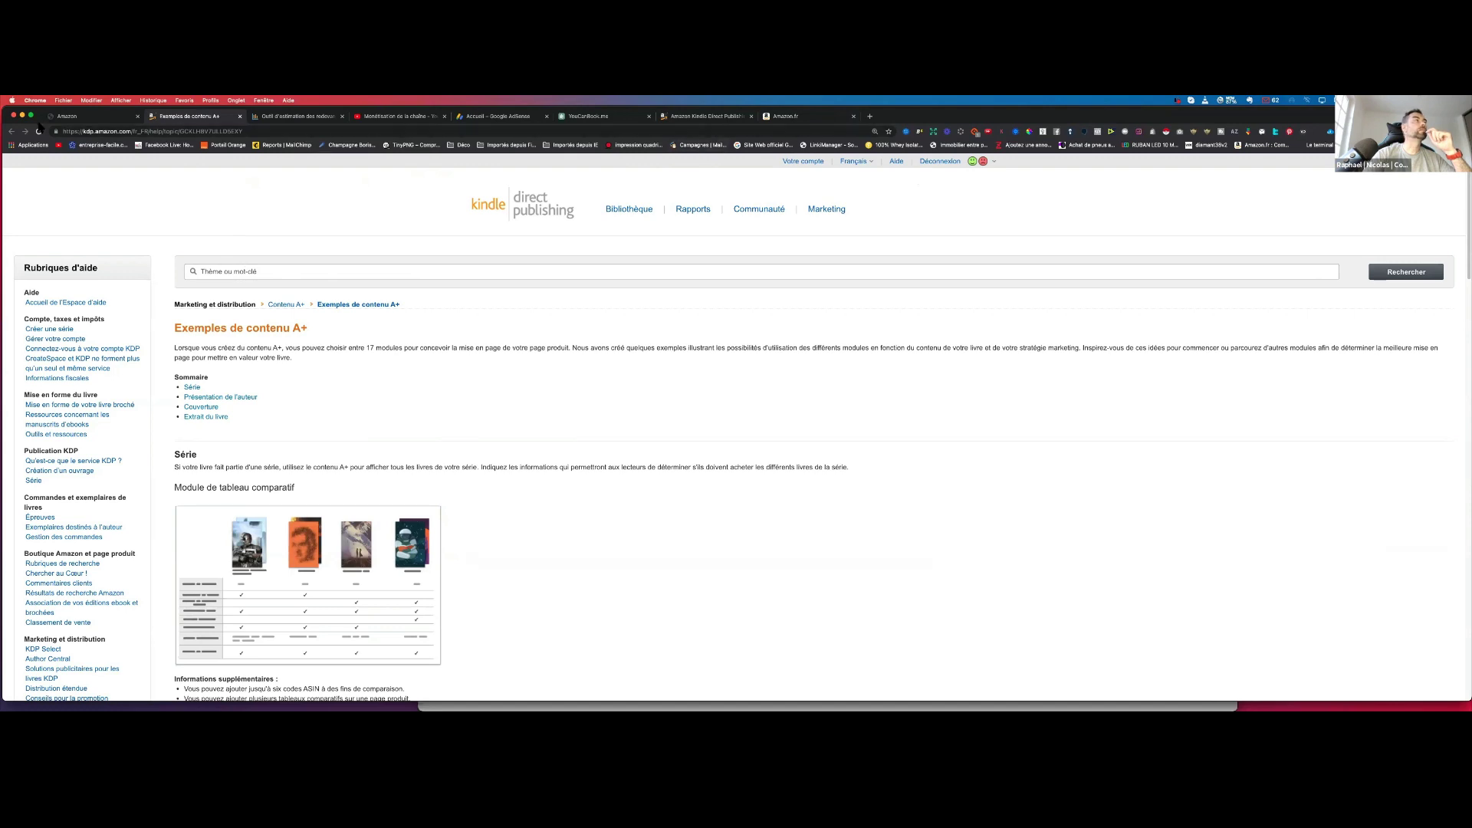
Return to the A+ content manager and go to the search for an ASIN or product name.
click(74, 116)
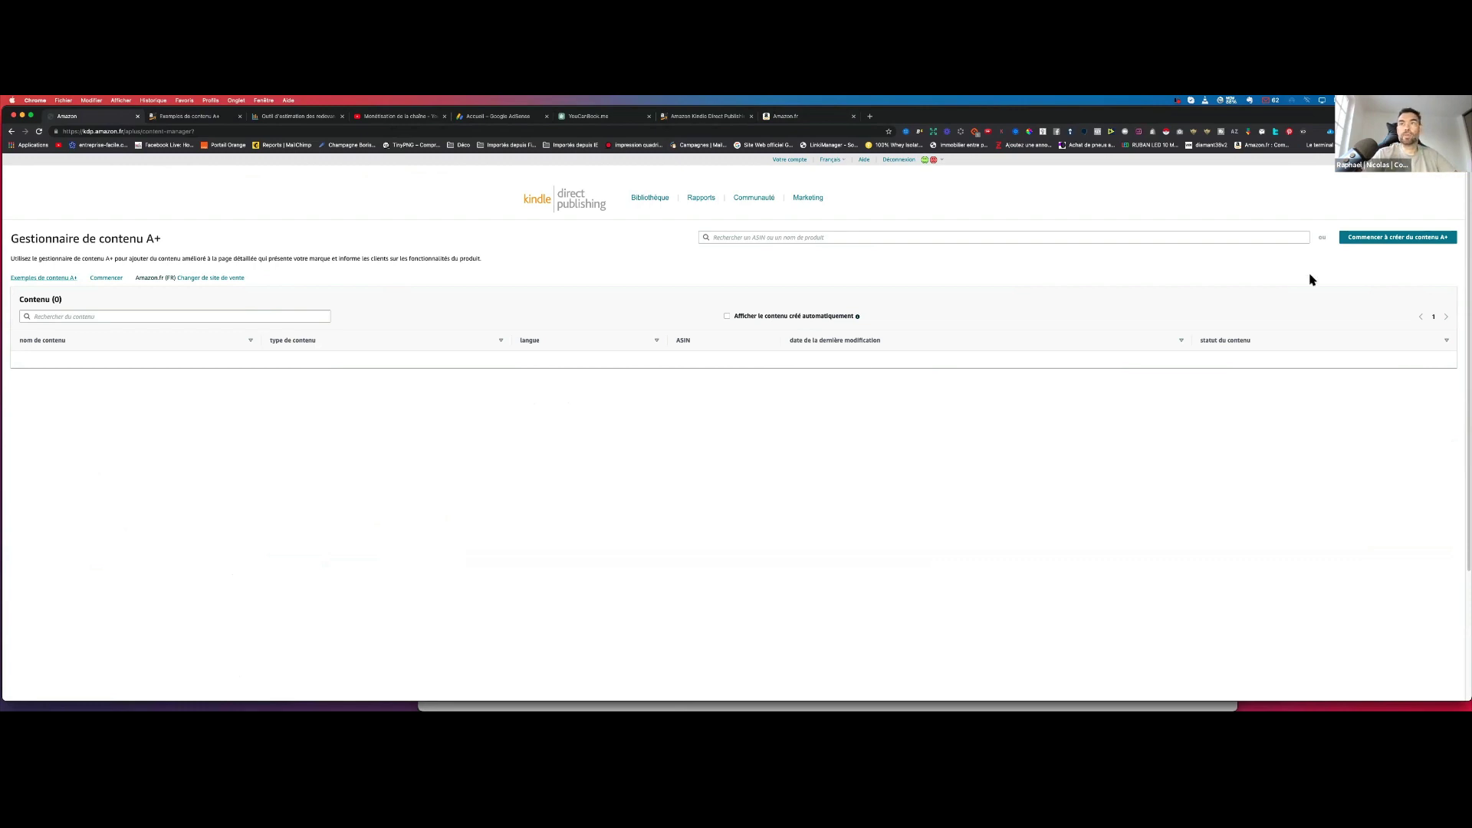
click(751, 238)
click(839, 251)
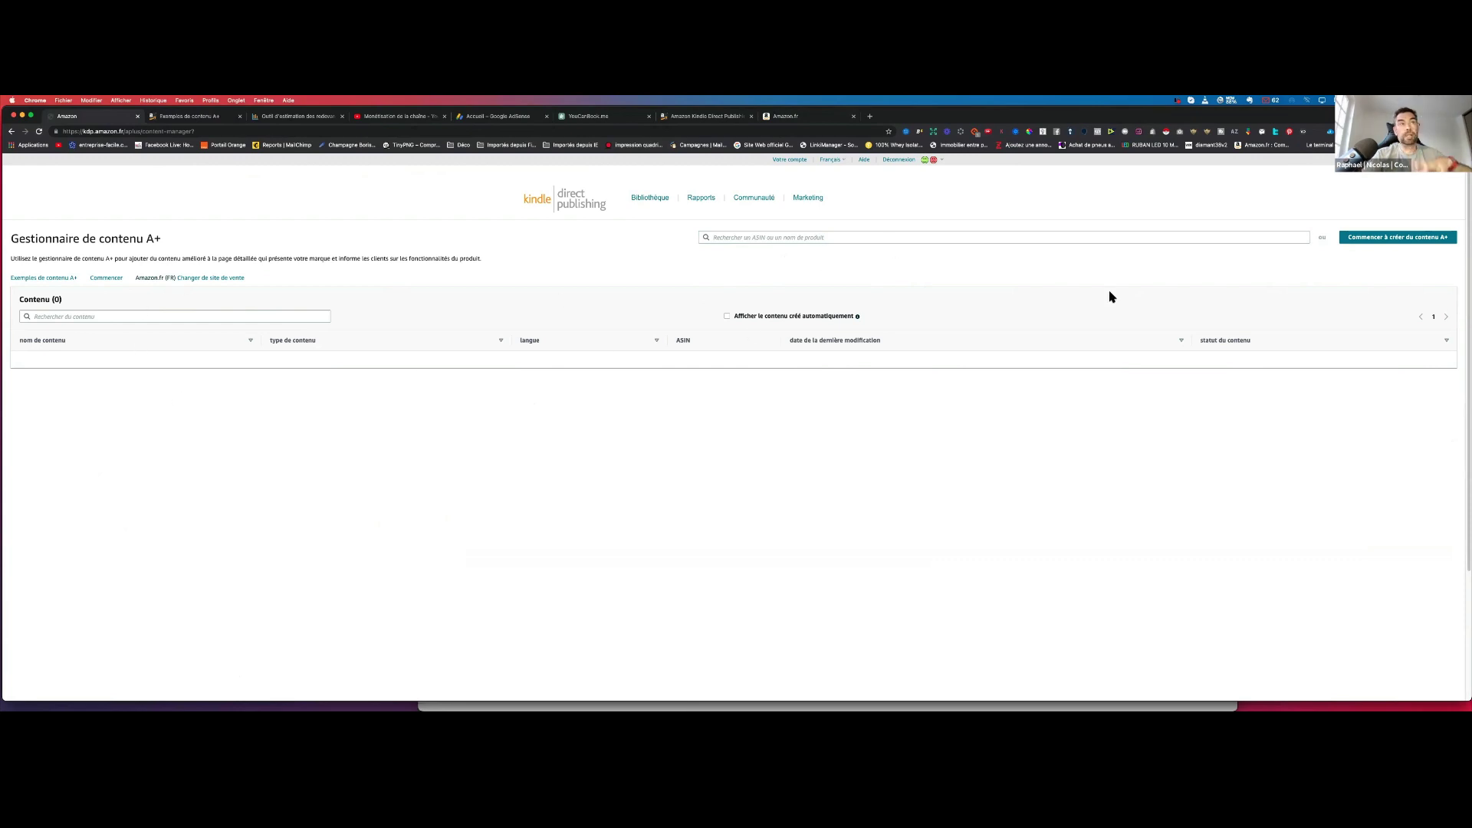
Start creating new A+ content for Amazon.fr and name it "Saint Valentin".
click(1412, 243)
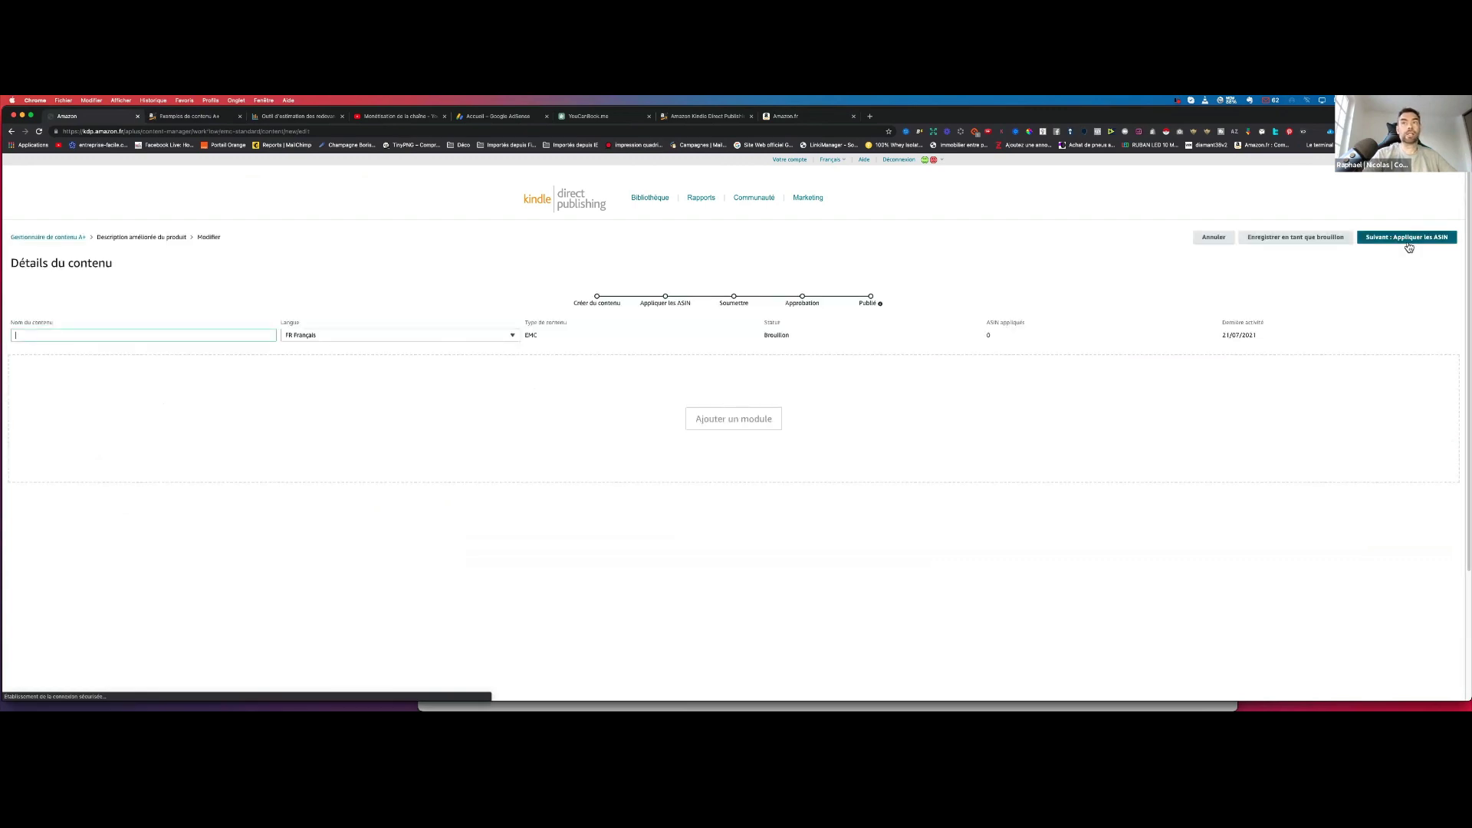
click(12, 131)
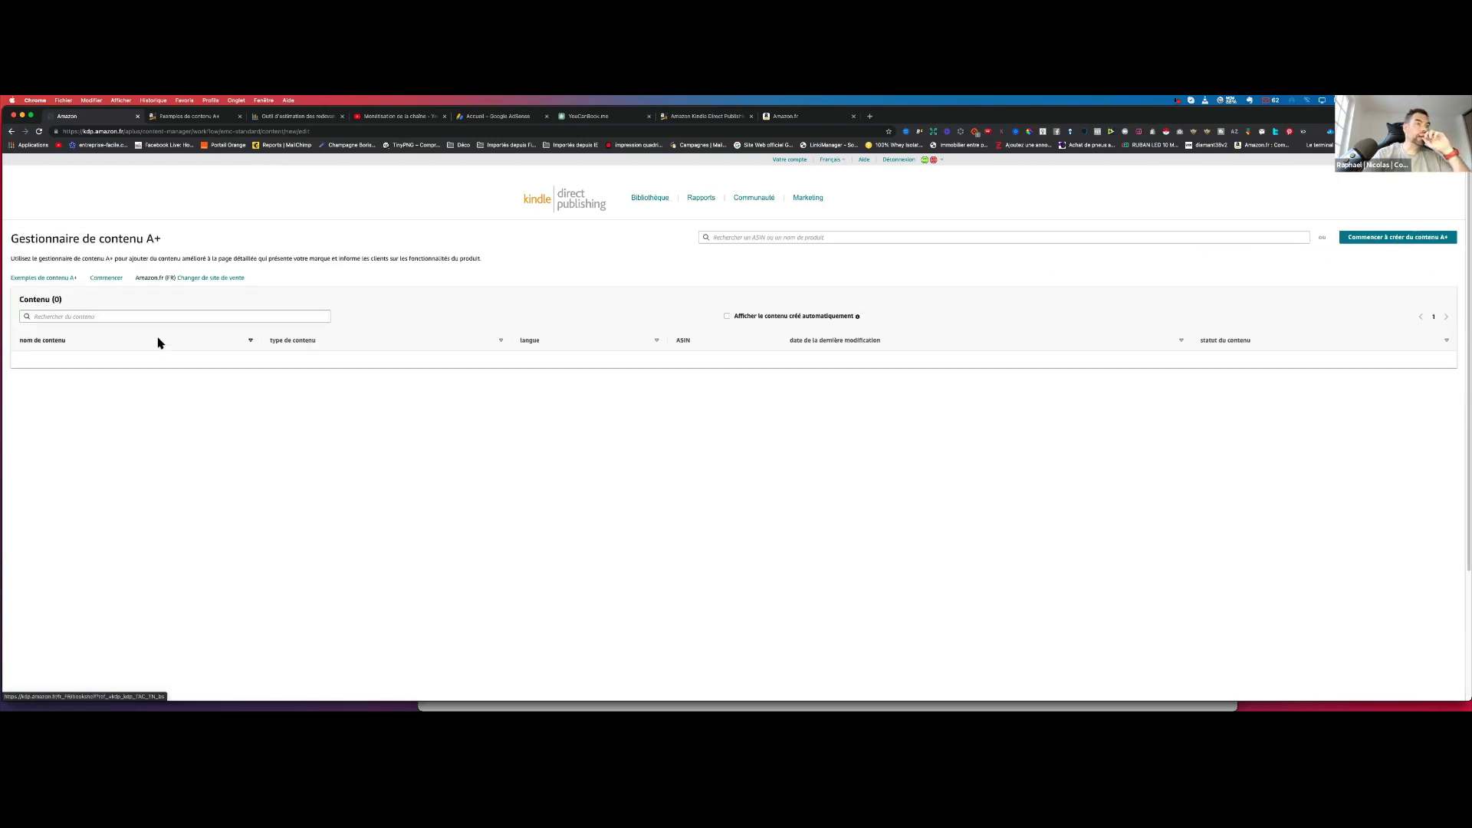
click(1394, 238)
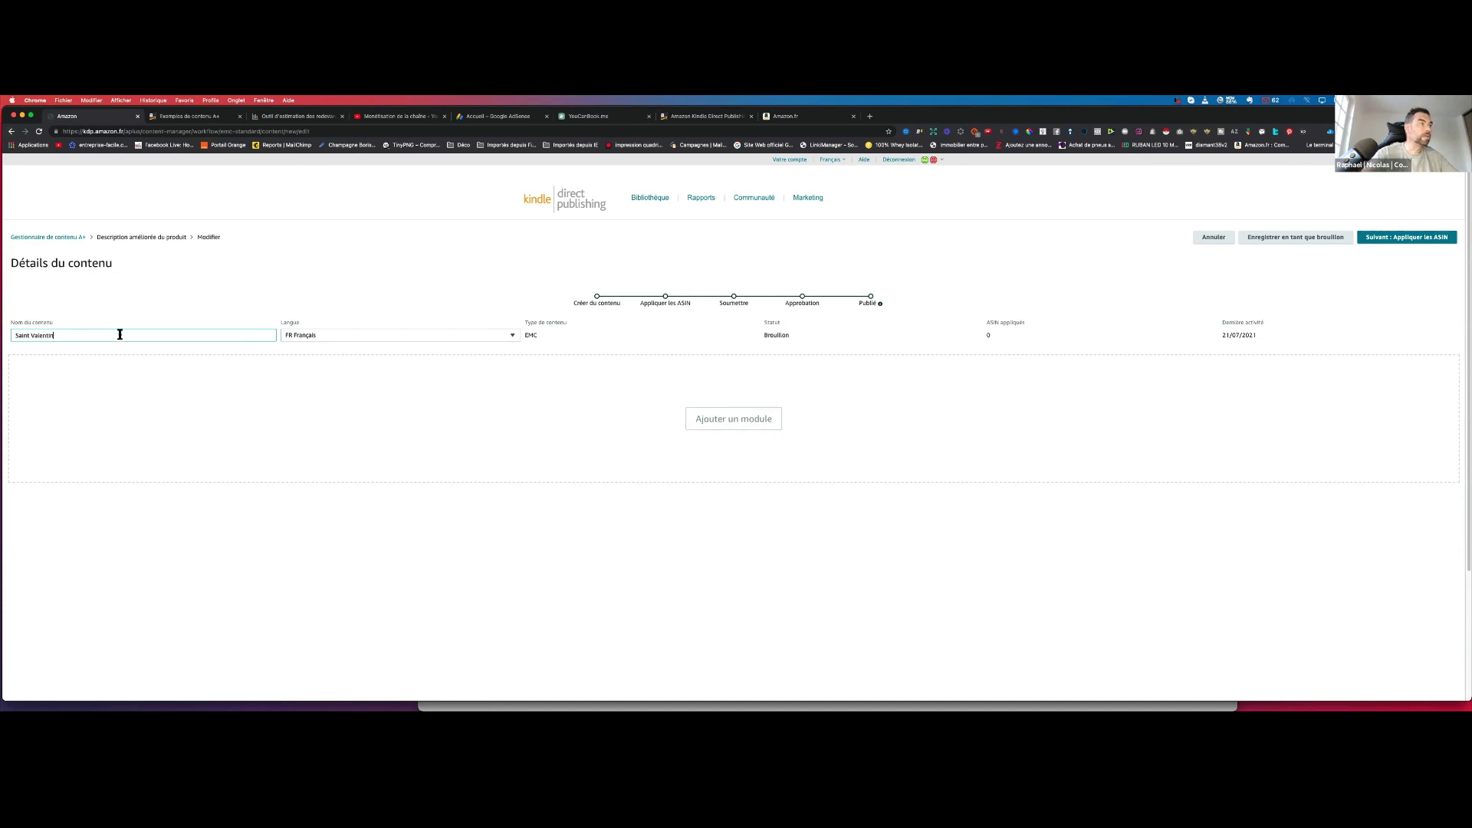
key(Tab)
key(Tab)
Open the selection of modules for the content and look through the available image, text and table layouts.
key(Return)
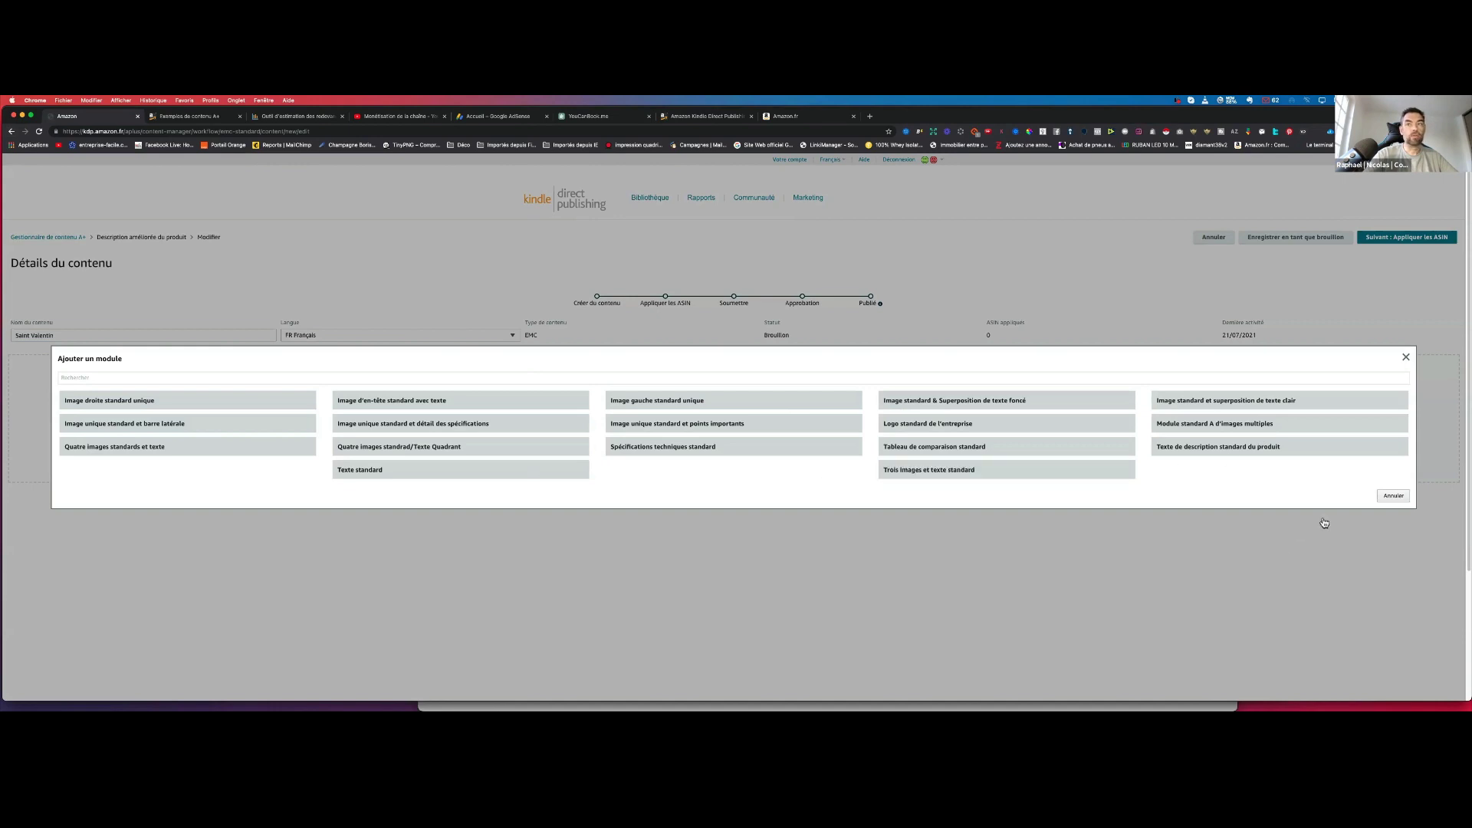
click(1392, 496)
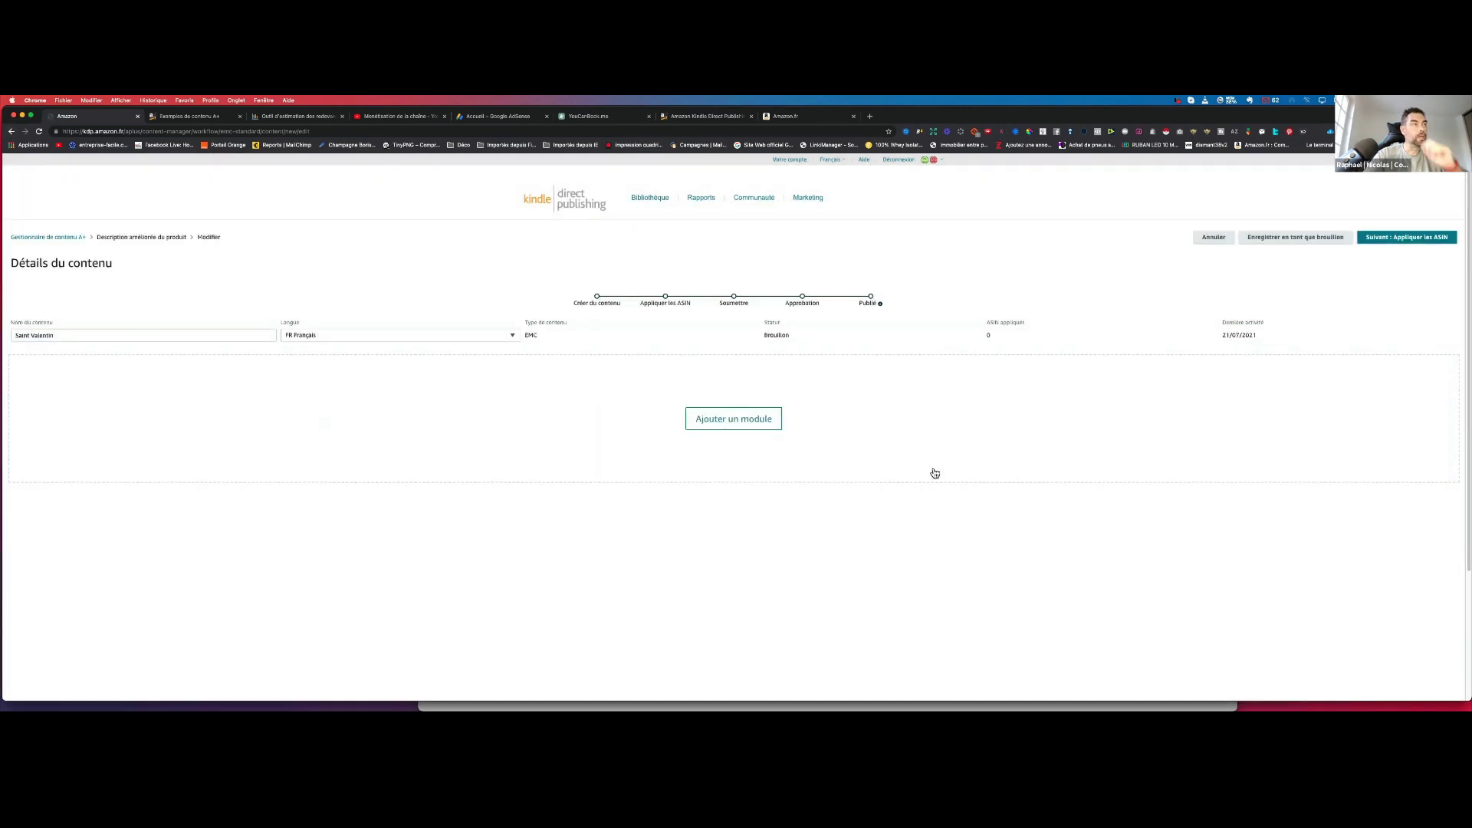
click(744, 422)
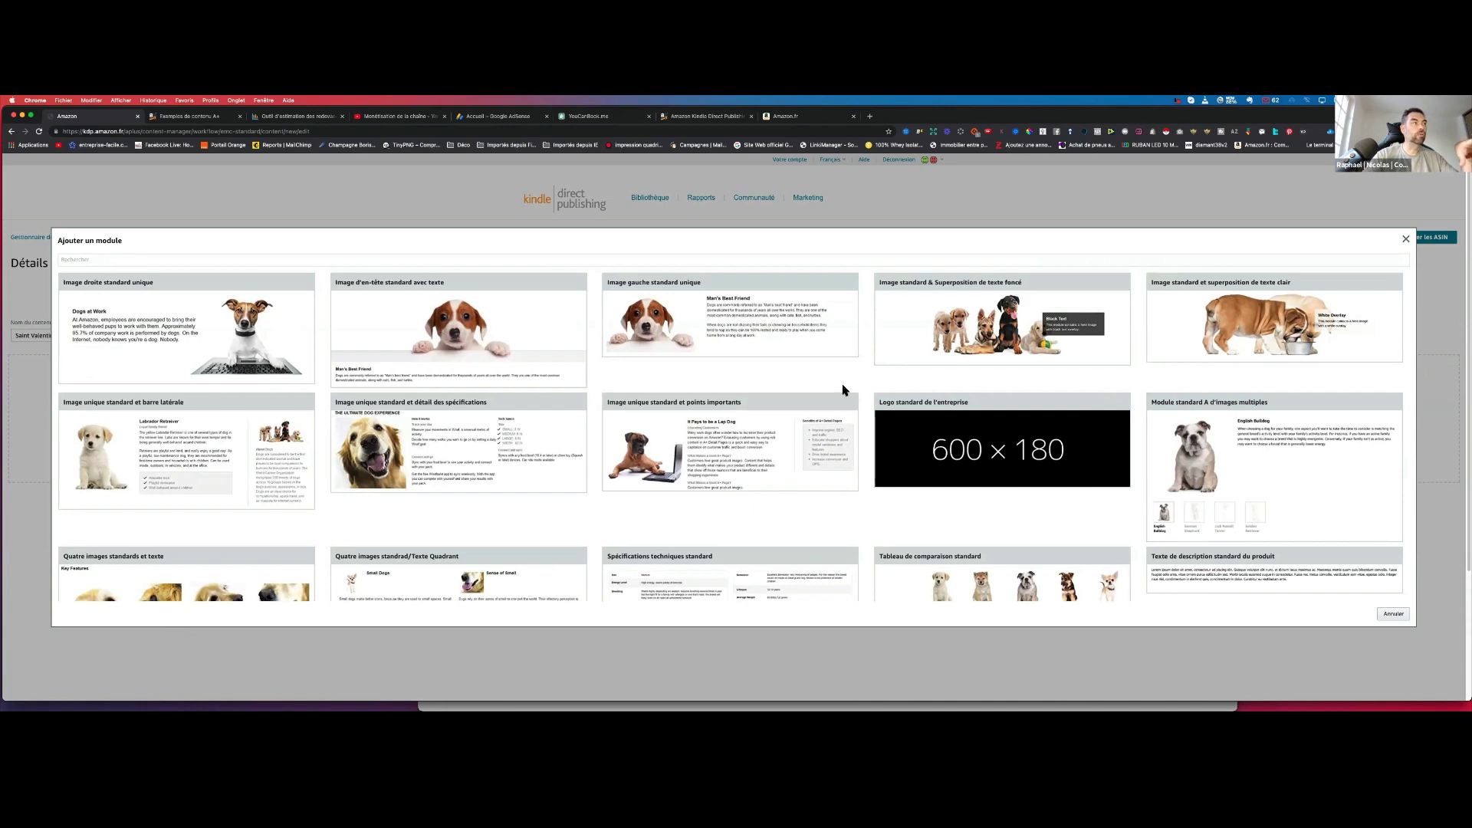
scroll(835, 366, down, 1)
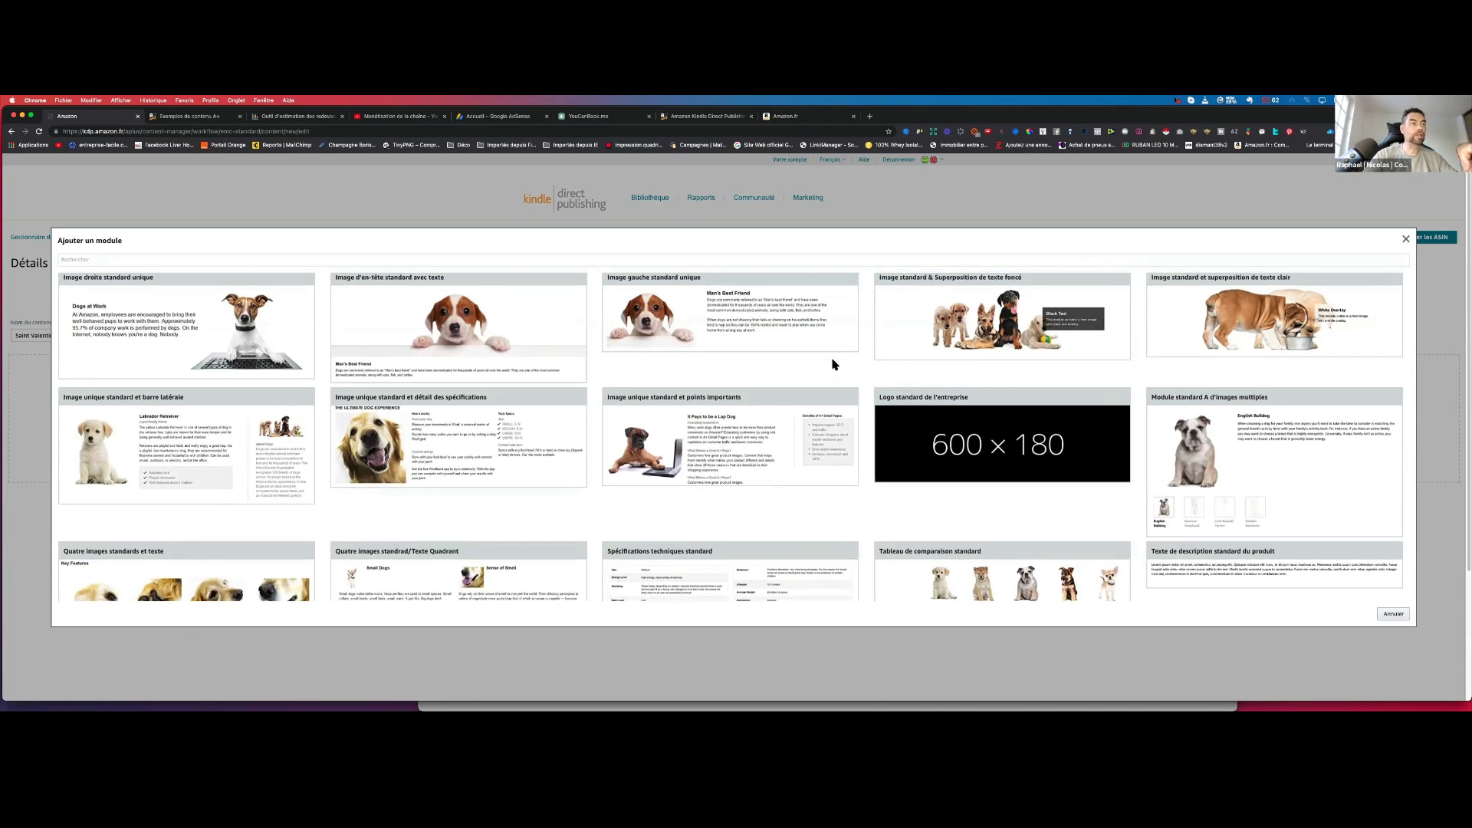
scroll(834, 362, down, 5)
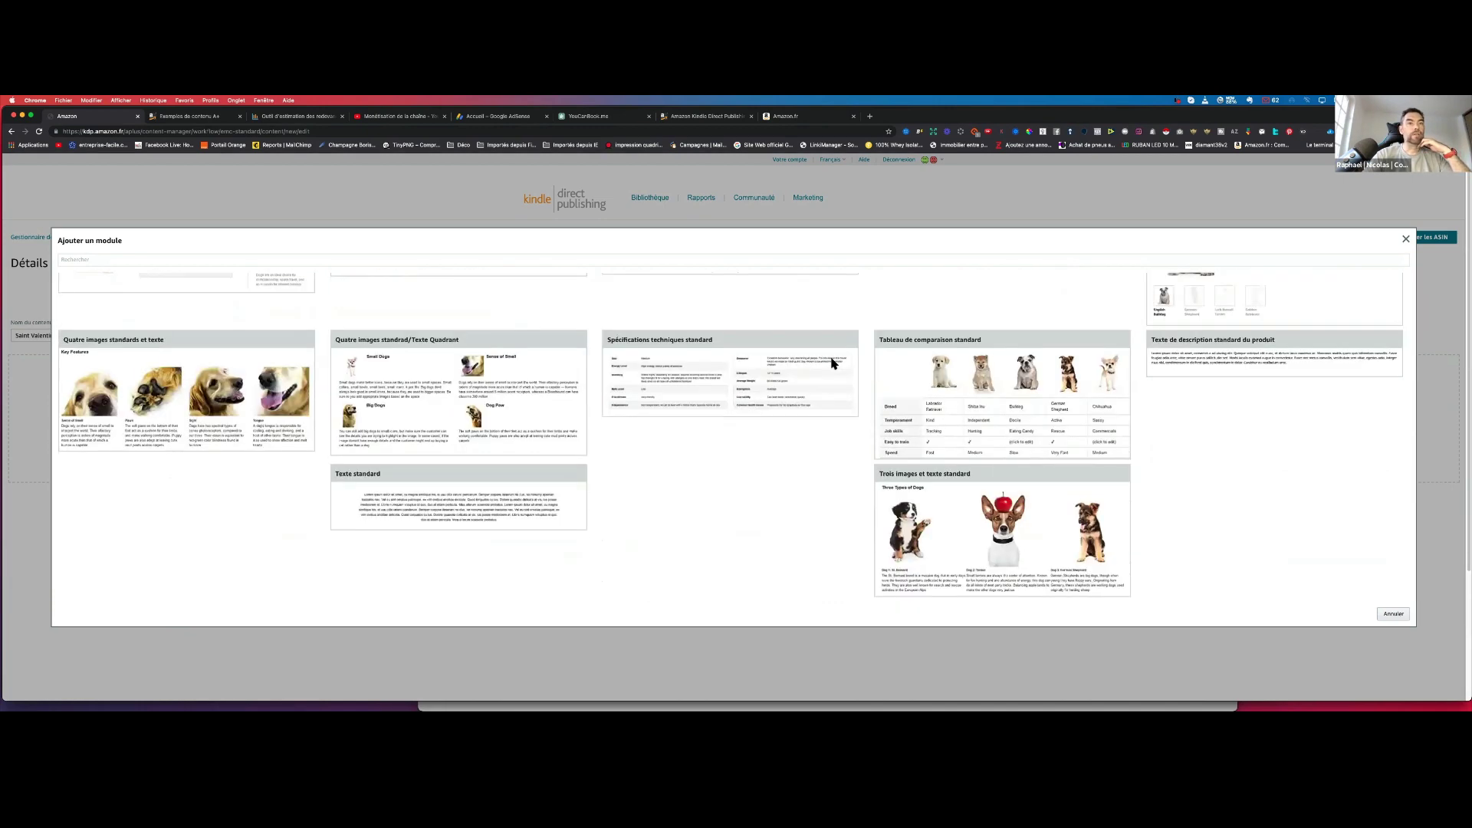
Add the "Image d'en-tête standard avec texte" module to the content.
scroll(1245, 461, up, 5)
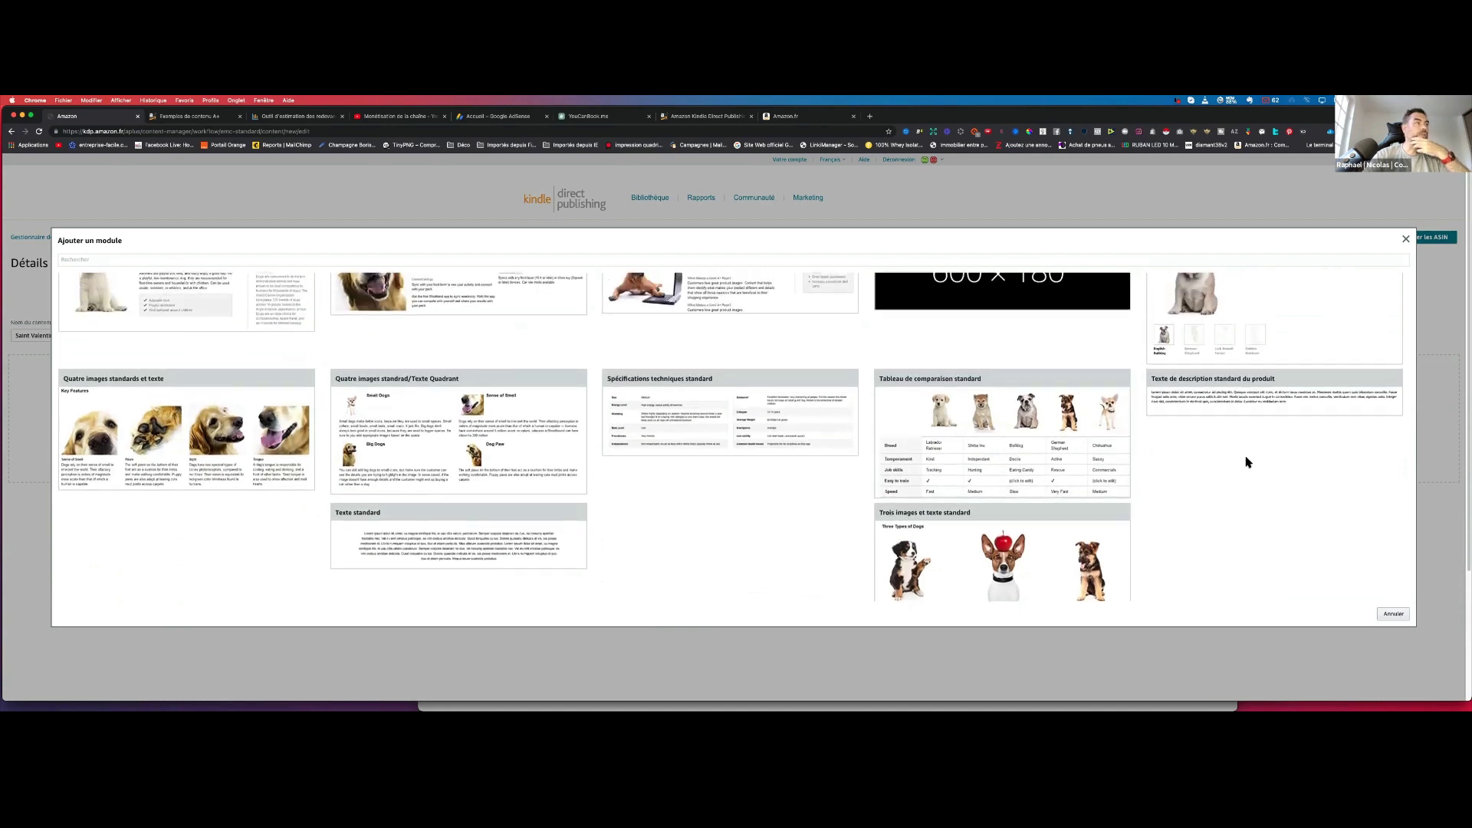
scroll(1246, 460, up, 1)
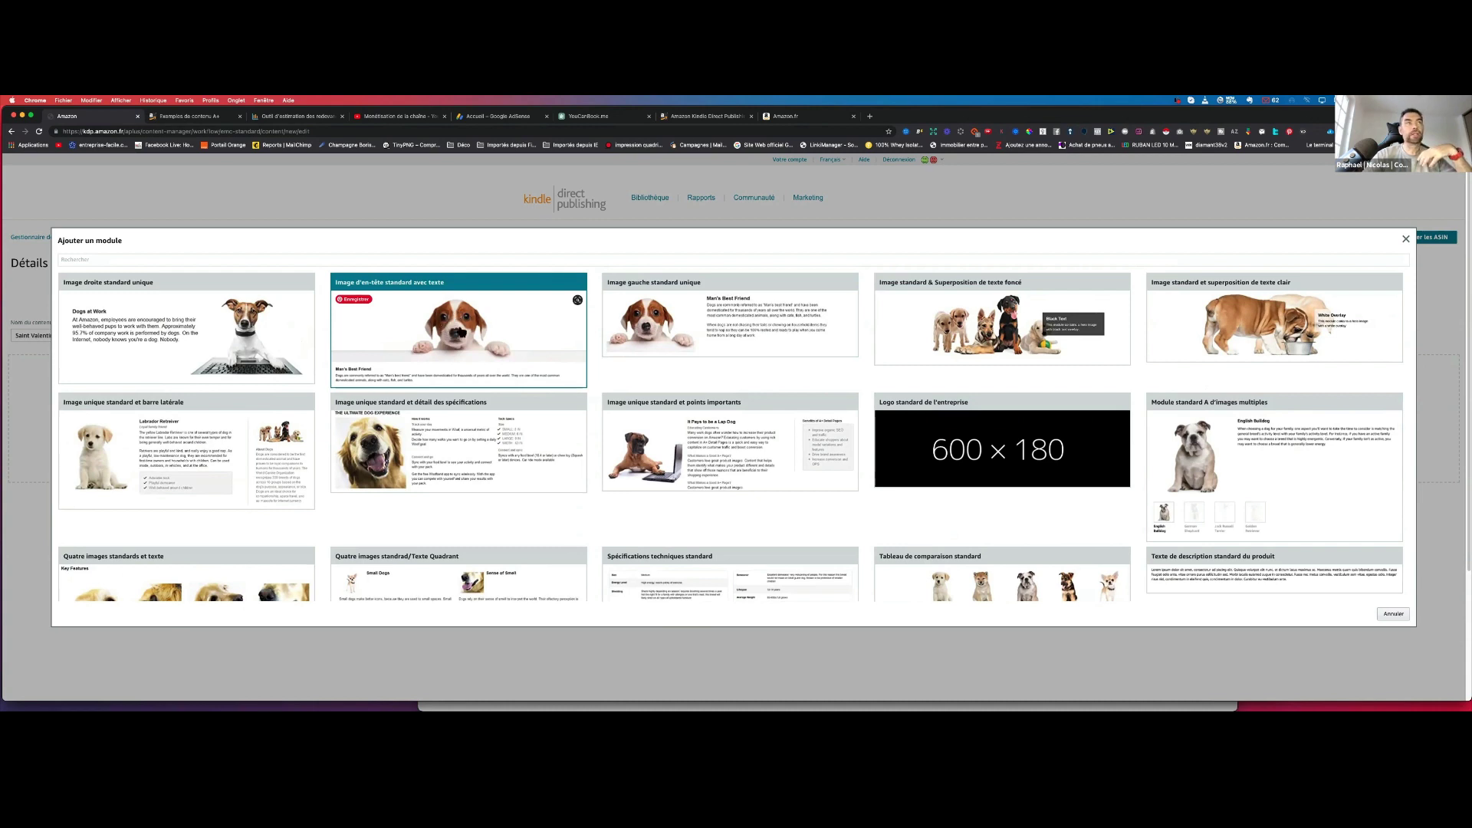
click(463, 329)
scroll(1009, 401, down, 2)
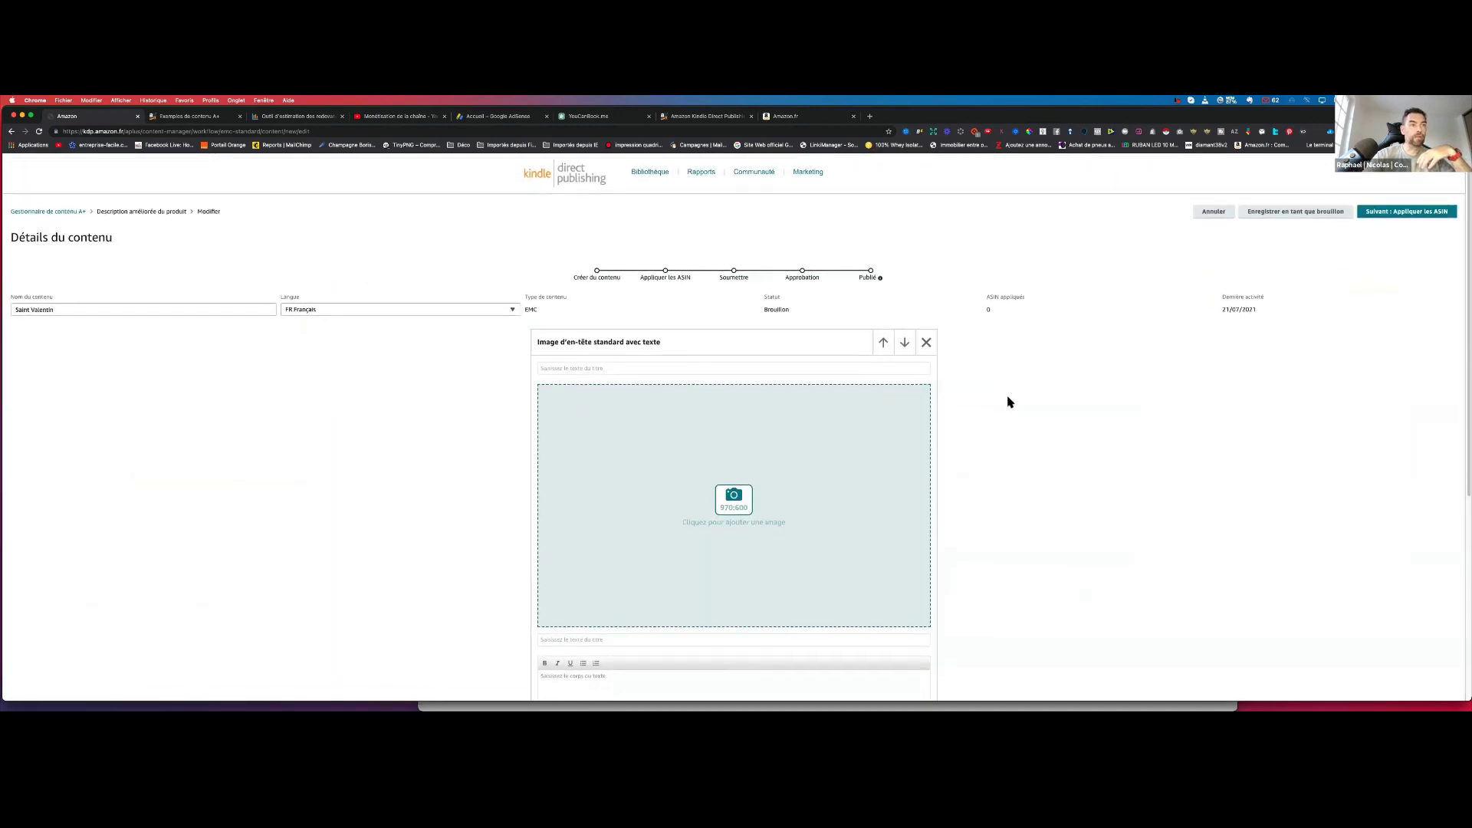
Choose the image "Tout savoir sur nous 970x600.png" from the Téléchargements folder for the header module.
scroll(805, 344, down, 3)
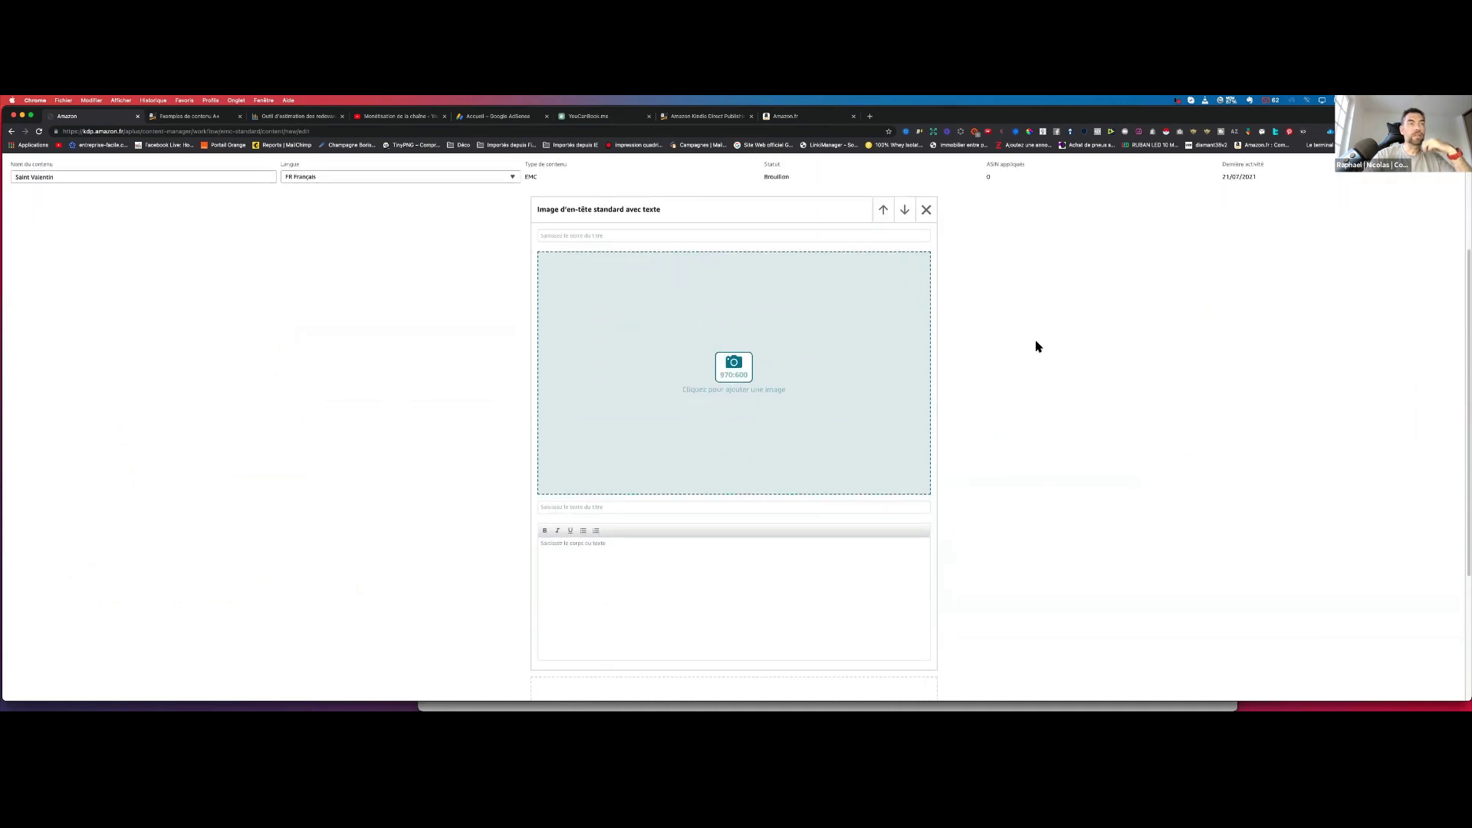
click(736, 373)
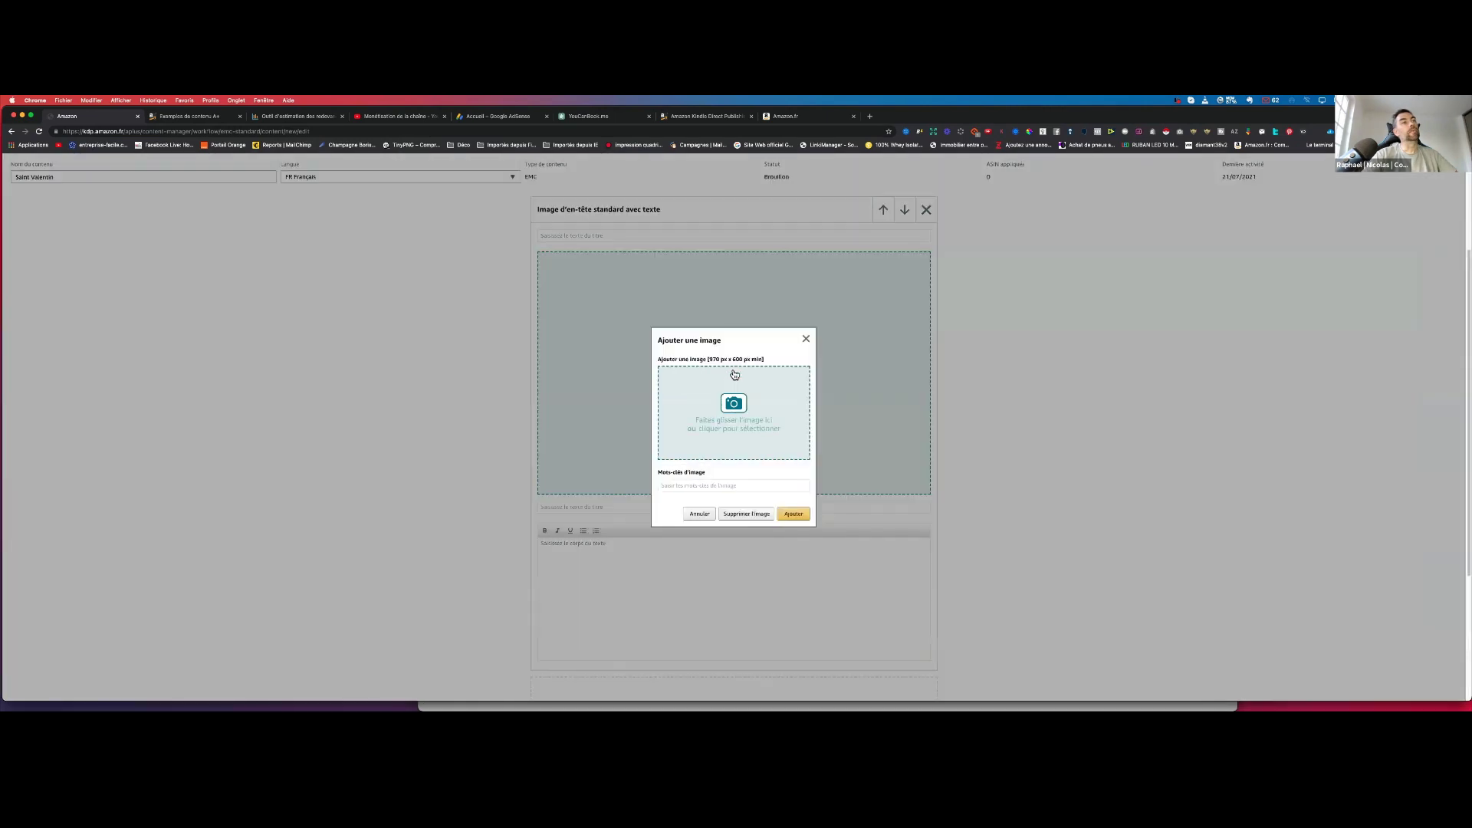
click(730, 437)
click(483, 332)
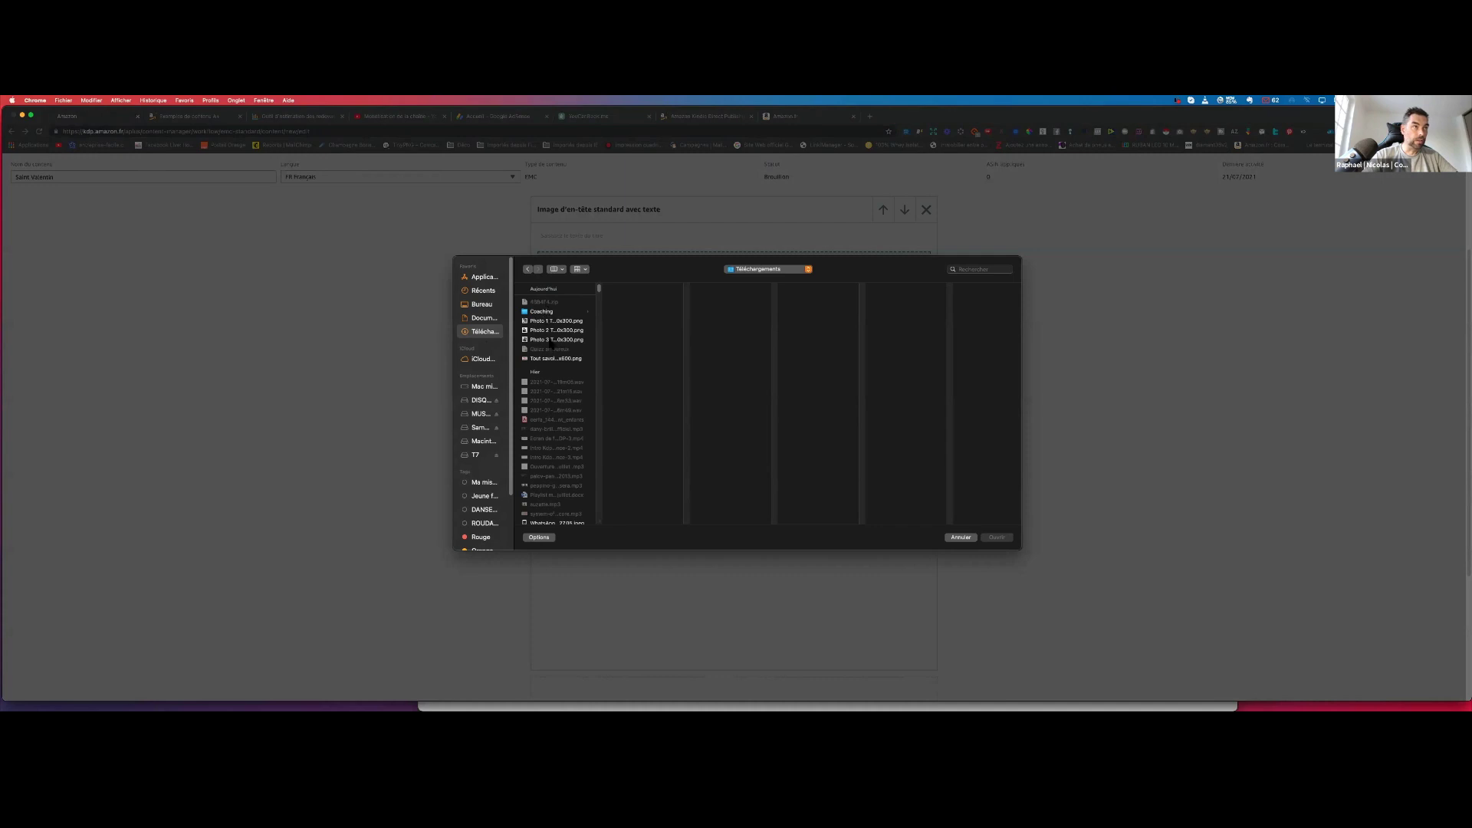
click(566, 359)
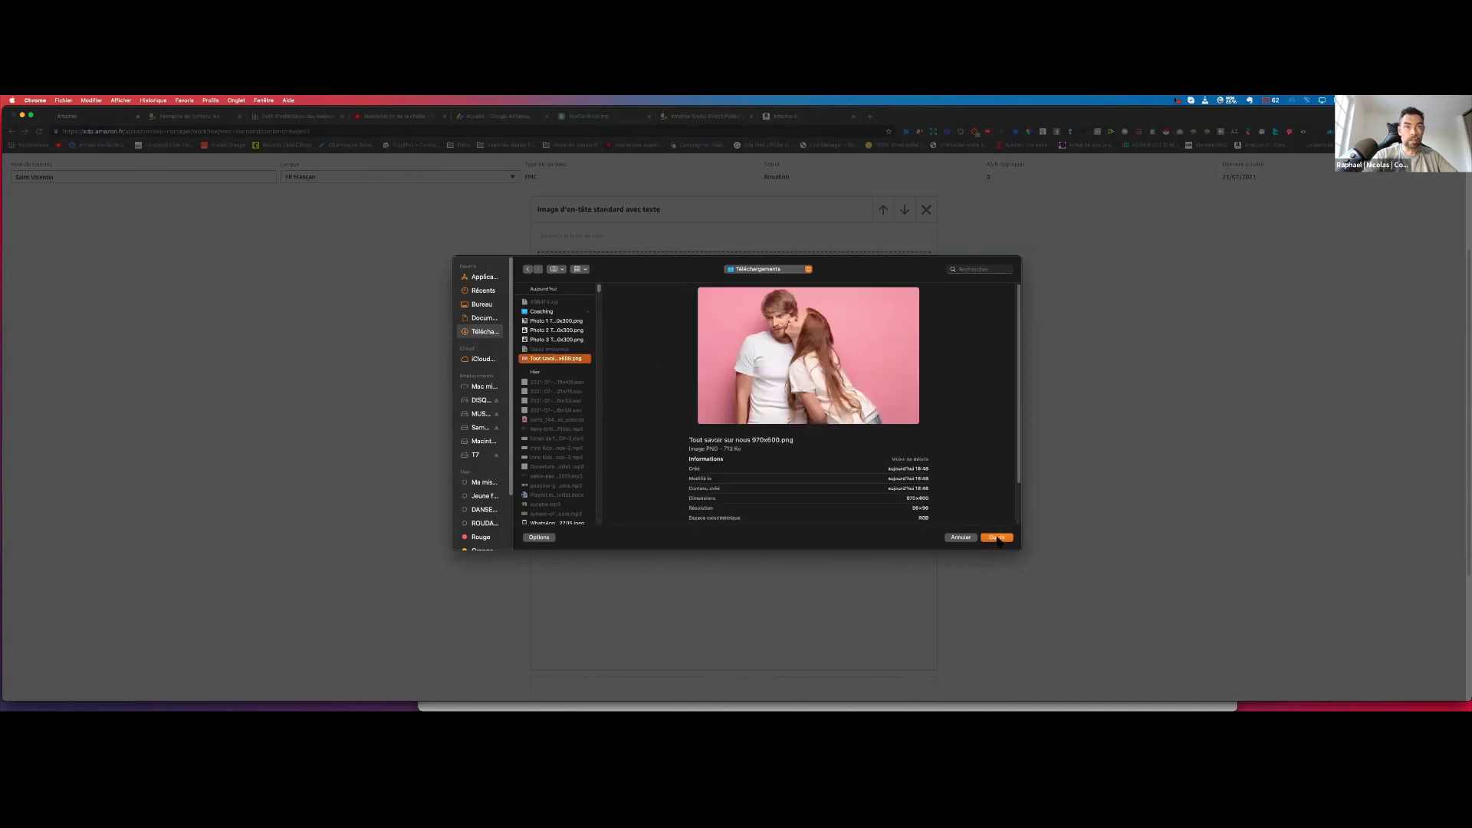
click(998, 538)
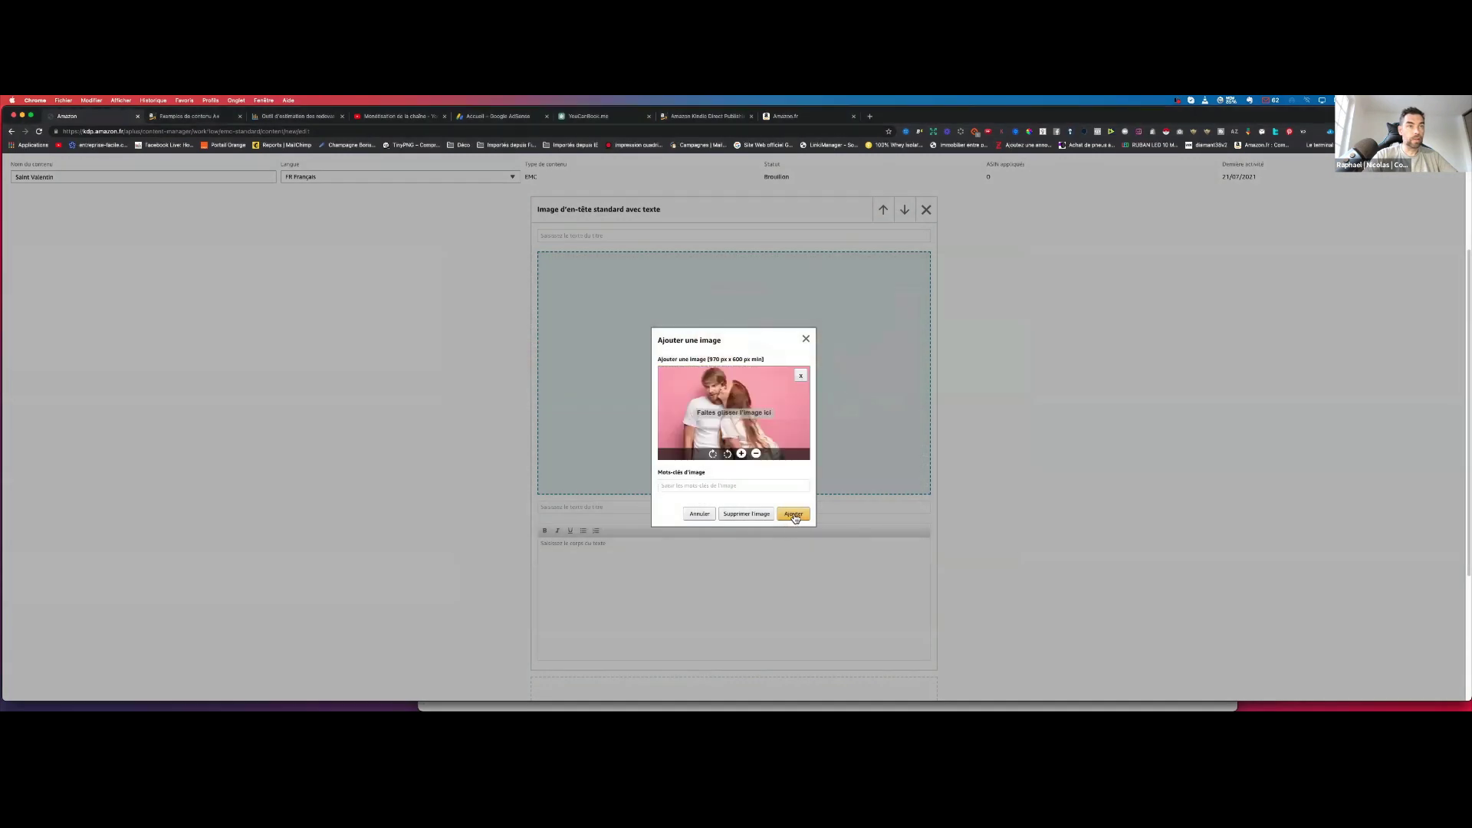
Enter the image keywords "Amour, Saint valentin, Cadeau" and add the image to the module.
click(794, 515)
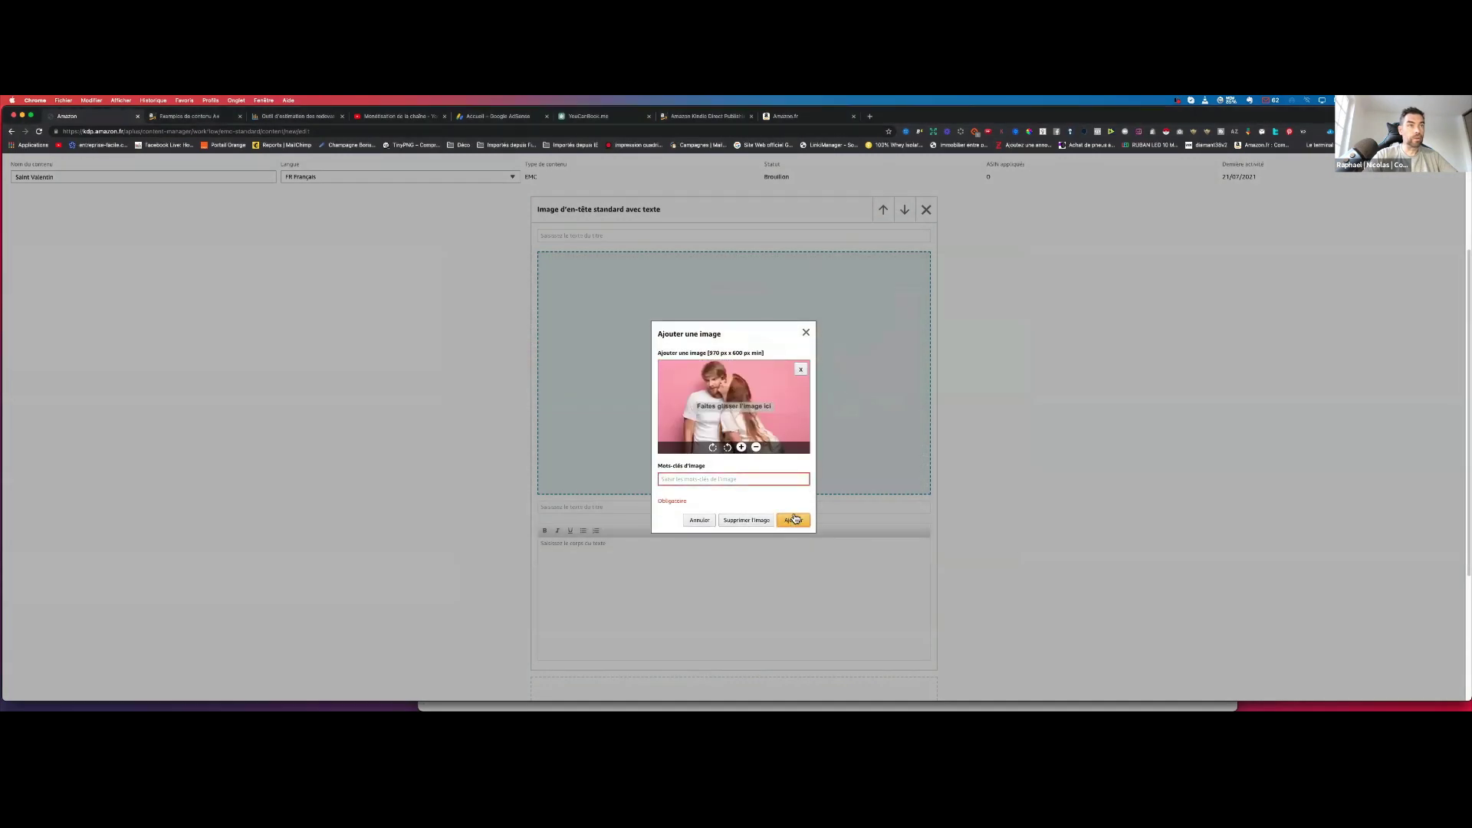
click(700, 481)
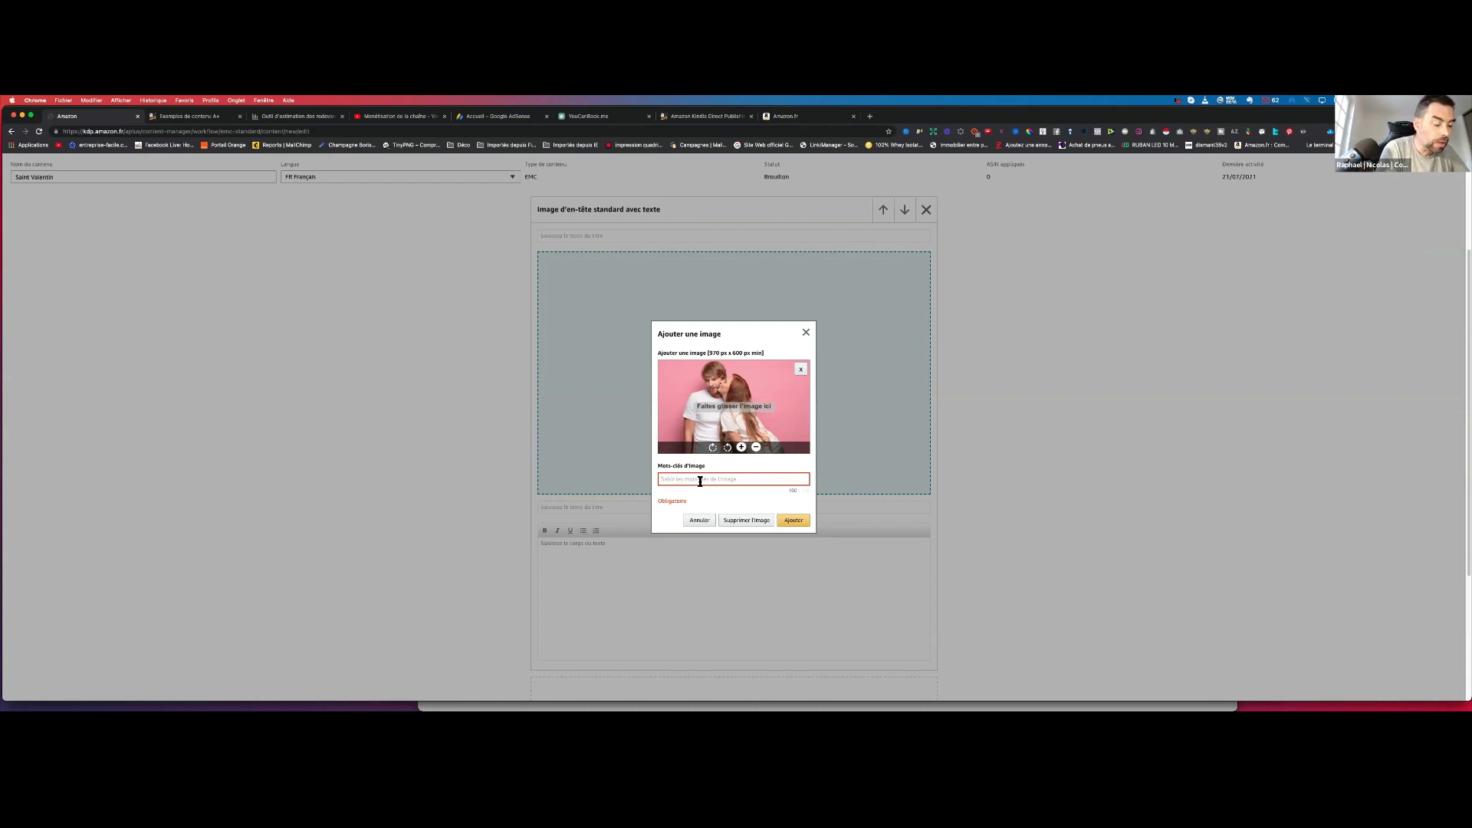
click(700, 479)
text(Amour, Saint valentin, Cadeau)
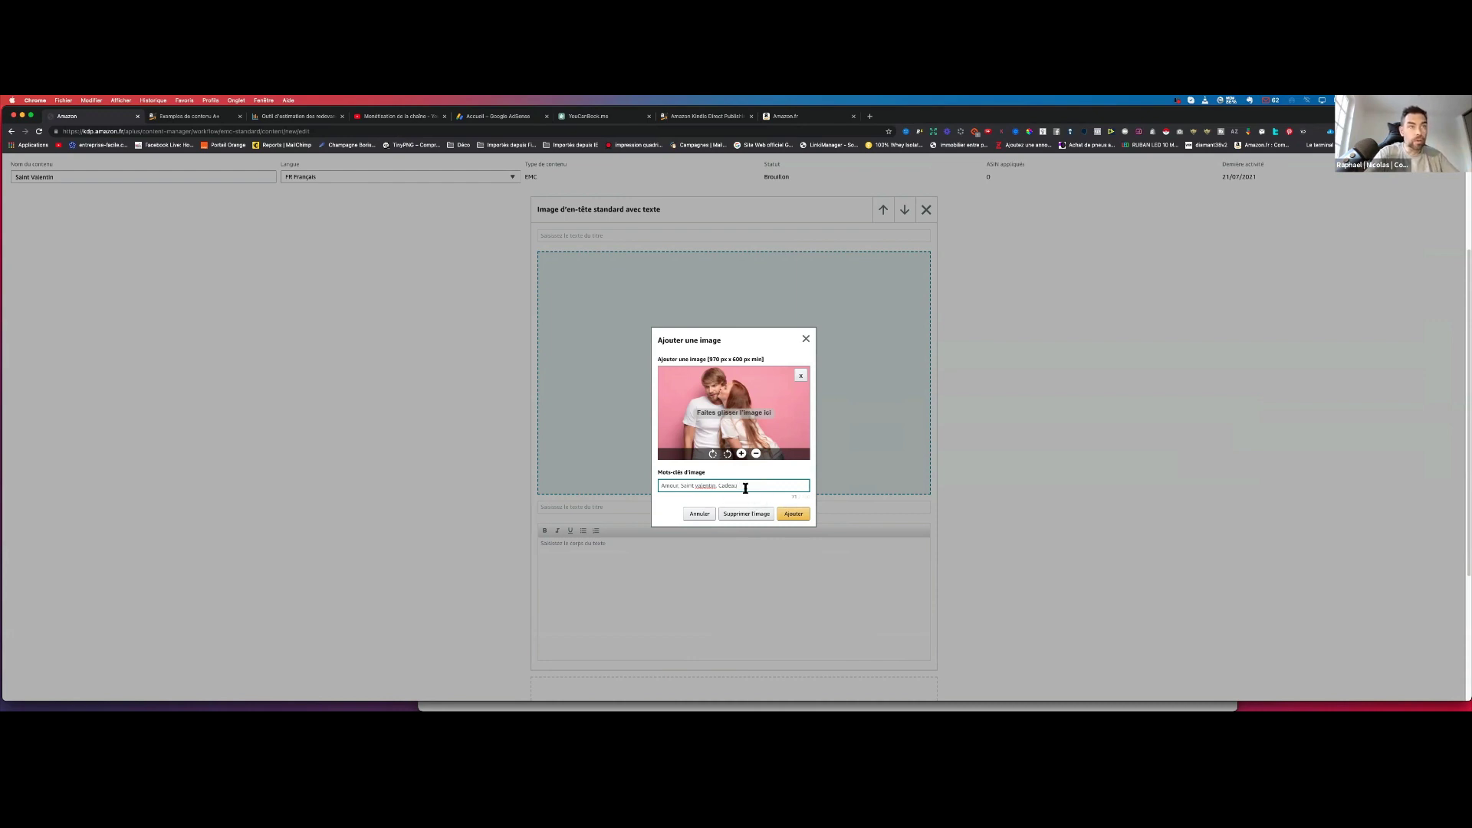
click(796, 513)
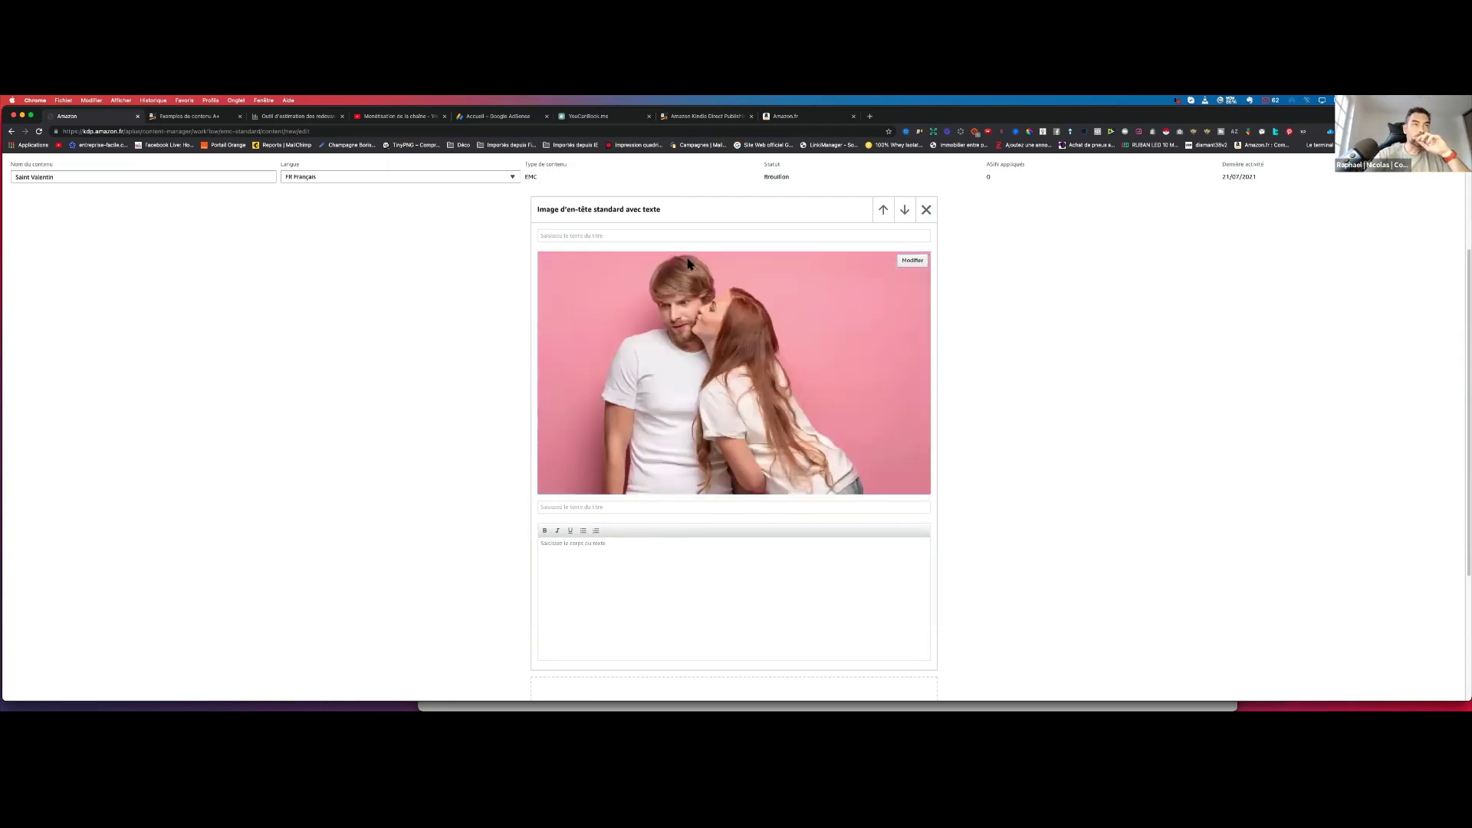
Open the "Quizz amoureux" document from the Téléchargements folder in Finder and select its line "Quizz pour elle & lui".
mouse_move(118, 701)
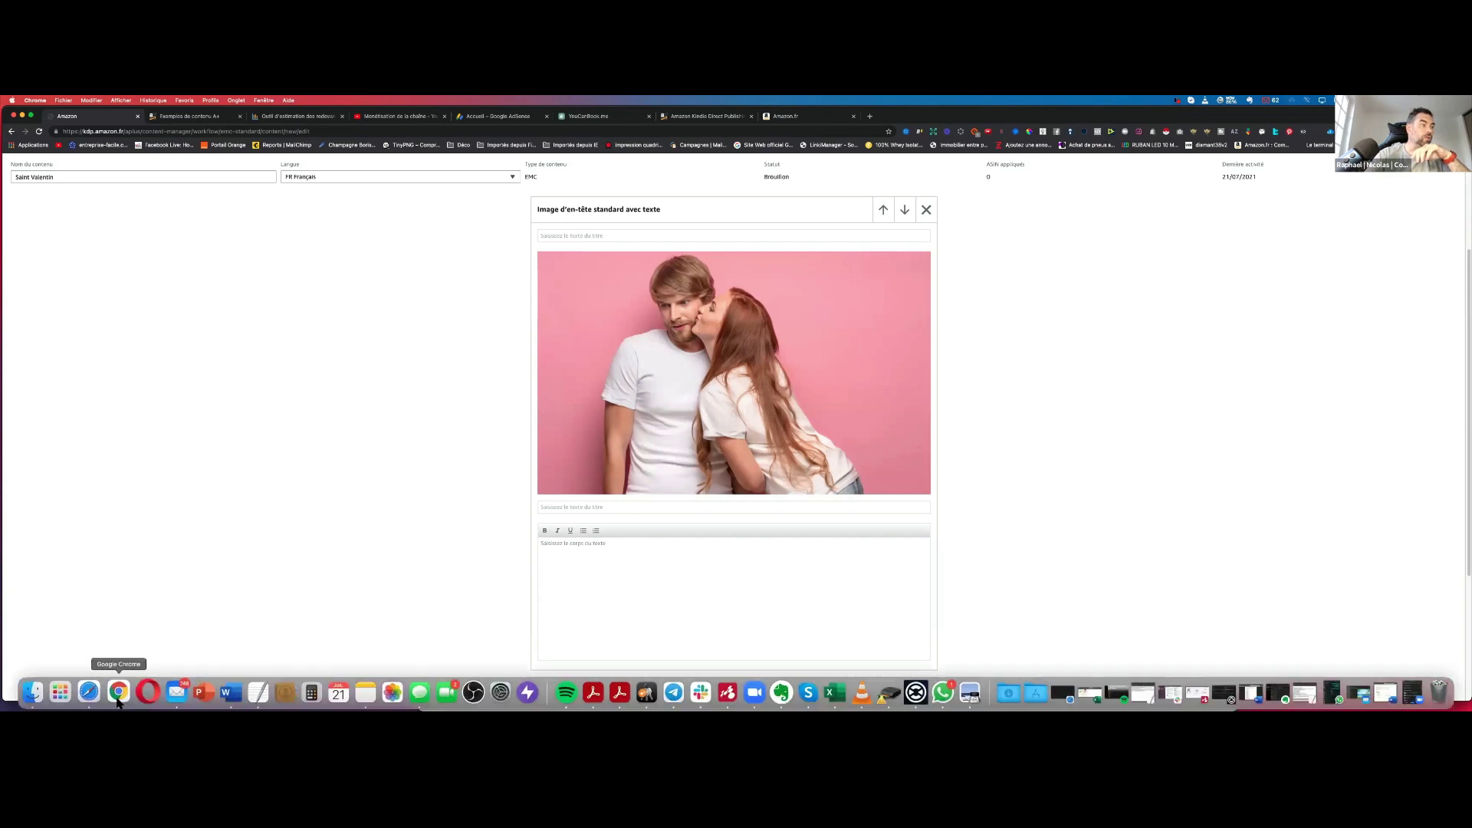
click(32, 697)
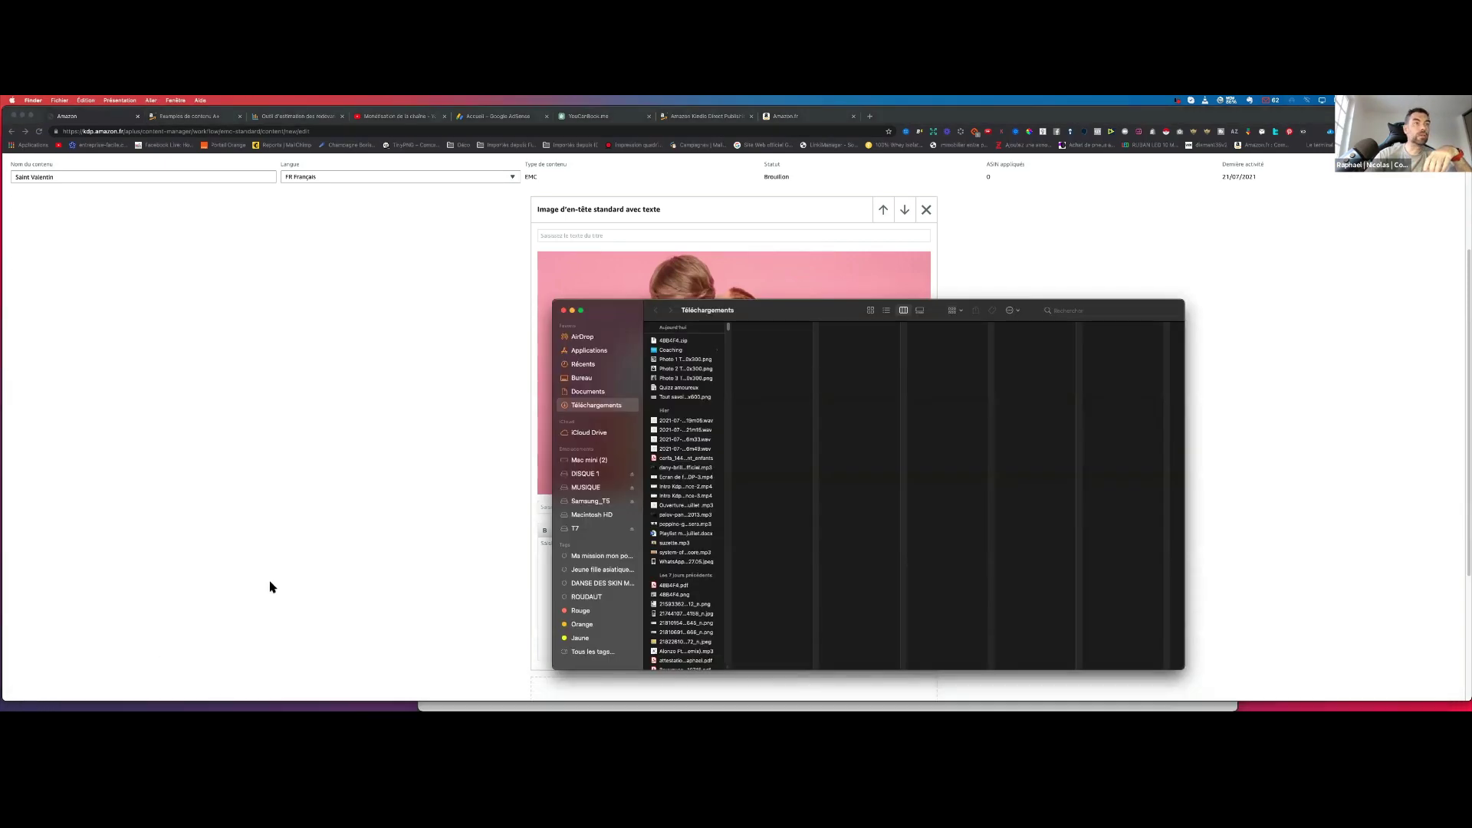
click(671, 350)
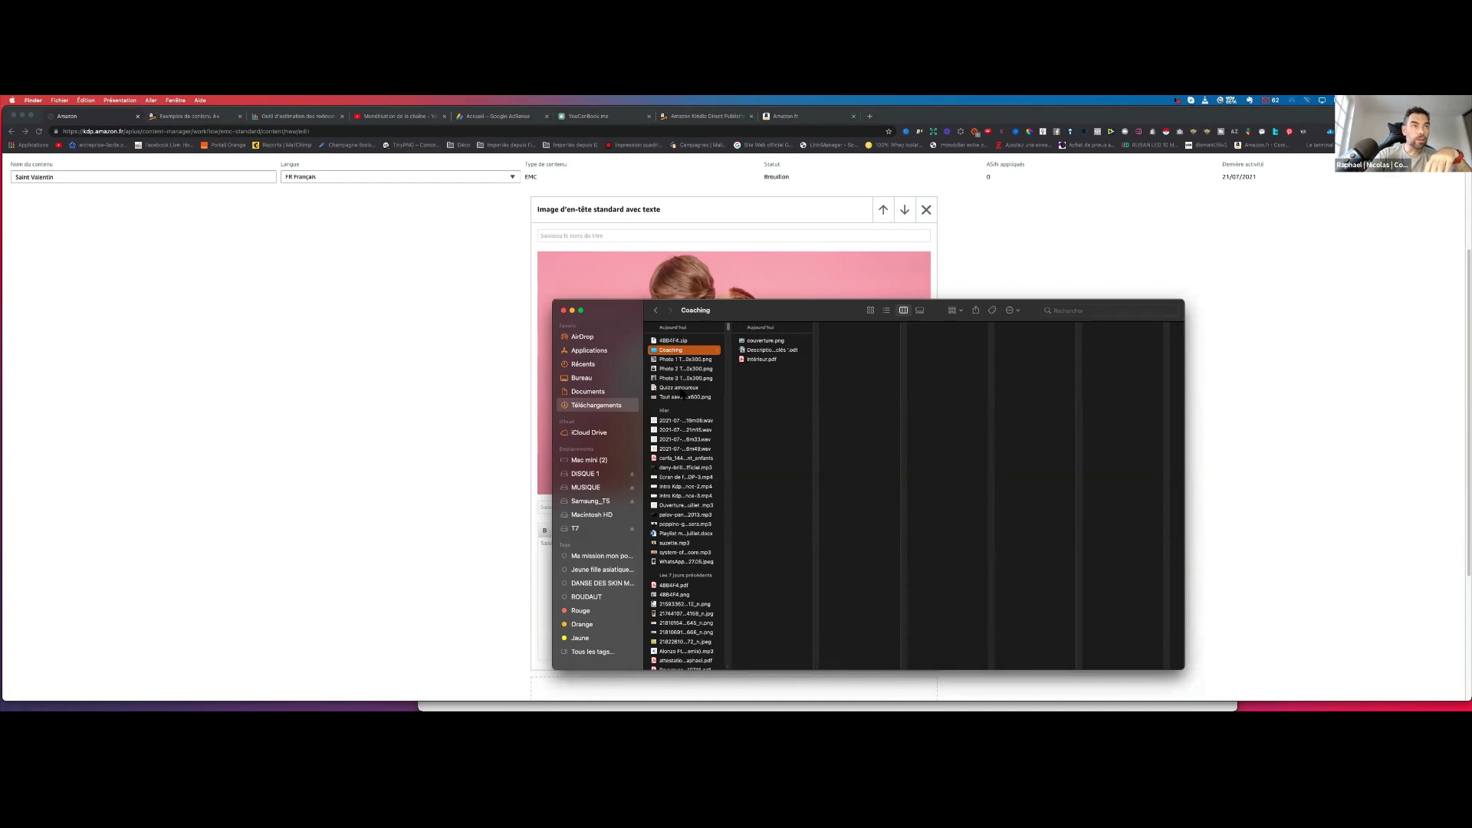
click(680, 387)
double_click(679, 388)
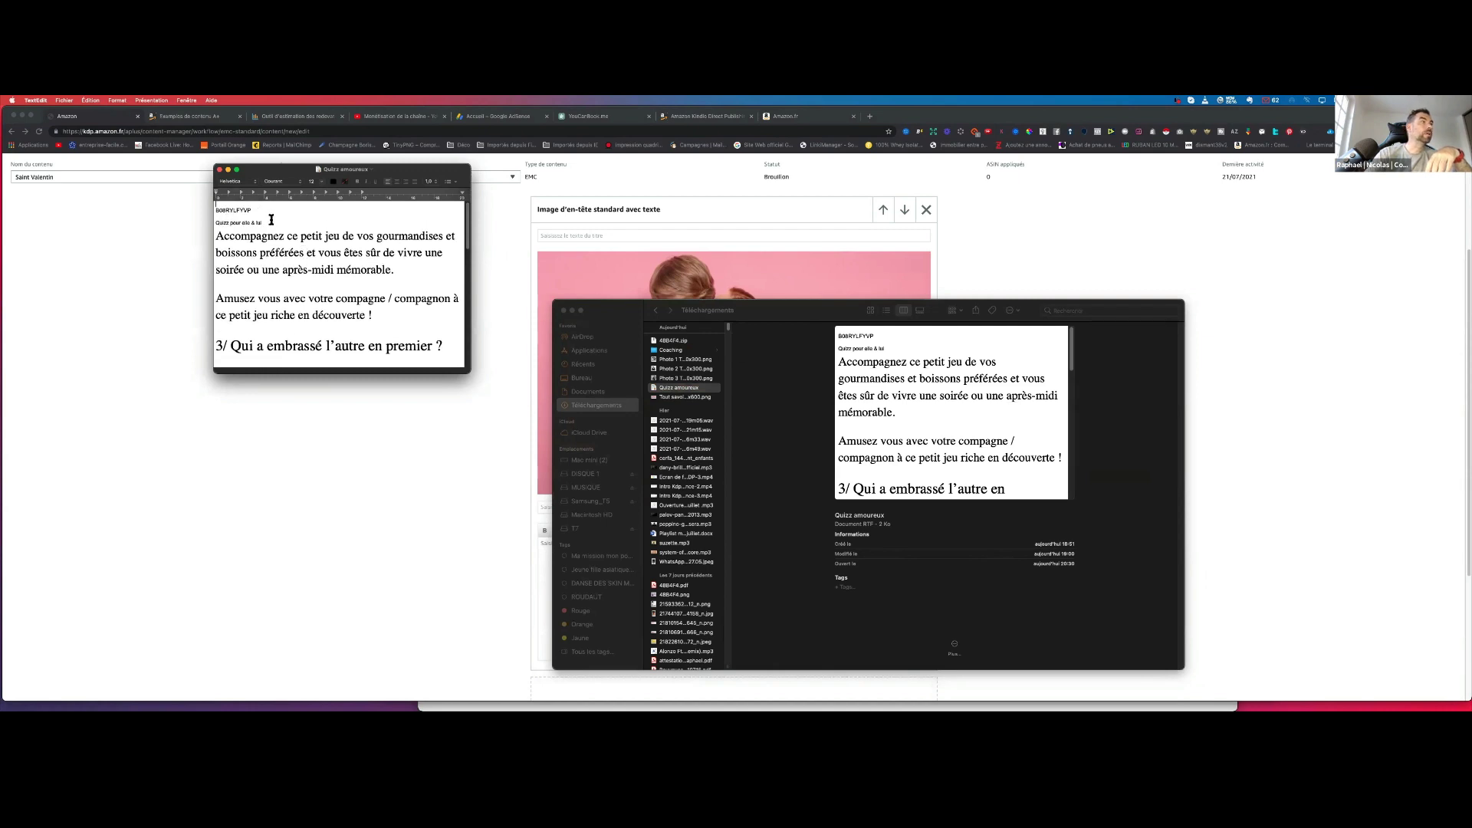
scroll(271, 220, down, 5)
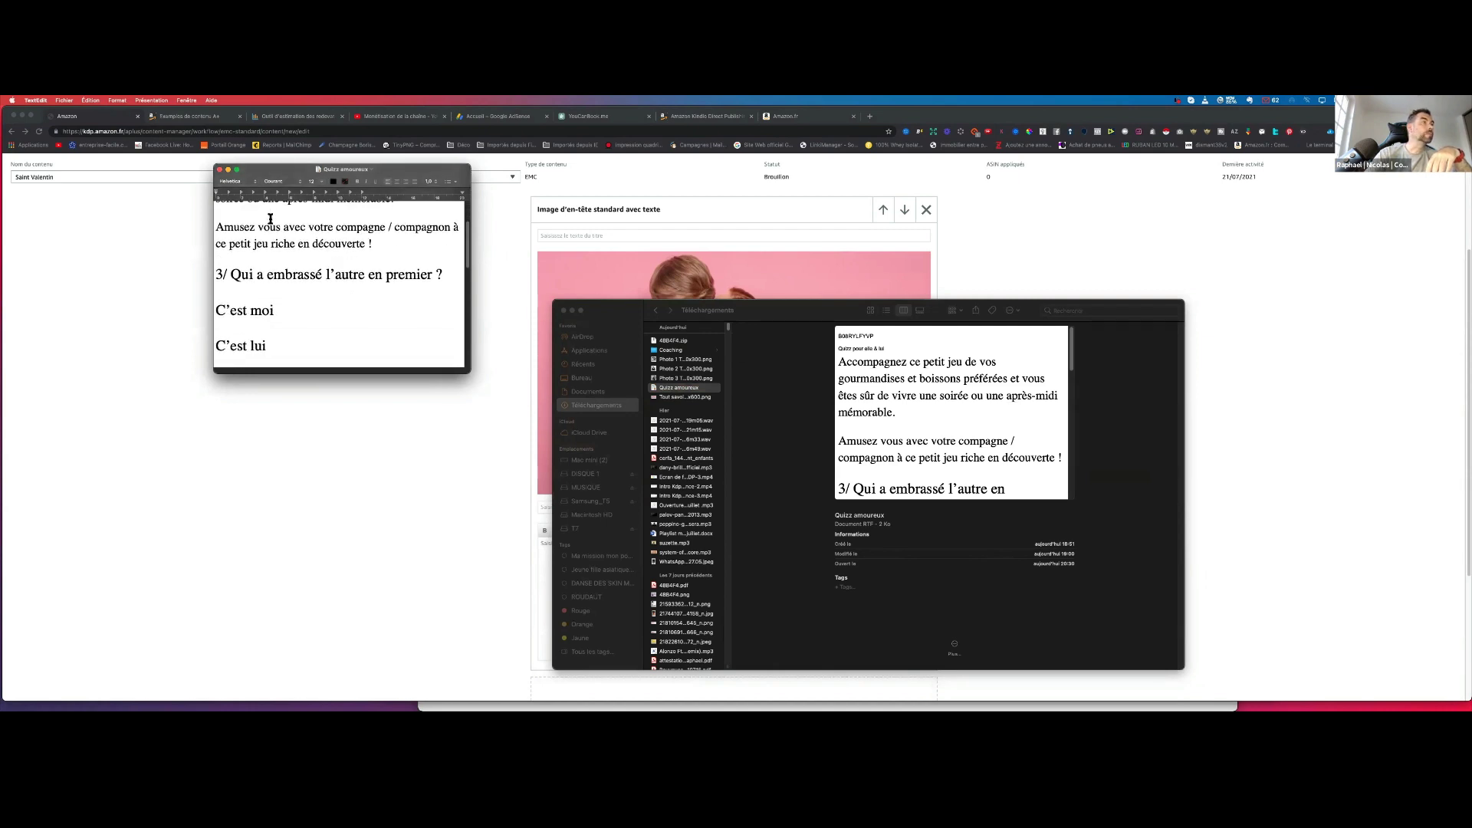
scroll(270, 219, up, 8)
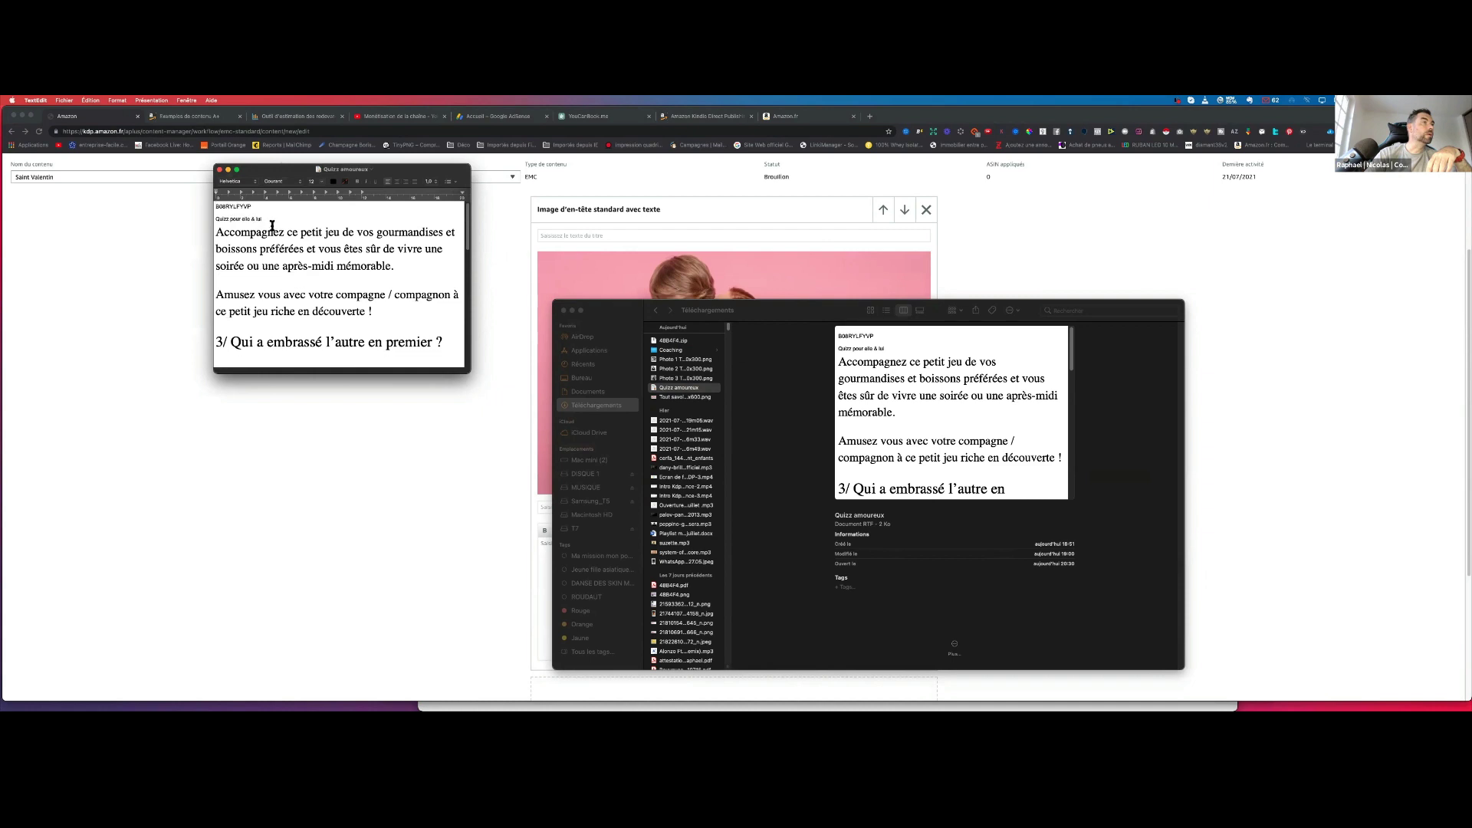
drag(284, 238, 212, 221)
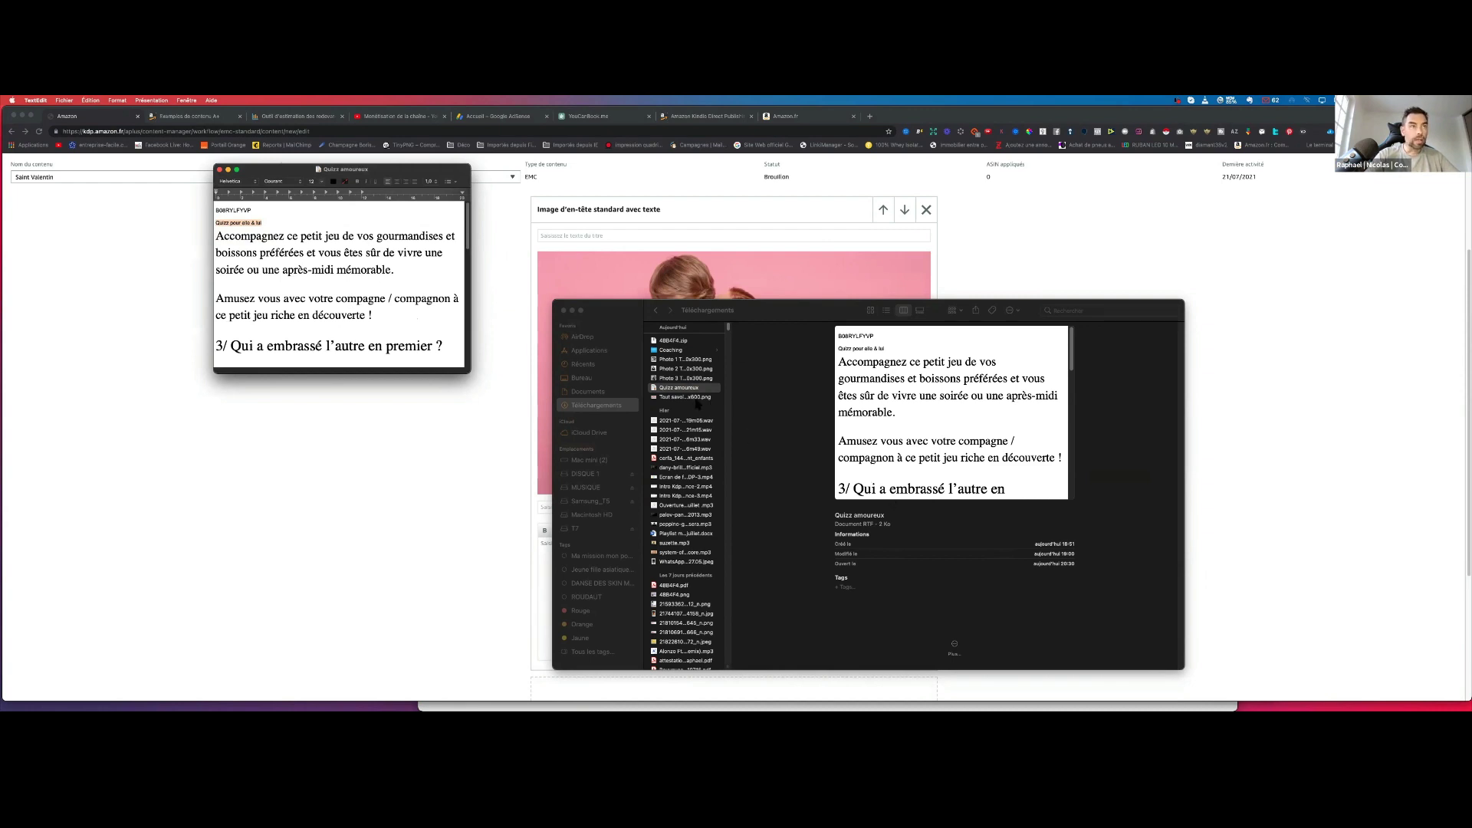
Preview the couple image in Finder, close that window, and title the header module "Tout savoir sur nous | Quizz pour elle & lui".
click(696, 399)
click(696, 398)
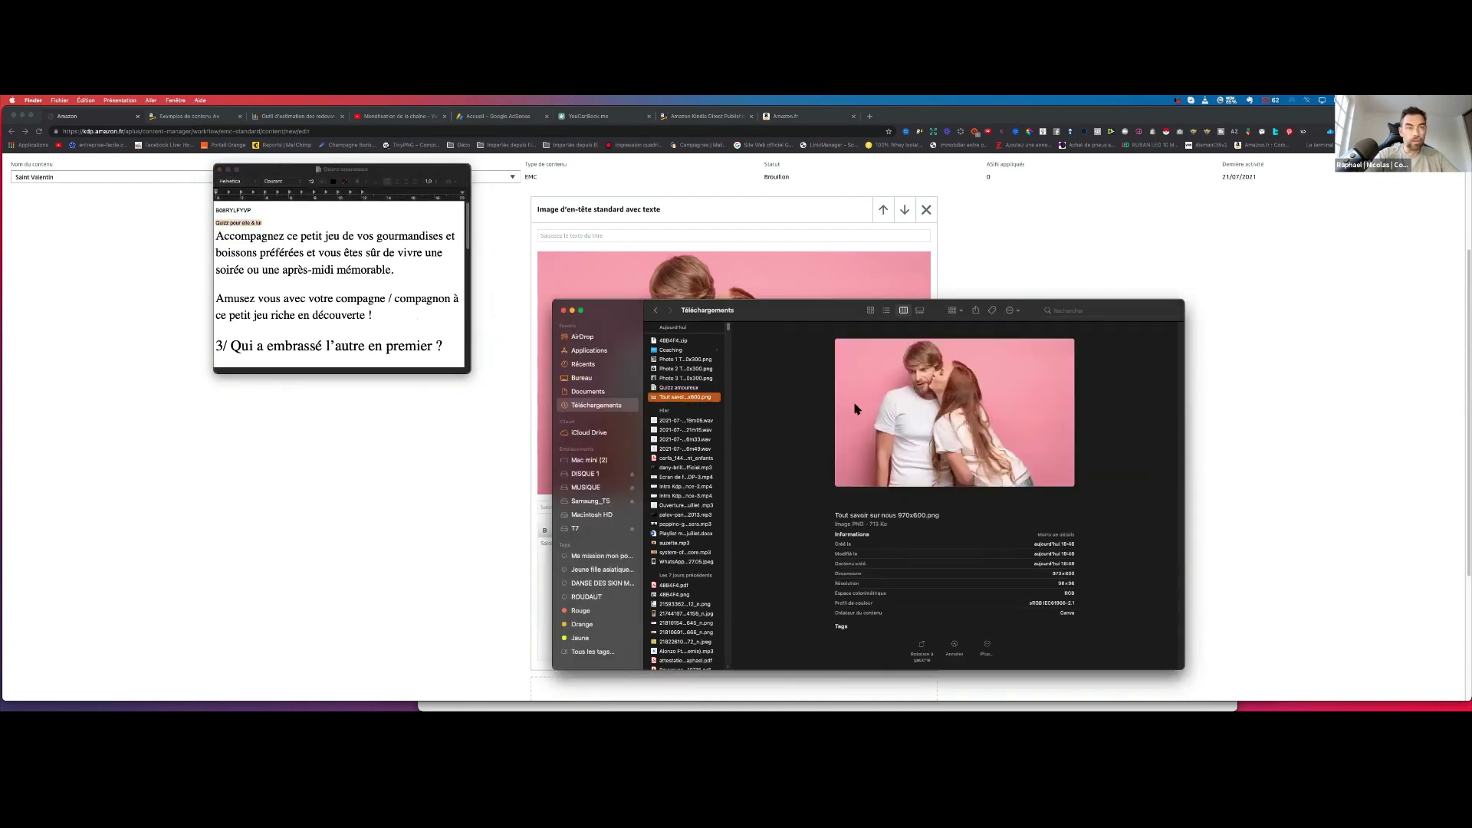
click(563, 310)
click(582, 235)
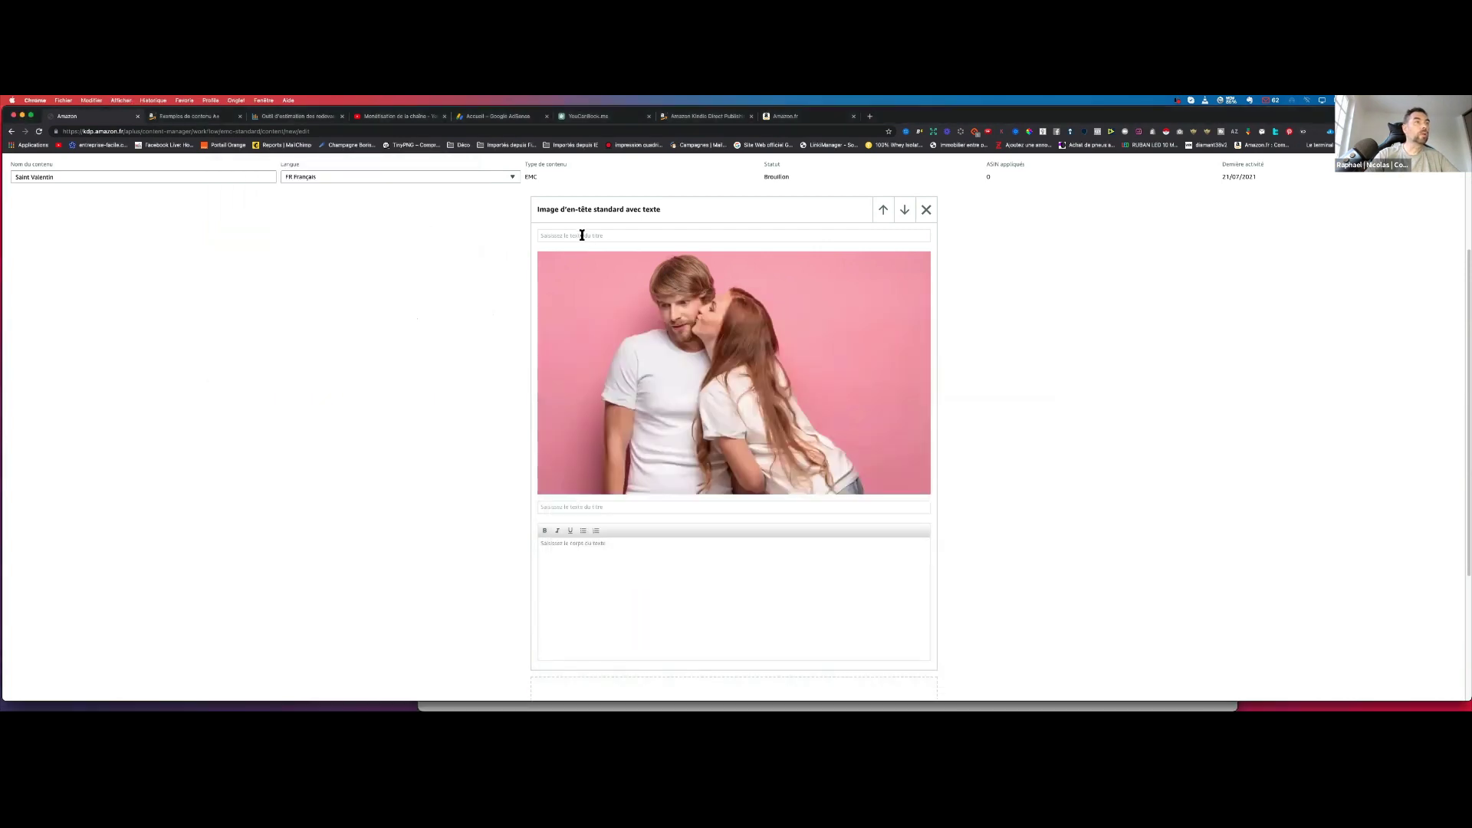
click(582, 235)
text(To)
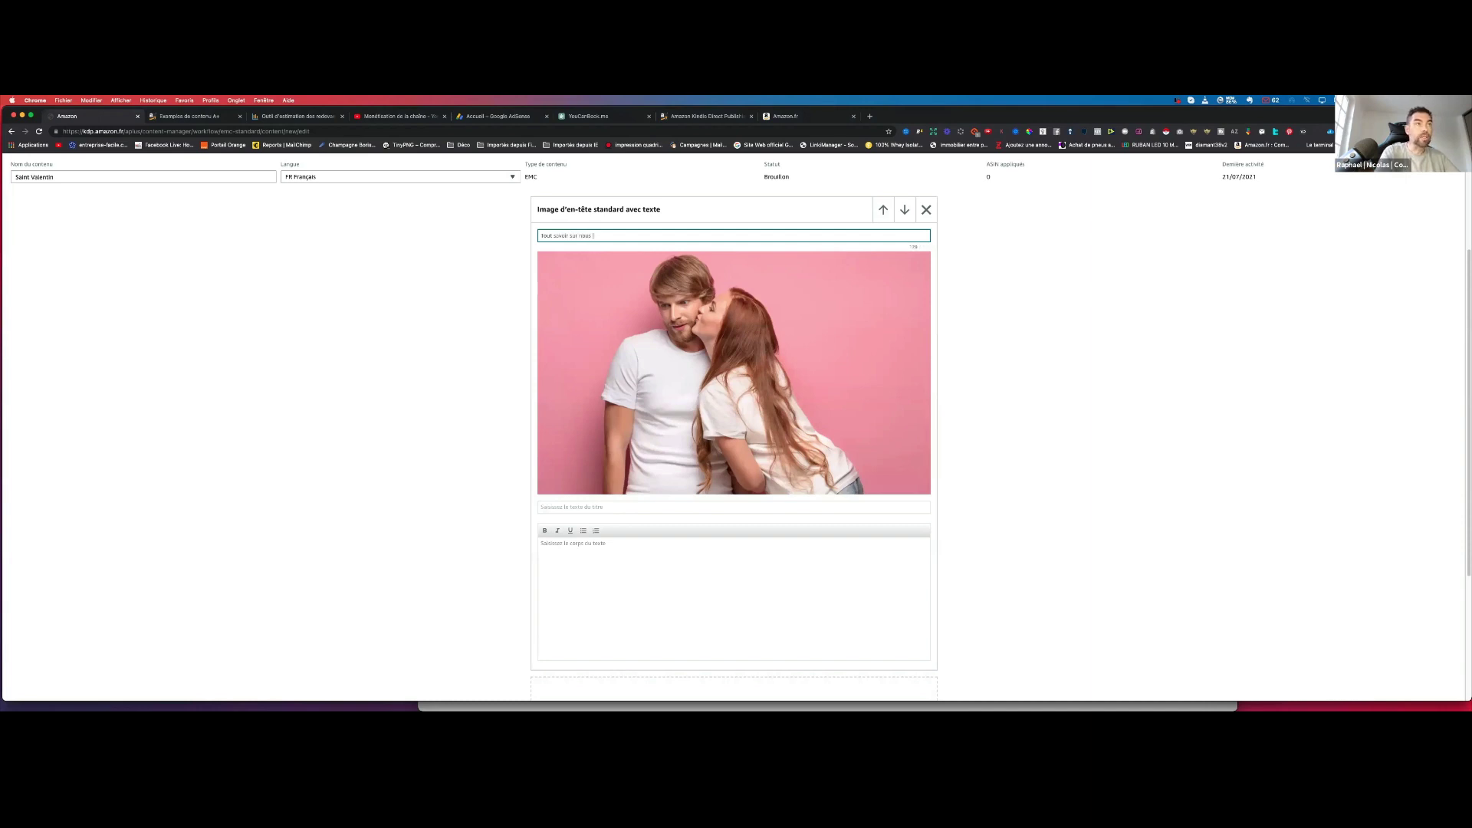
text(ut savoir sur nous | Quizz pour elle & lui)
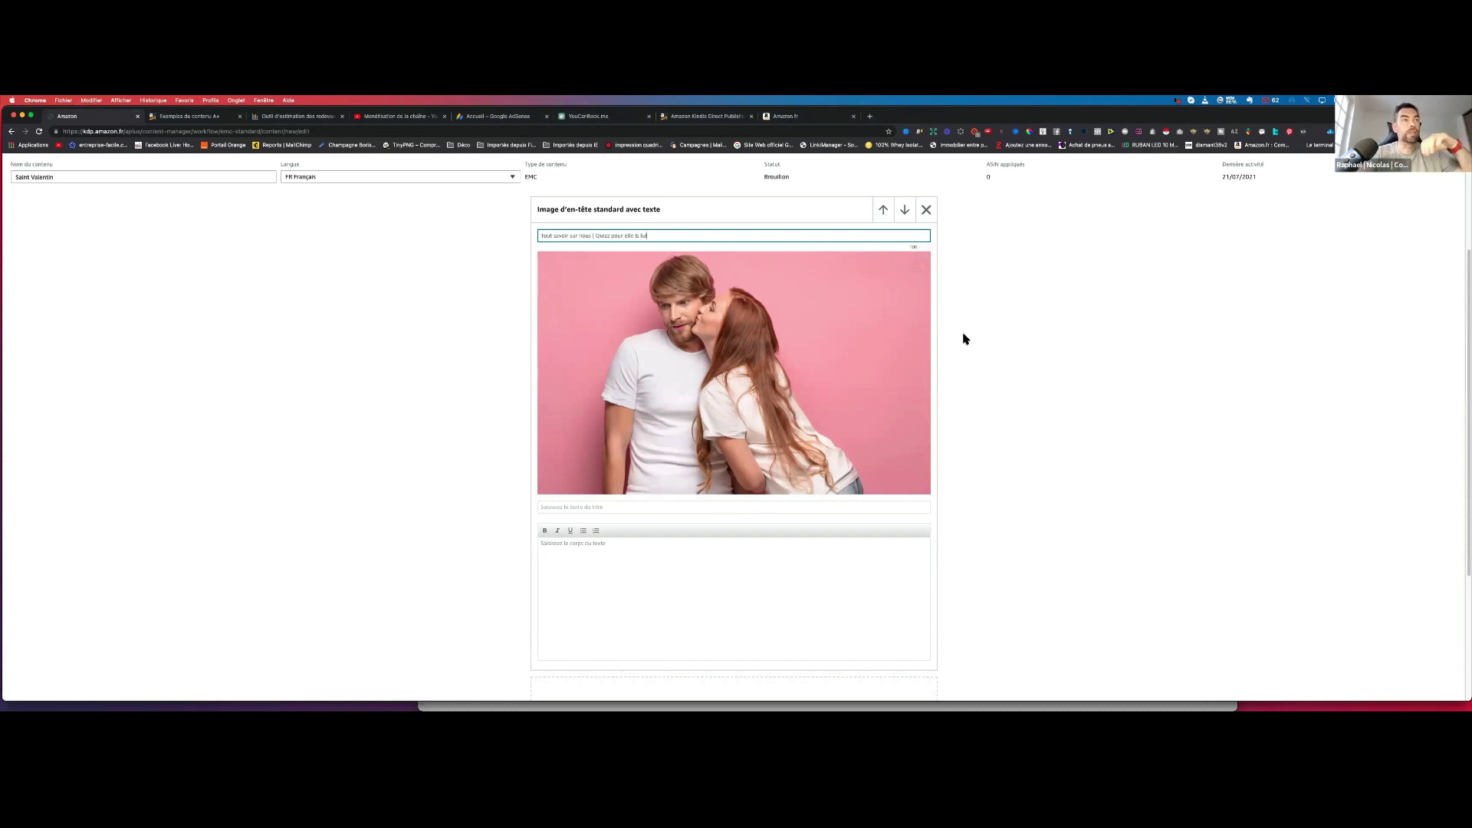
Return to the "Quizz amoureux" document and read through its description and quiz questions.
scroll(1019, 343, down, 4)
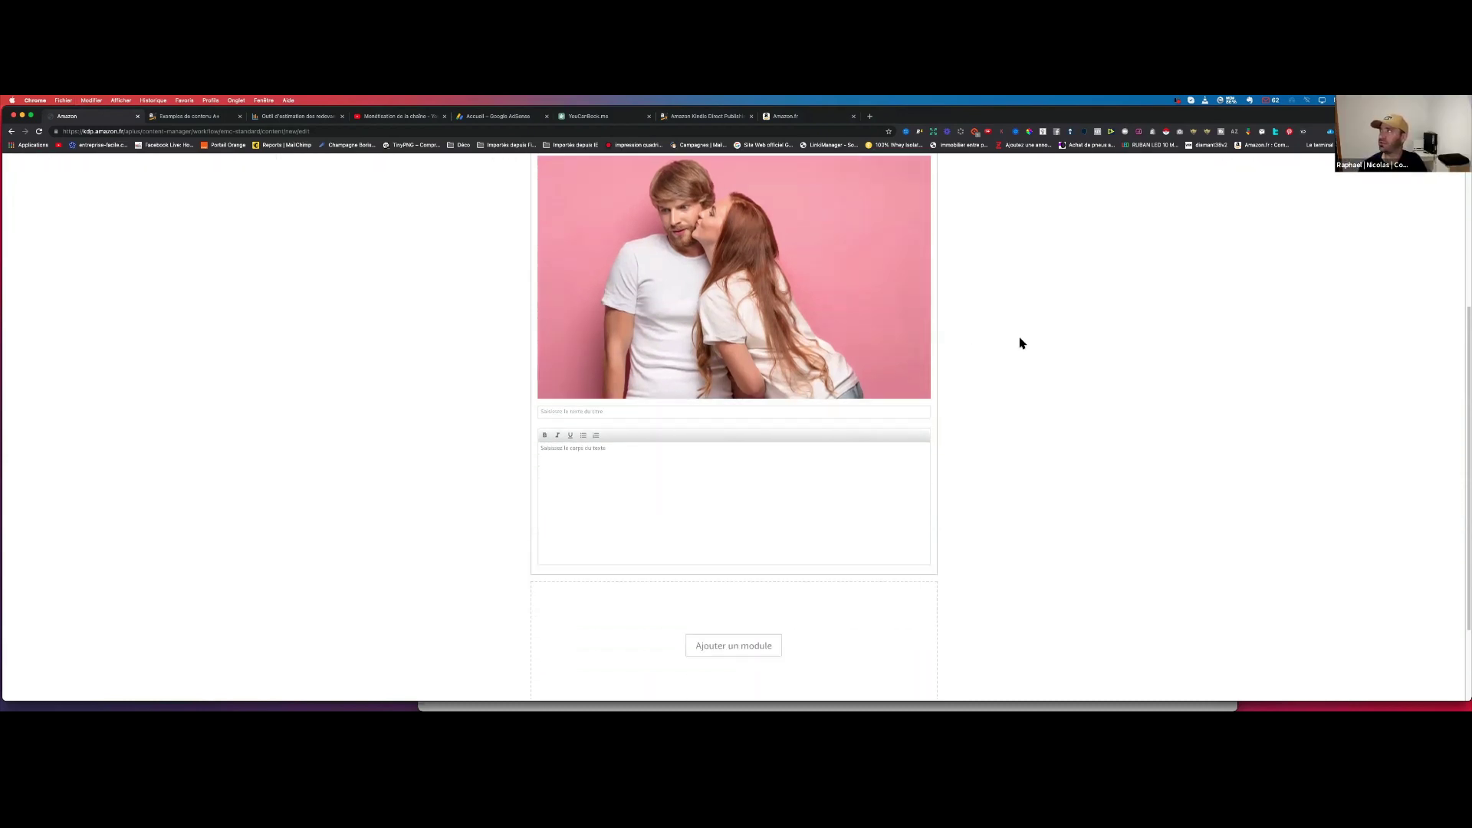
click(606, 448)
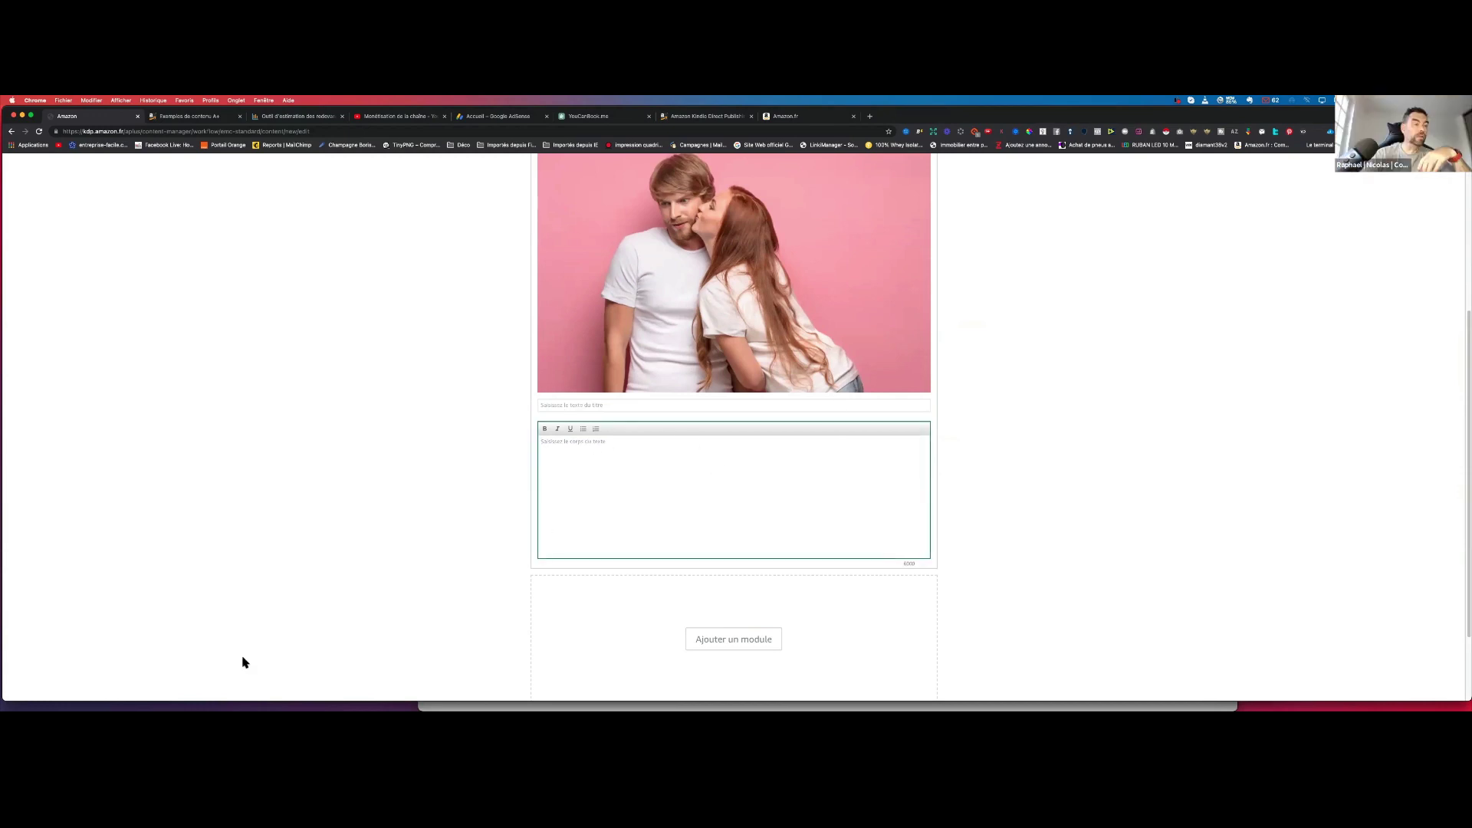
mouse_move(61, 700)
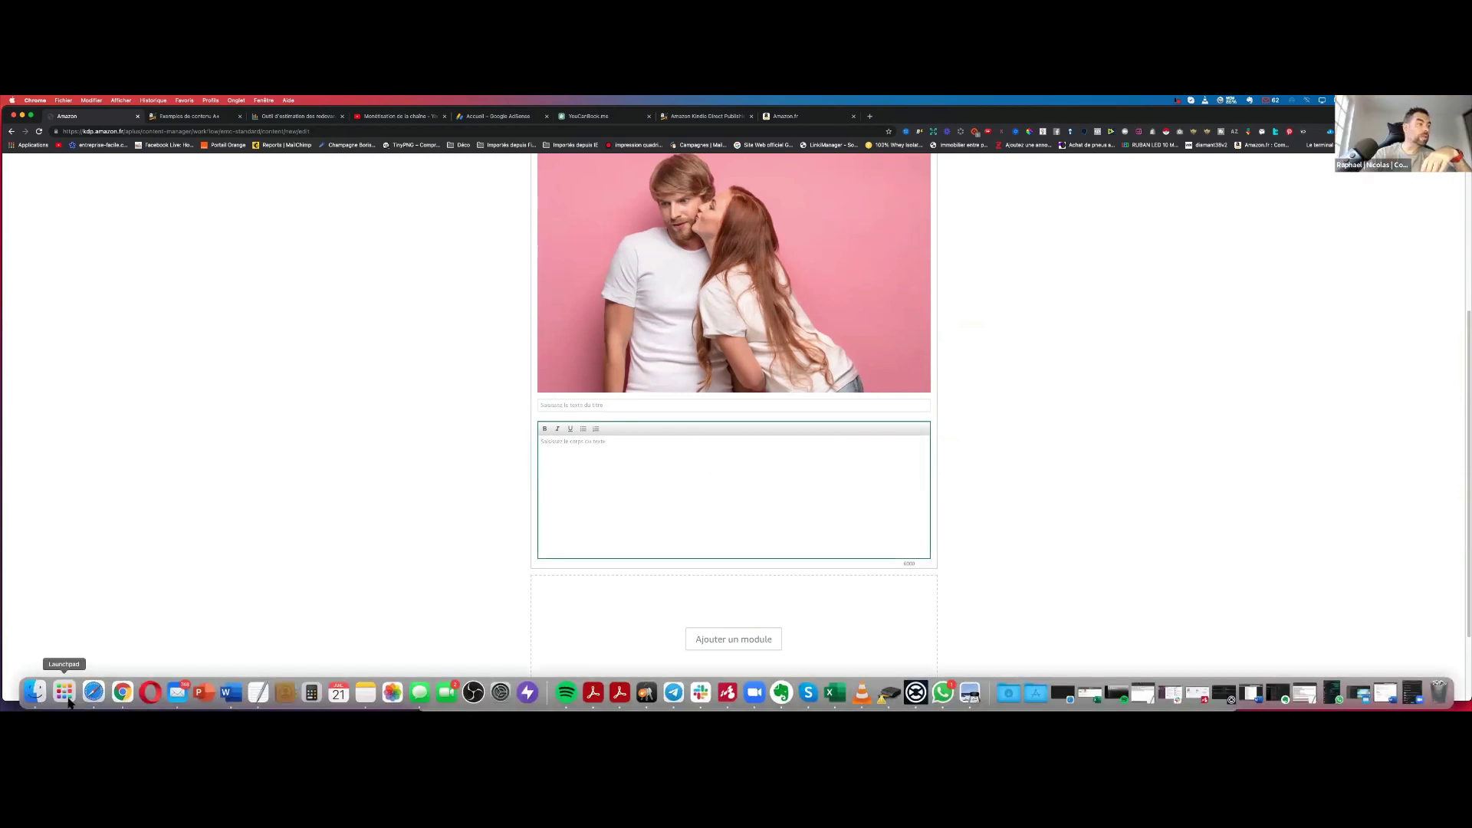
click(252, 695)
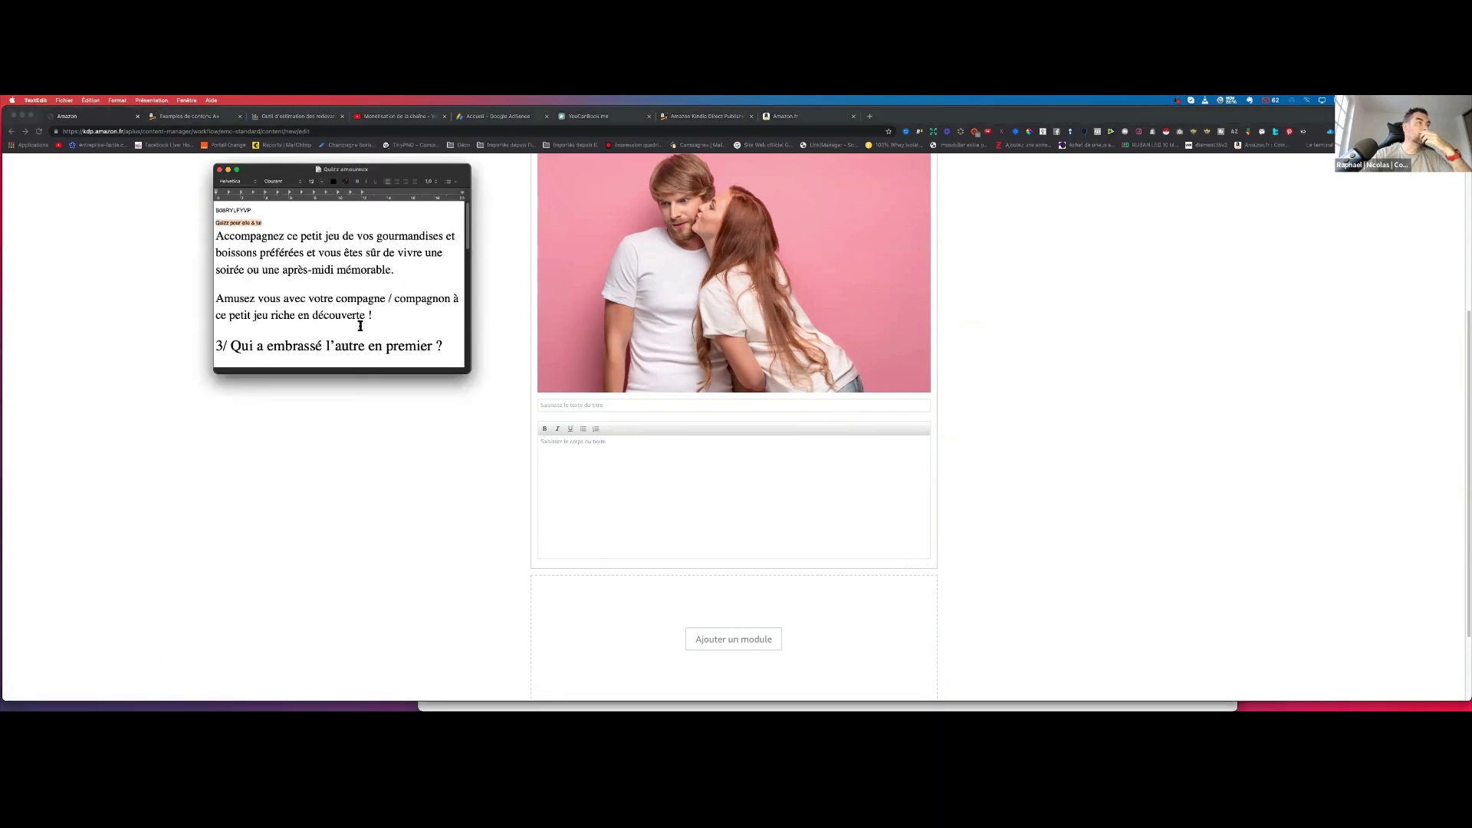
key(Return)
key(Return)
text(C'est moi)
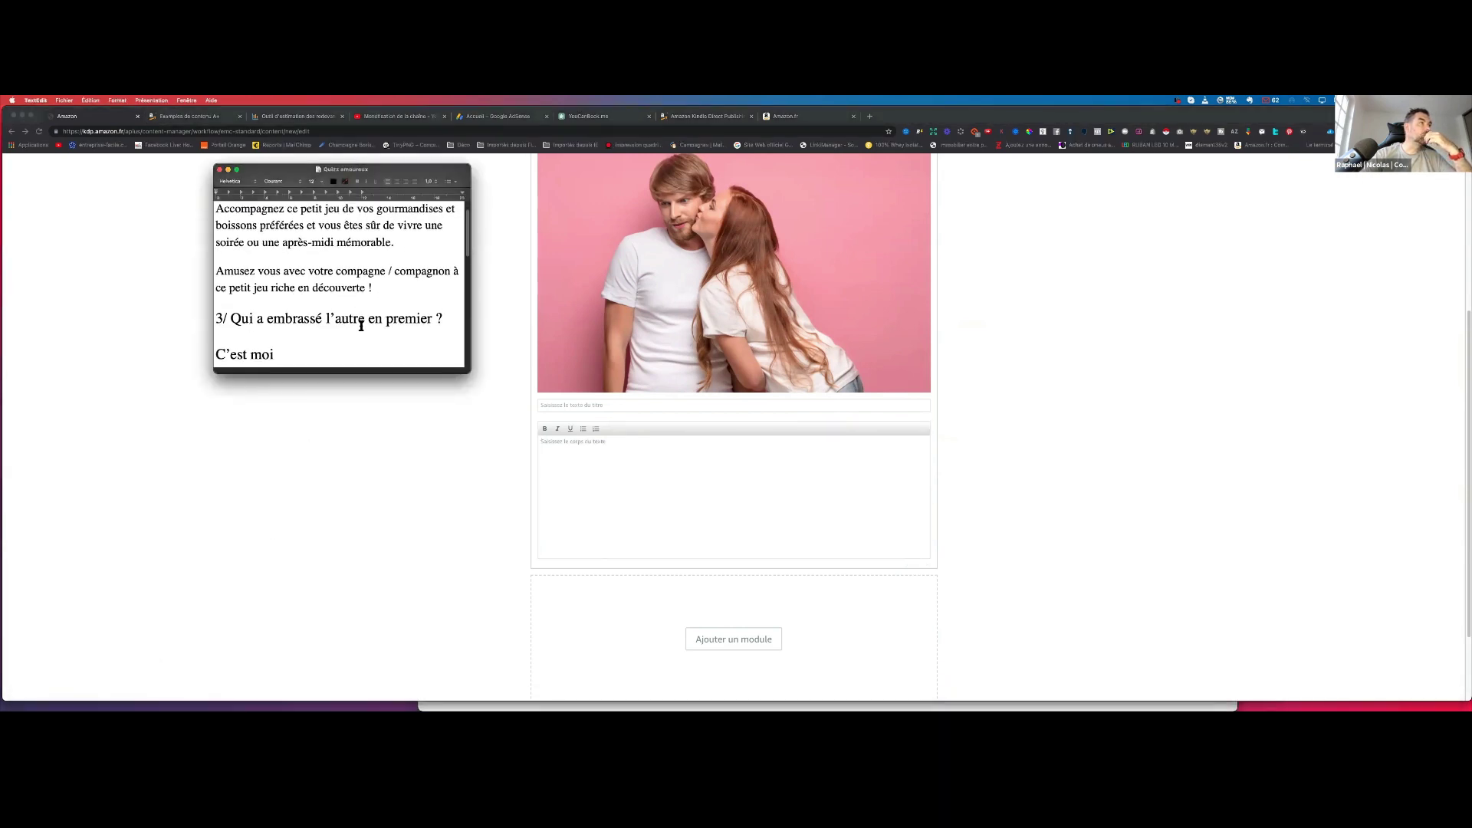
scroll(361, 326, down, 6)
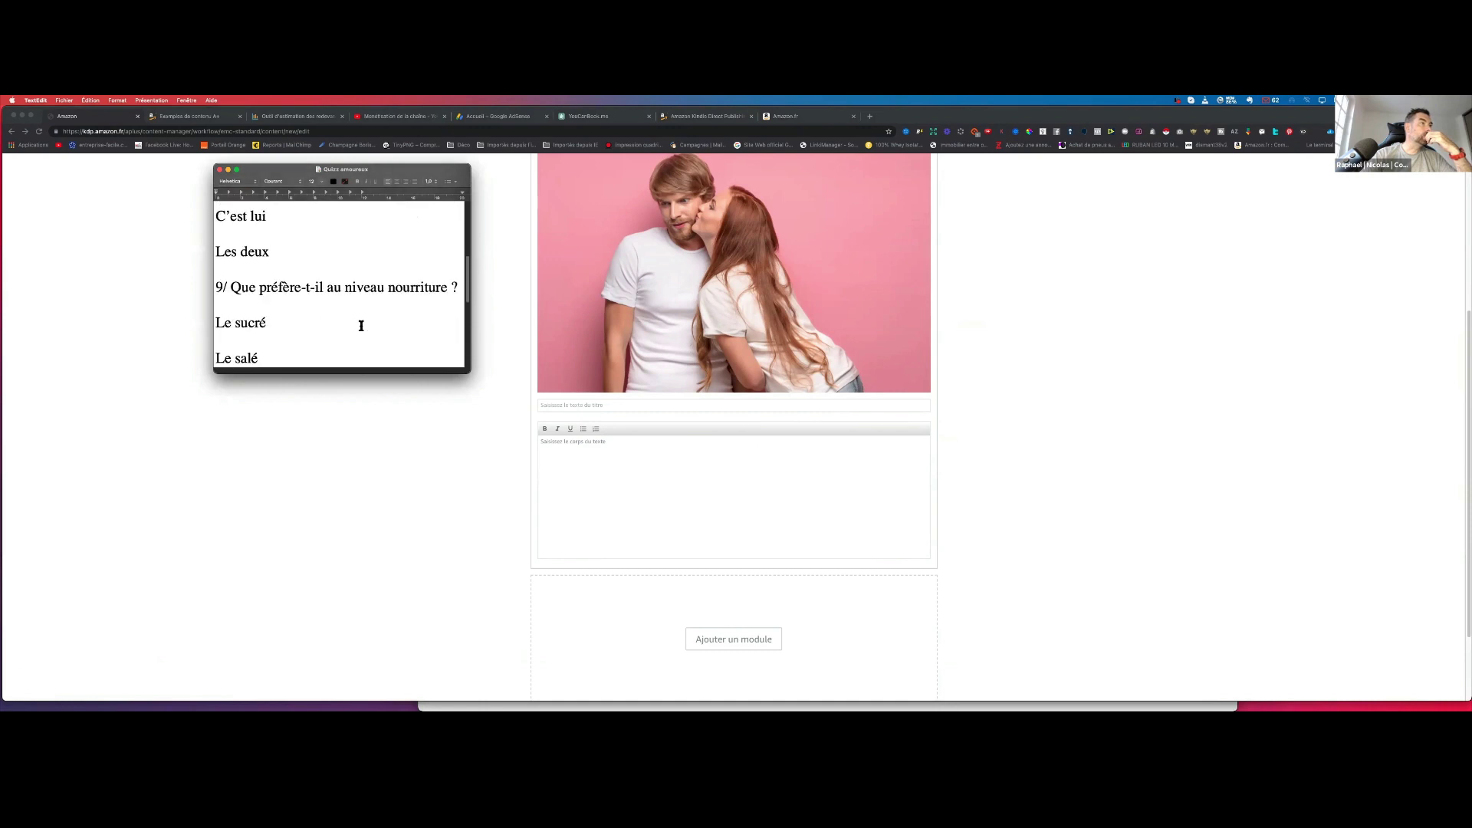
scroll(362, 326, down, 2)
scroll(361, 322, up, 15)
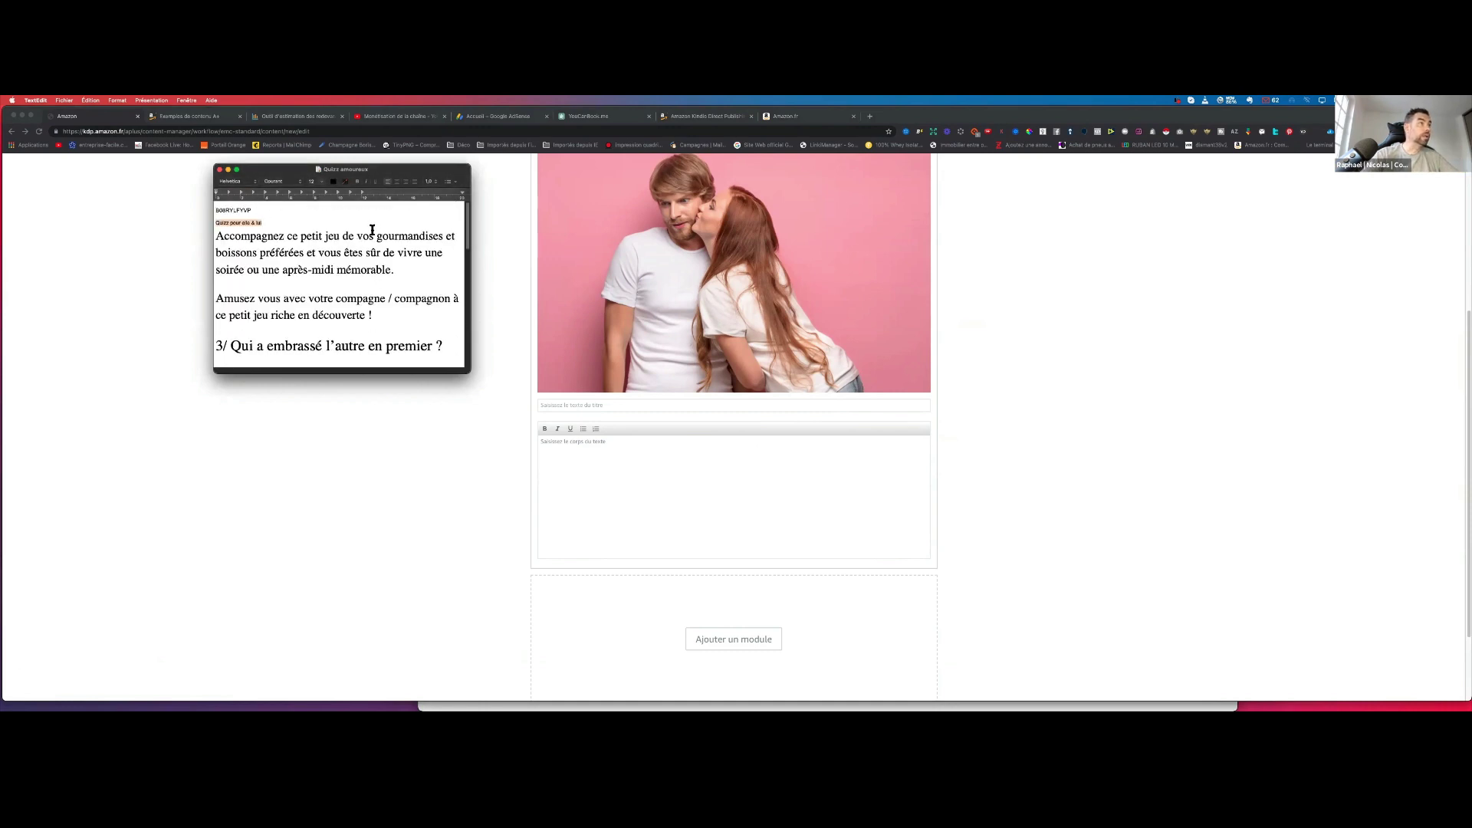
Enter "Description du livre" as the body text of the header module.
click(576, 445)
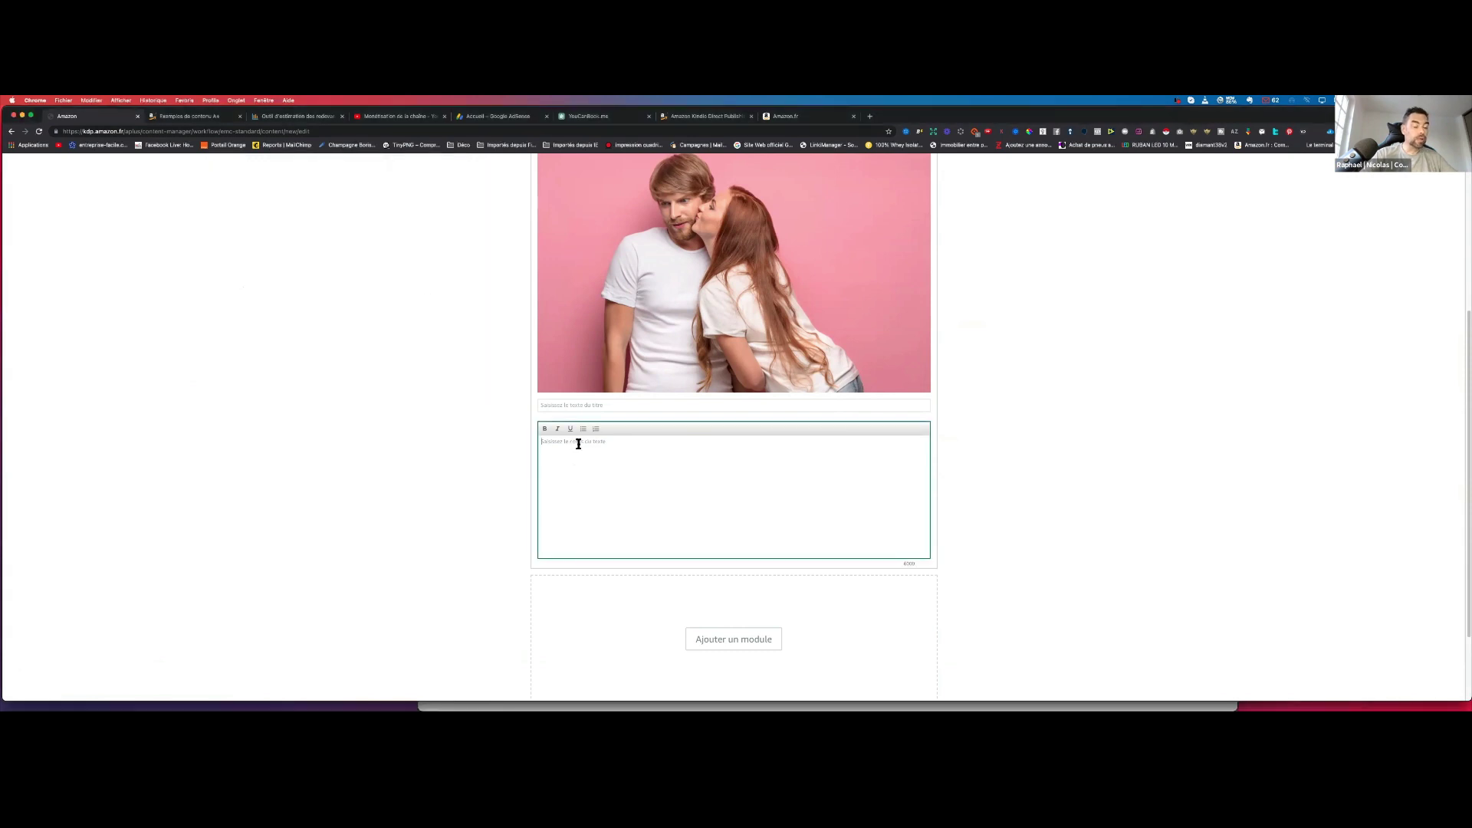
text(Description du livre)
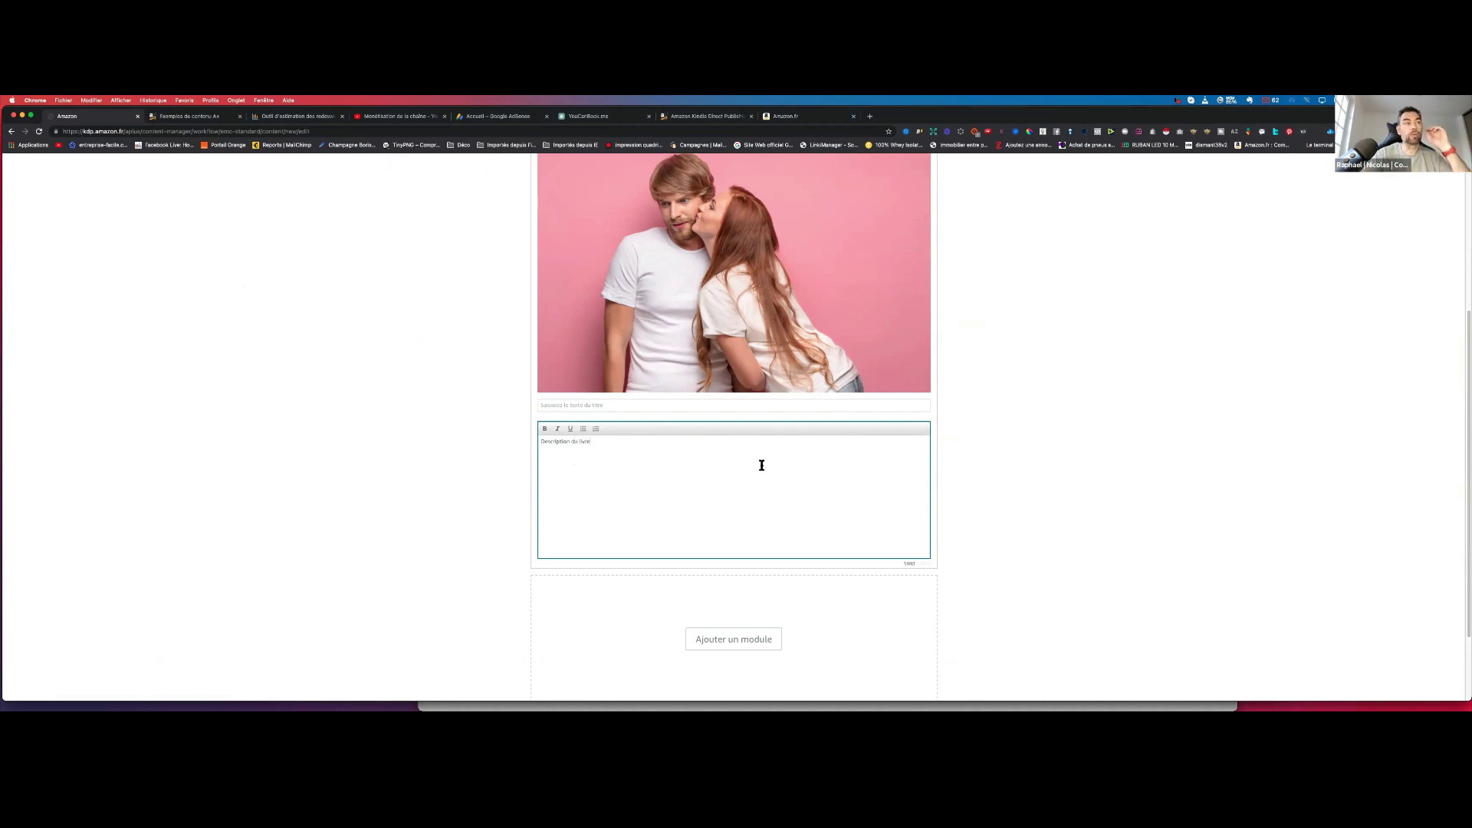
click(1001, 459)
Replace the header module's body text with "Cahier pour se découvrir entre amoureux".
scroll(1006, 436, down, 2)
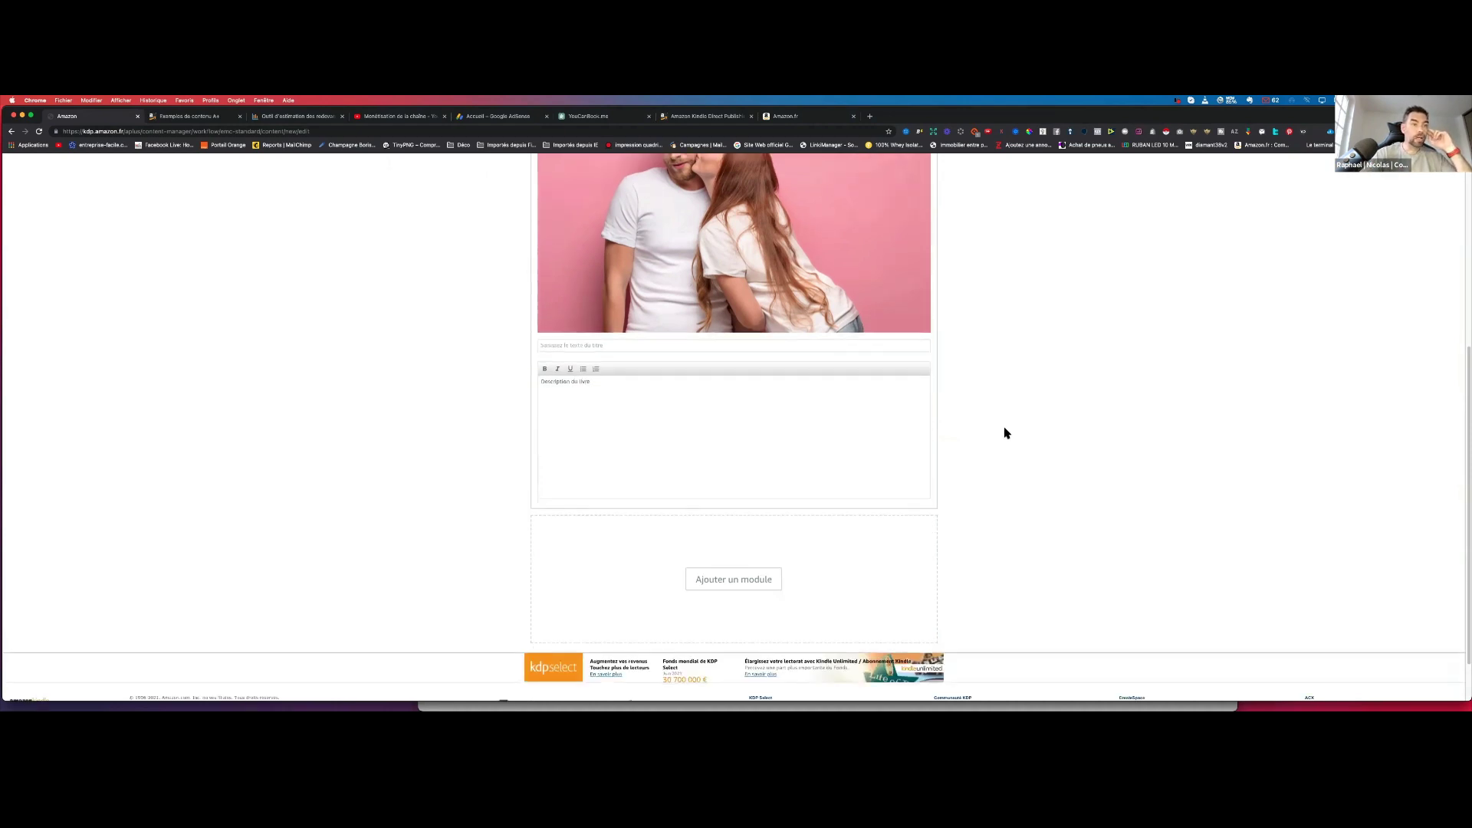
scroll(1007, 434, up, 5)
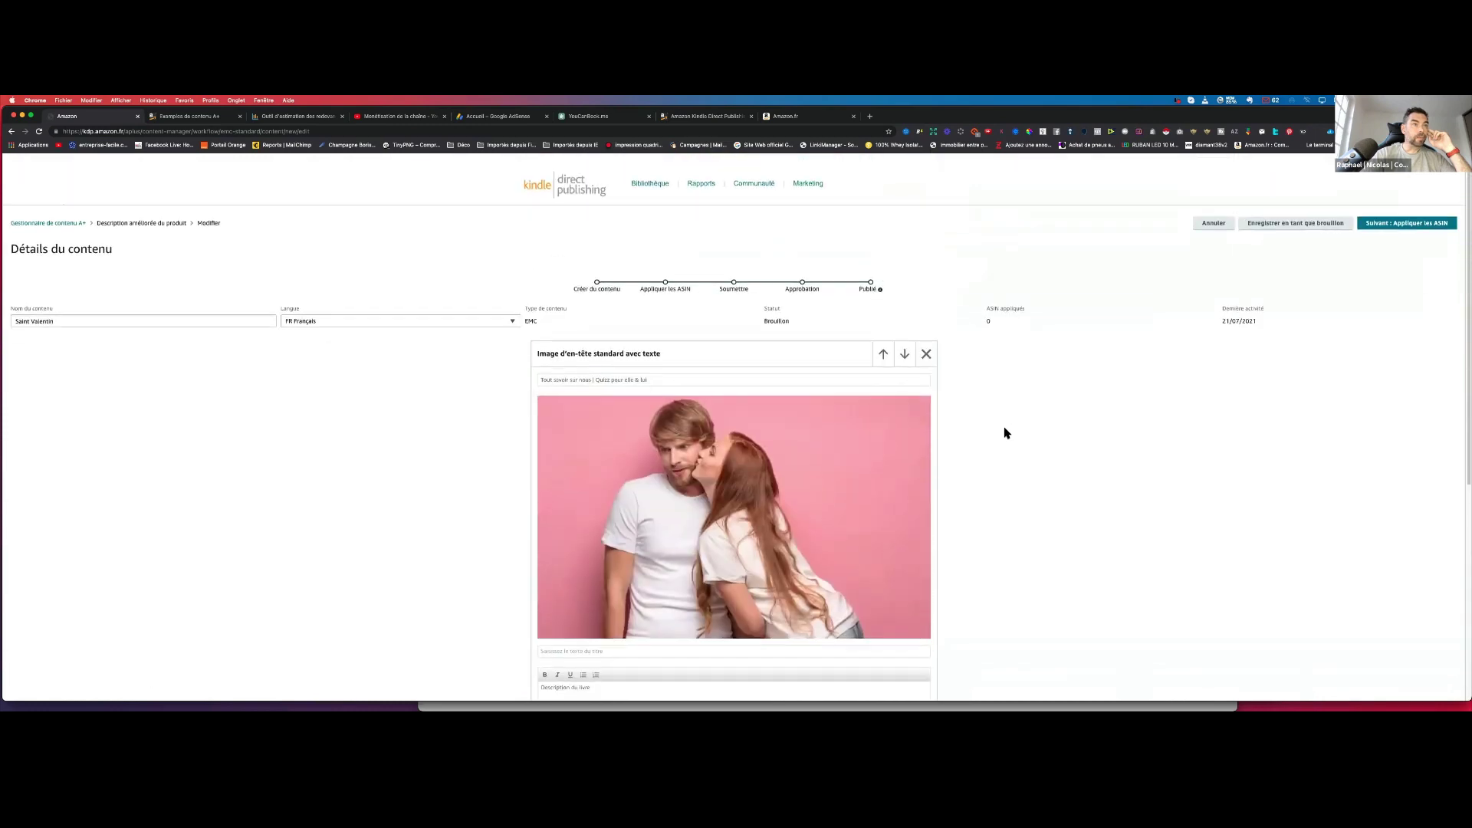
scroll(1006, 433, down, 4)
drag(617, 558, 534, 558)
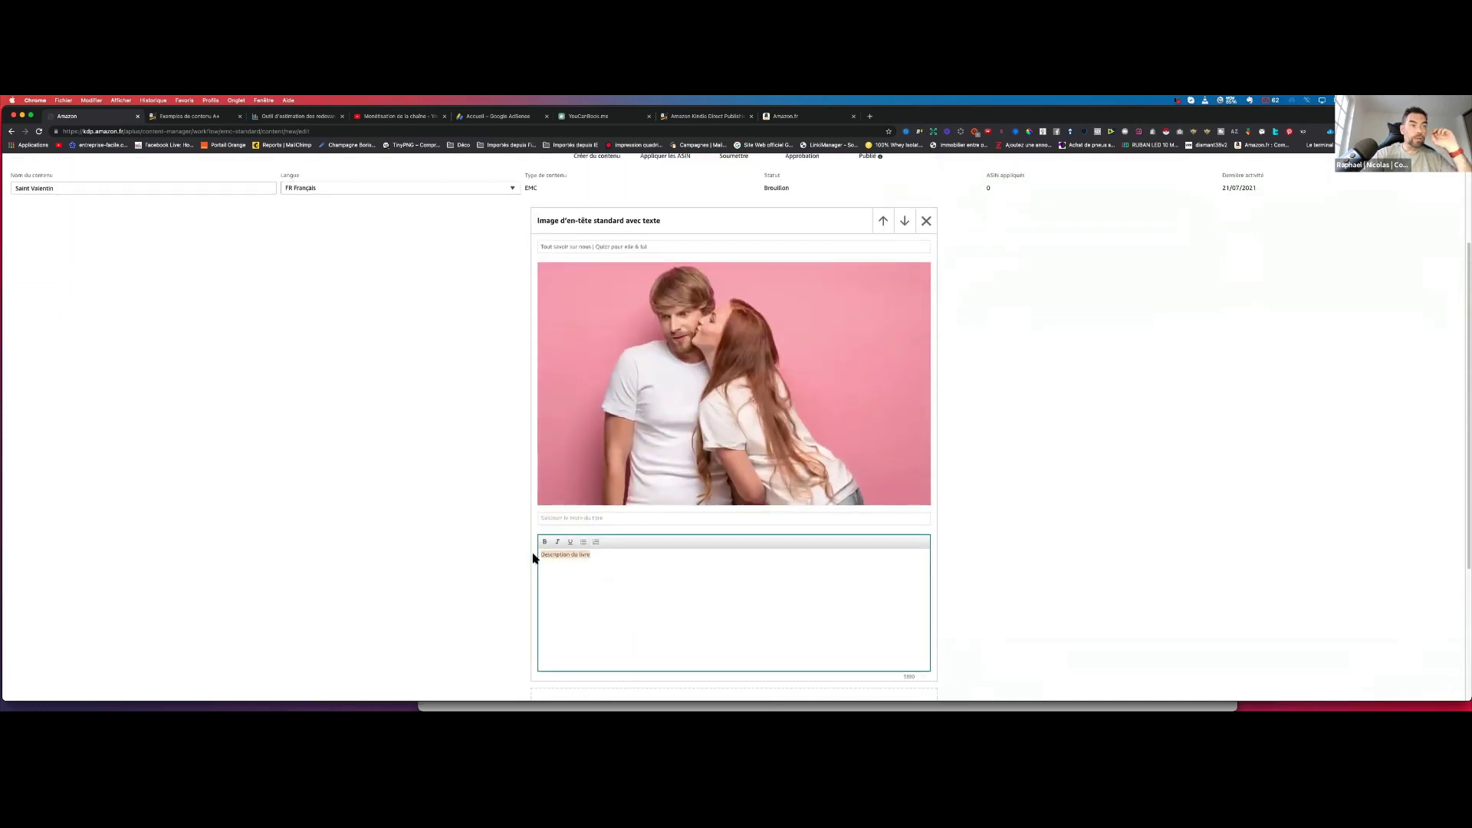
key(BackSpace)
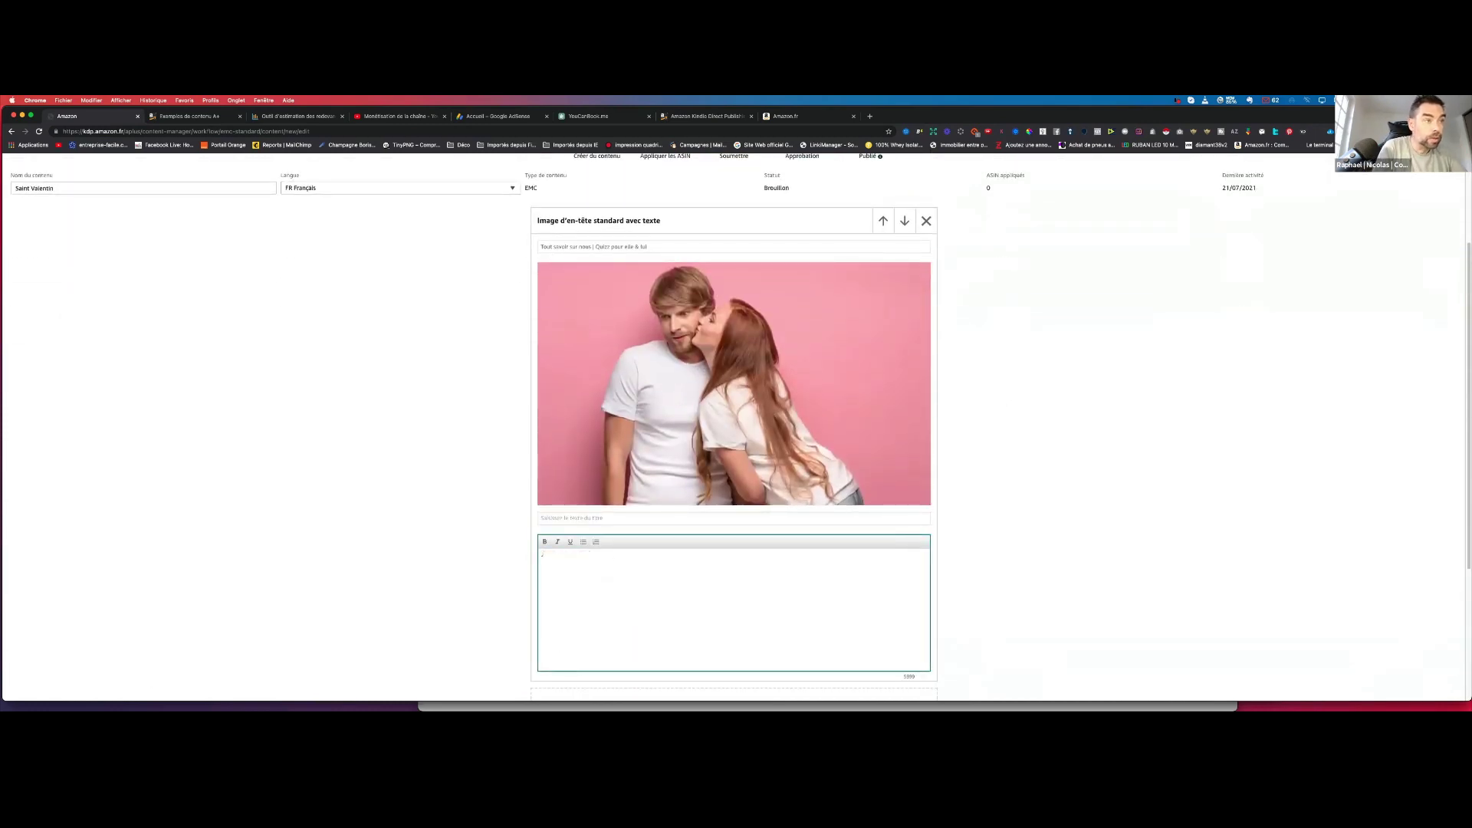
text(Cahier pour se d)
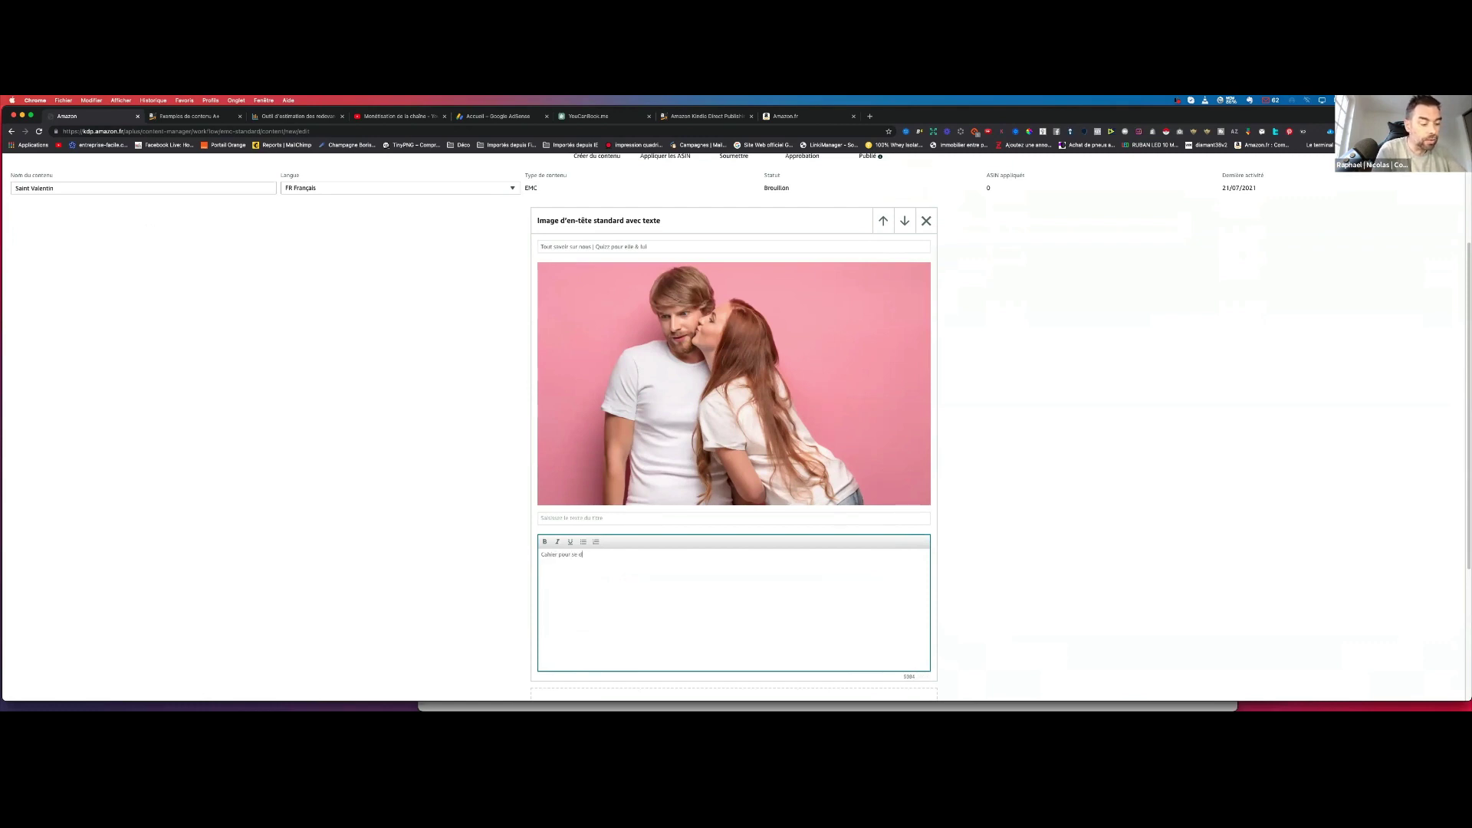
text(écouvrir entre amoureux)
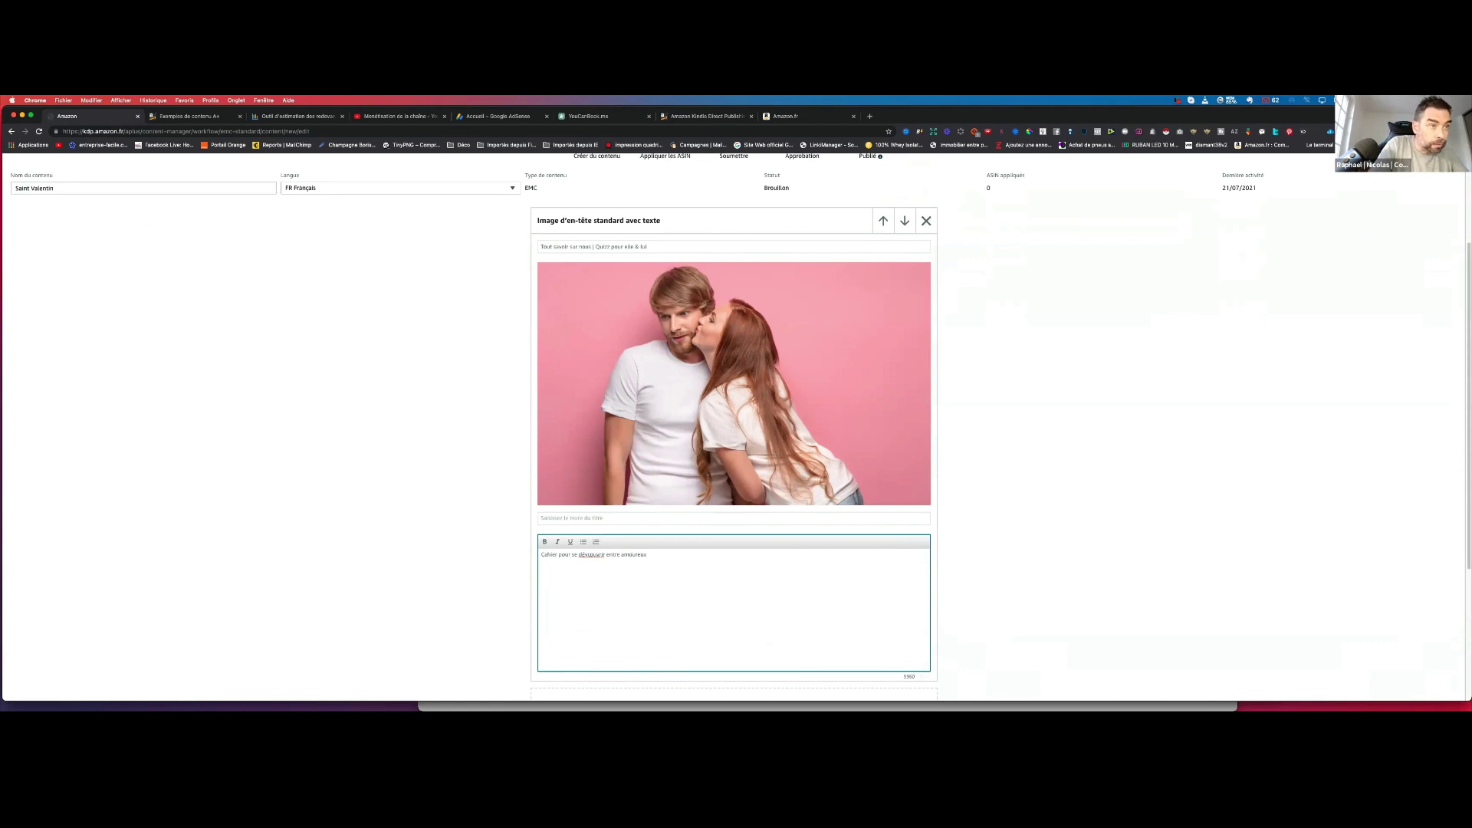
Correct the spelling of "découvrir" in the header module's body text and extend the sentence with a "cadeau à offrir" phrase.
right_click(592, 555)
click(651, 535)
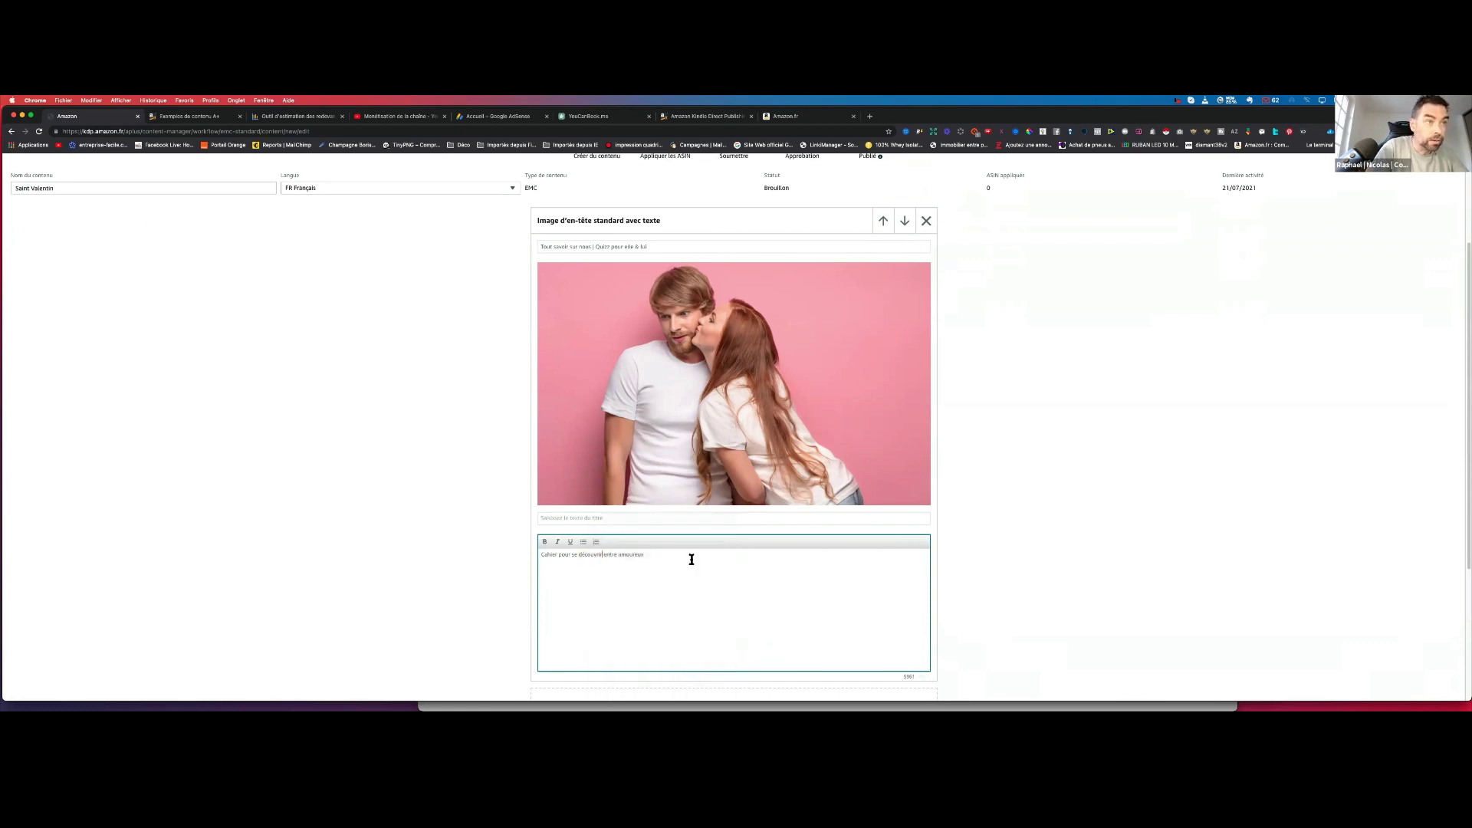
click(657, 557)
text(.)
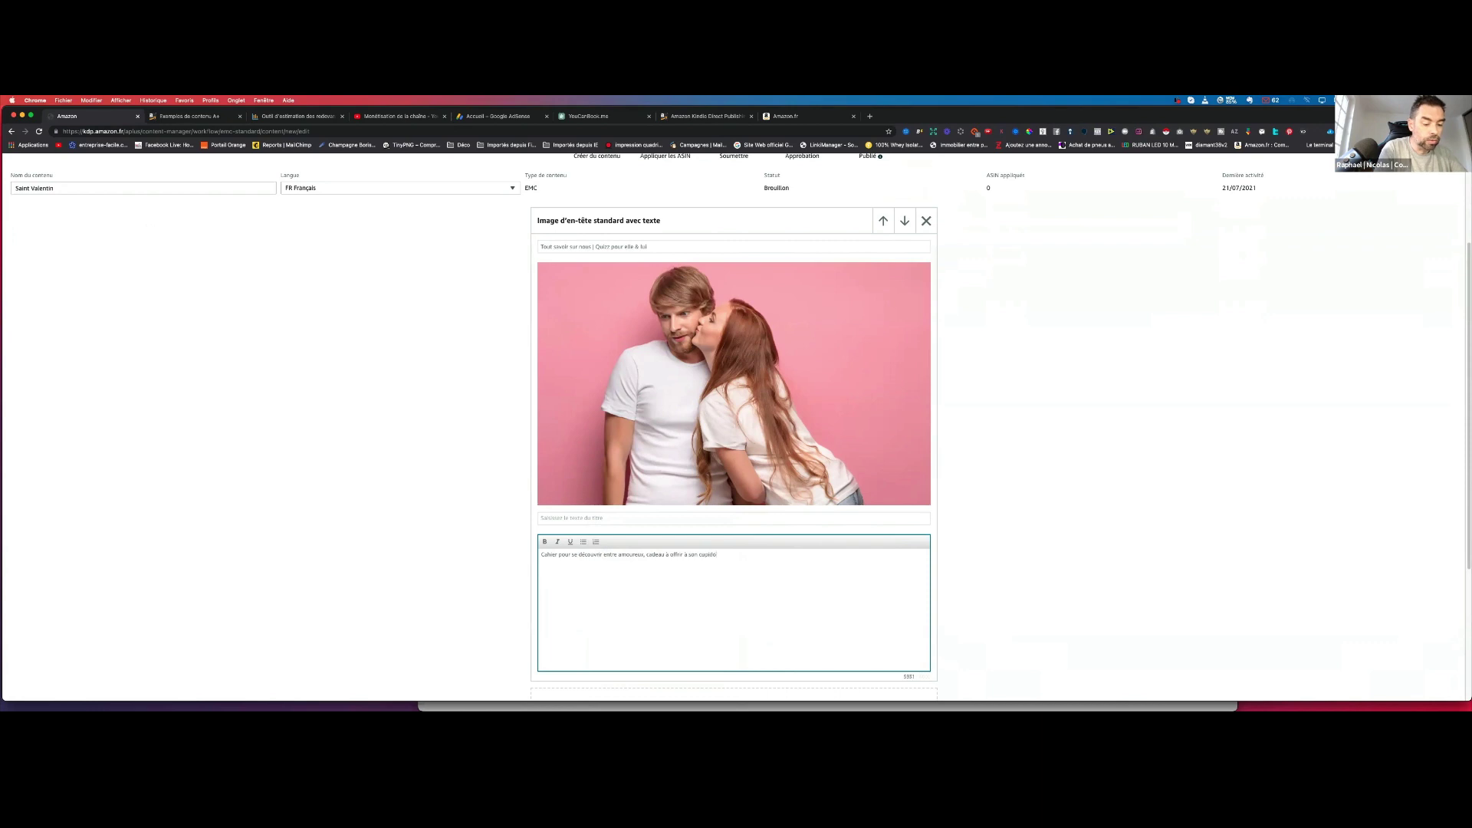
click(1033, 486)
Add a "Trois images et texte standard" module below the header module.
scroll(1035, 487, down, 3)
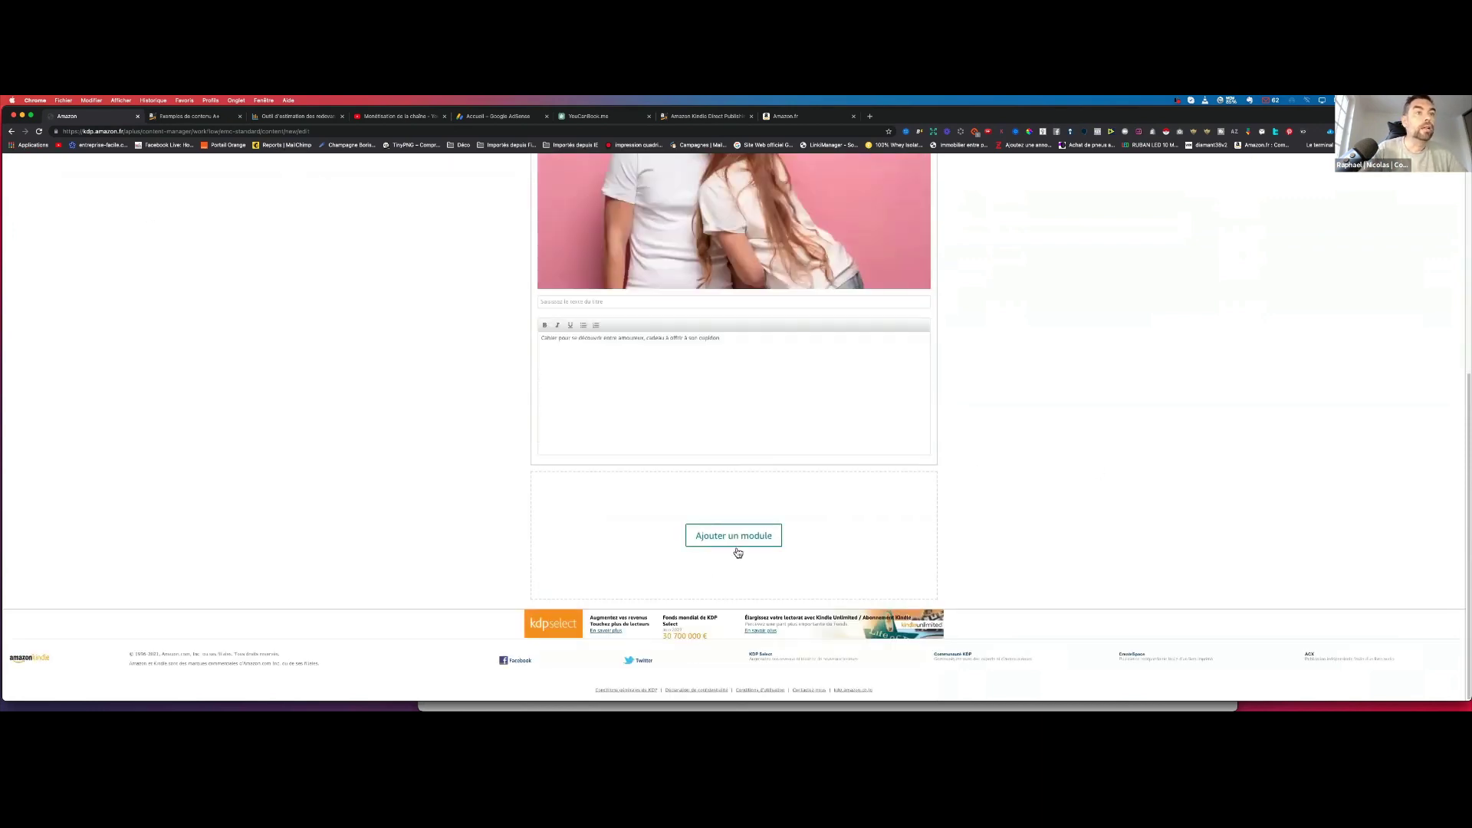
scroll(846, 521, up, 3)
scroll(846, 520, up, 2)
scroll(844, 516, down, 5)
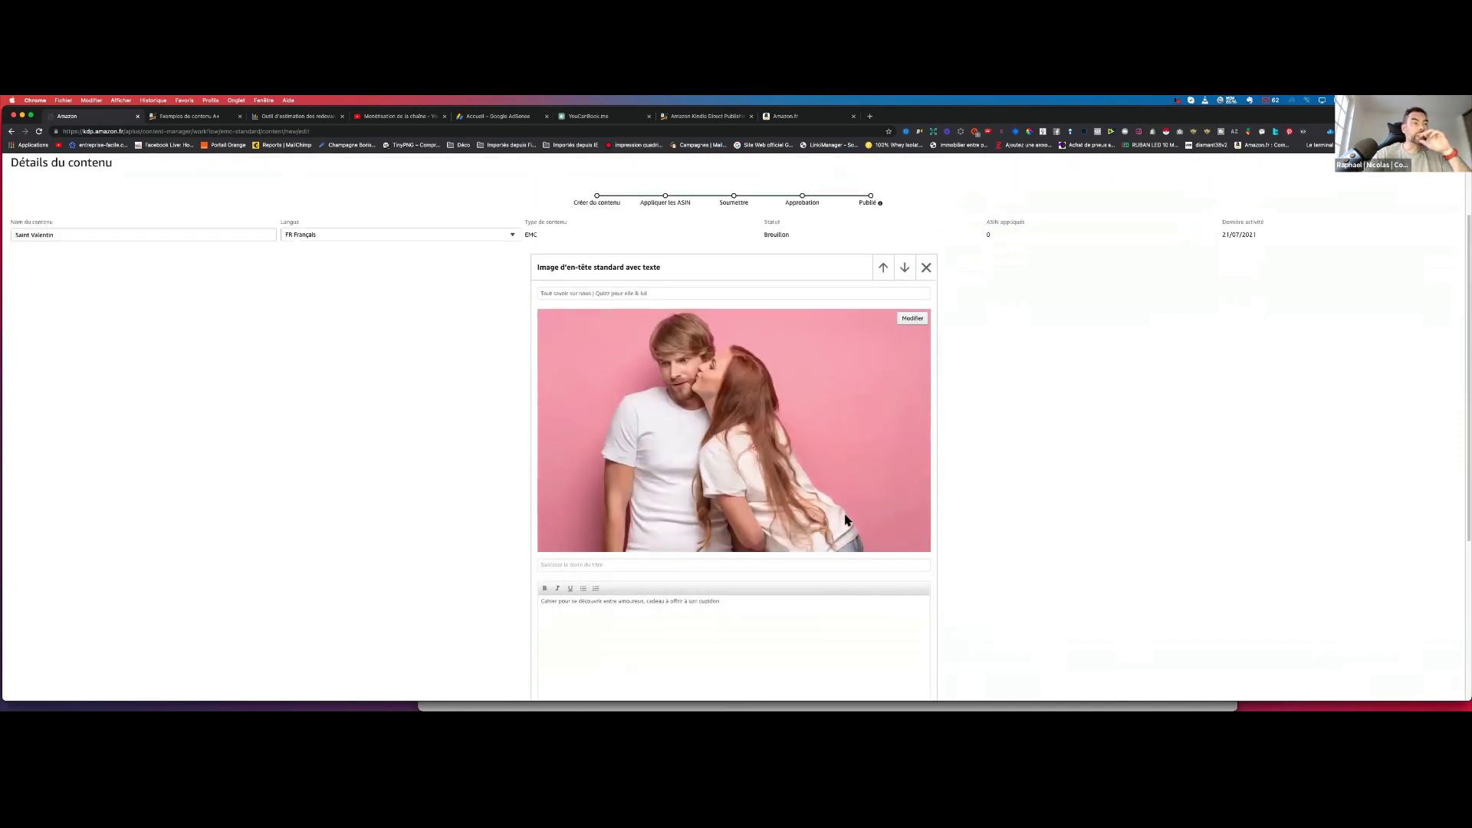
click(749, 539)
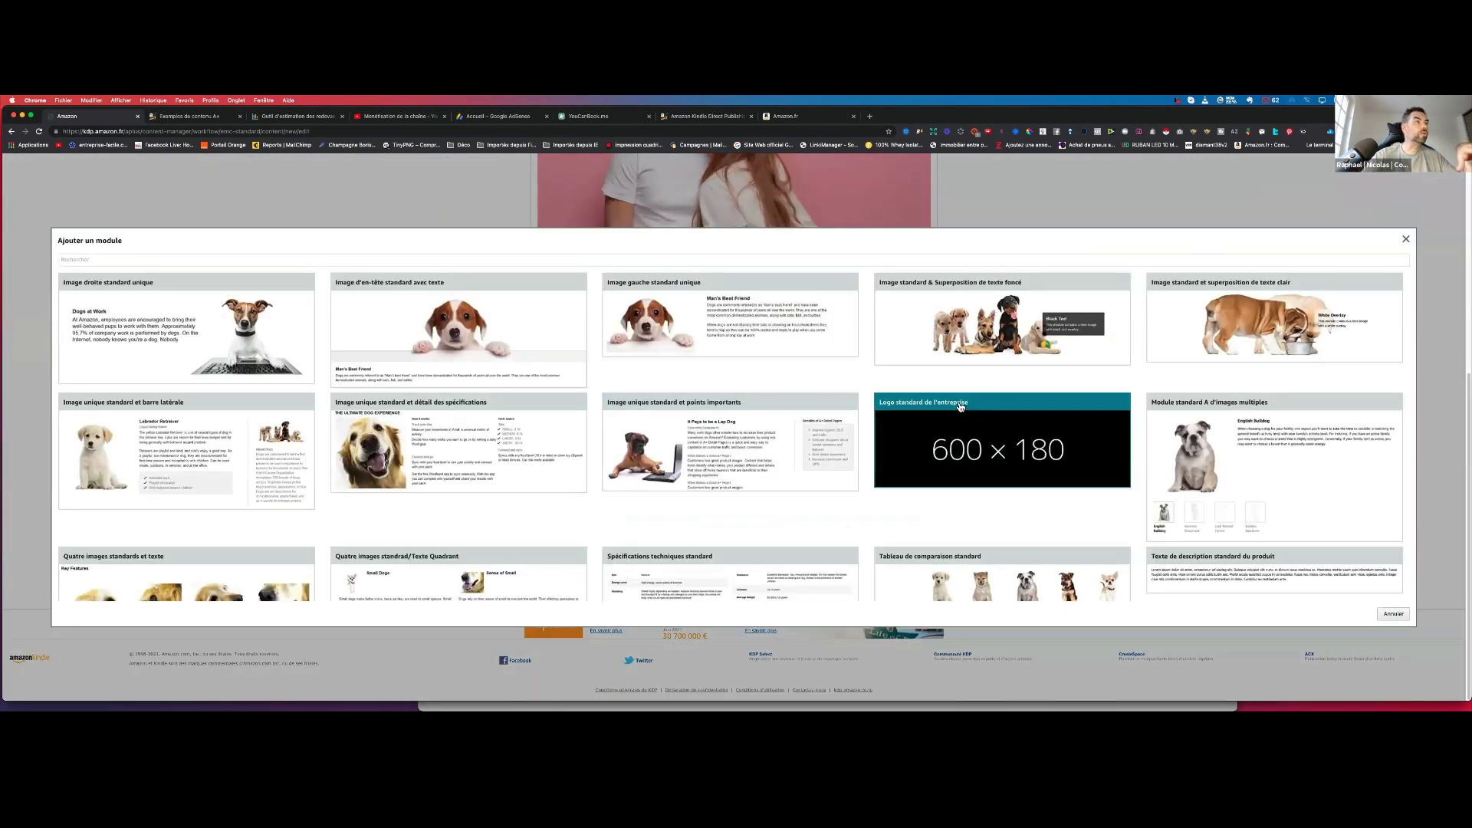
scroll(960, 408, down, 3)
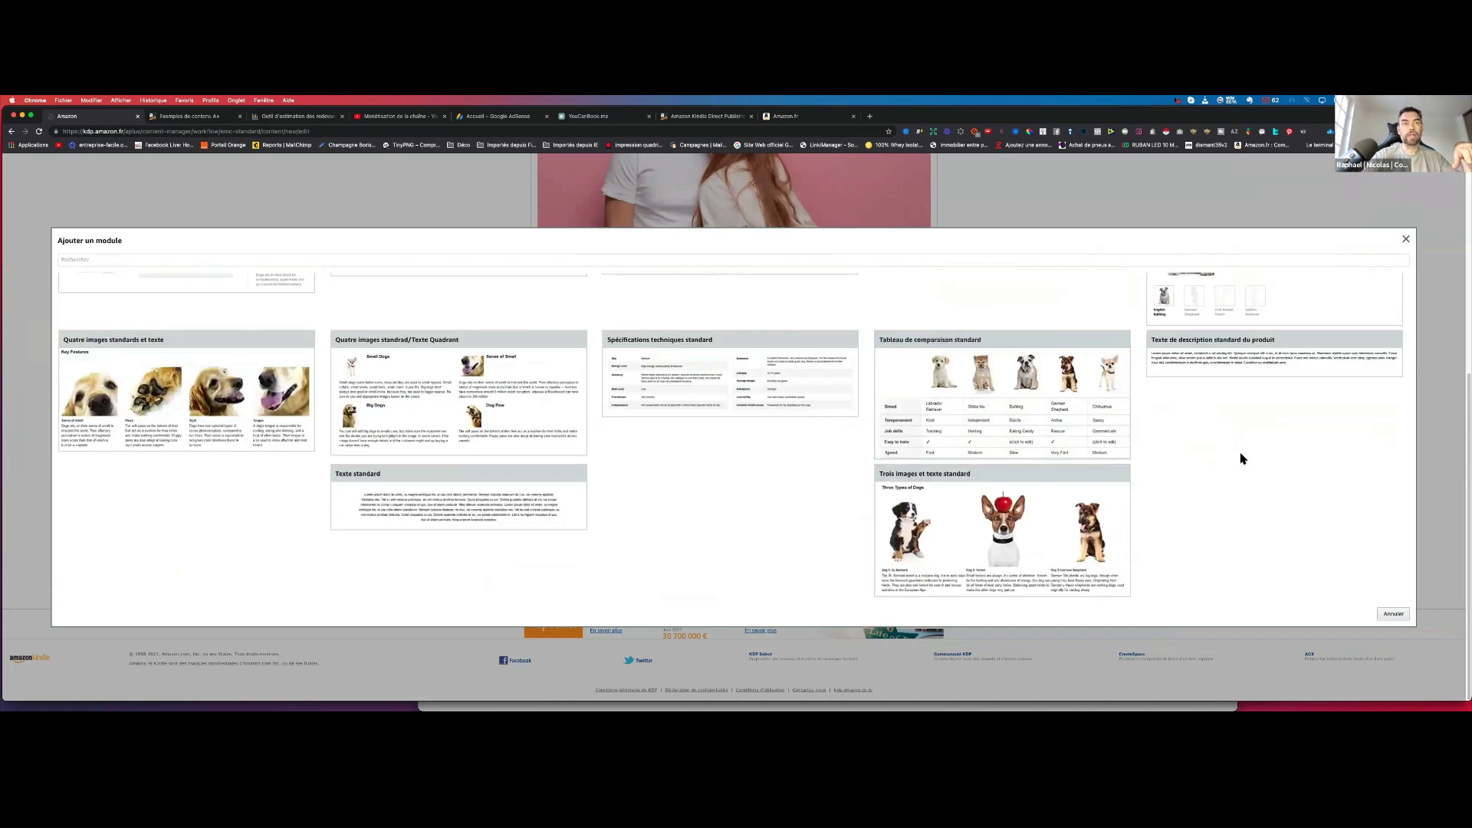
click(1023, 532)
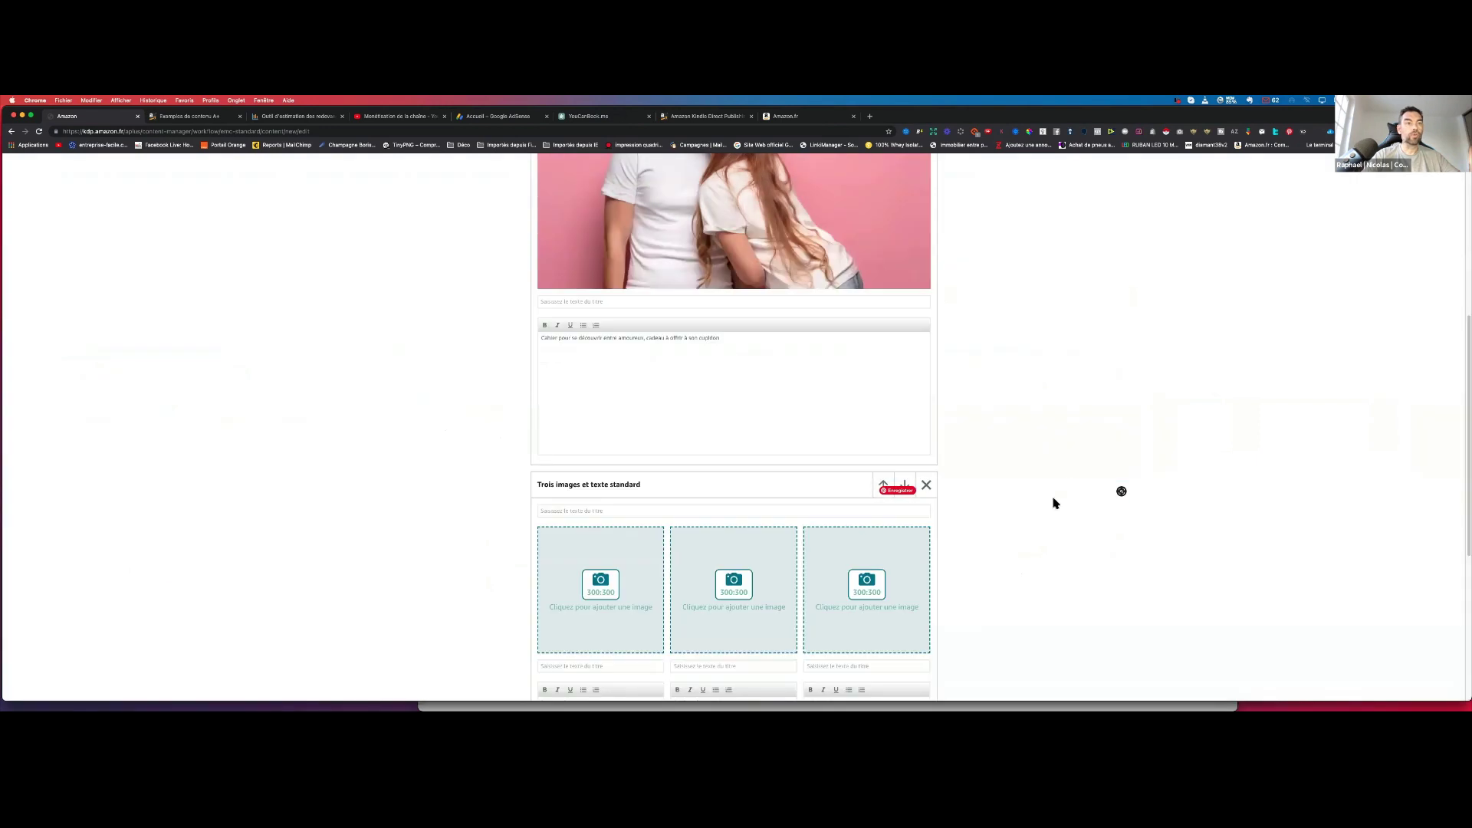
Copy the two descriptive paragraphs from the "Quizz amoureux" document into the first column's body text of the three-image module.
scroll(1078, 462, down, 5)
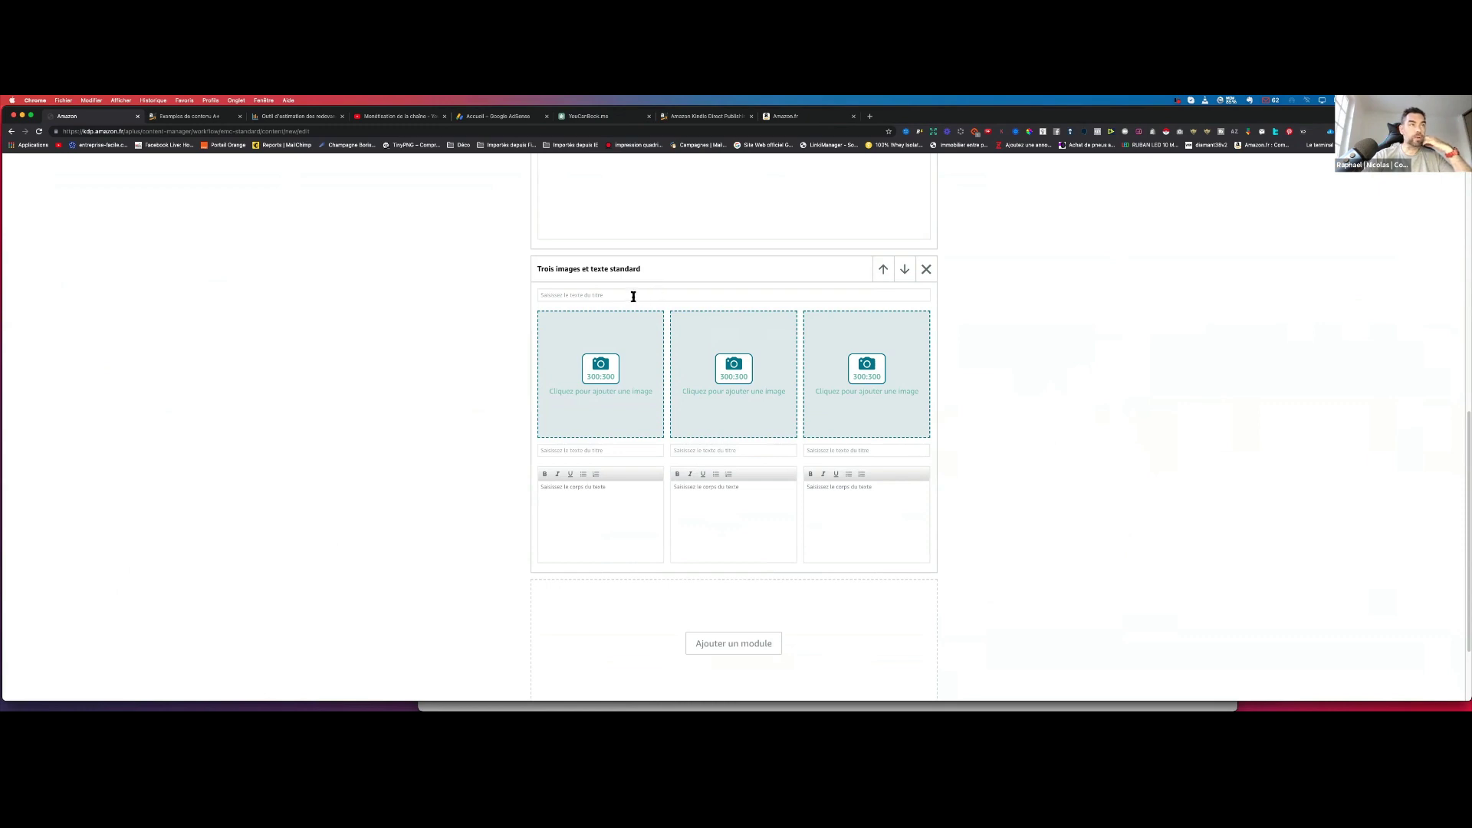
mouse_move(168, 694)
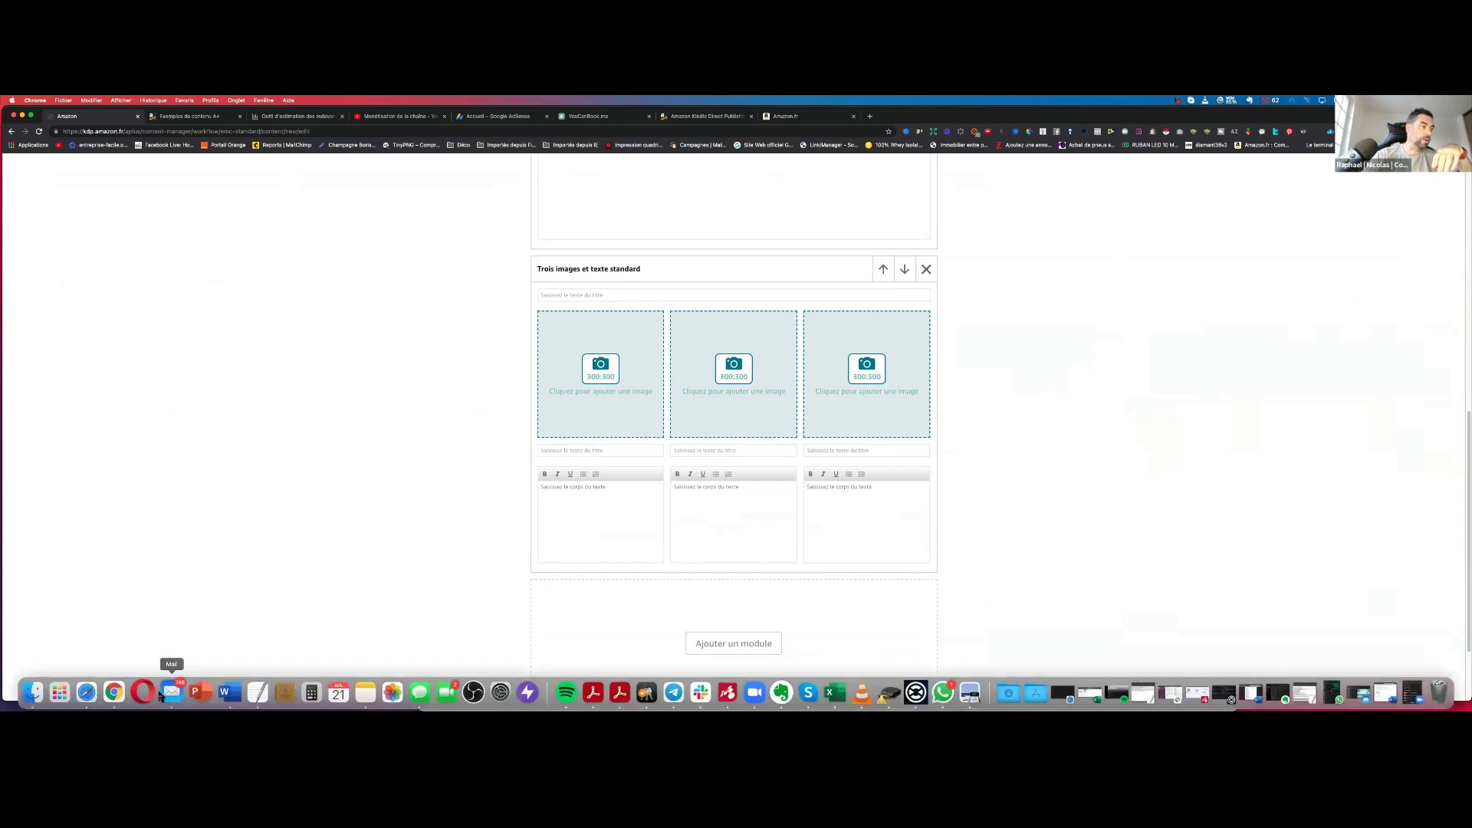
click(247, 694)
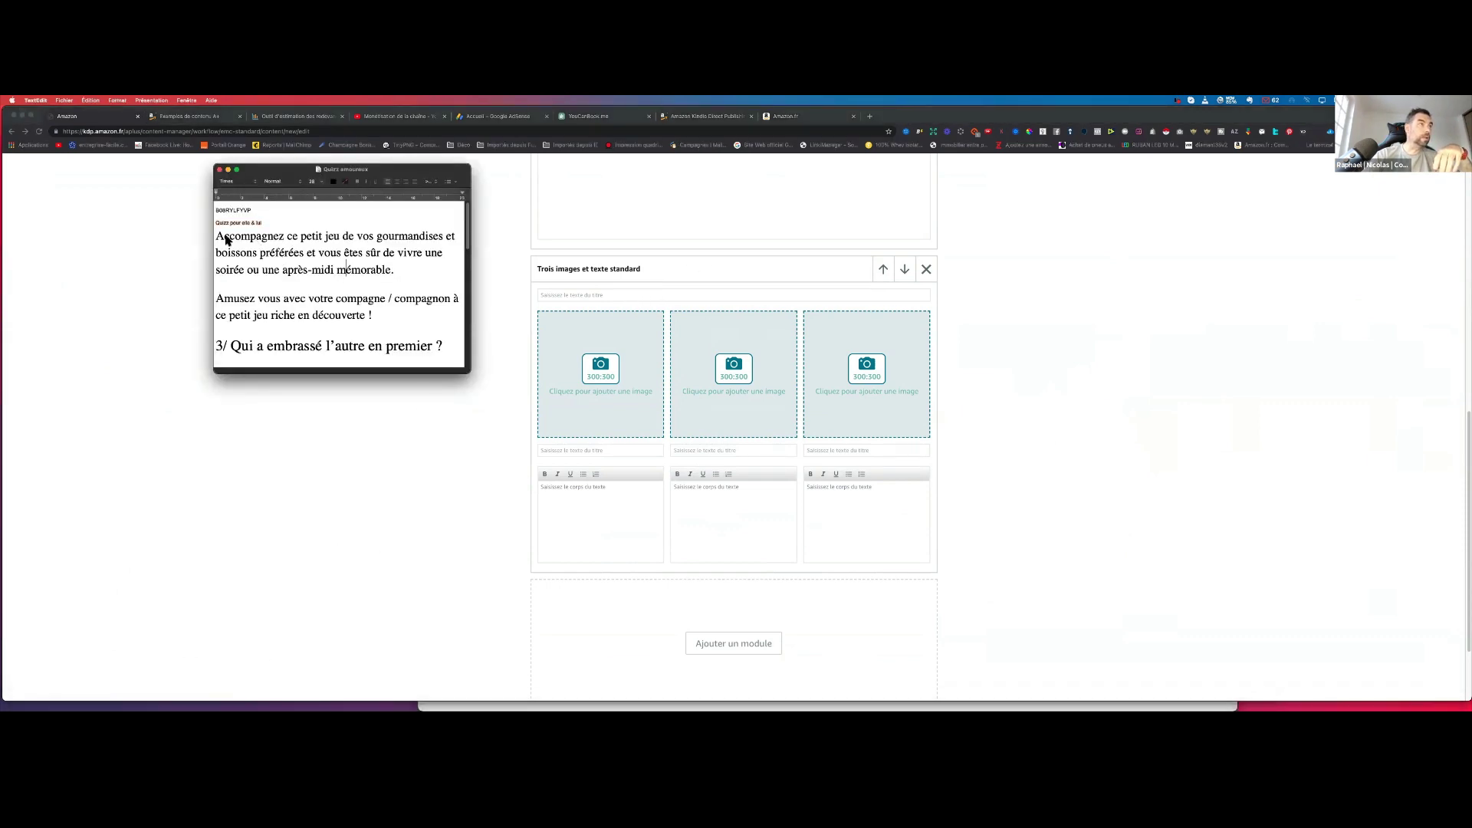
drag(217, 238, 416, 314)
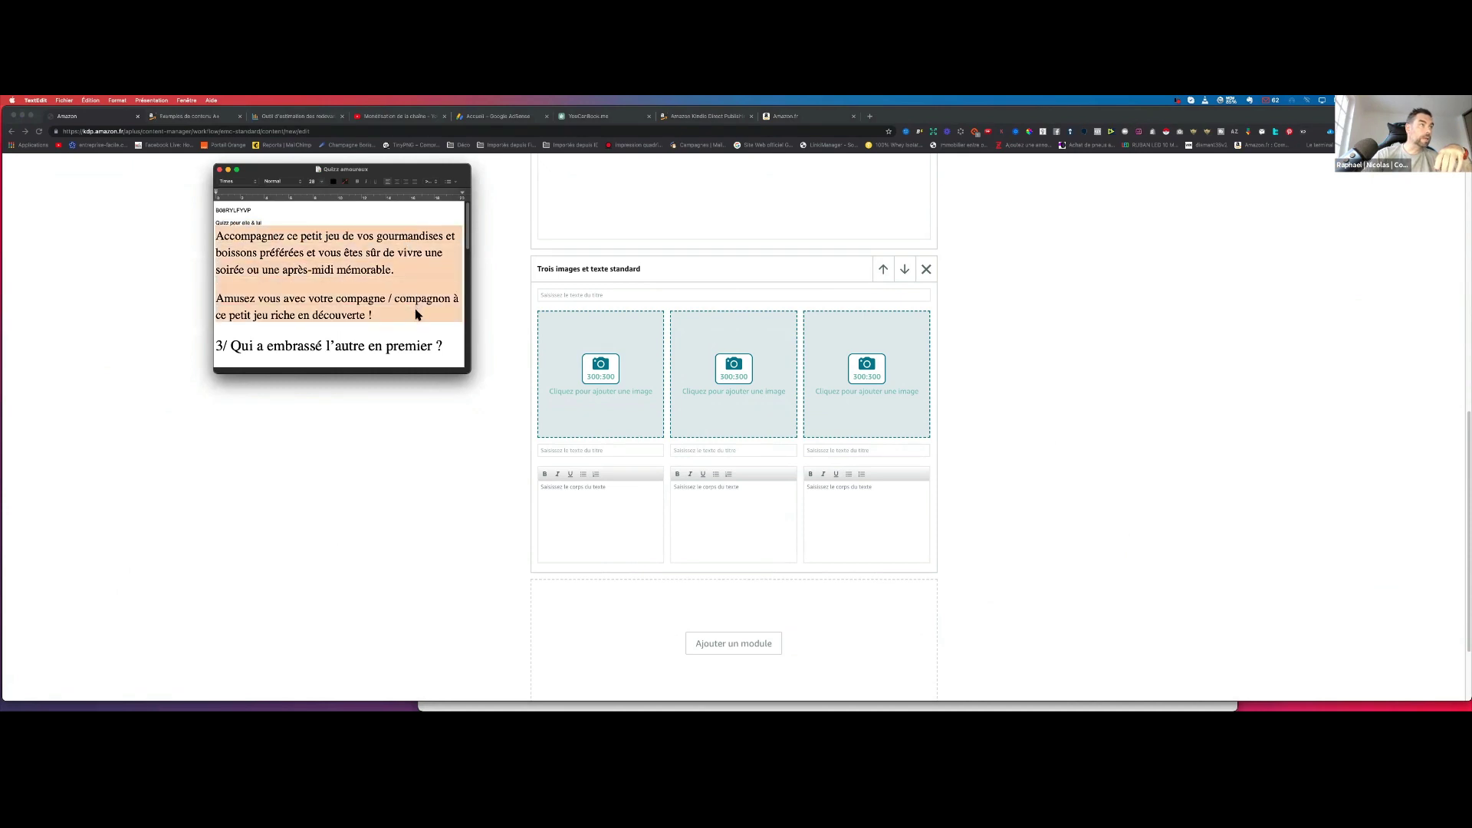
key(super+c)
click(585, 489)
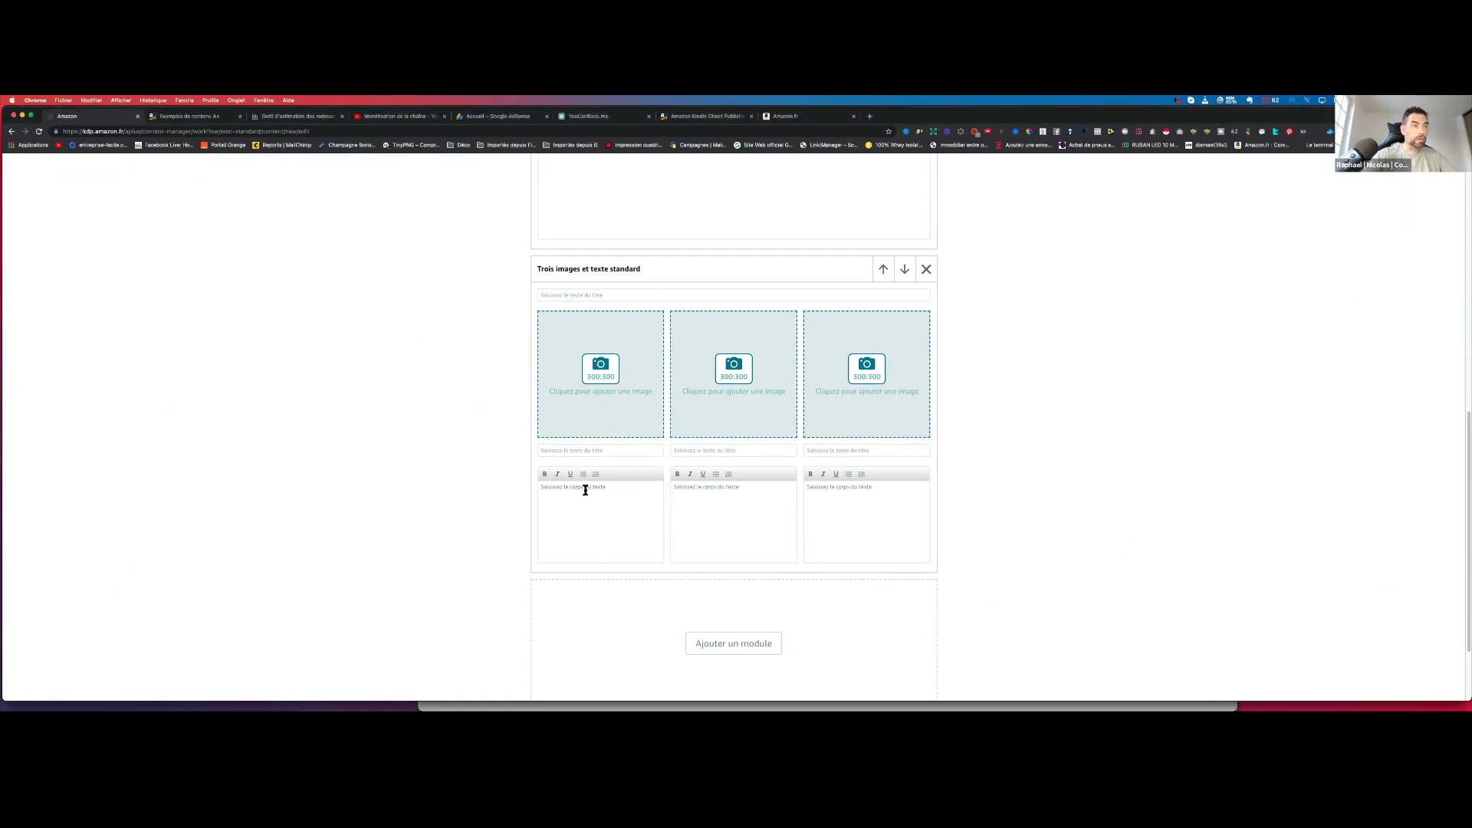
key(super+v)
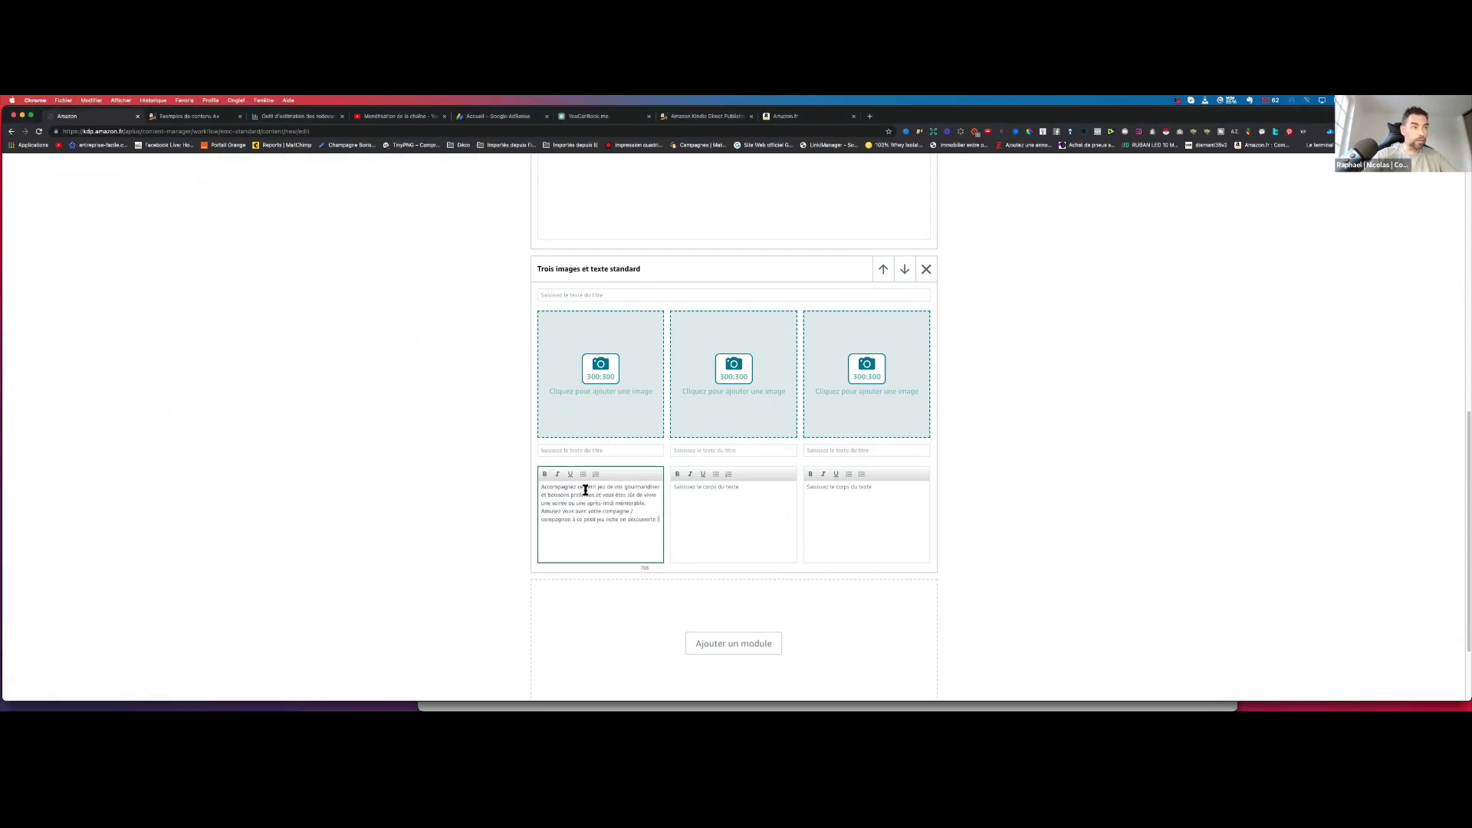
Add "Photo 1 Tout savoir sur nous 300x300.png" as the module's first image, with the keywords "Saint Valentin, livre cadeau".
click(601, 380)
click(720, 426)
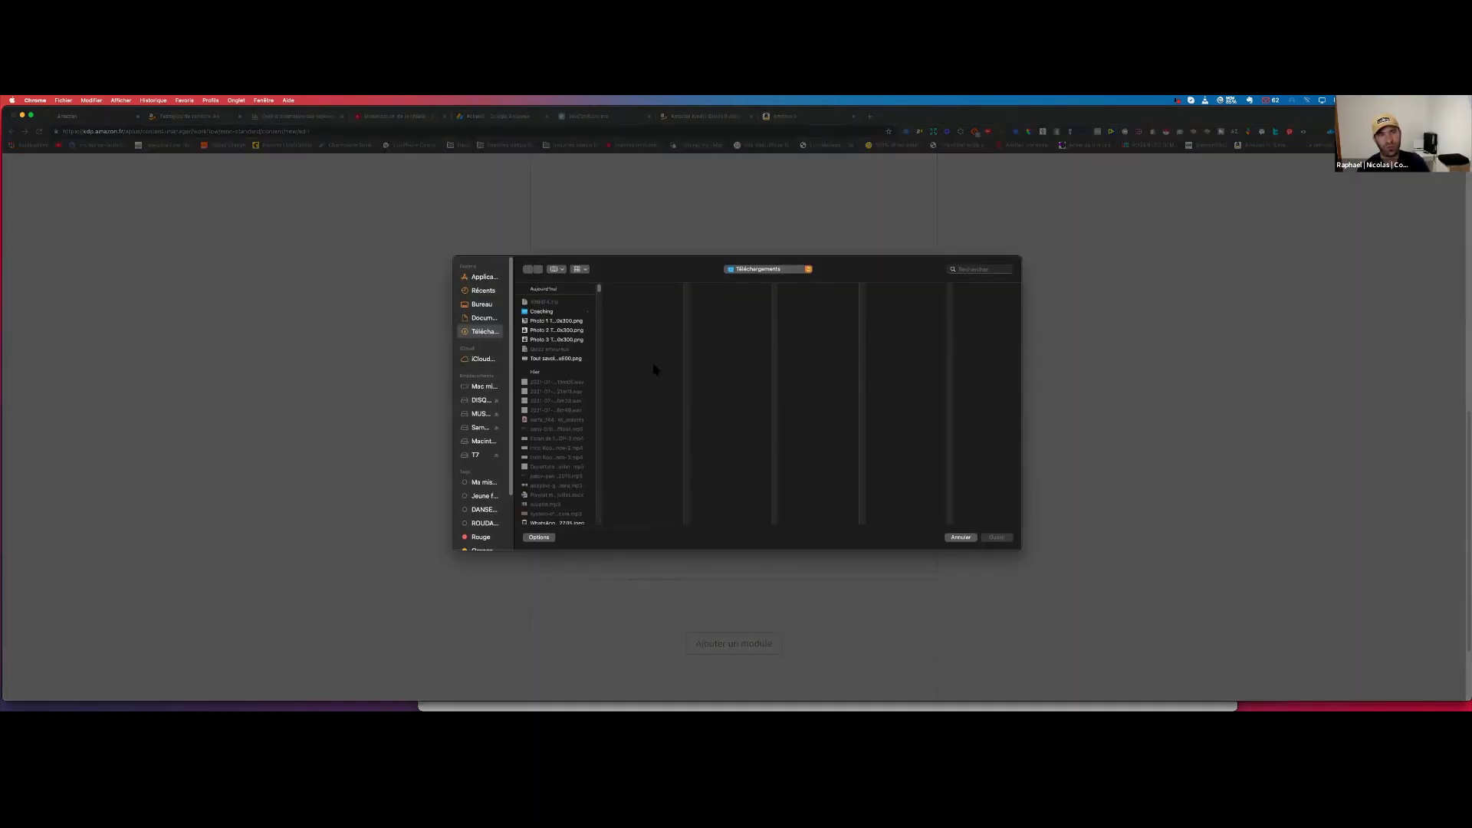
click(560, 321)
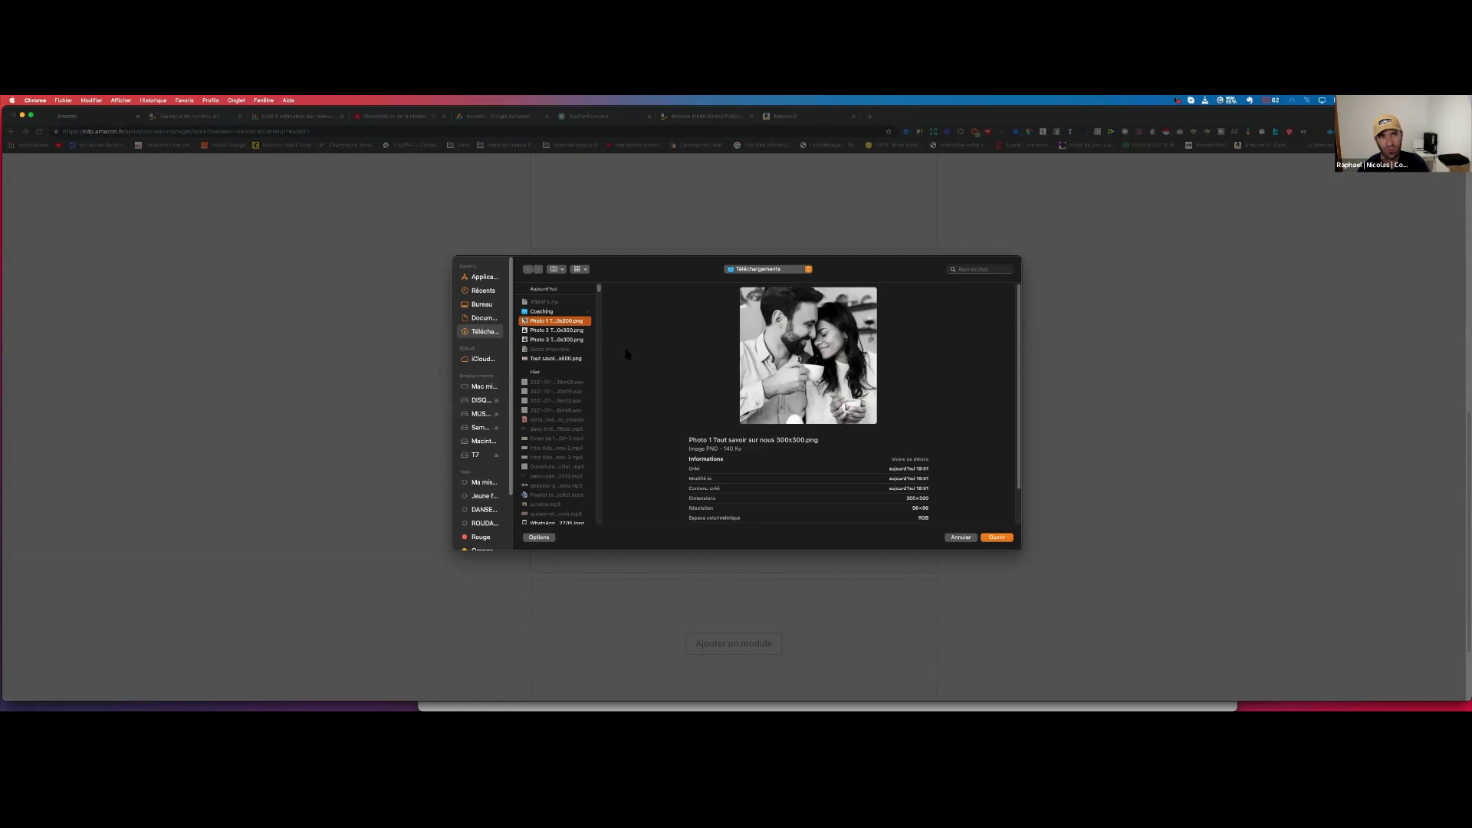
click(997, 537)
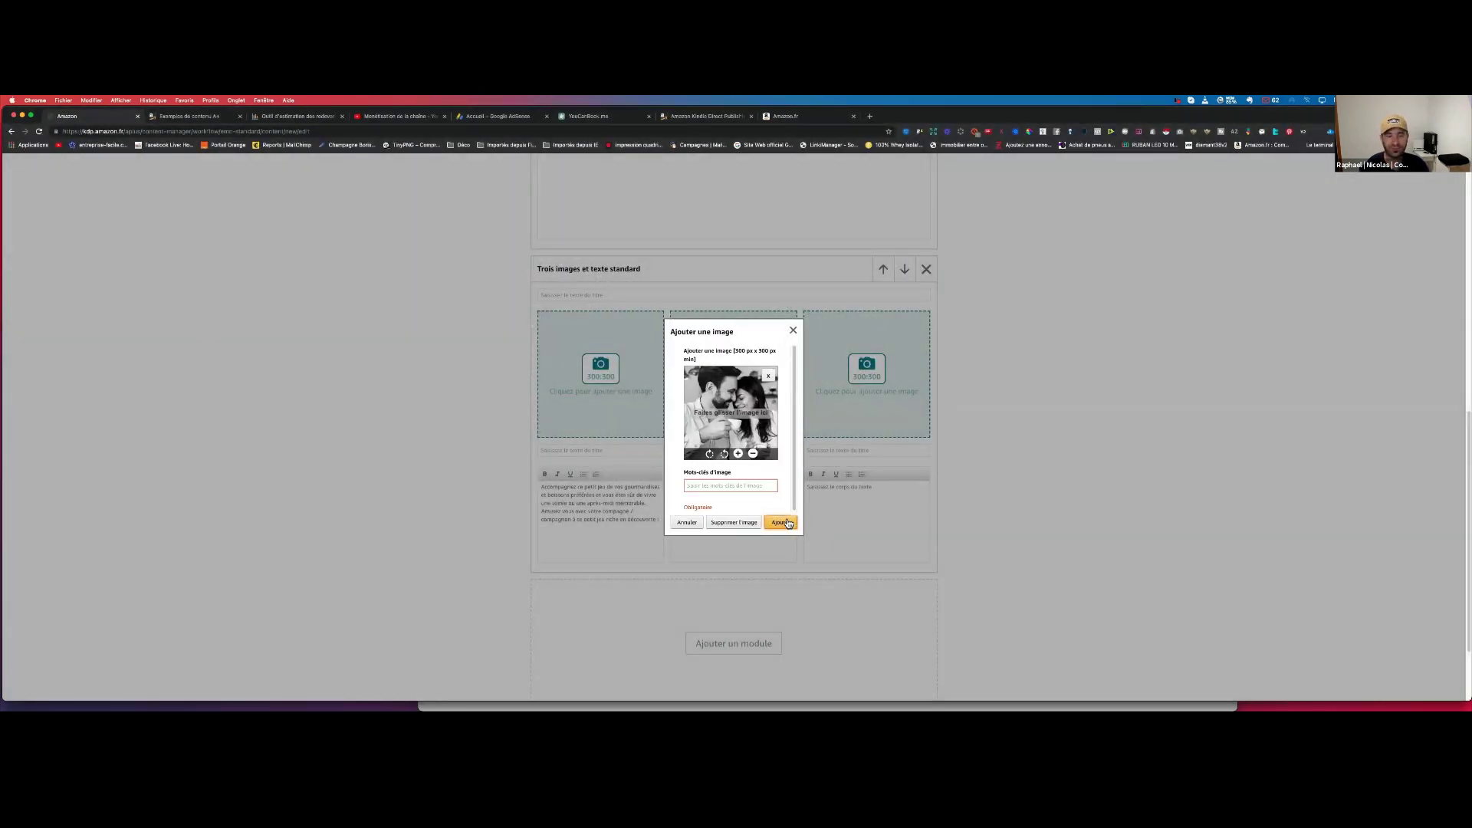
click(718, 486)
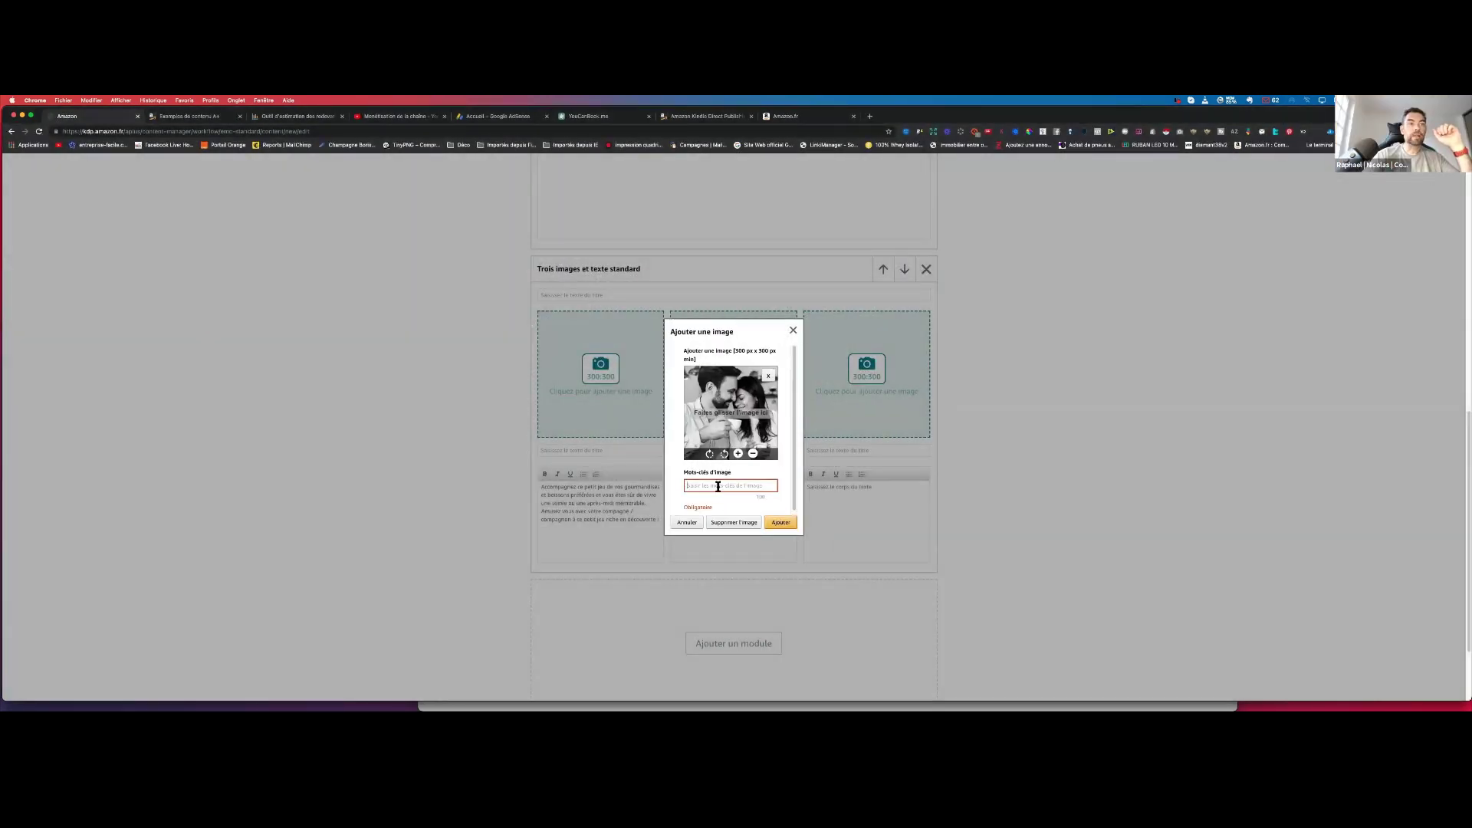
text(SA)
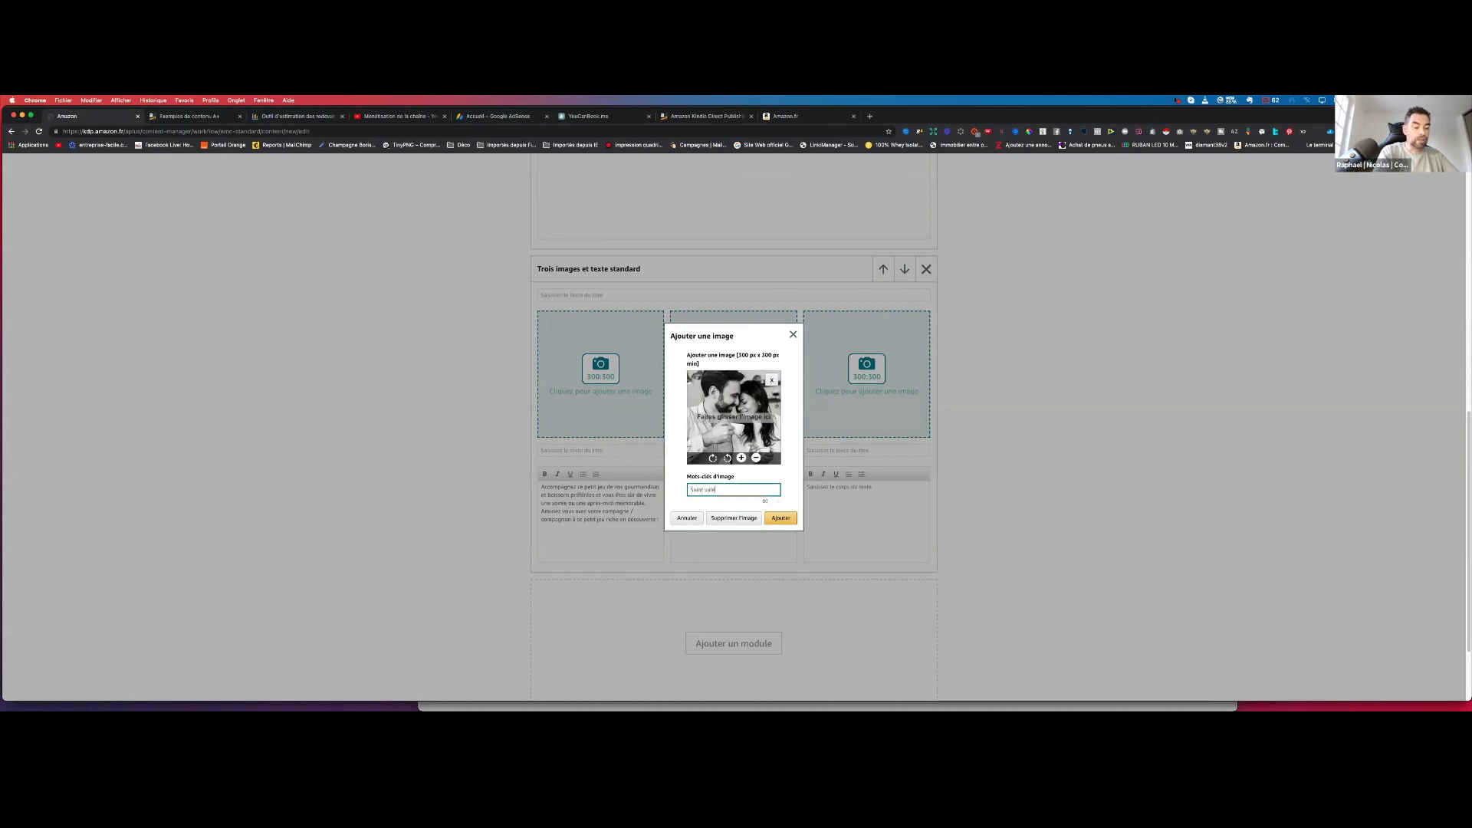
text(, livre cadeau)
click(781, 519)
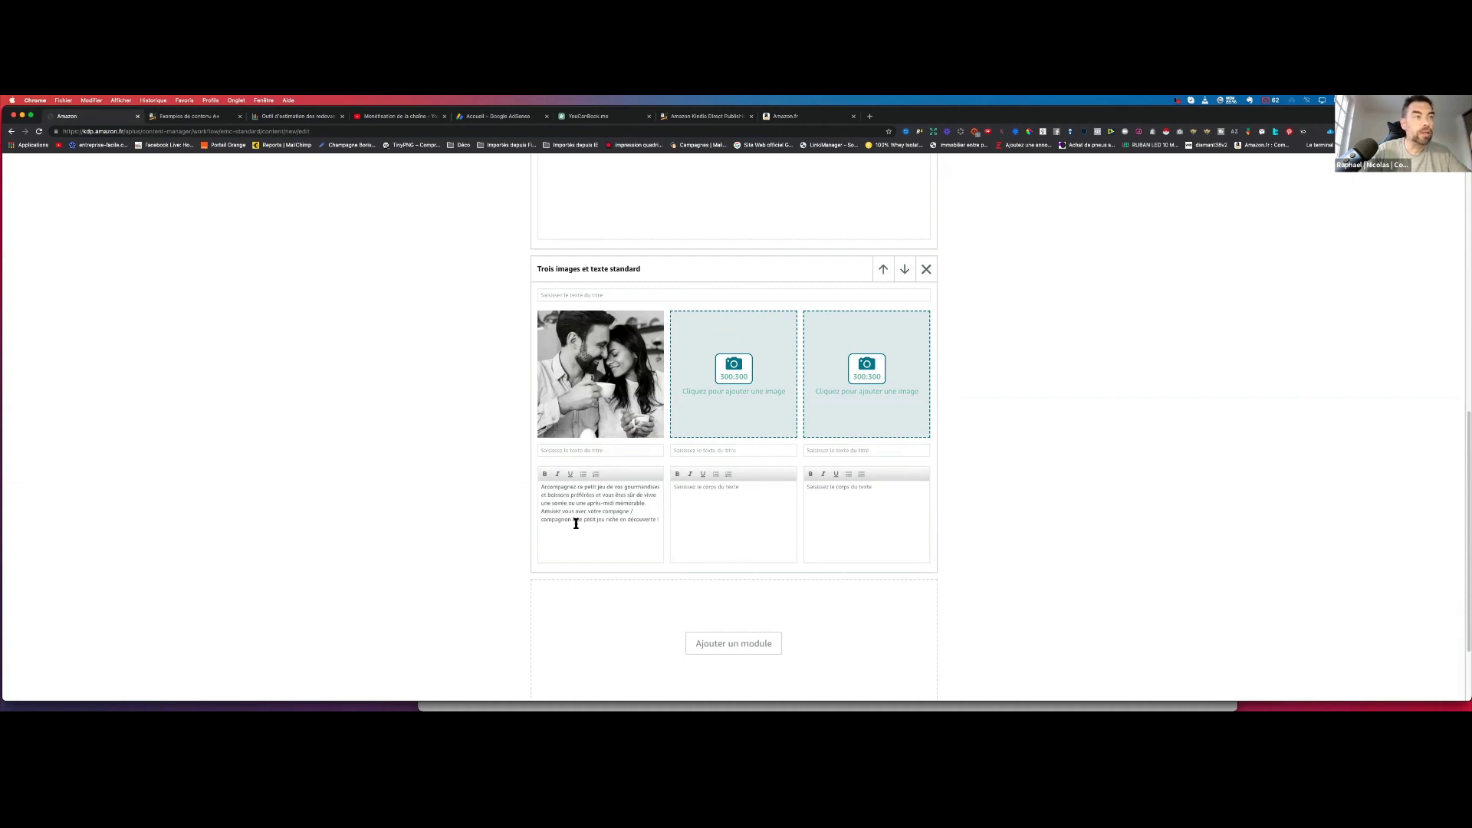
Make "découverte" plural in the first column's body text and title the three-image module "Aperçu du Livre".
click(656, 519)
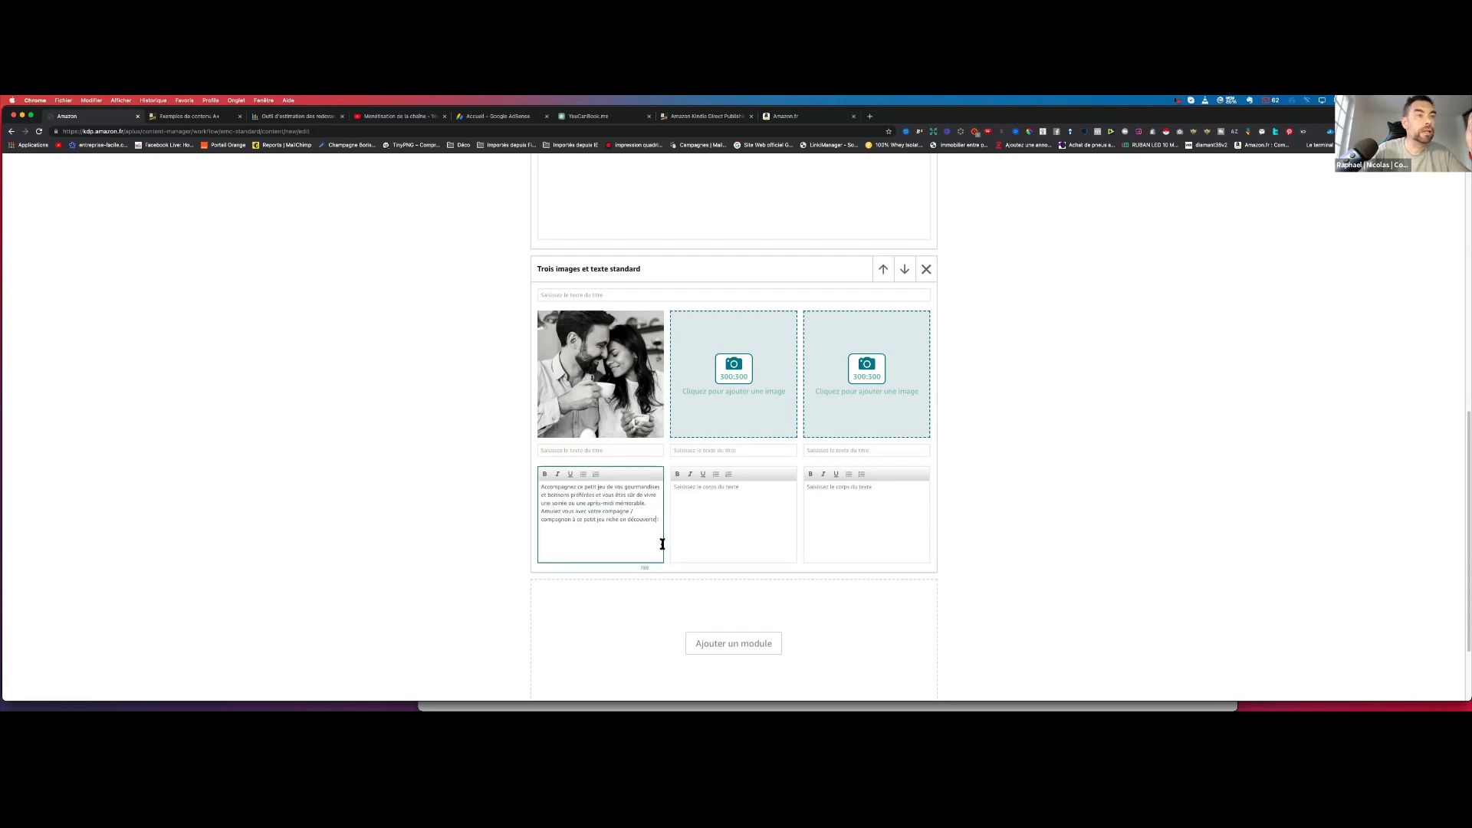
text(s)
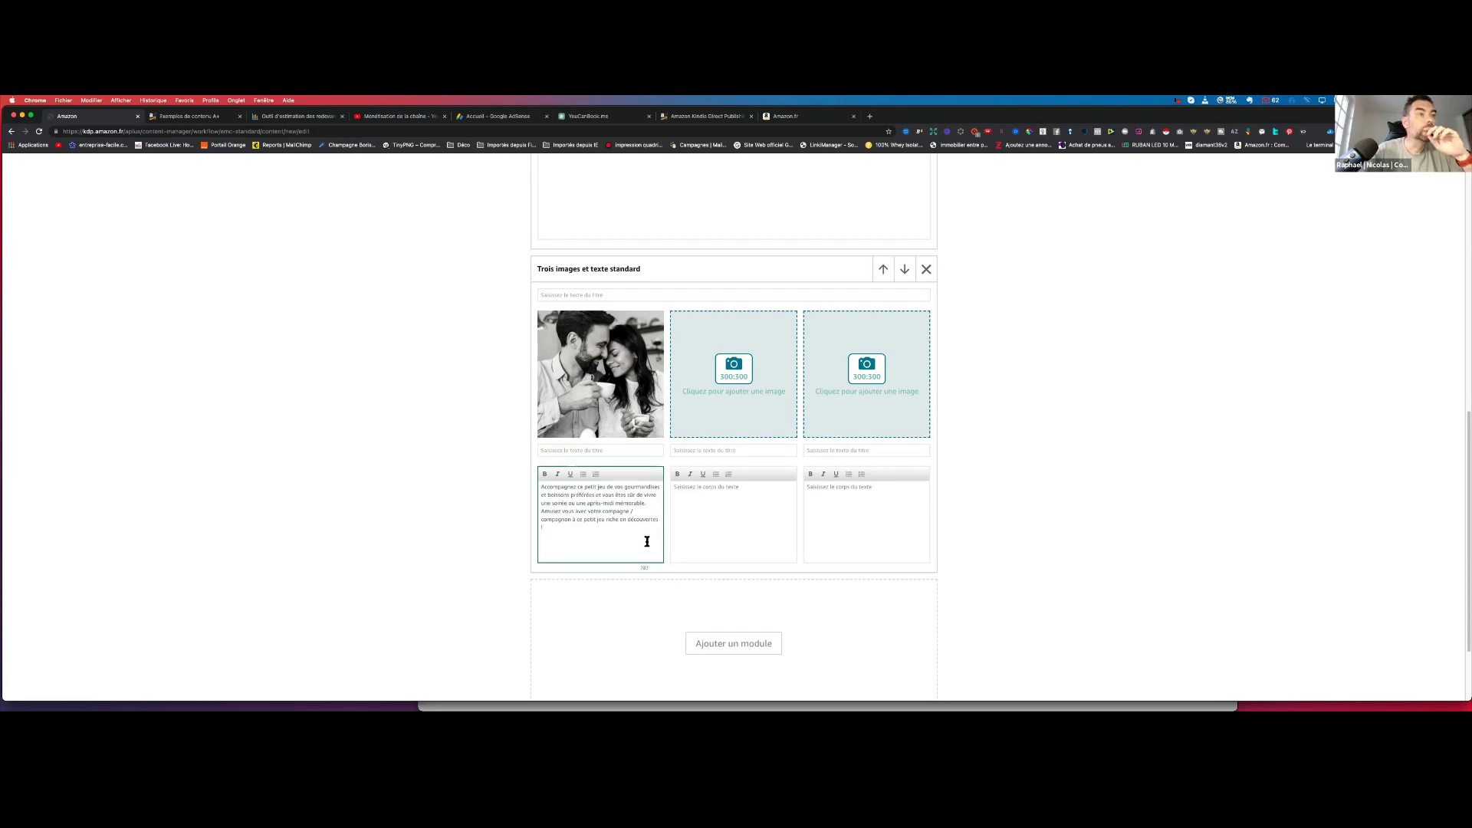
click(581, 296)
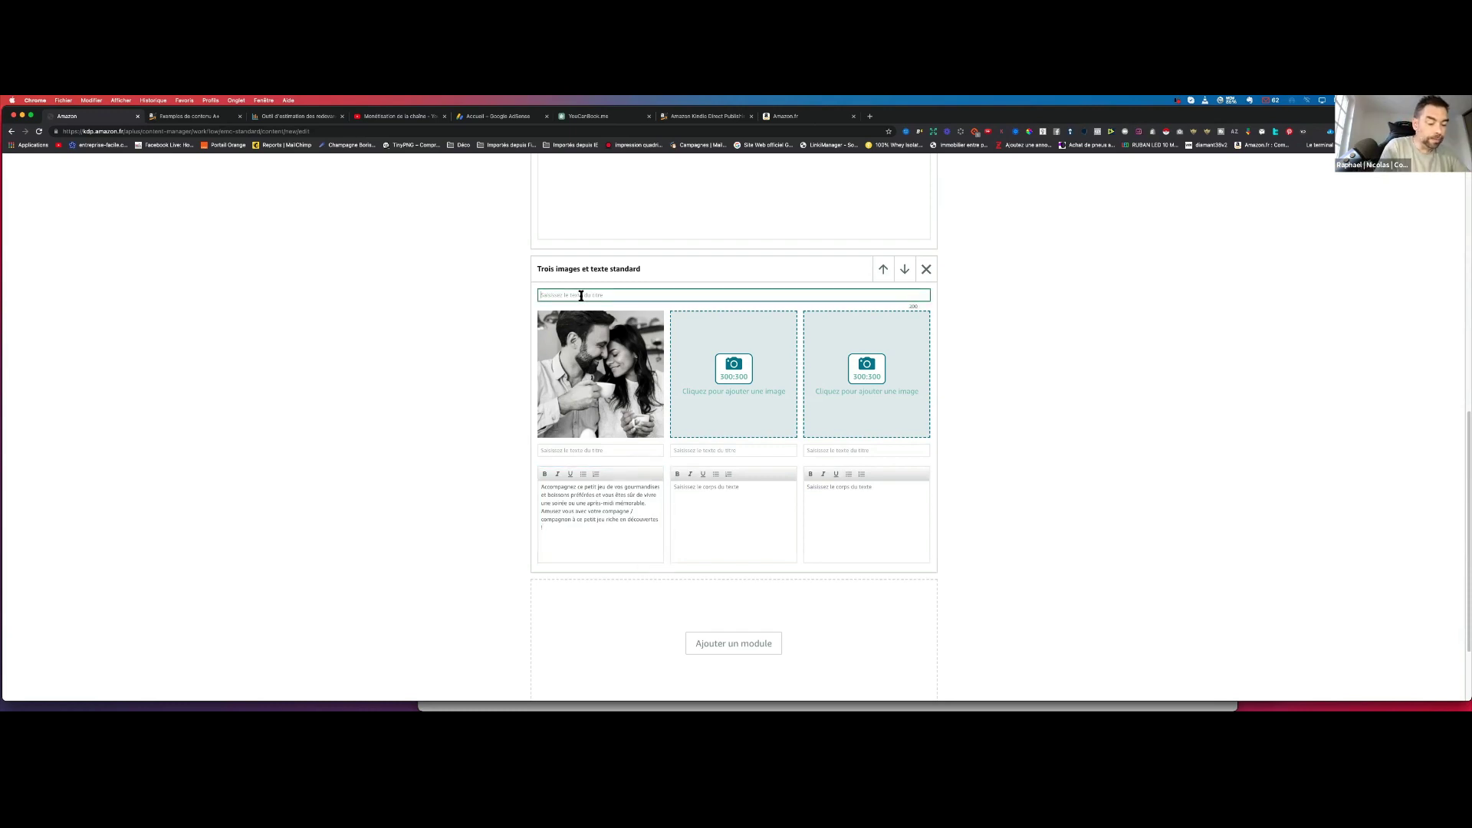
text(Apperçu)
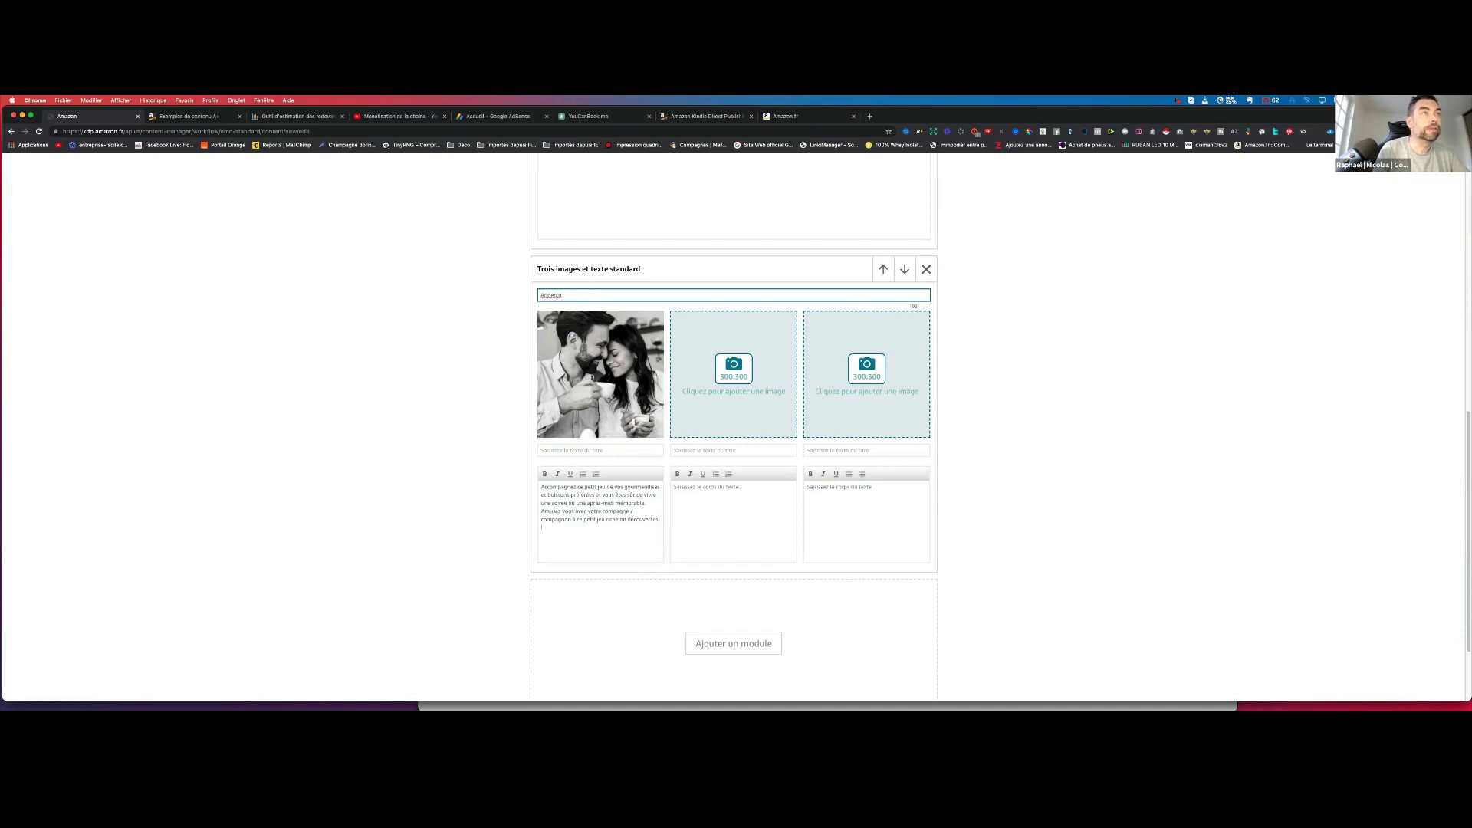
right_click(549, 296)
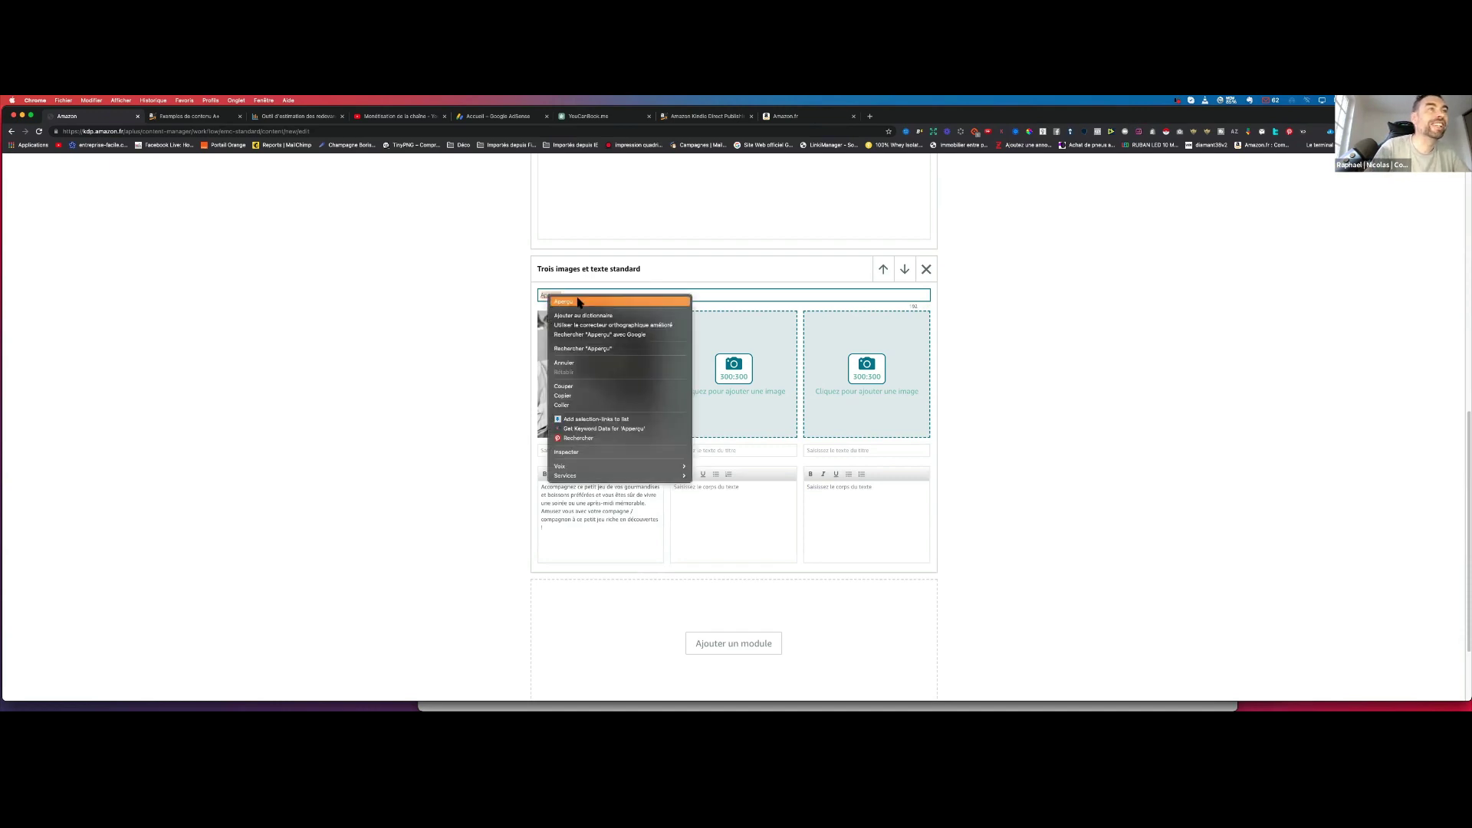
click(579, 301)
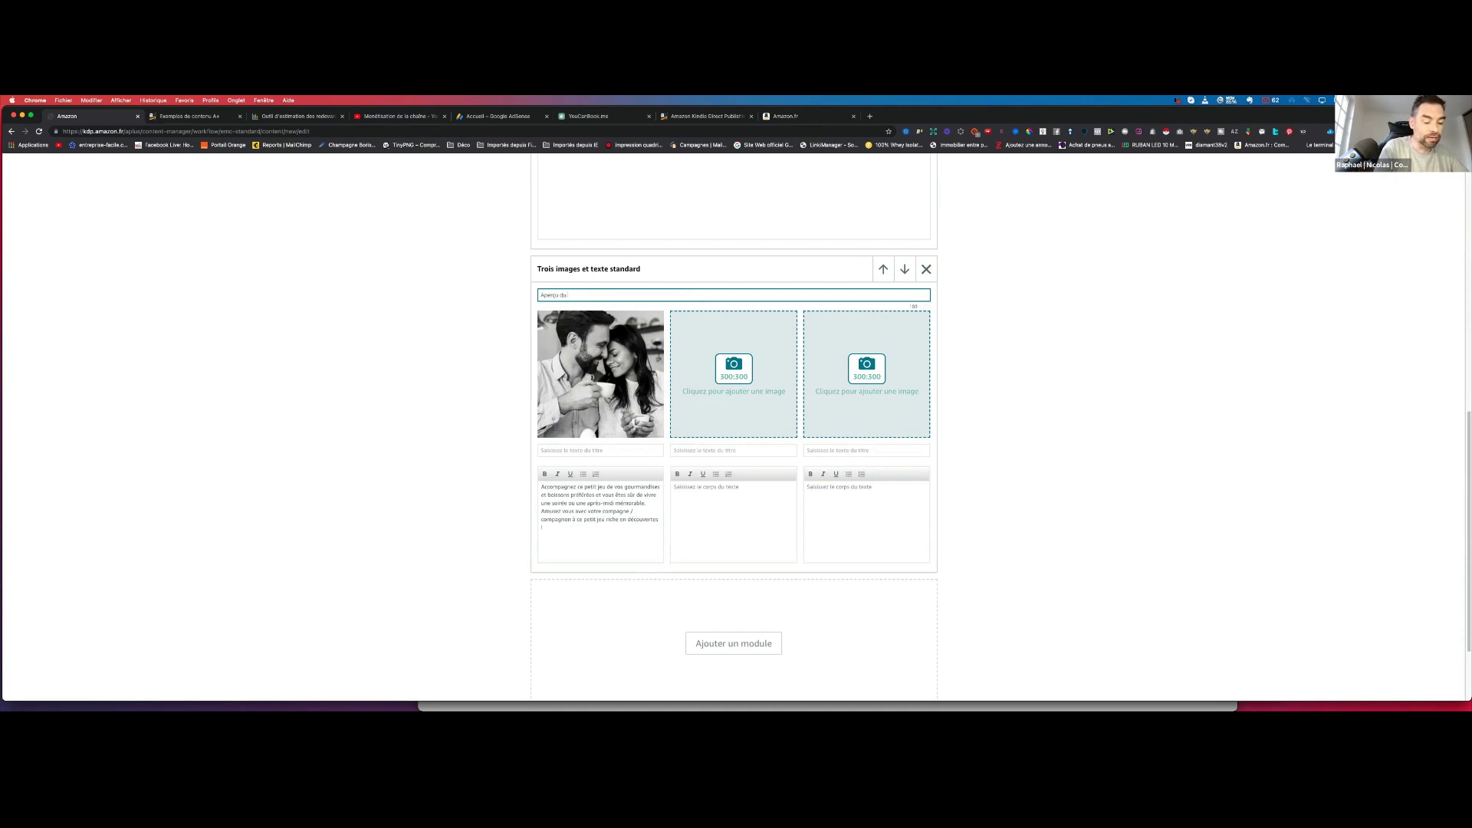
Title the first column "Vous trouverez à l'intérieur" and add the flagged word "l'intérieur" to the spelling dictionary.
click(593, 450)
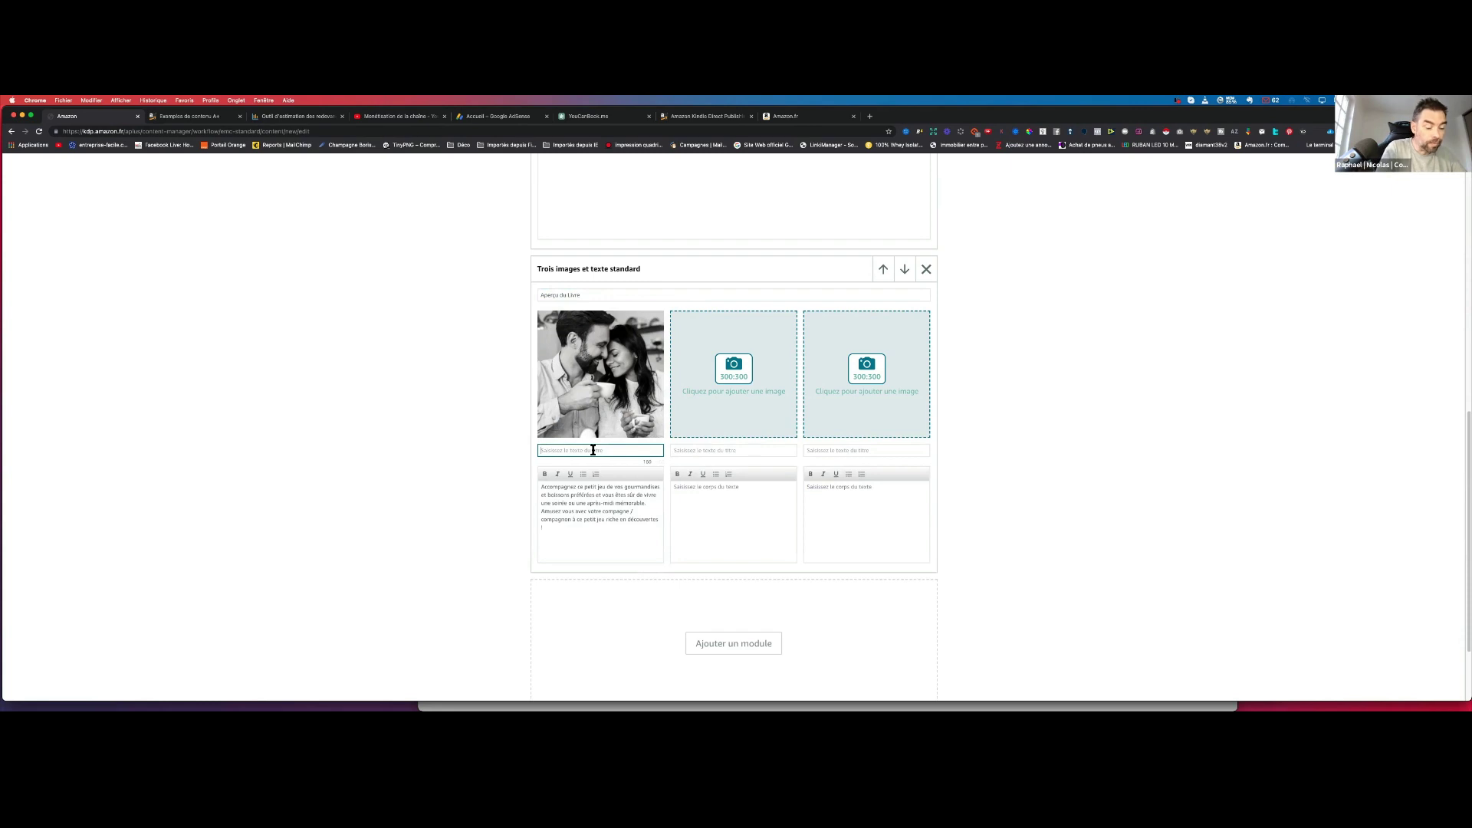
text(ex)
key(BackSpace)
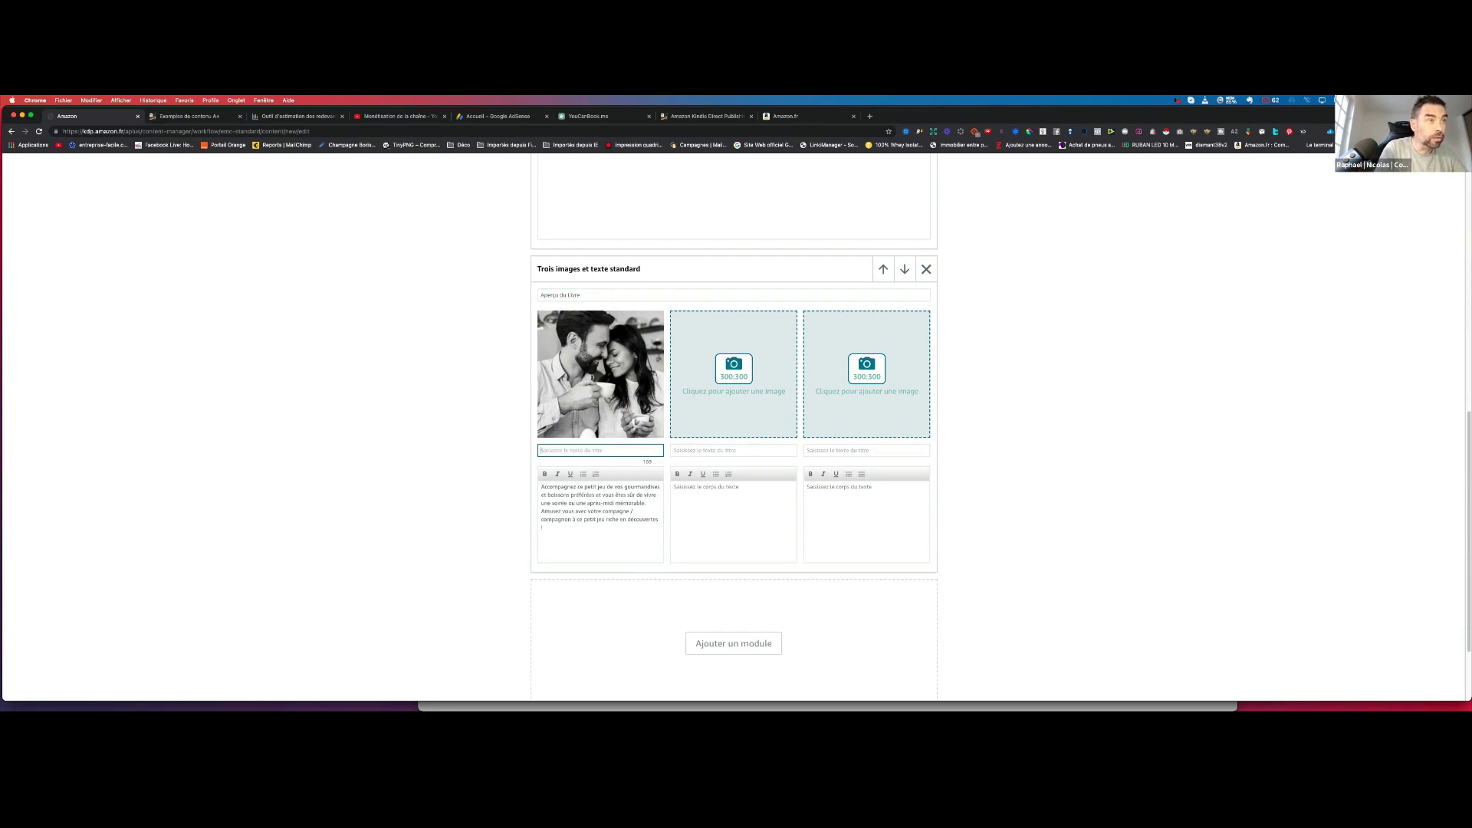
text(Vous trouverez à l'intérieur)
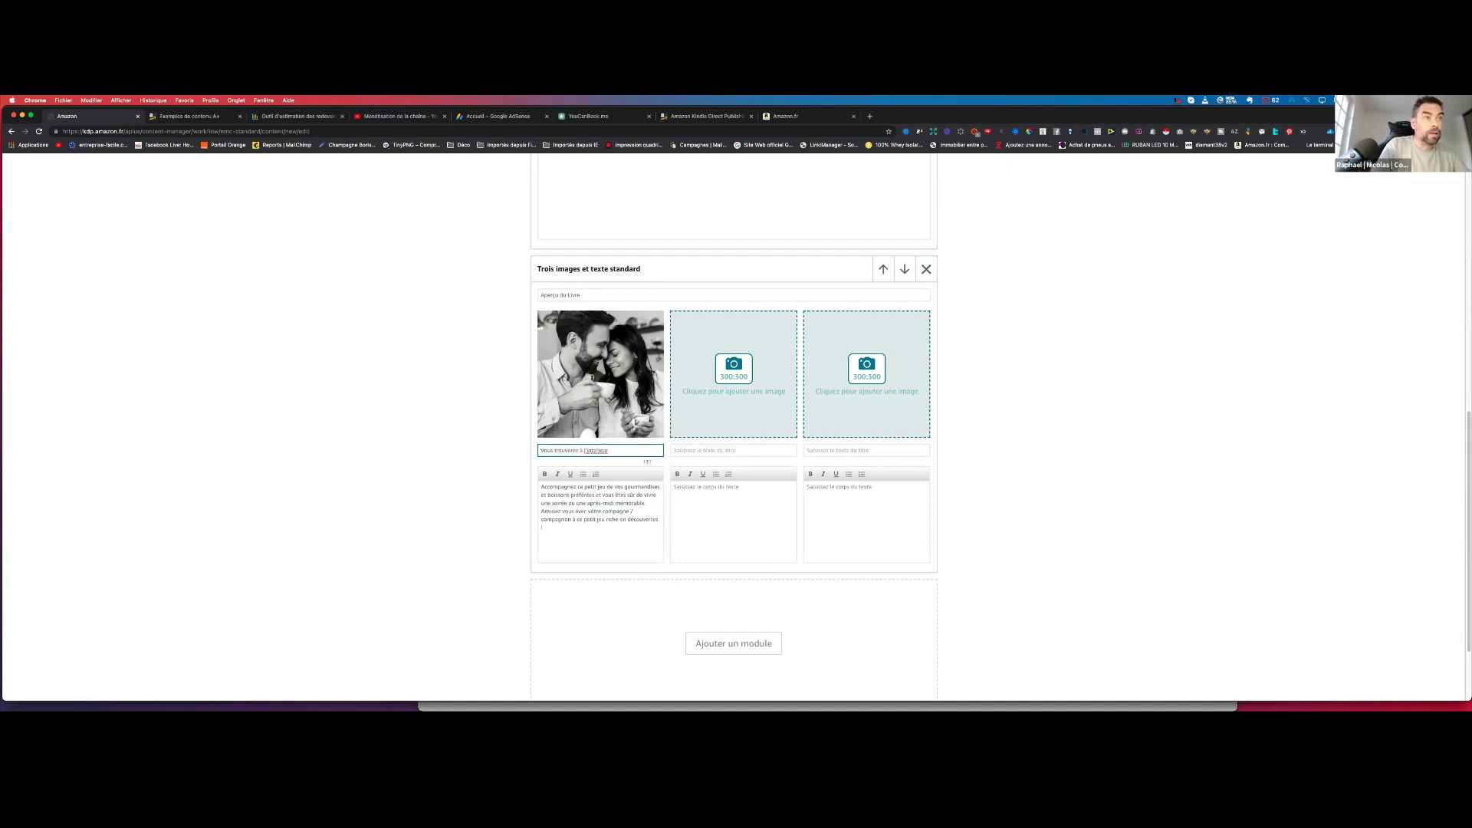
right_click(592, 450)
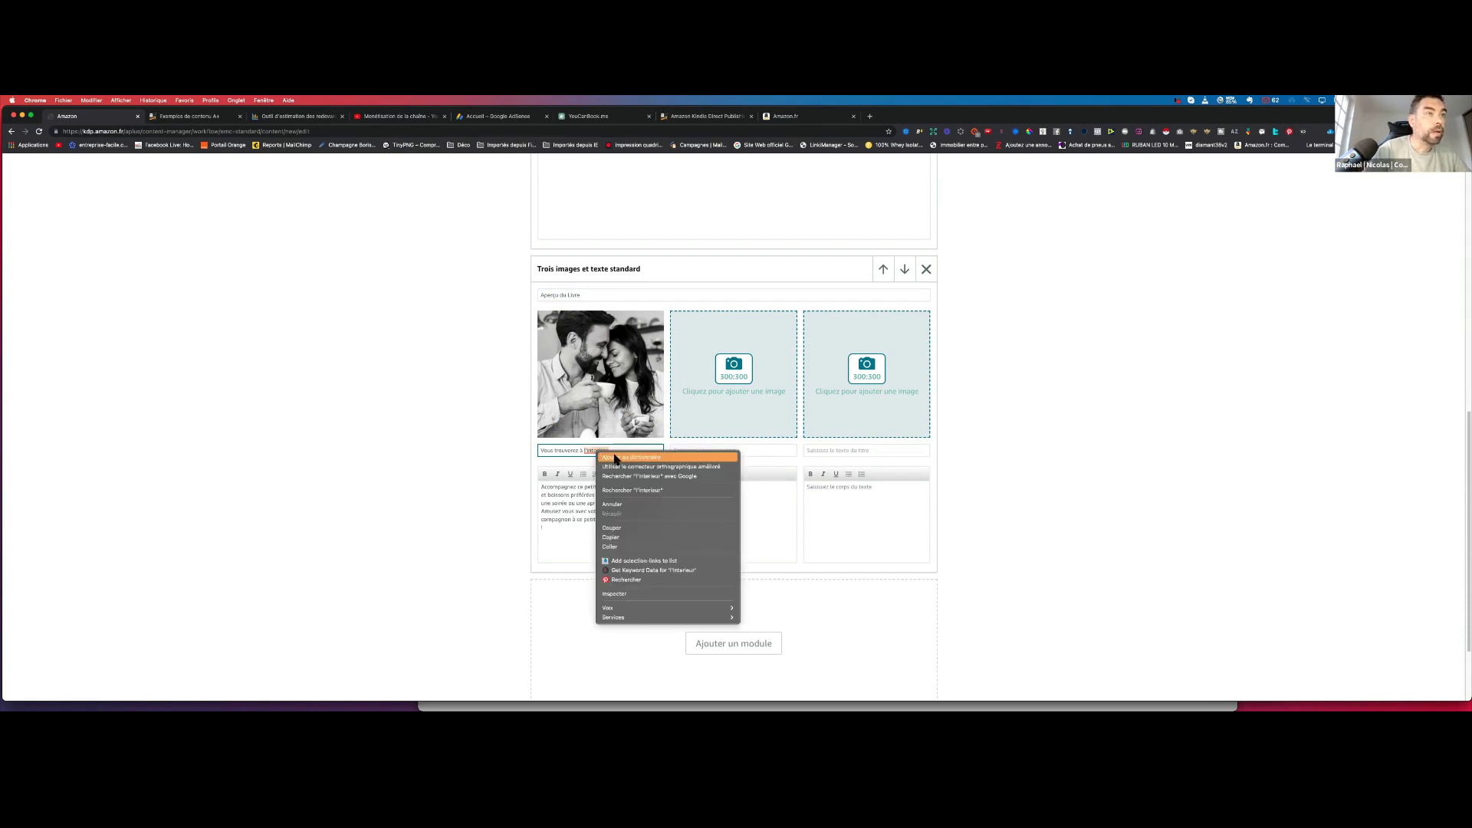
click(610, 455)
click(599, 450)
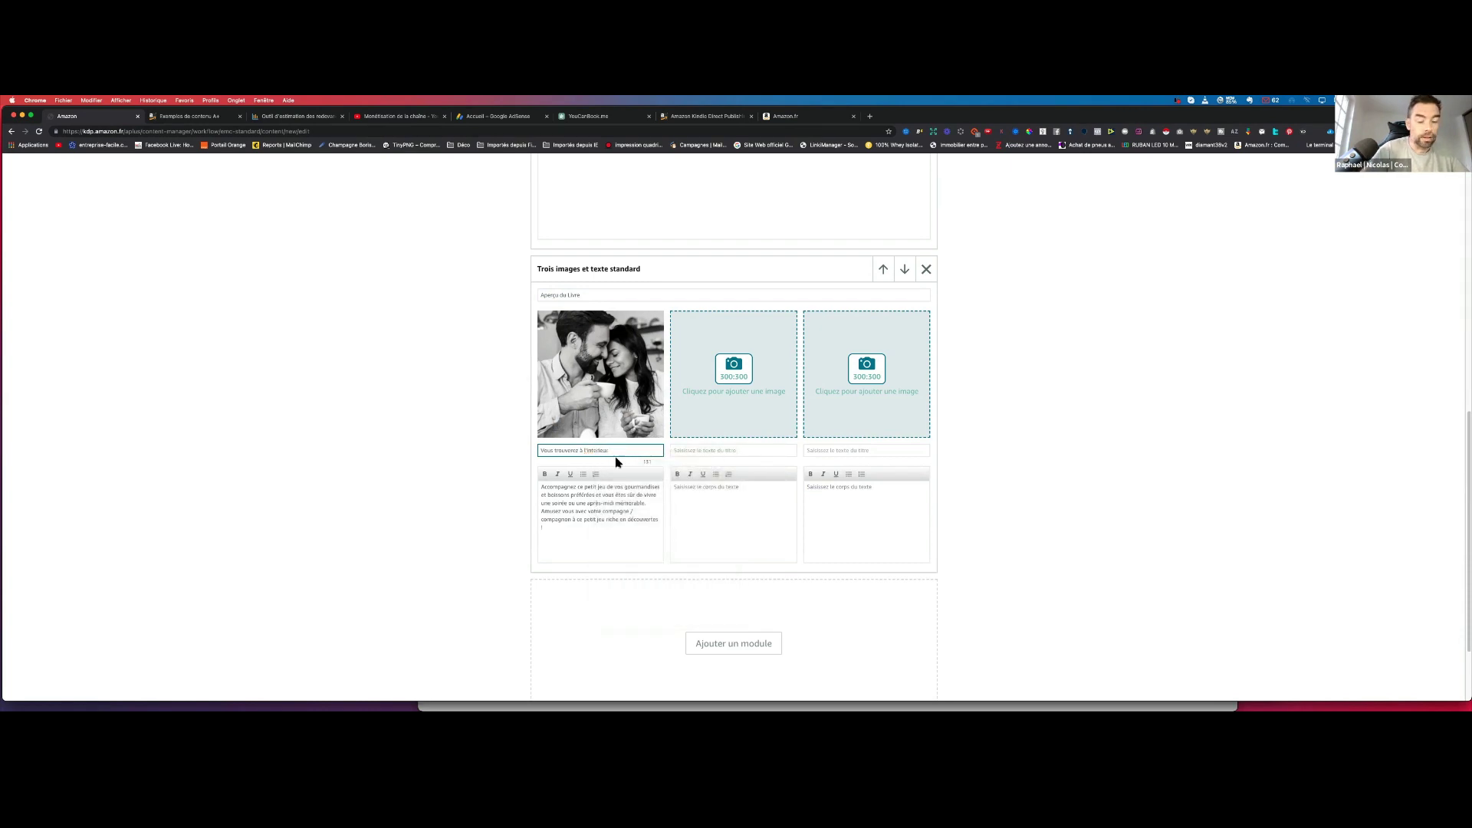
key(BackSpace)
Add "Photo 2 Tout savoir sur nous 300x300.png" as the three-image module's second image, with the keywords "Saint valentin".
click(701, 451)
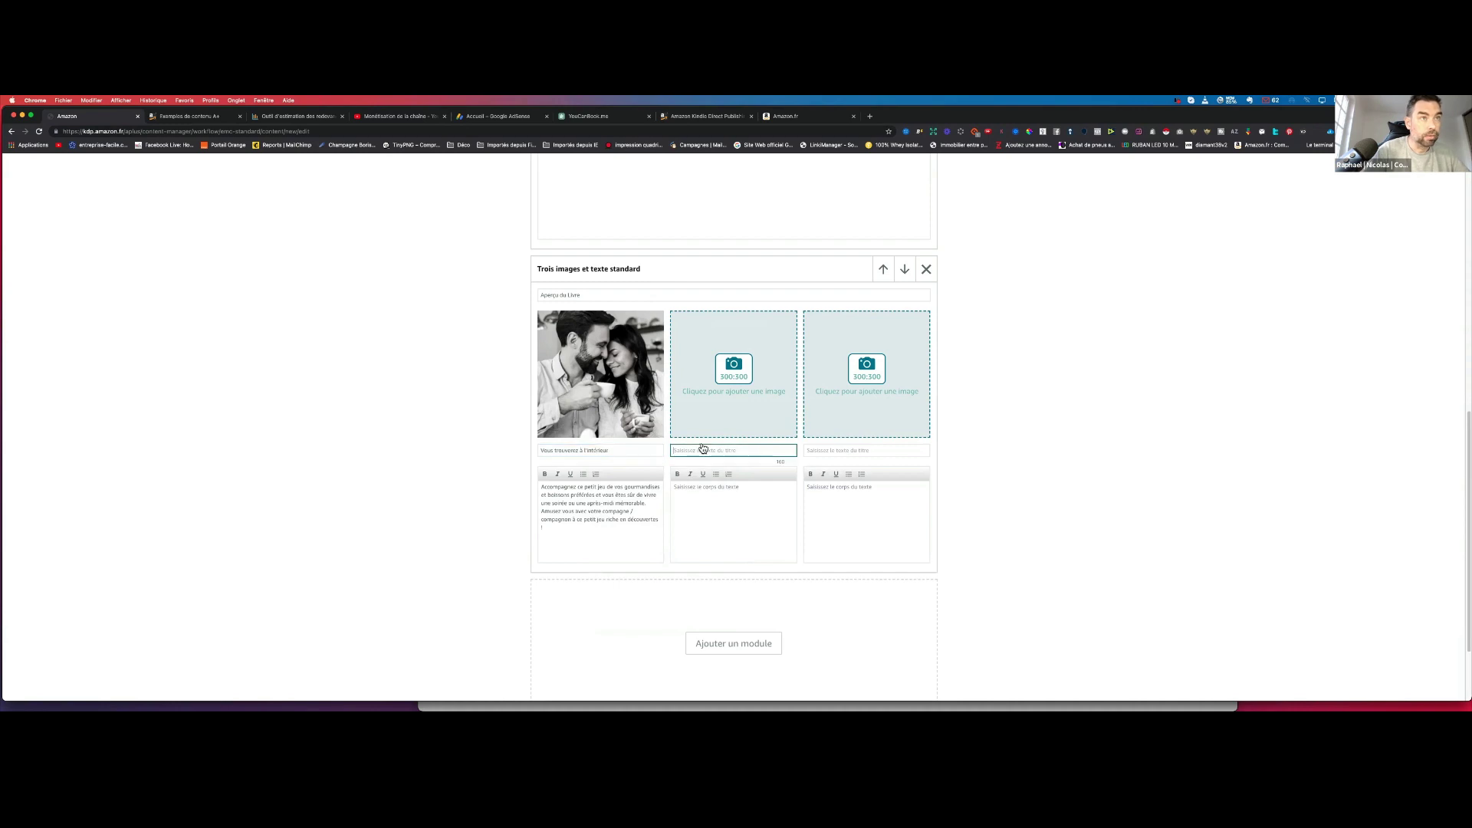
click(742, 384)
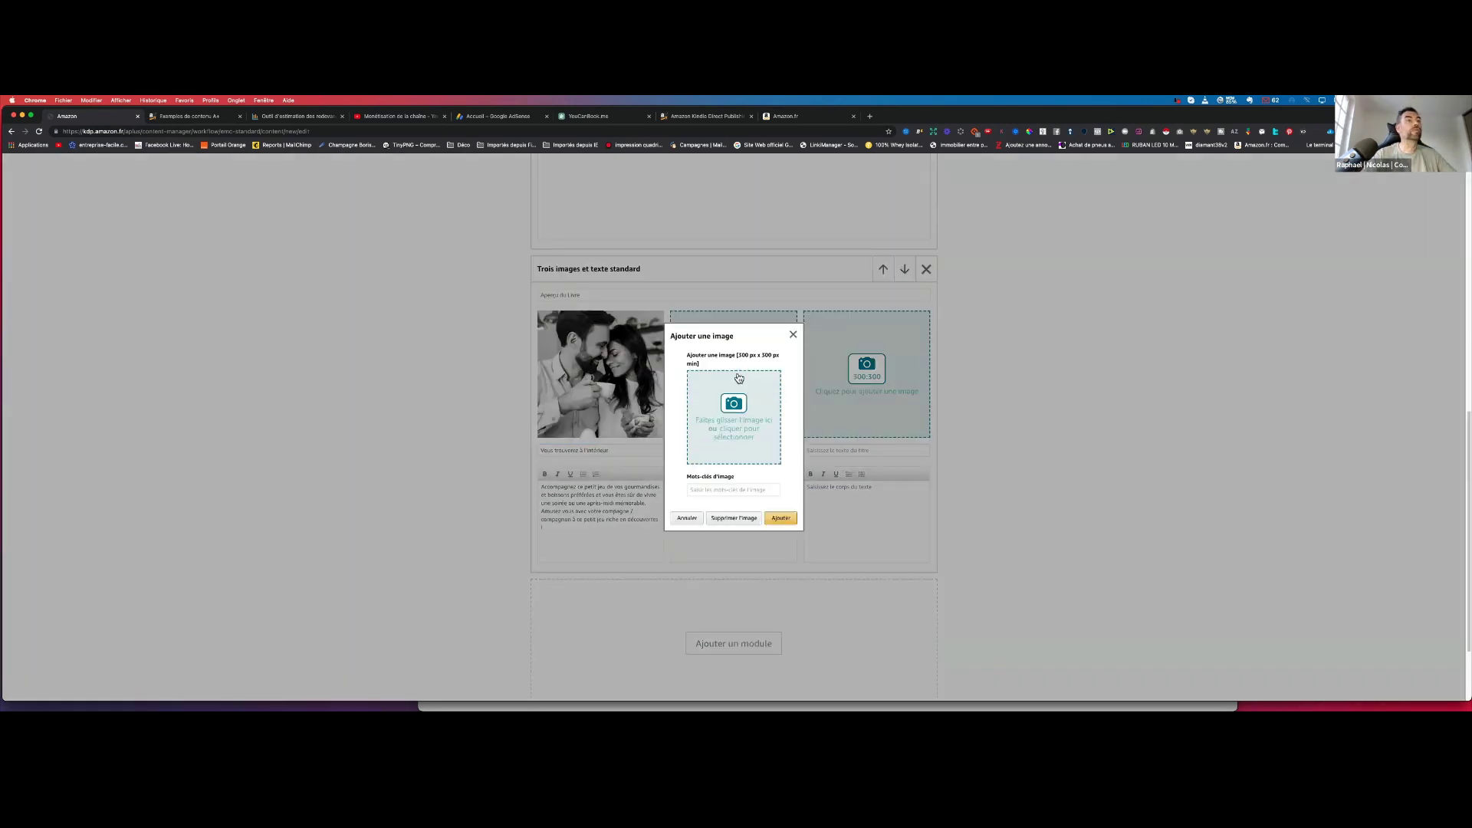
click(748, 416)
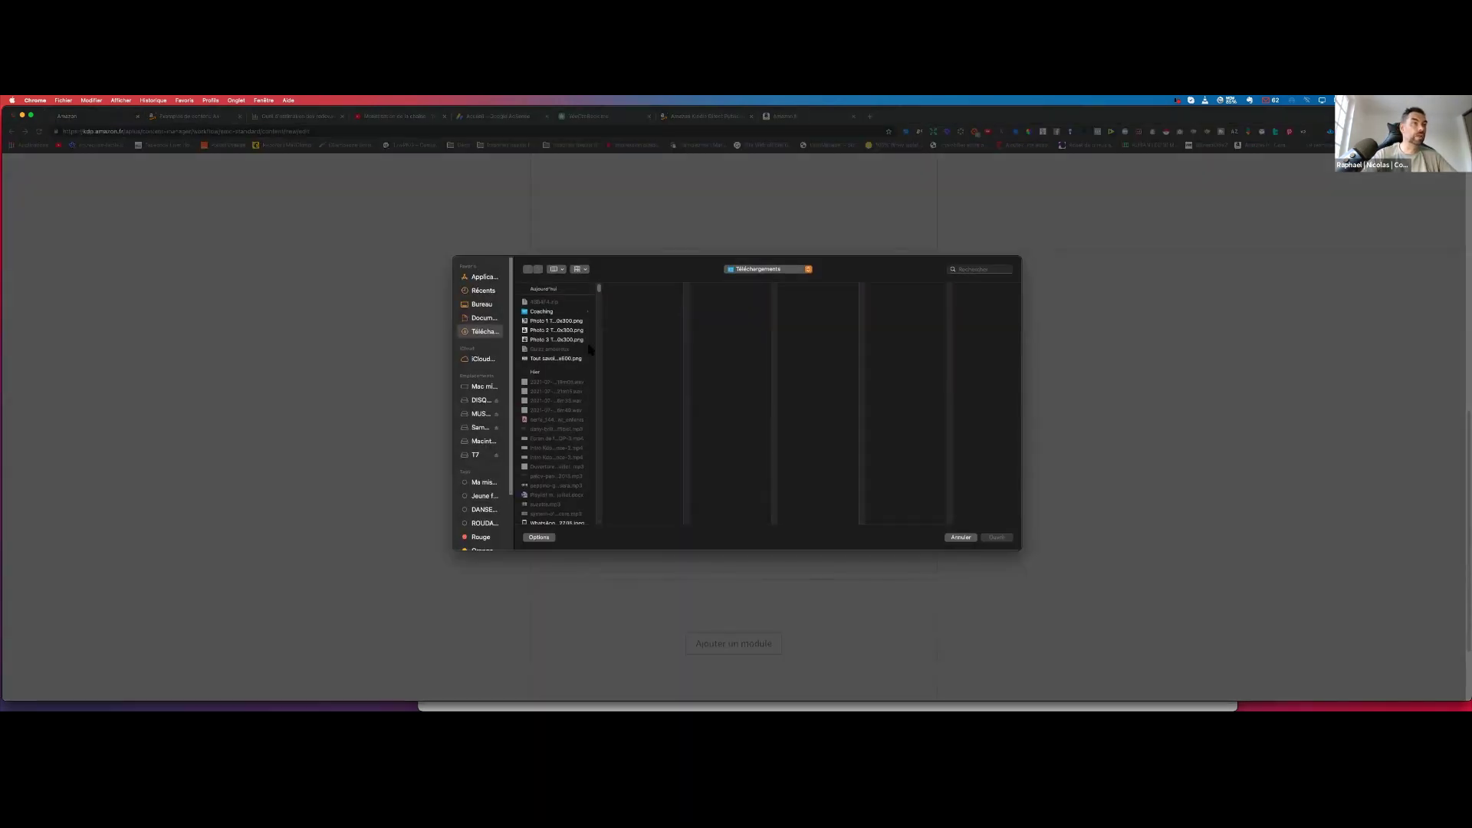
click(556, 330)
click(997, 537)
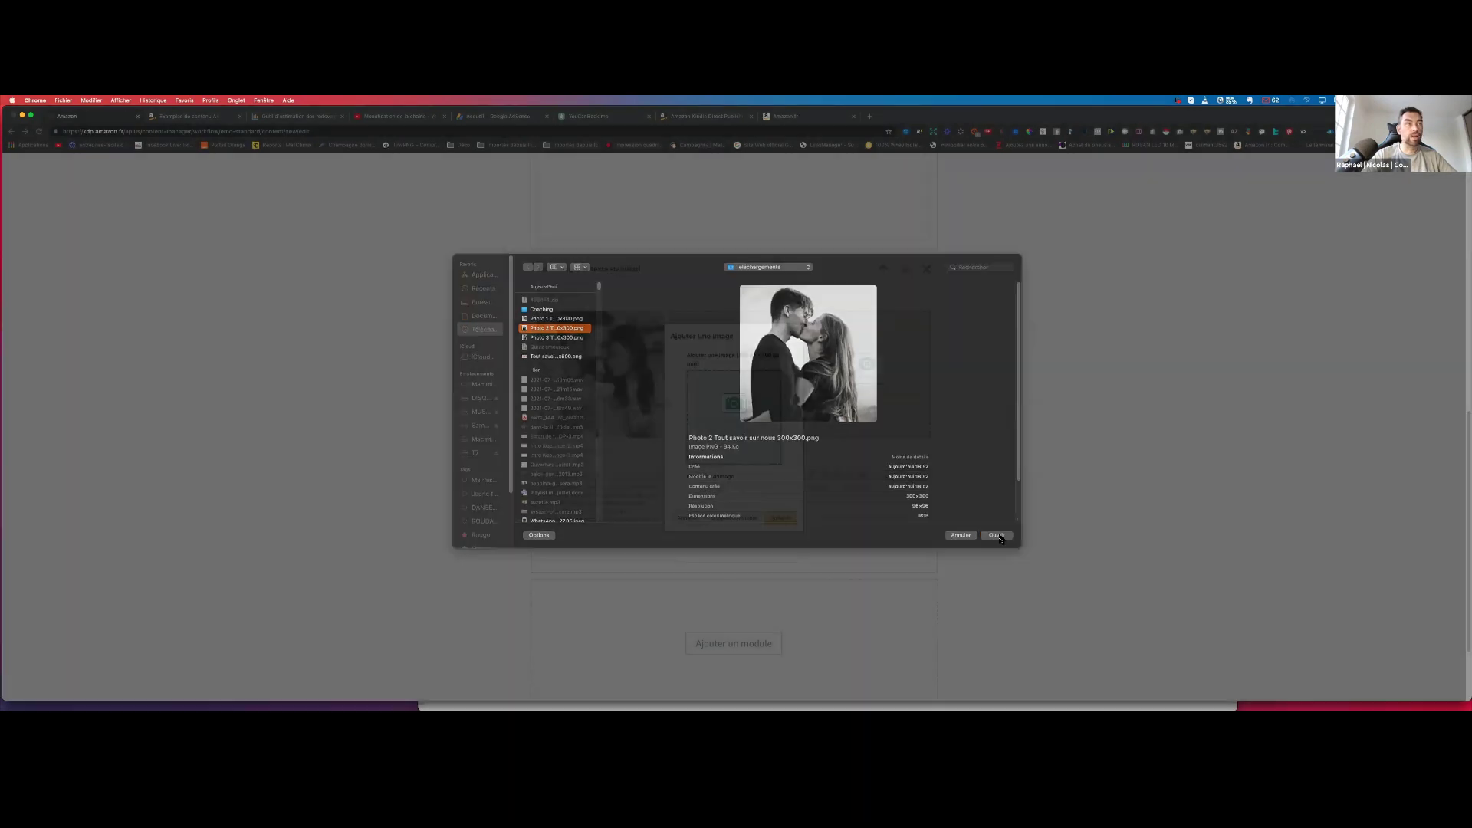
click(735, 489)
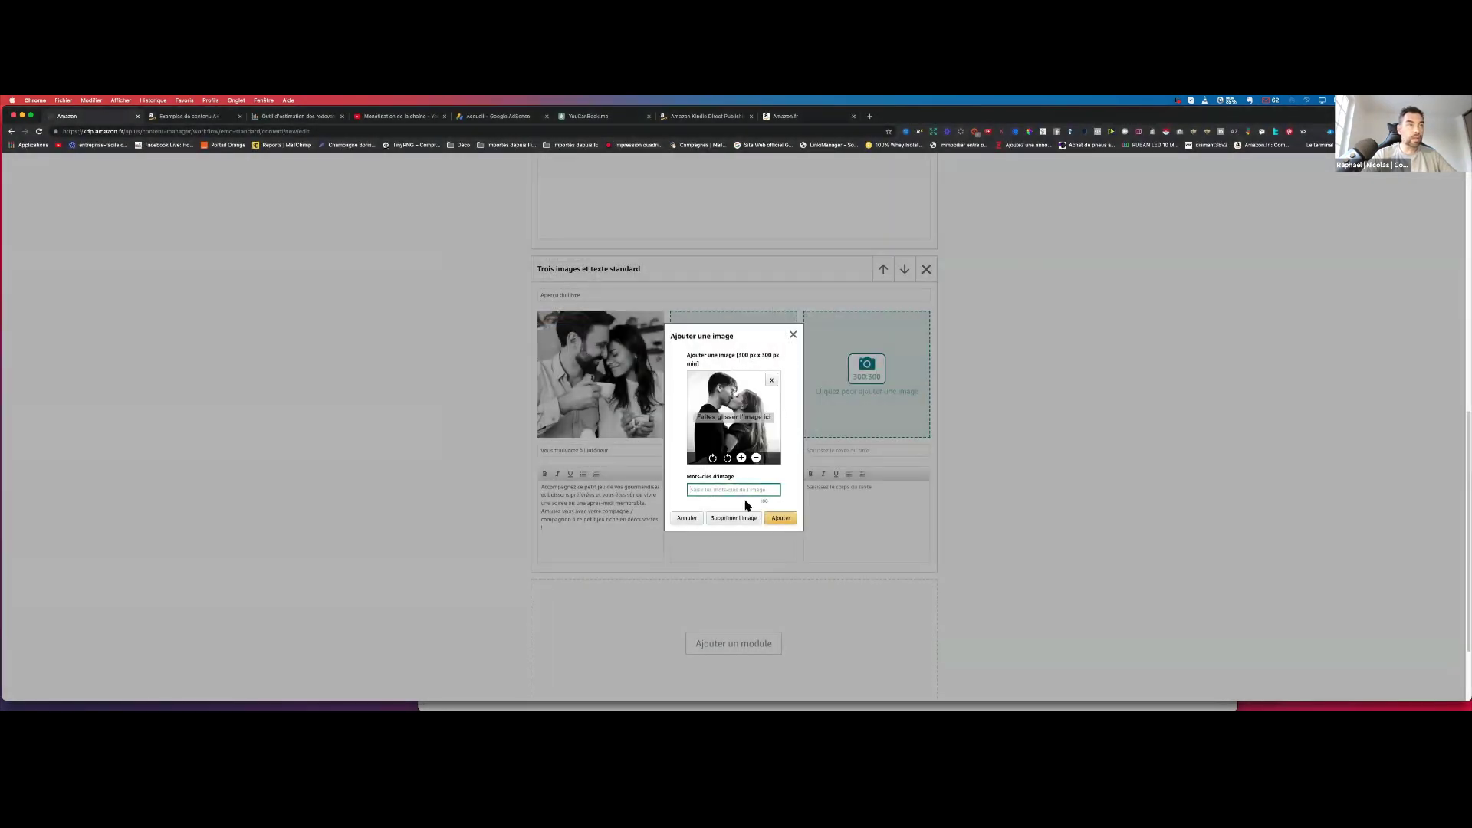
text(c)
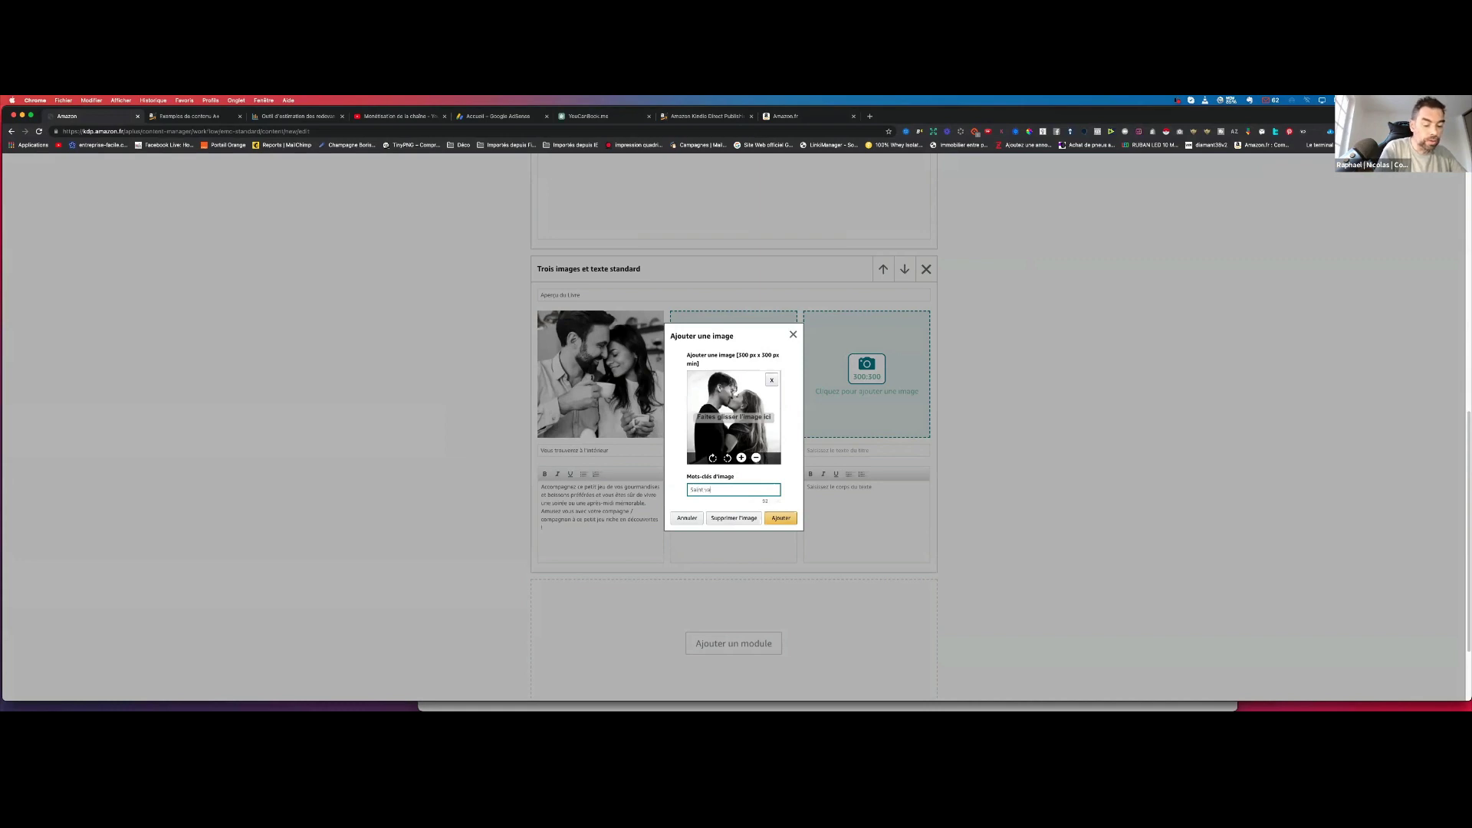
text(aint valentin)
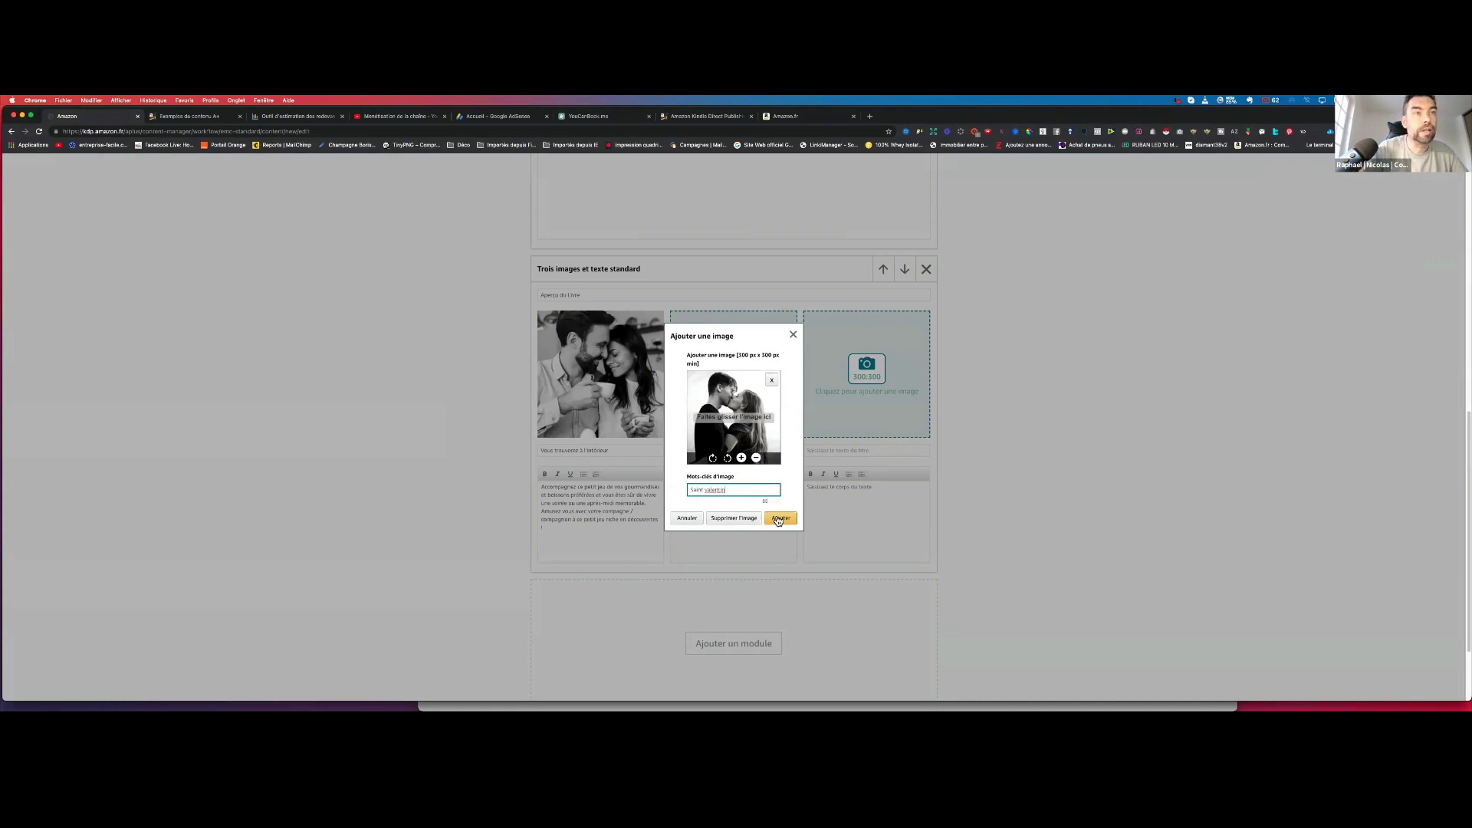
click(779, 519)
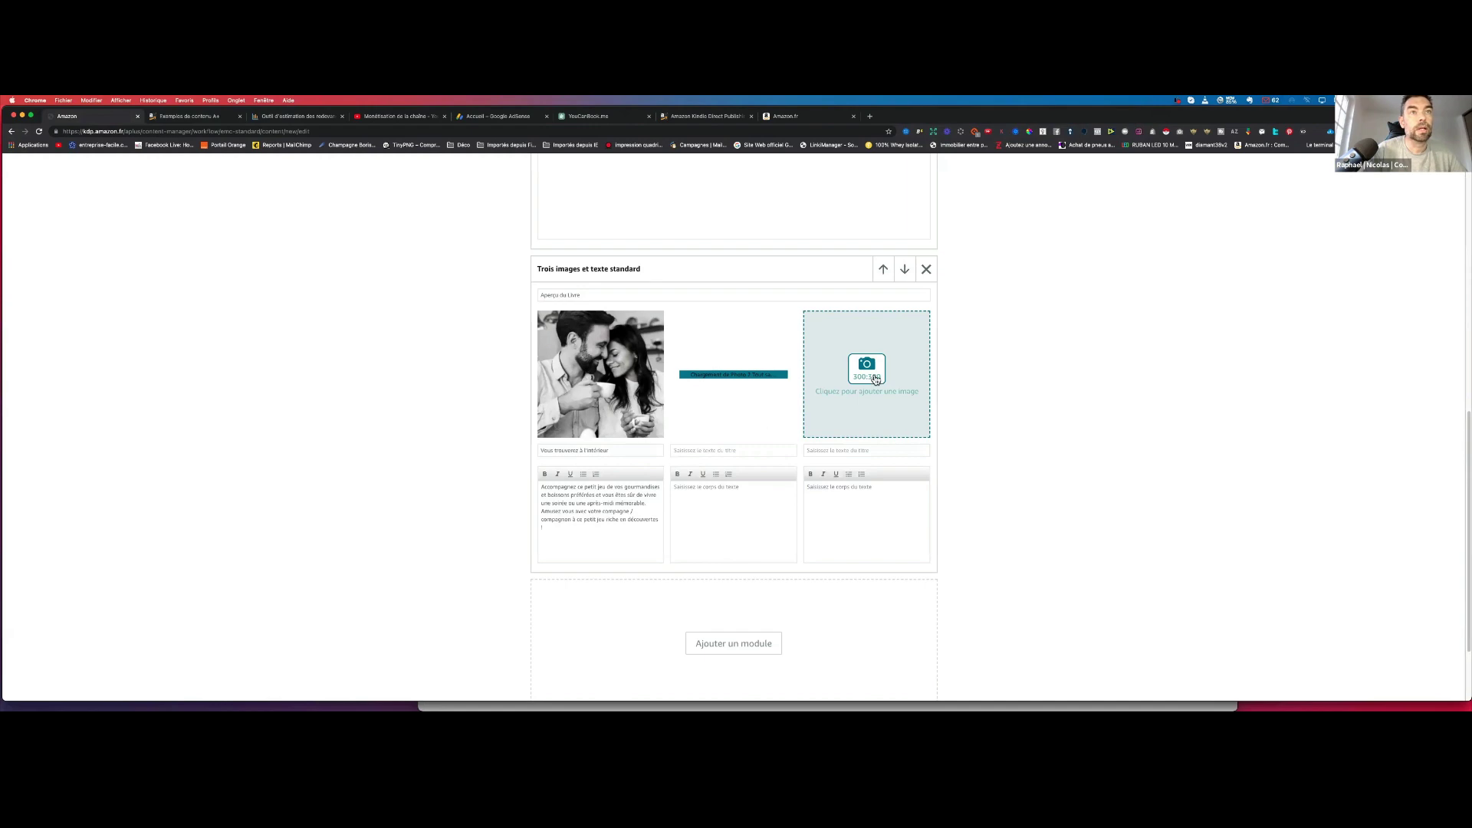
Add "Photo 3 Tout savoir sur nous 300x300.png" as the three-image module's third image, with the keywords "Saint valentin".
click(872, 379)
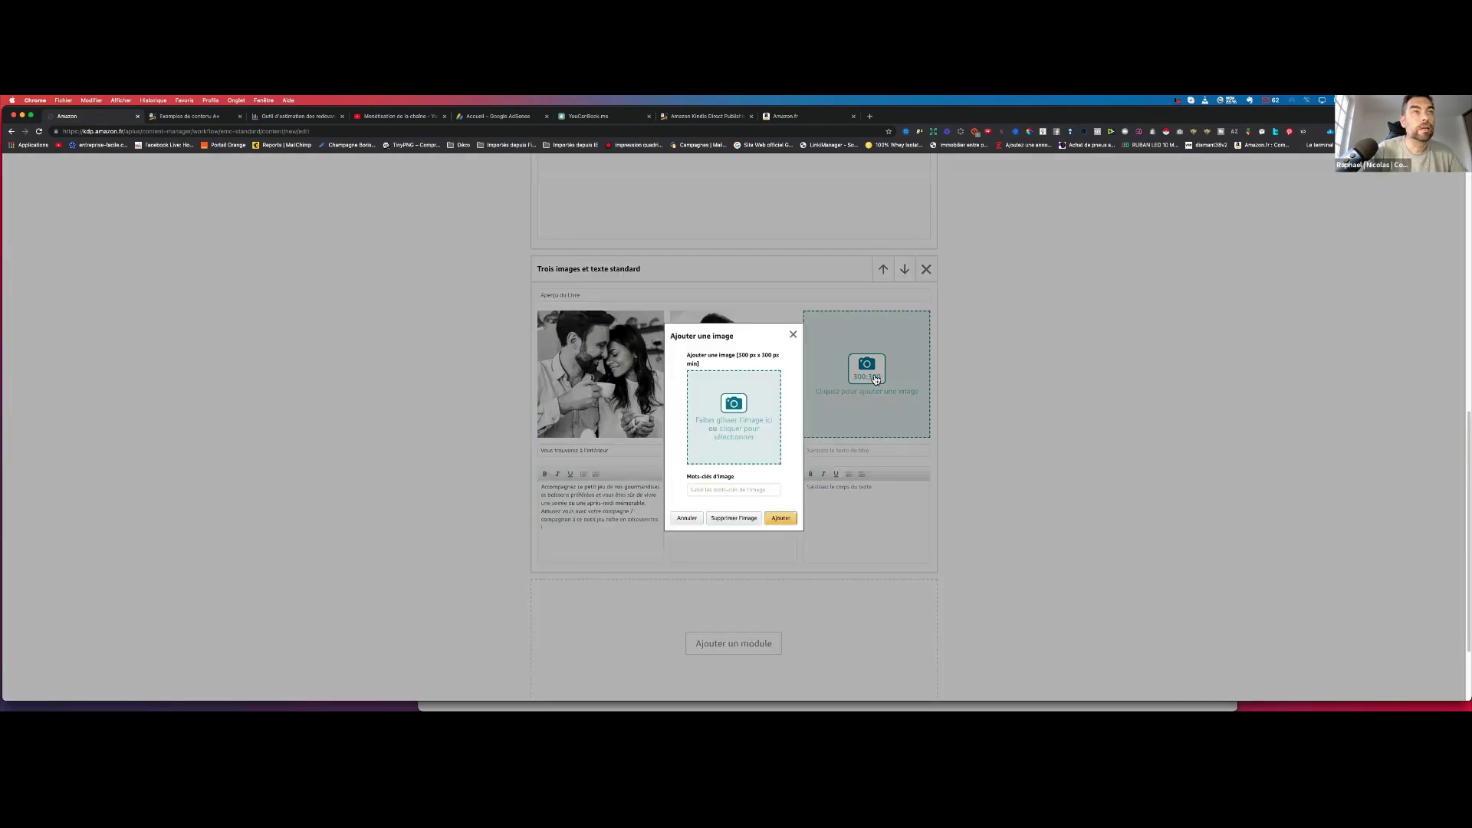
click(741, 404)
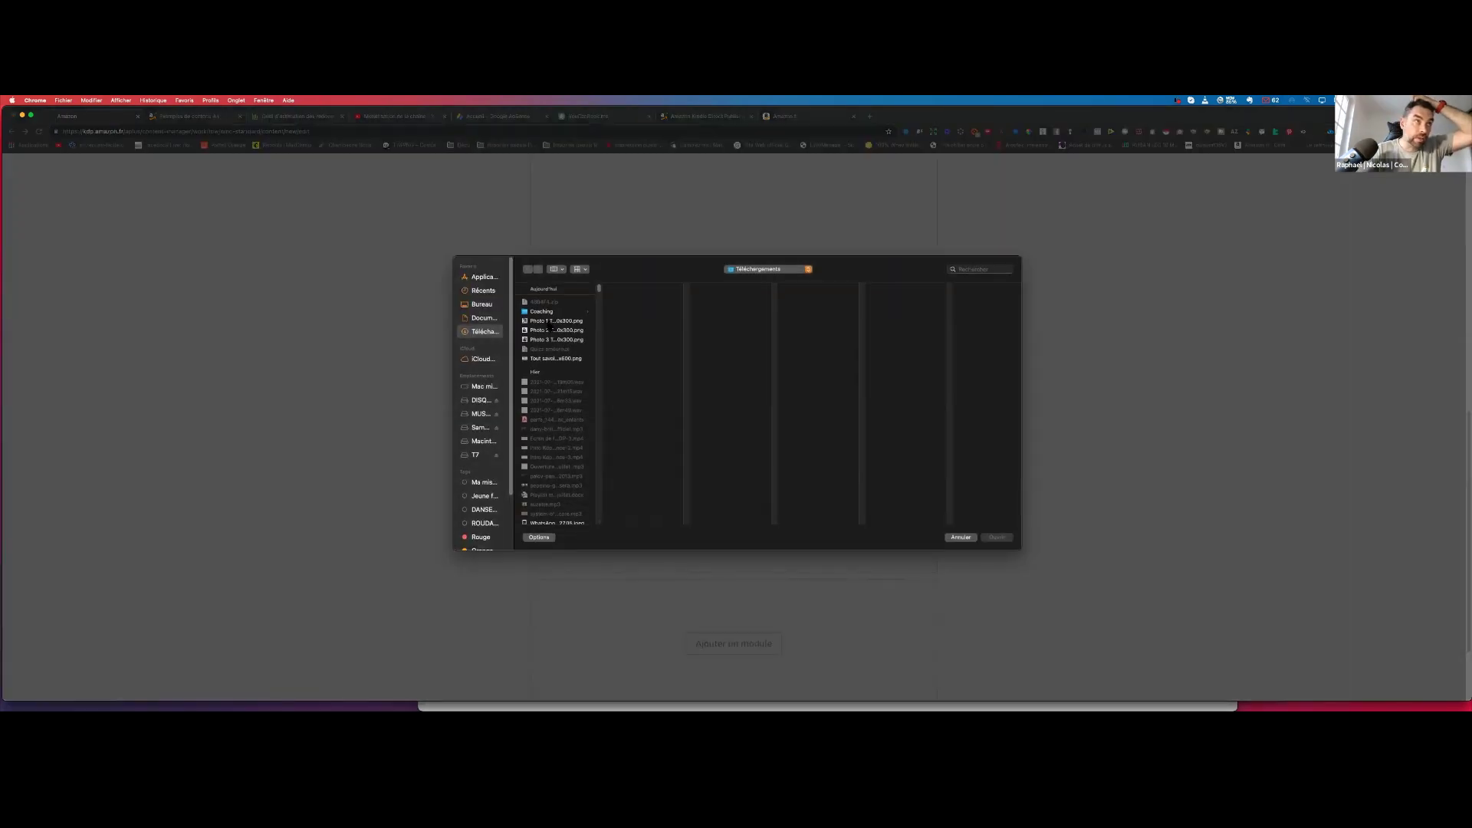
click(555, 340)
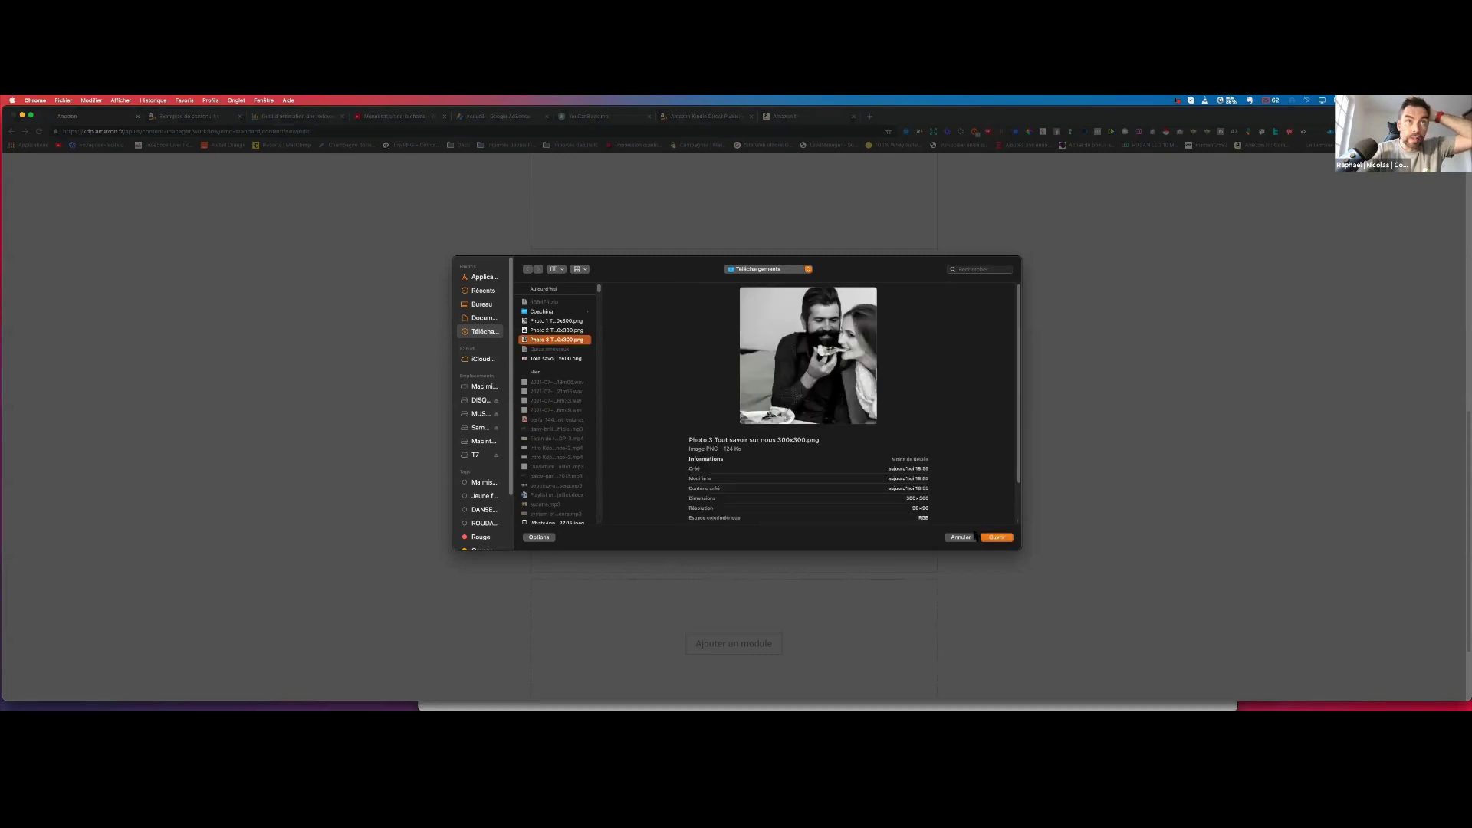
click(995, 537)
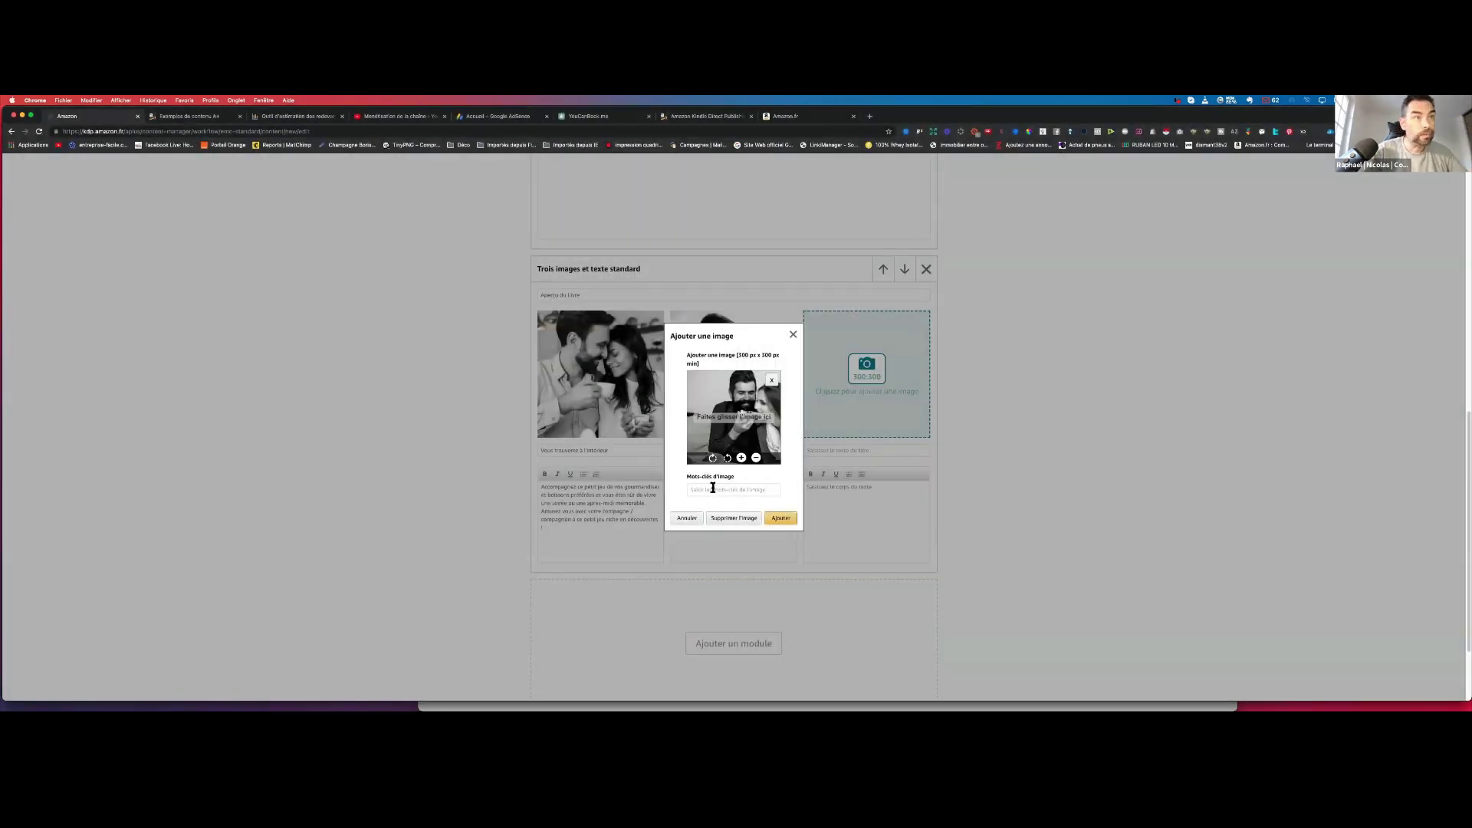
click(714, 488)
text(Se)
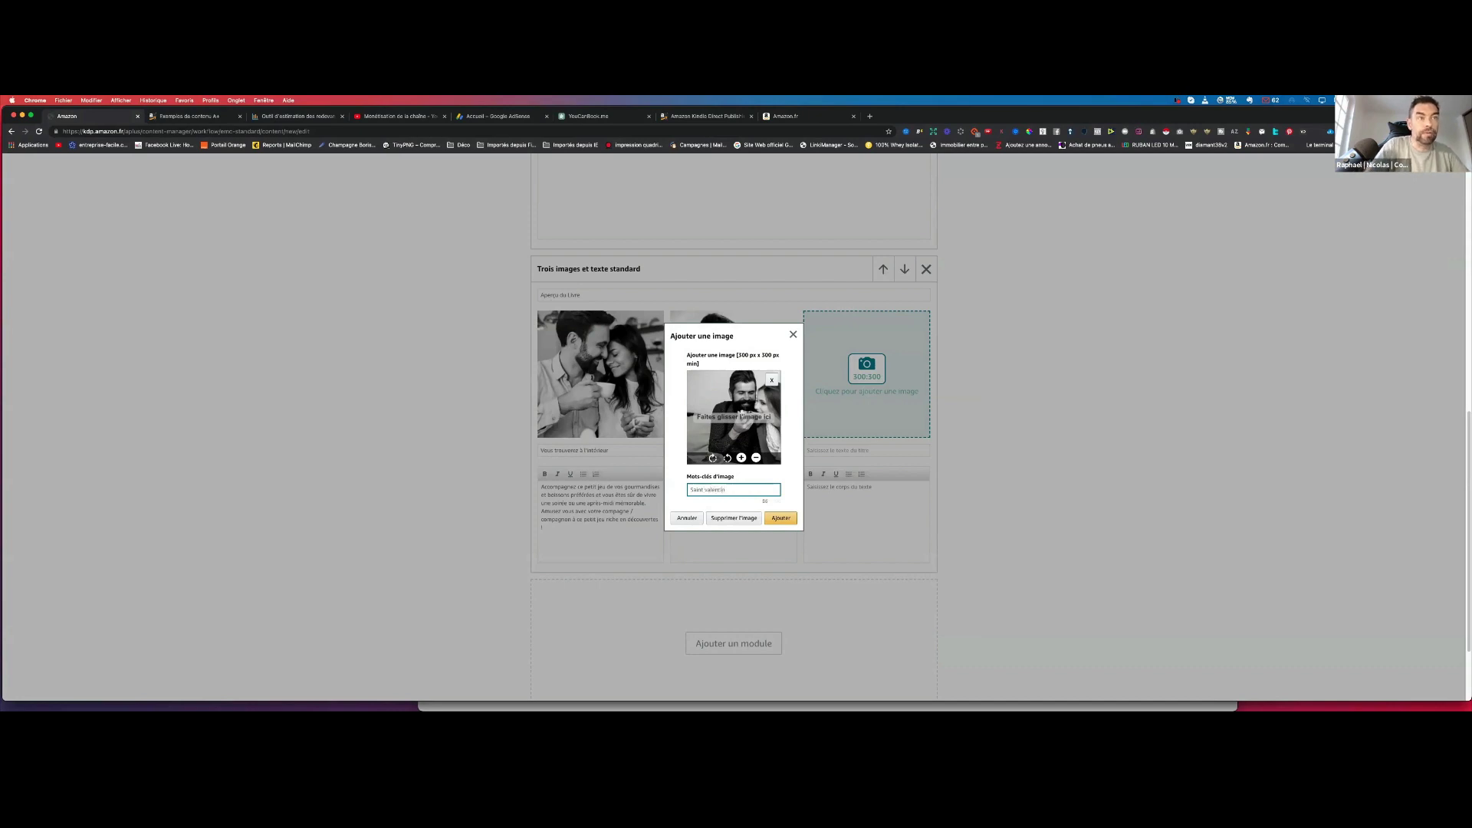
click(780, 518)
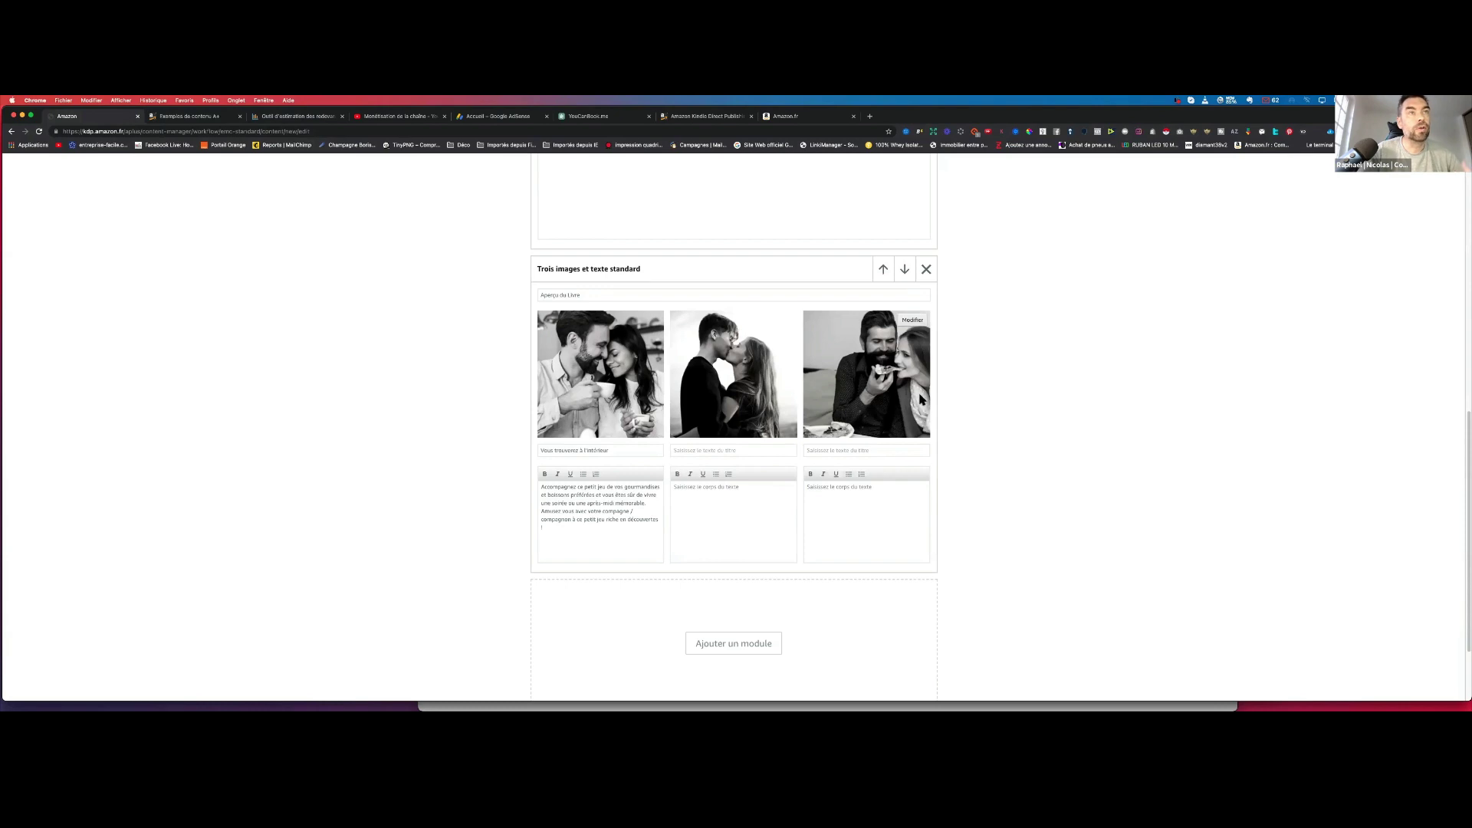
Copy "Quizz pour elle" from the "Quizz amoureux" document into the second column's title.
click(721, 451)
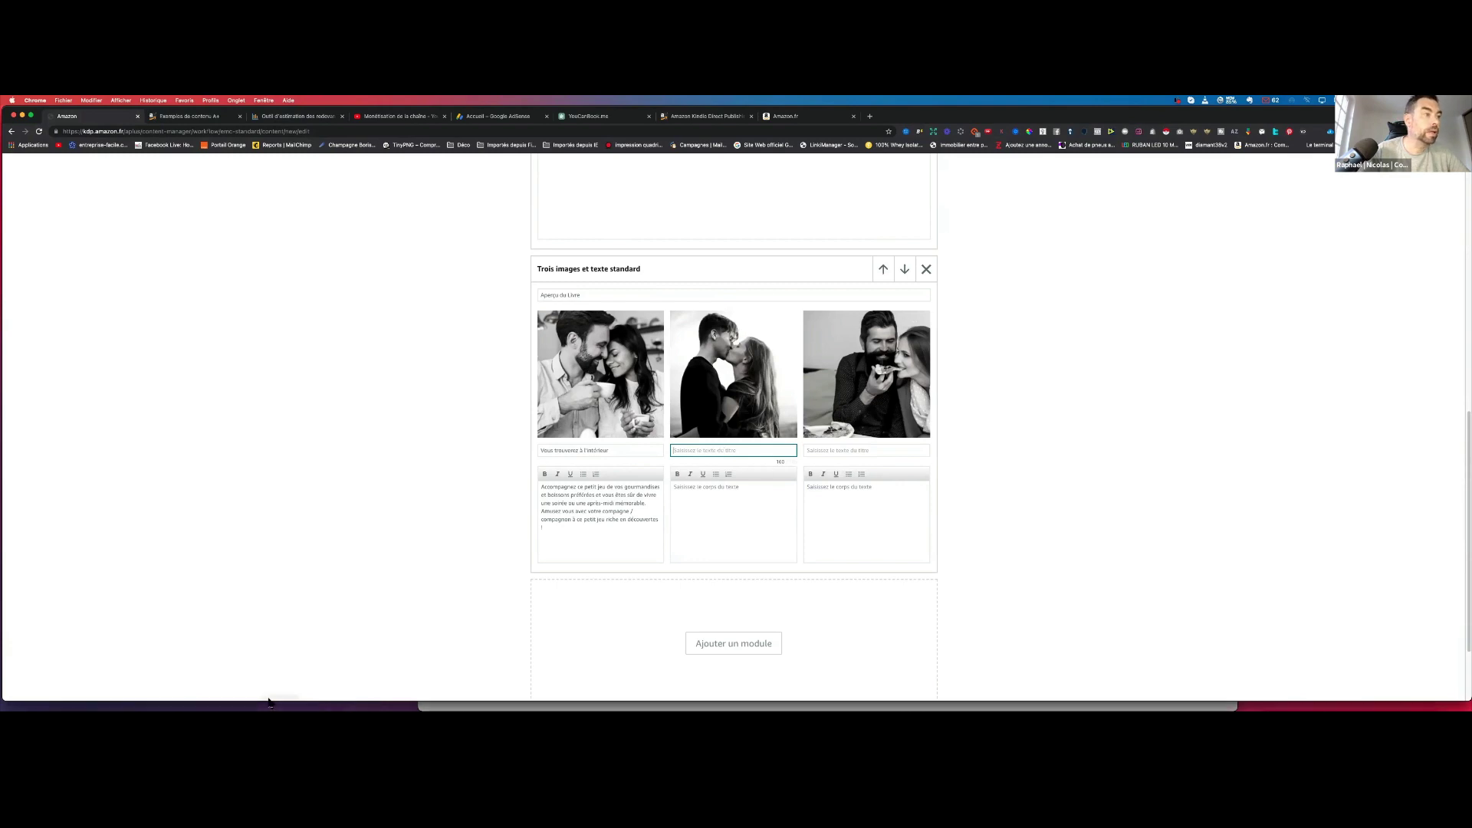
mouse_move(247, 698)
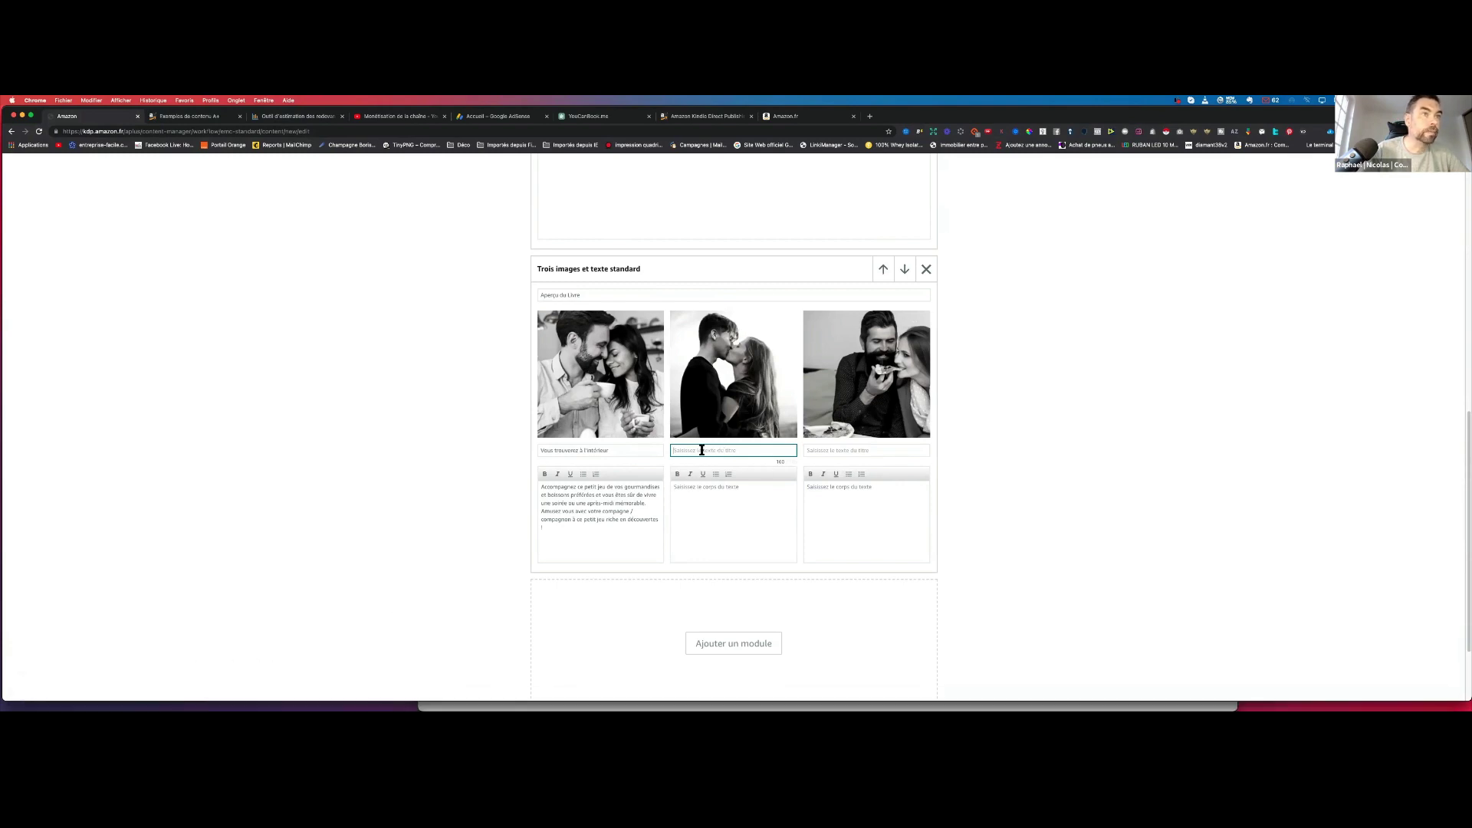
click(253, 688)
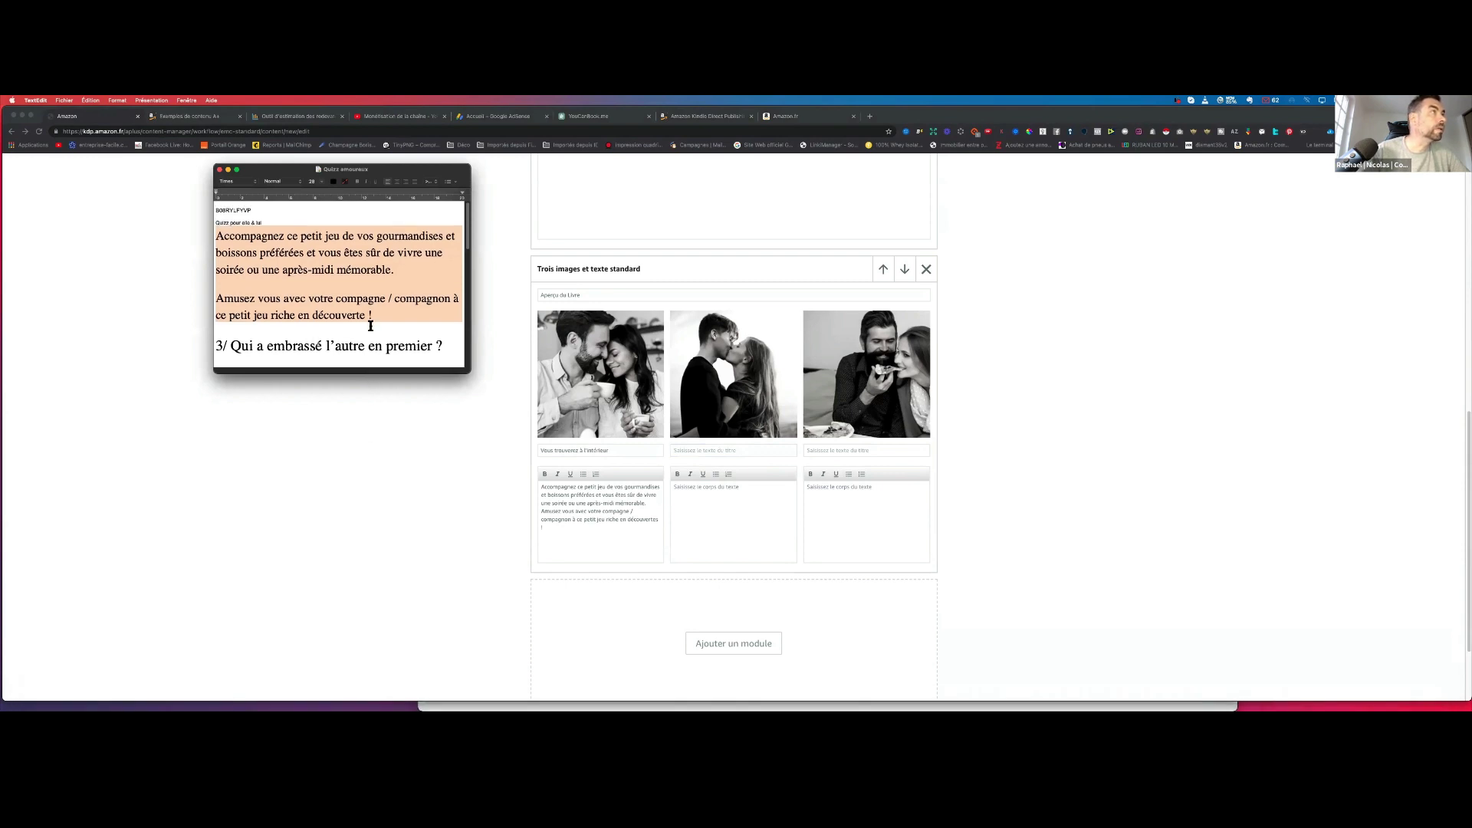
scroll(326, 226, down, 5)
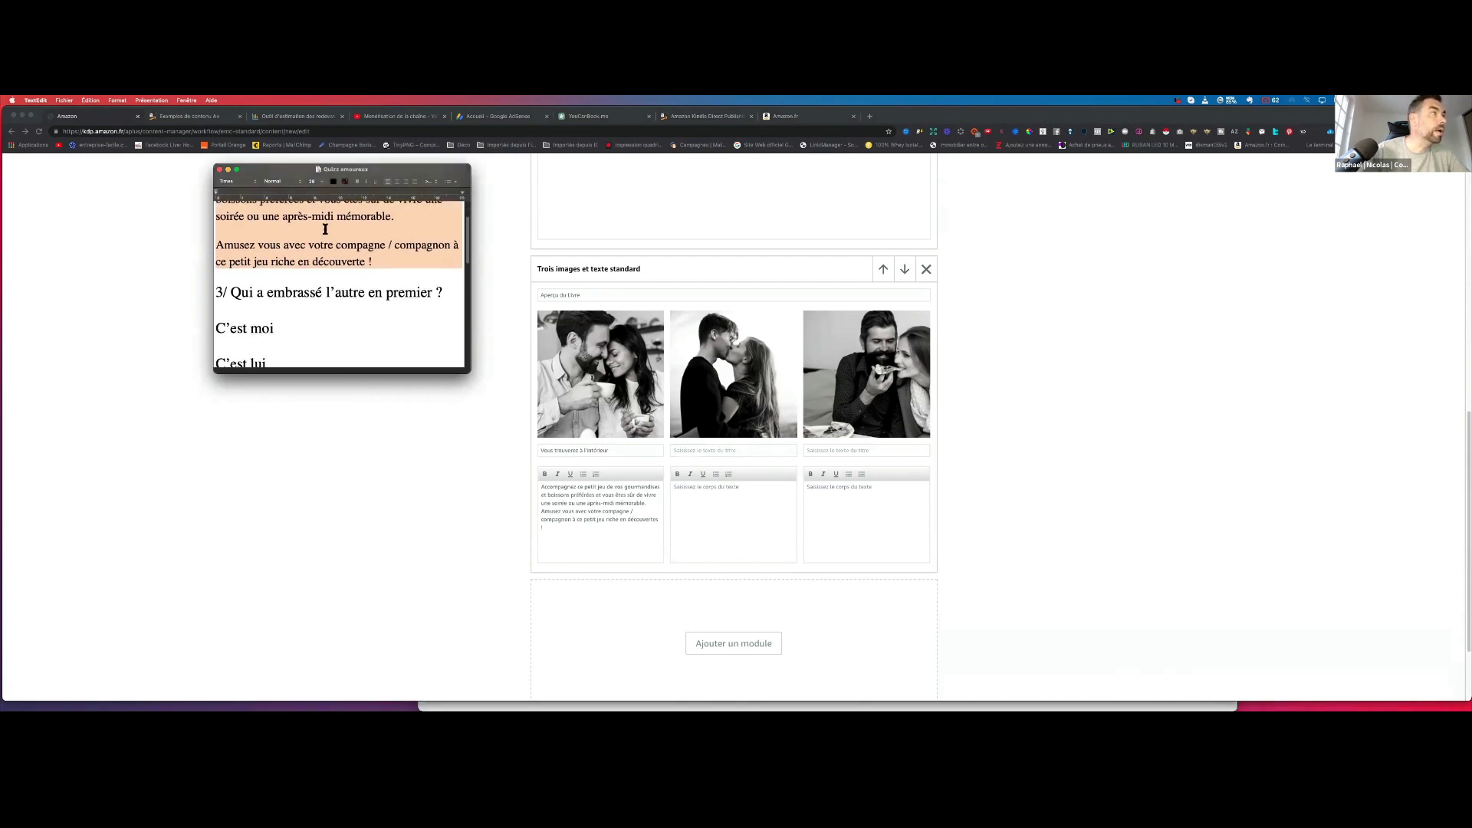
scroll(325, 230, up, 5)
scroll(325, 230, up, 1)
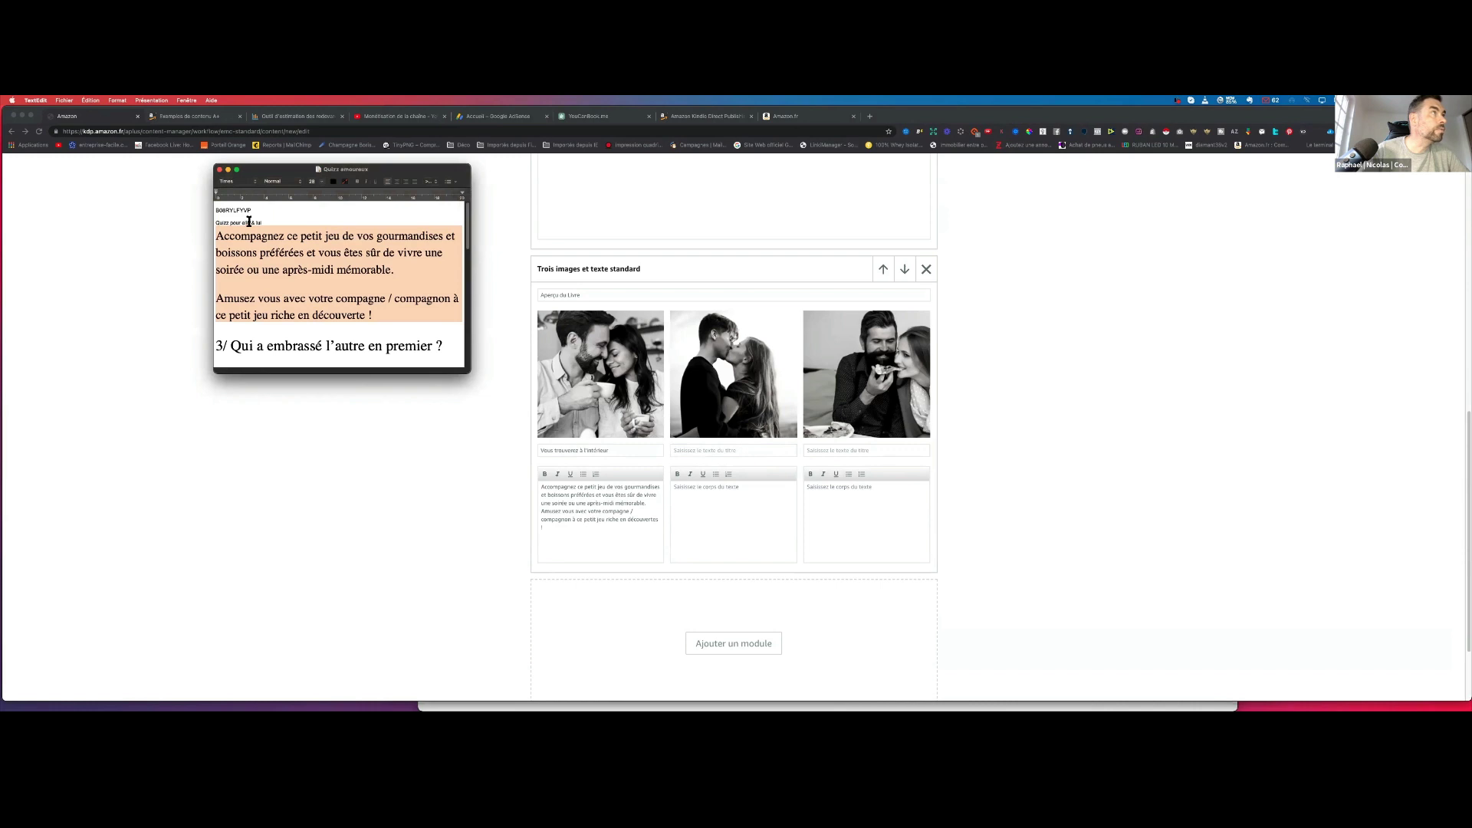
drag(250, 221, 217, 224)
key(super+c)
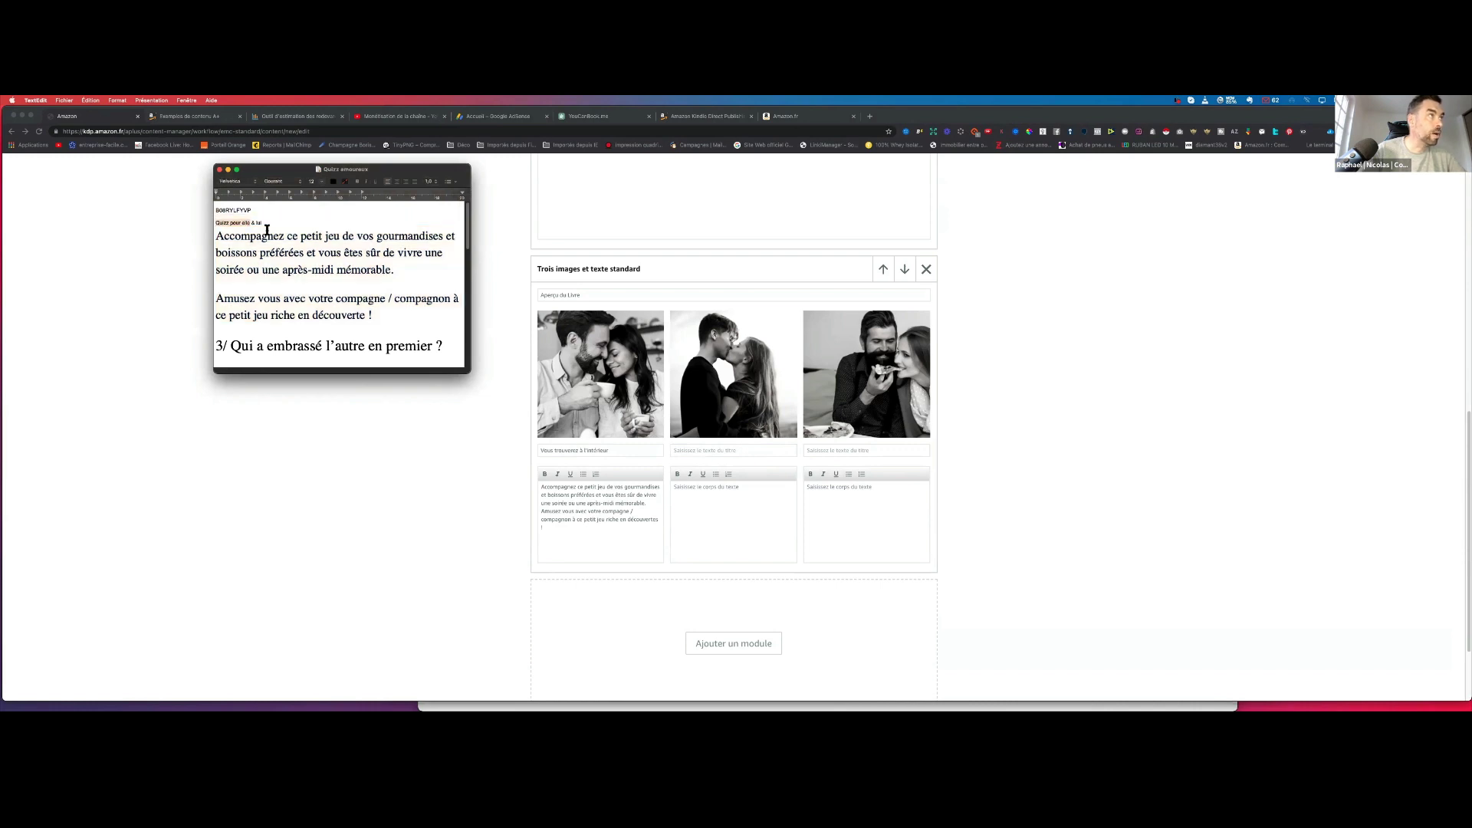
click(755, 452)
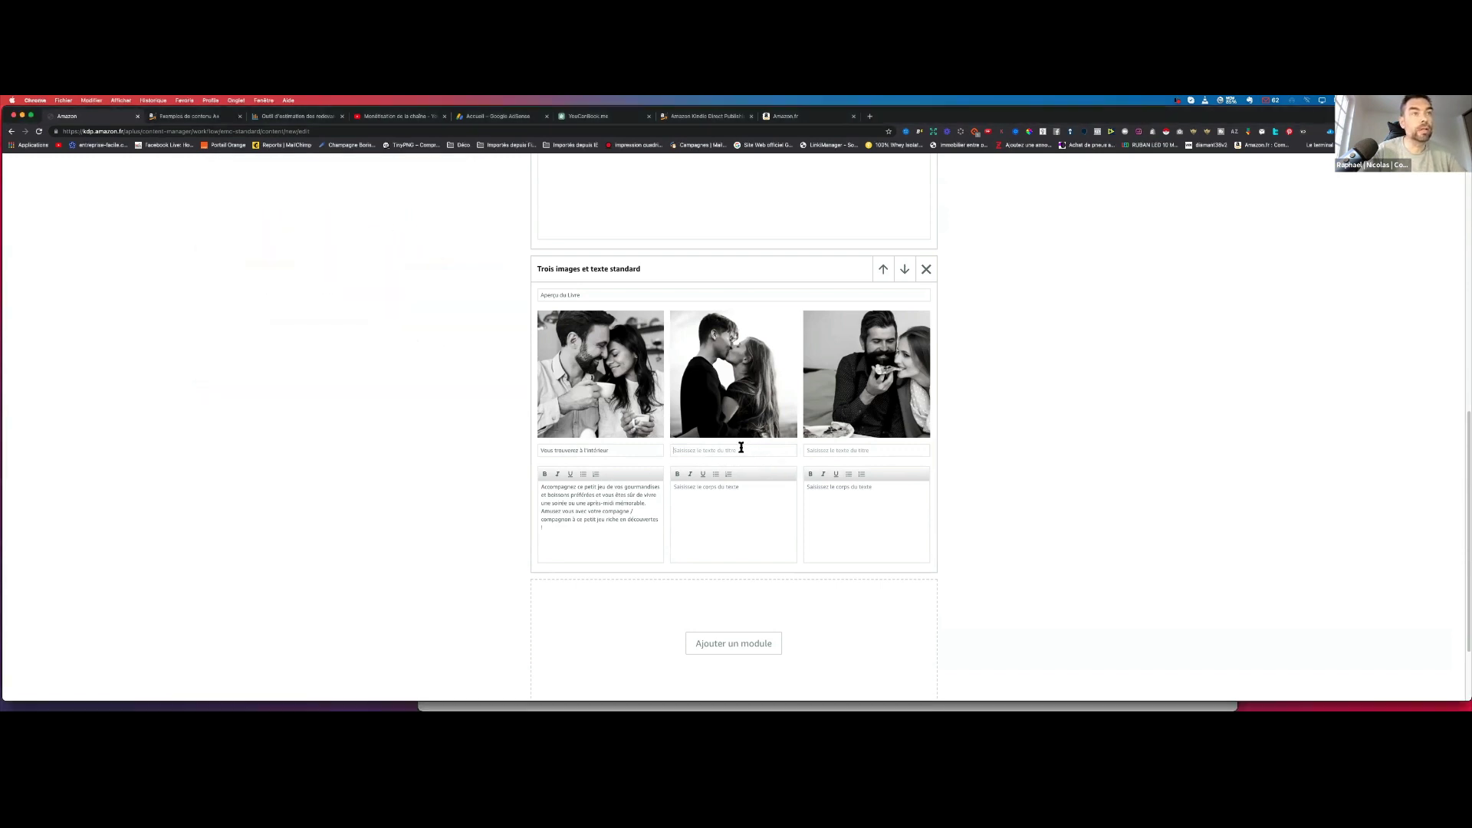
click(733, 450)
key(super+v)
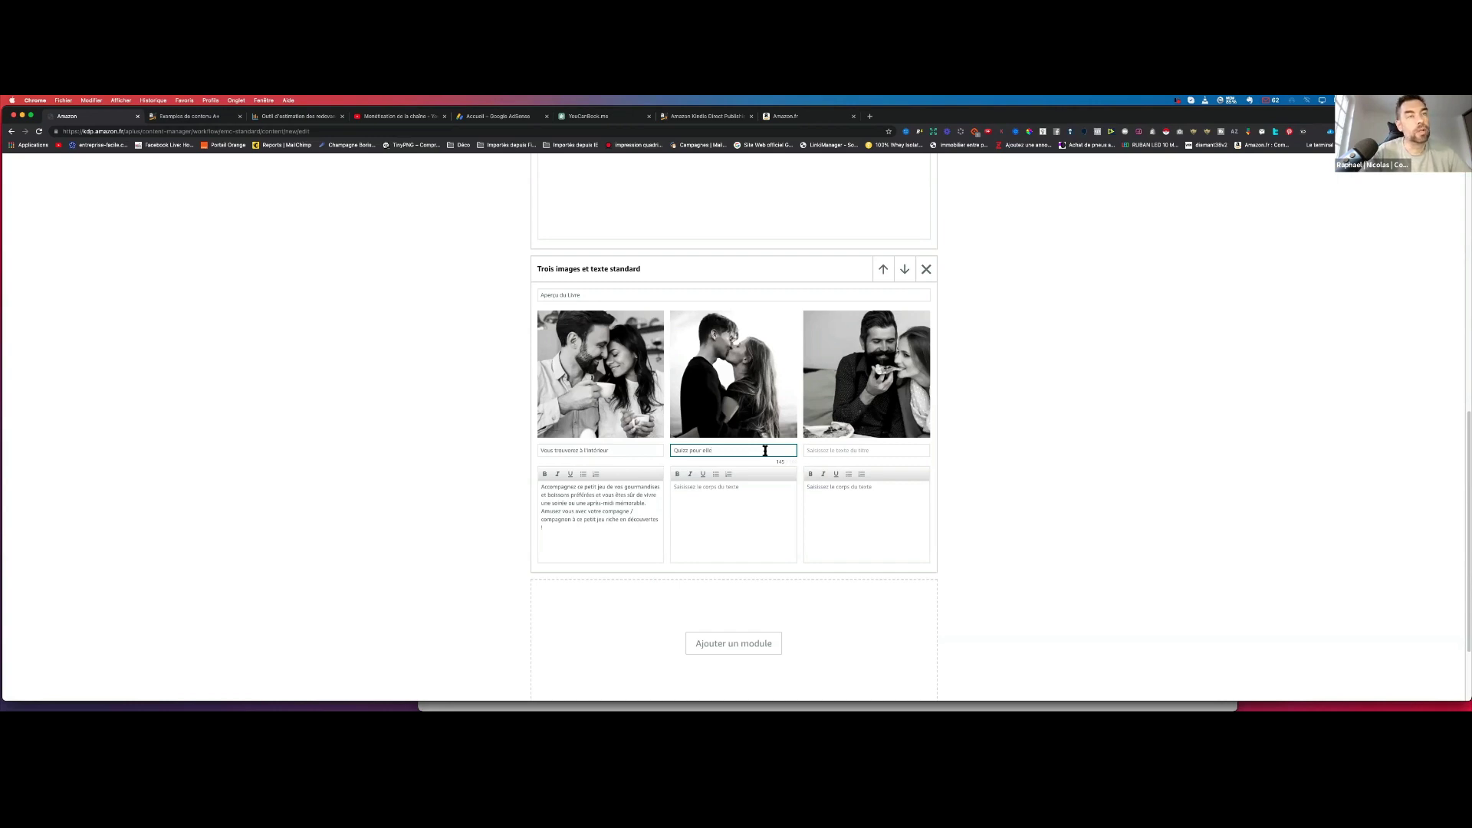
Copy question 3, "Qui a embrassé l'autre en premier ?", with its three answers from the "Quizz amoureux" document into the second column's body text.
click(726, 492)
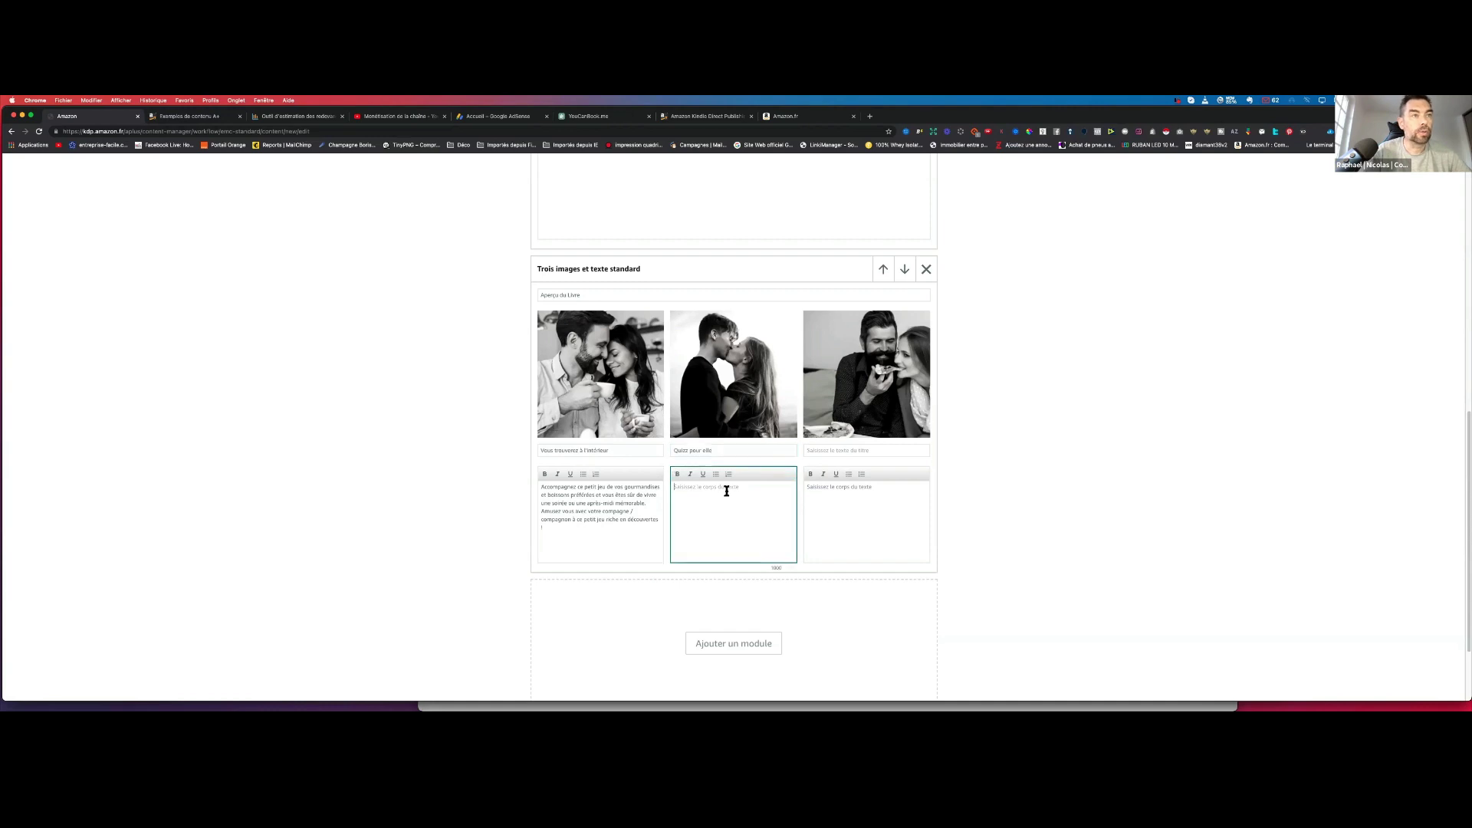
mouse_move(201, 702)
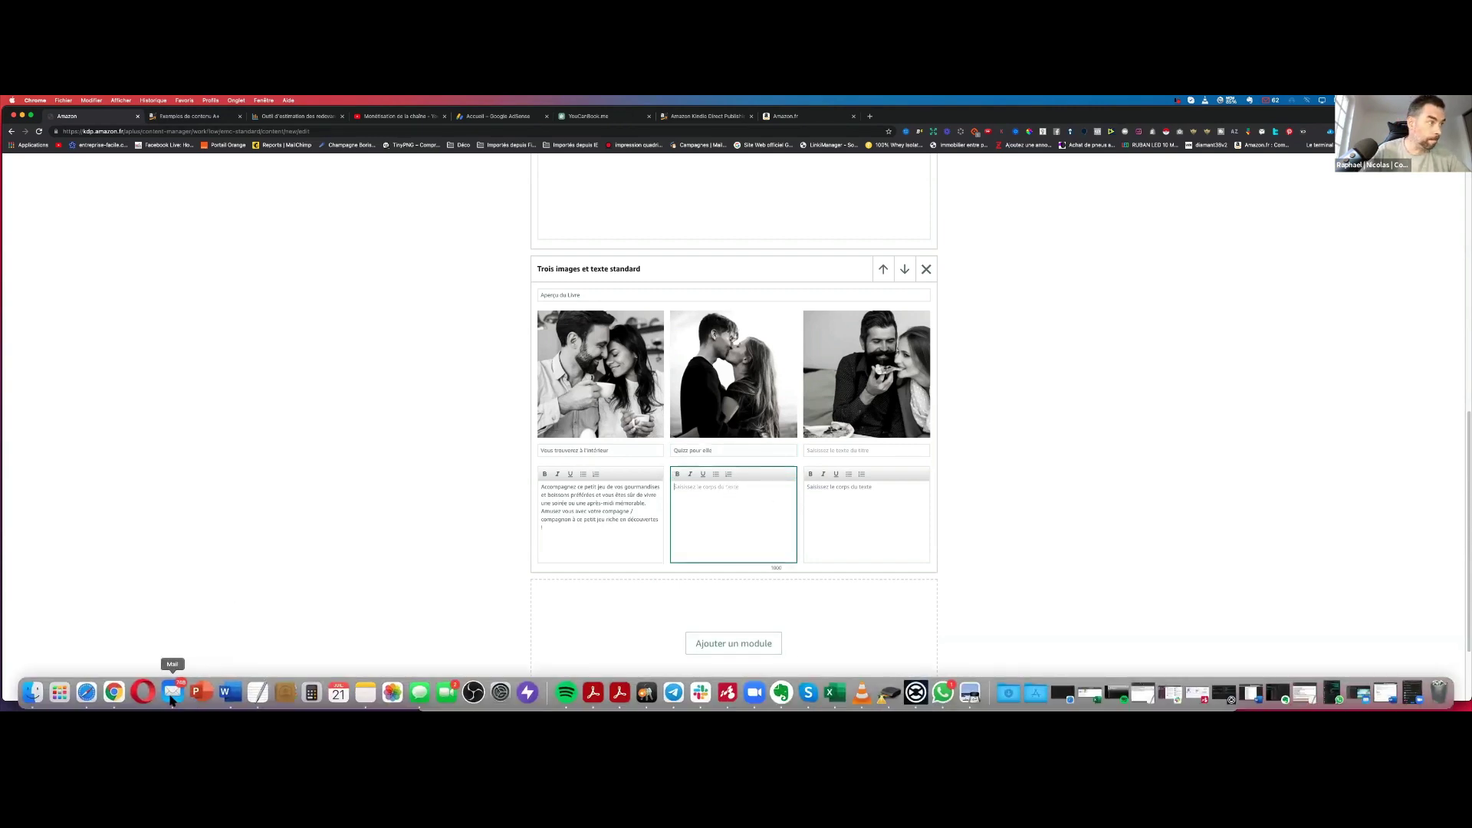
click(258, 692)
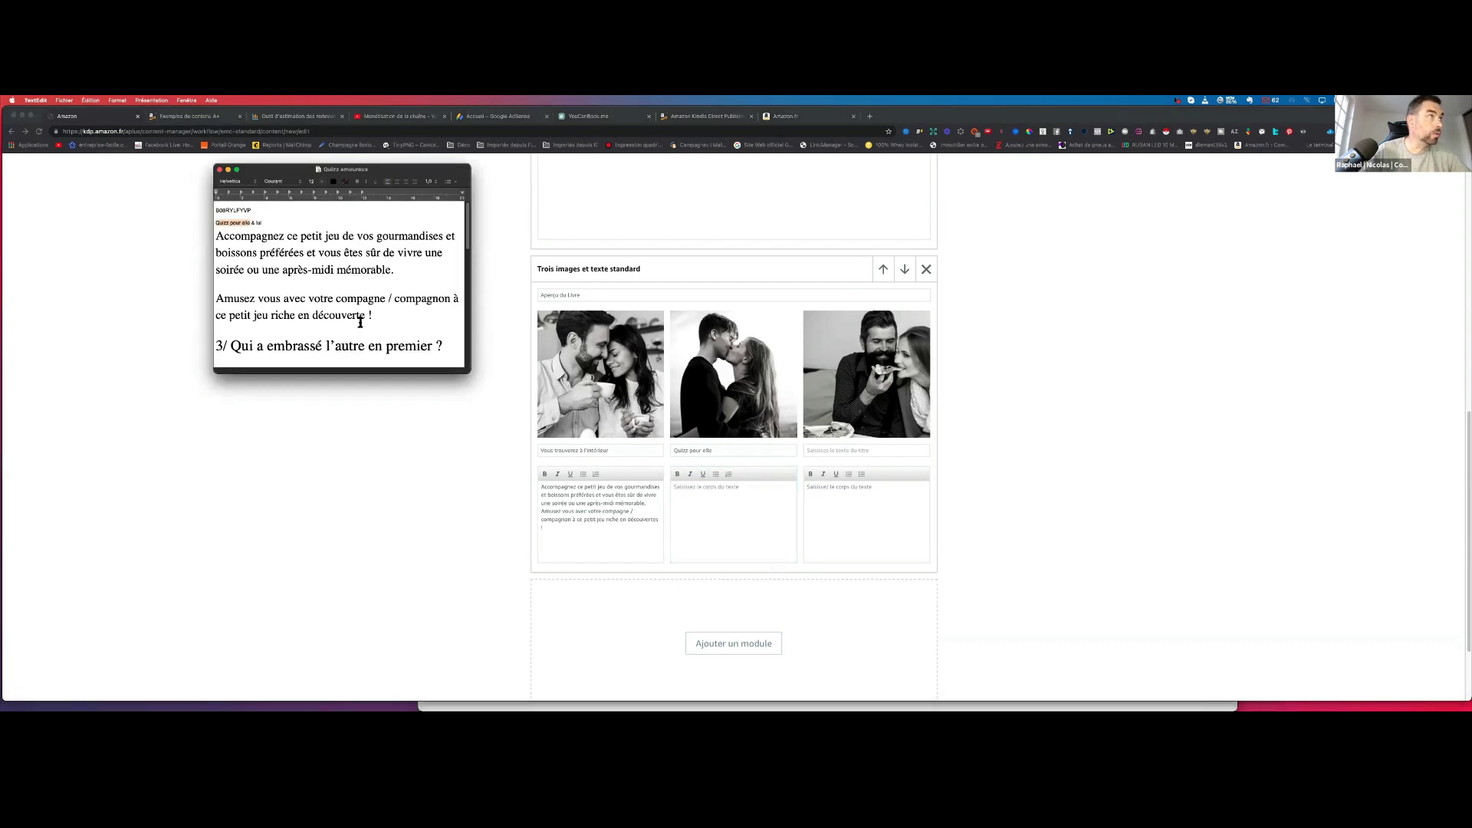
scroll(360, 322, down, 3)
scroll(306, 308, down, 3)
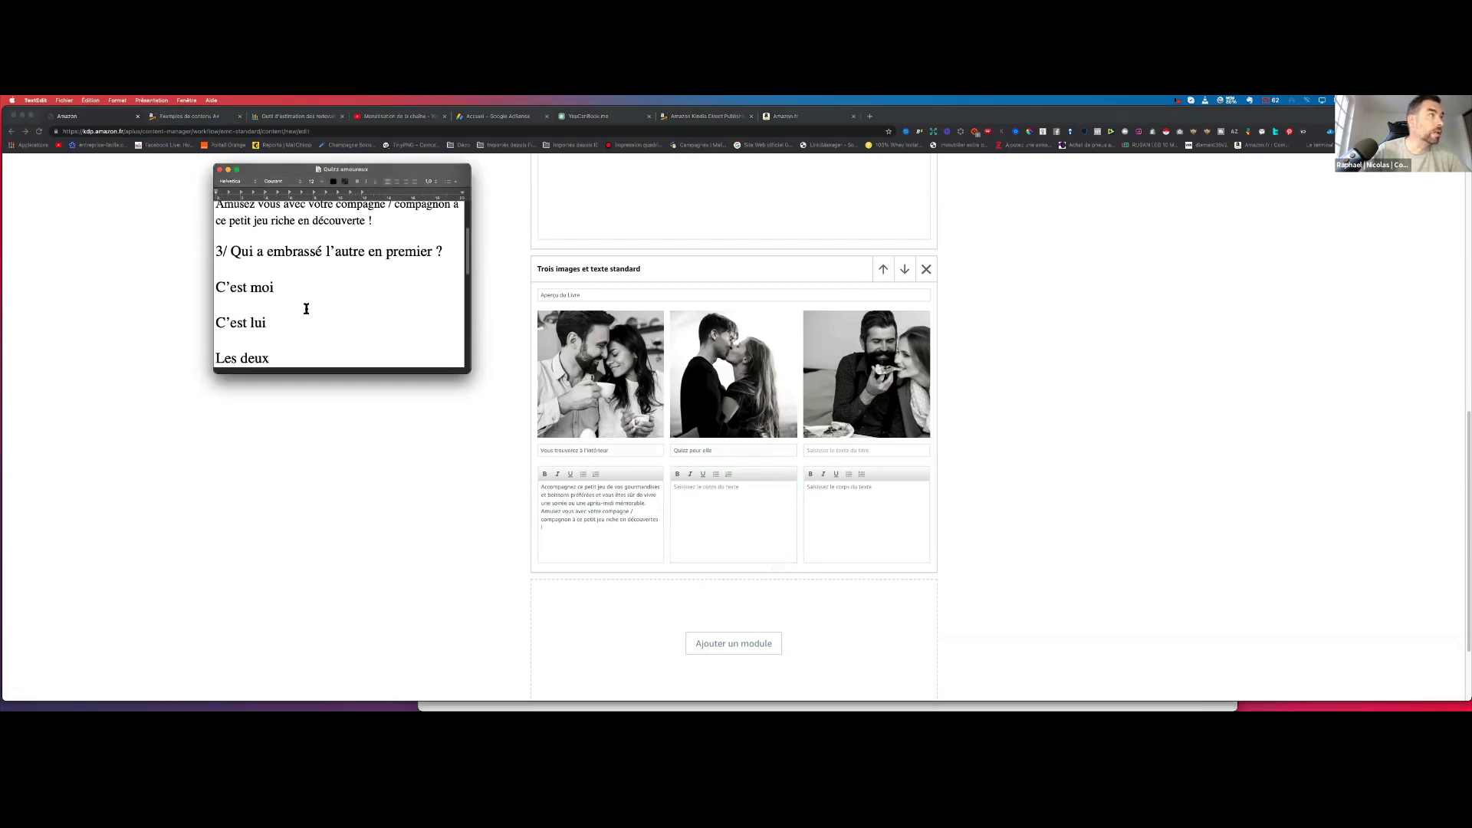
scroll(255, 247, up, 1)
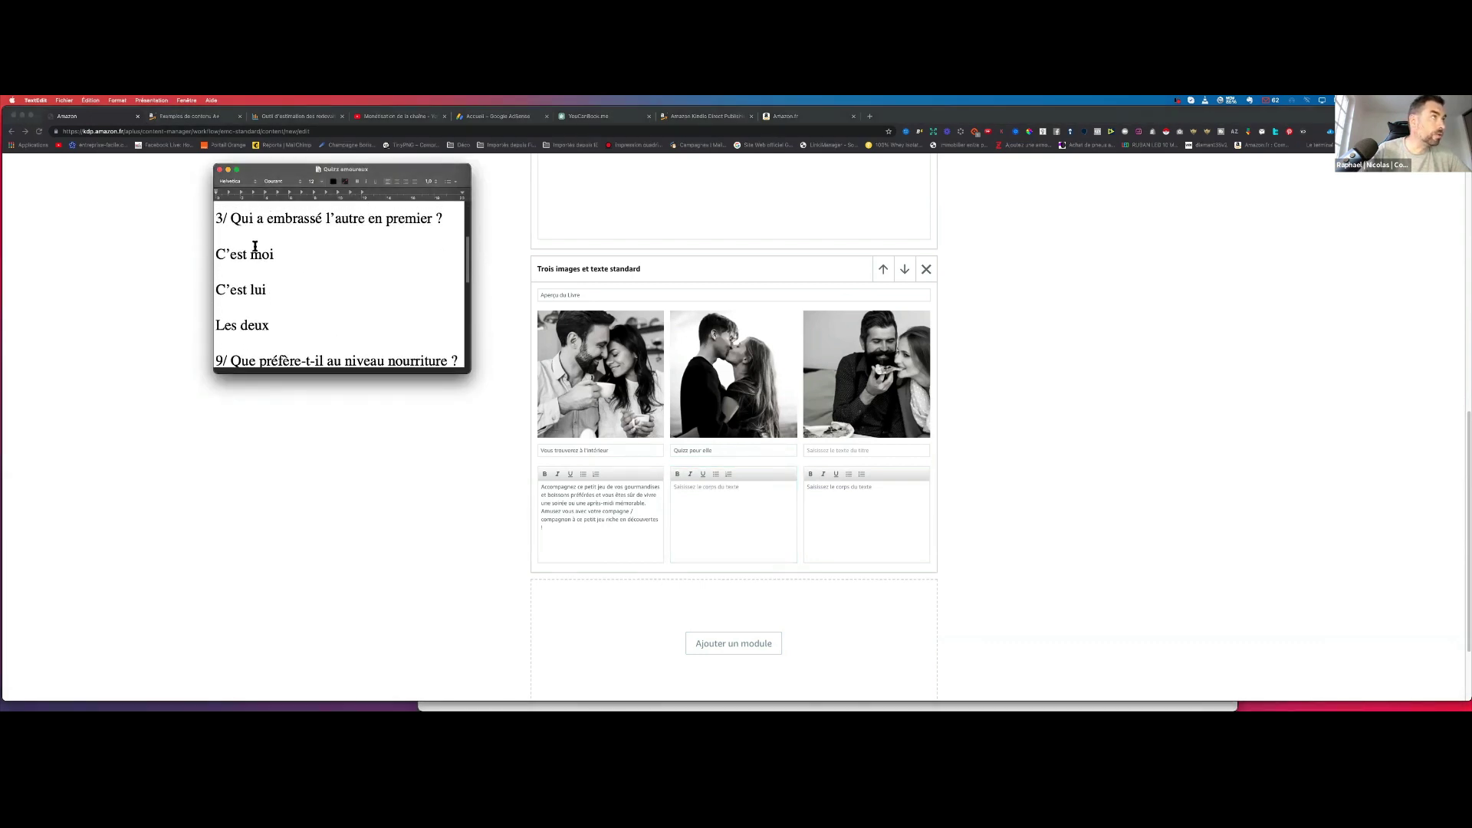
drag(218, 220, 322, 342)
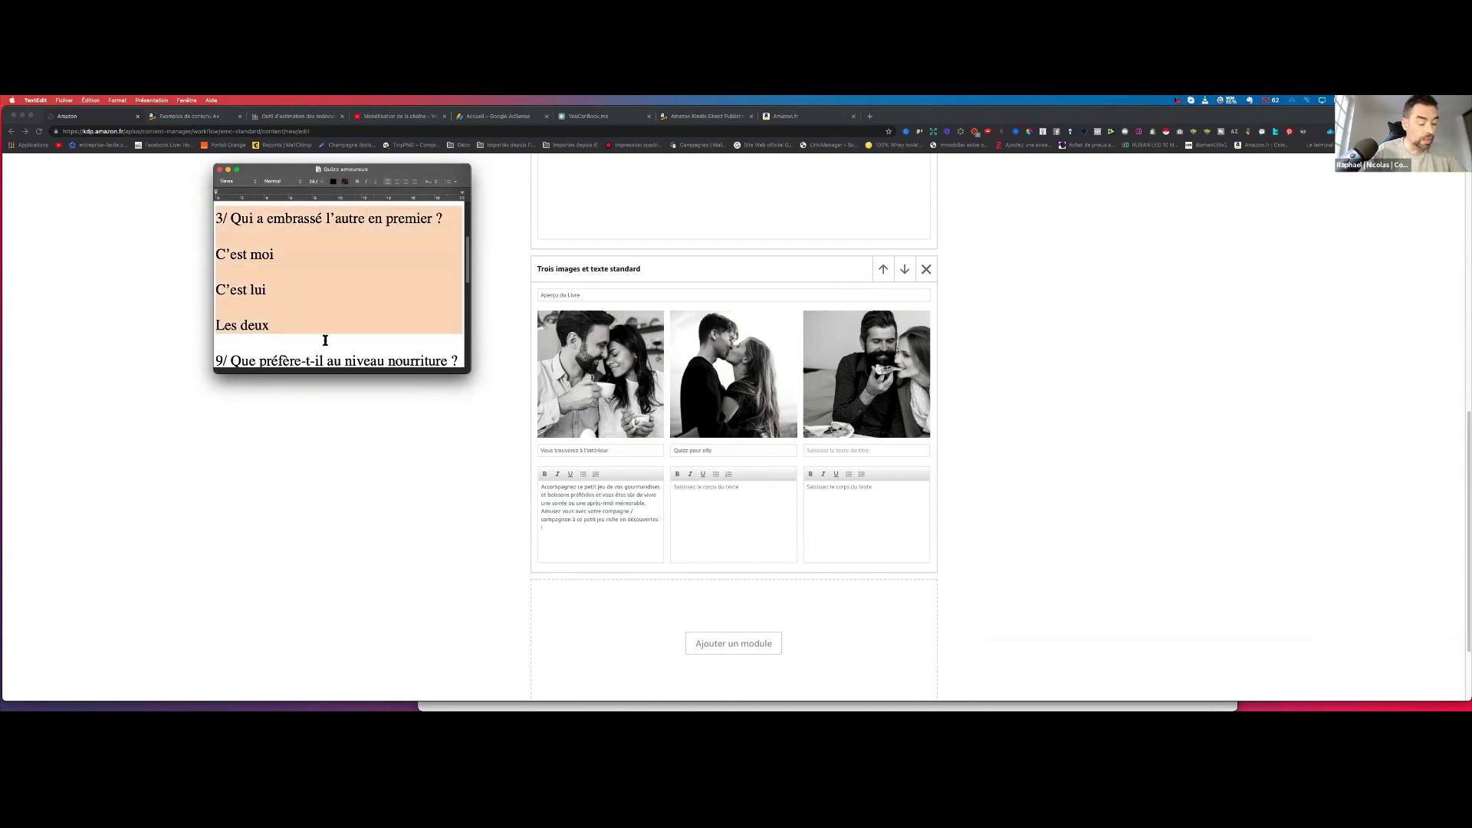
key(super+c)
click(709, 494)
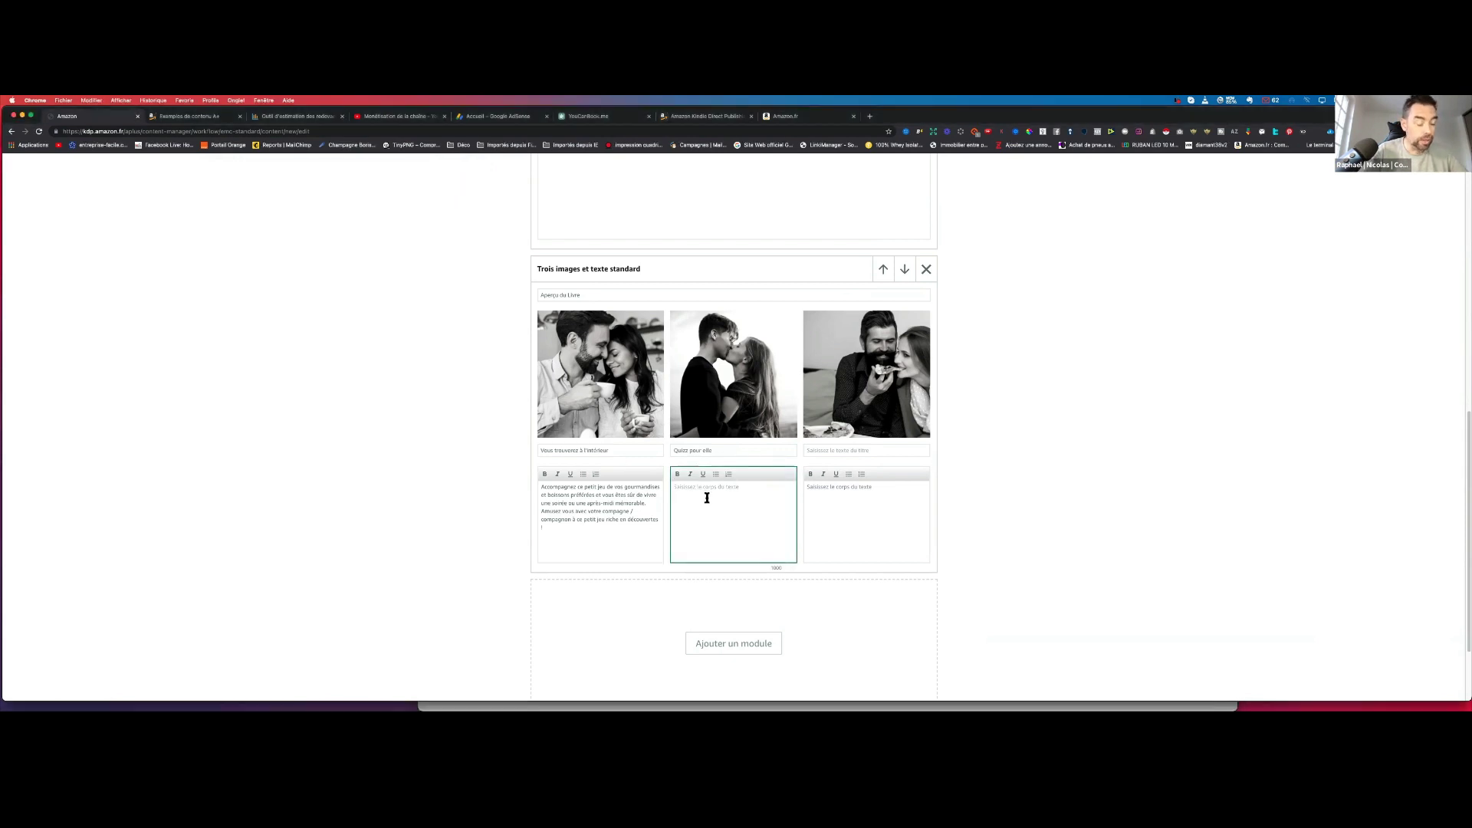
key(super+v)
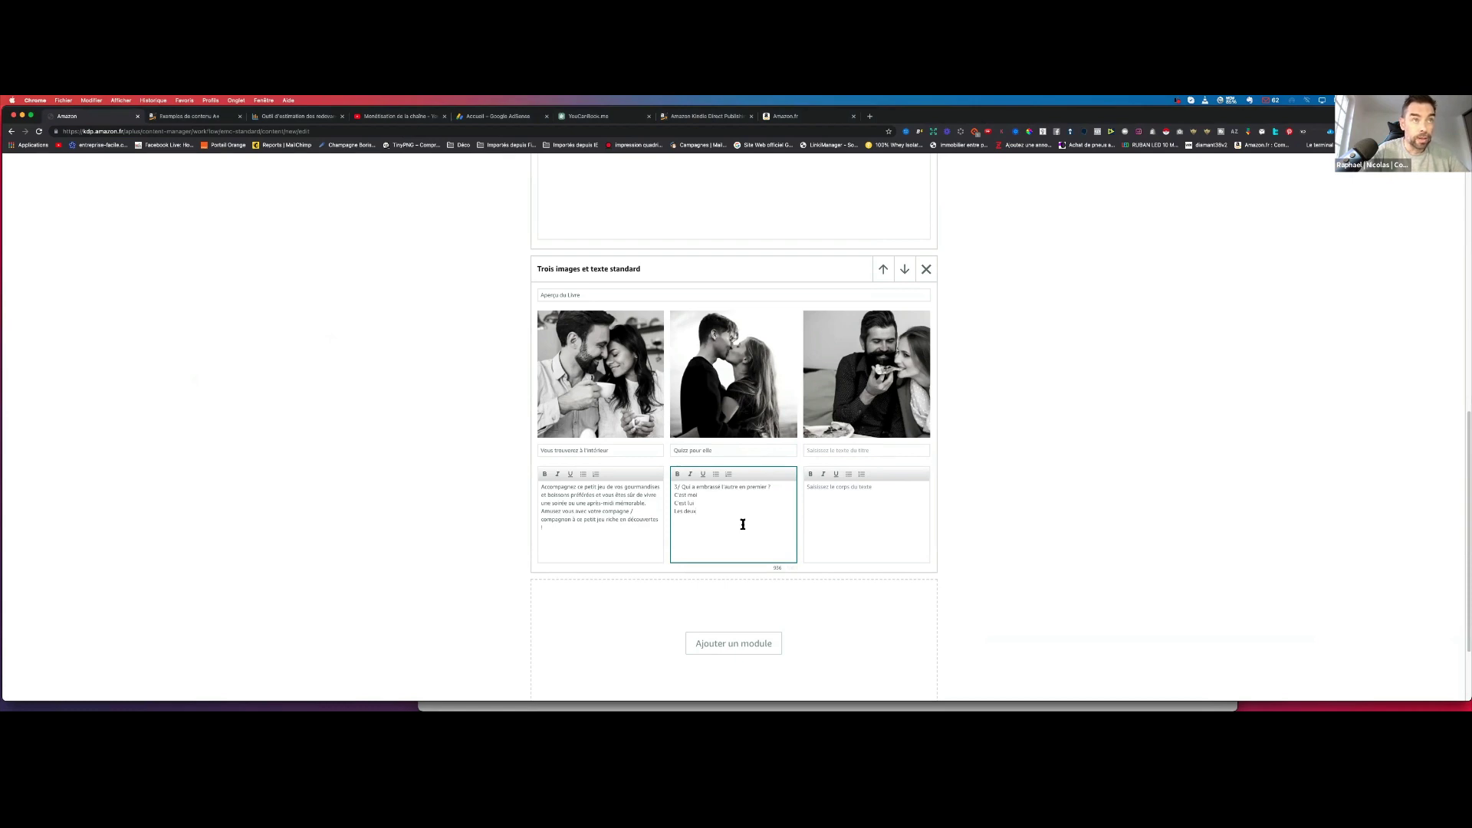
Format the three answers in the second column's body text as a bulleted list.
click(728, 474)
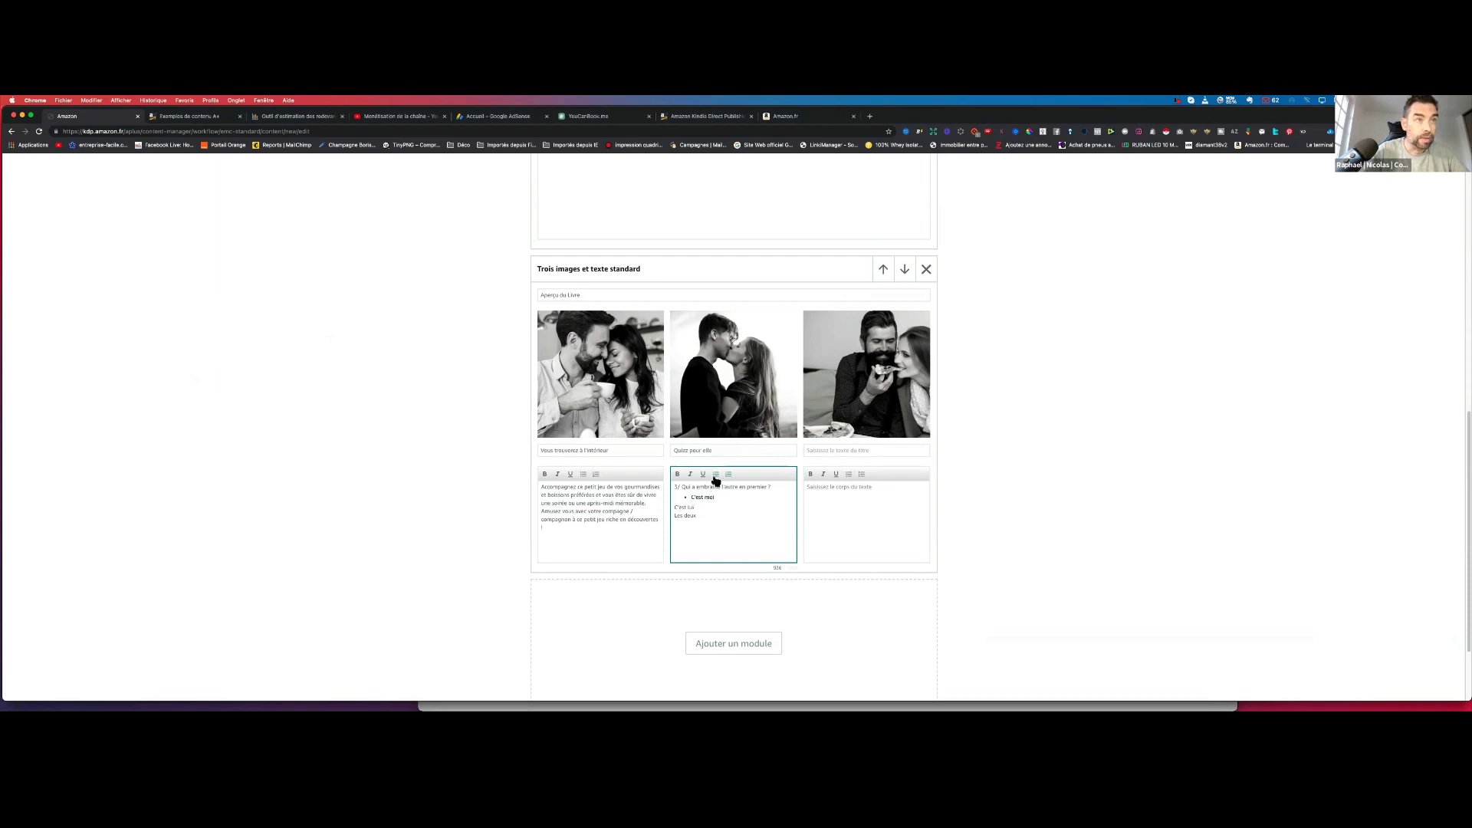
click(714, 475)
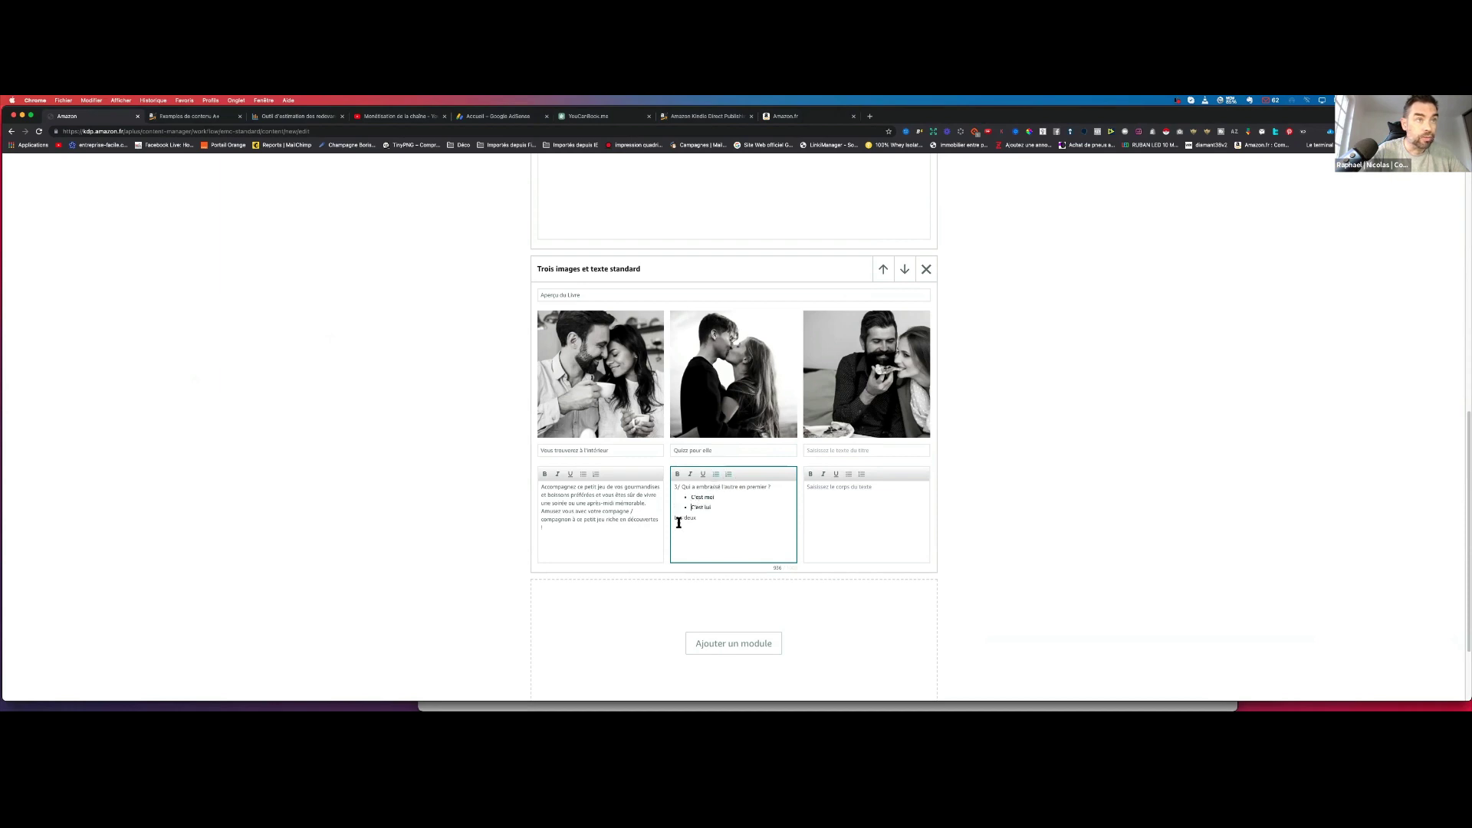
click(715, 475)
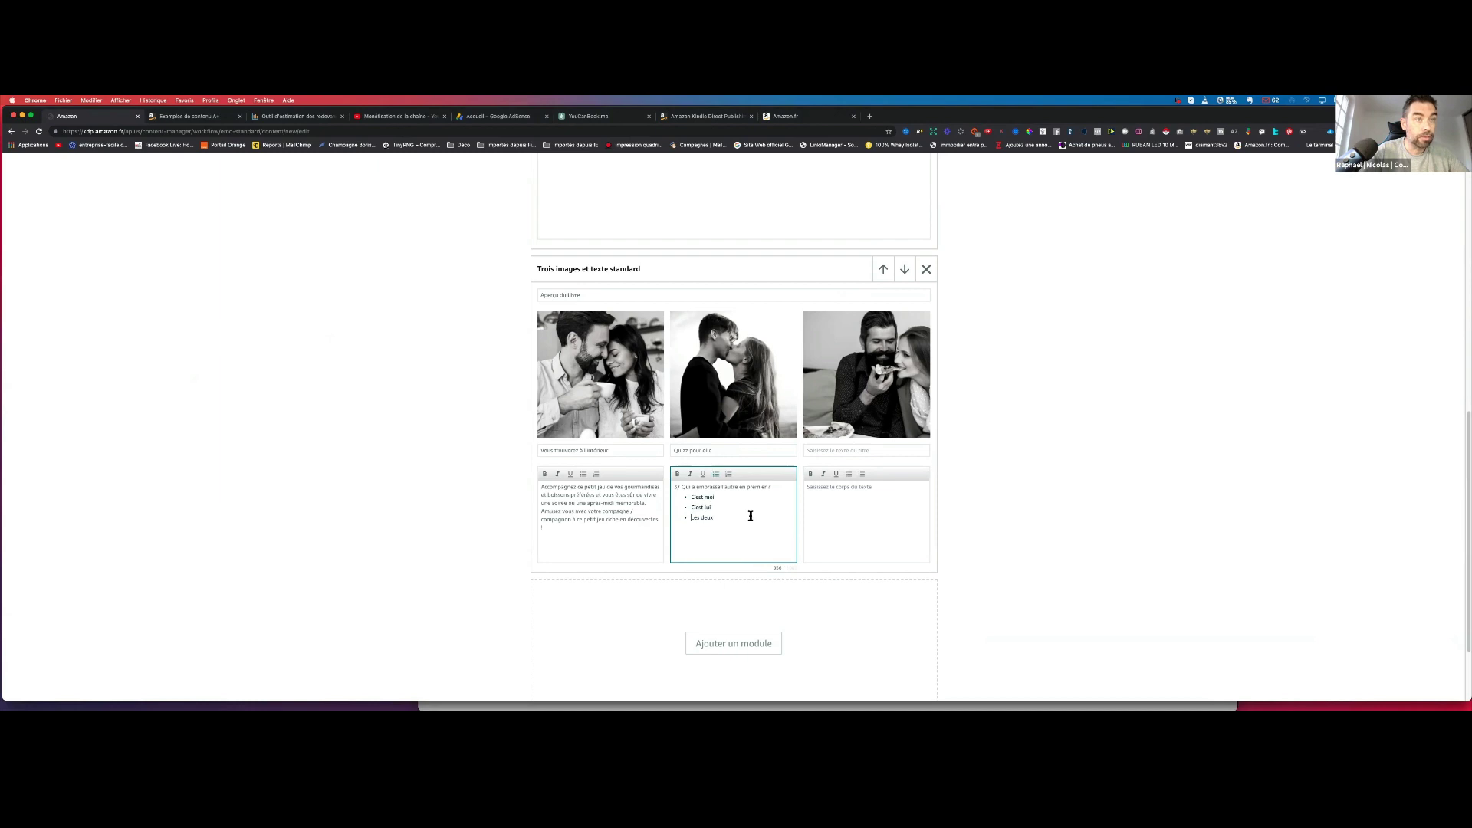
Append "(exemple dans le livre)" to the second column's title and copy the full title into the third column's title.
click(718, 450)
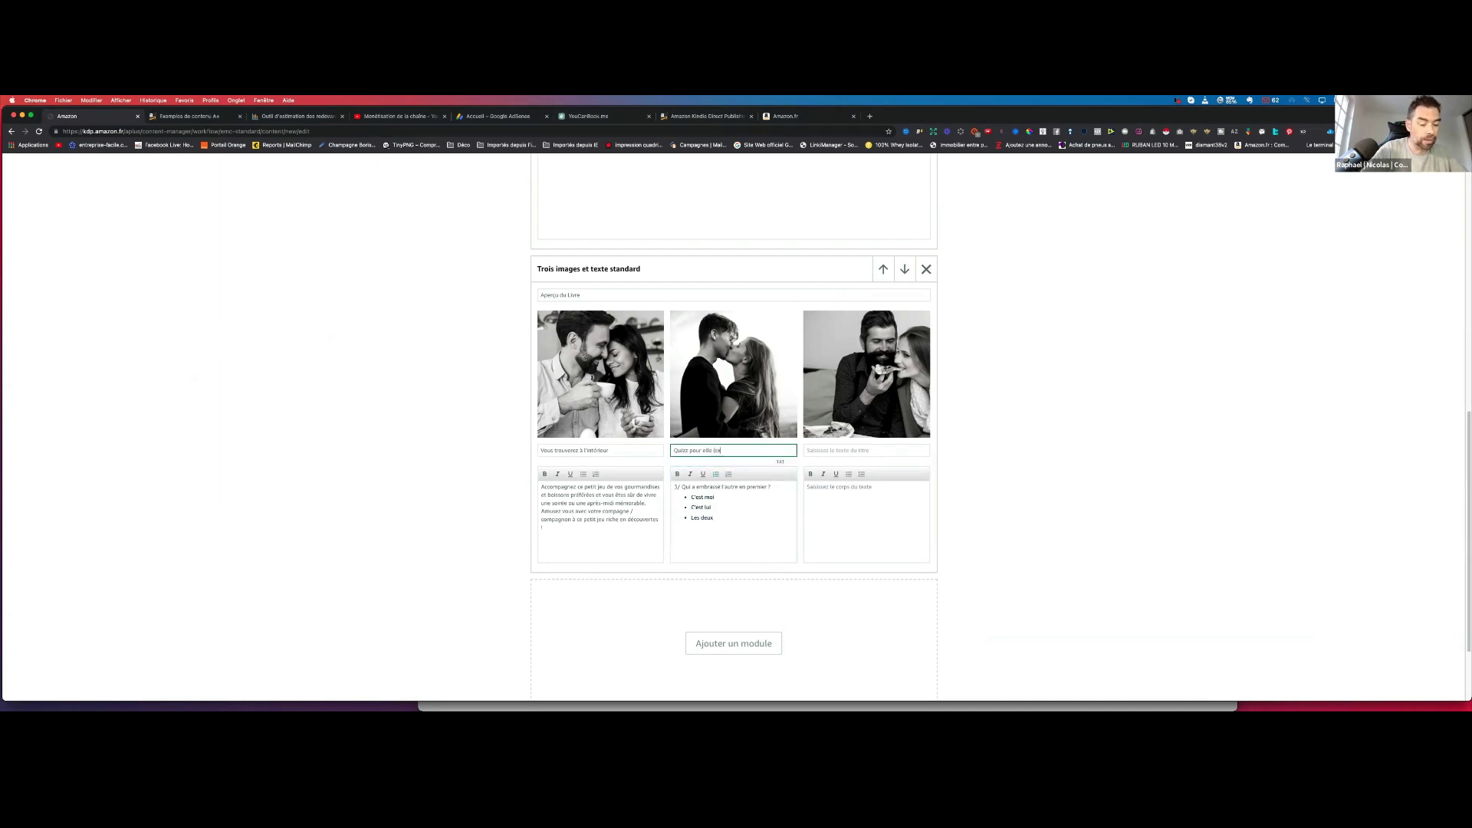
text((exemple d)
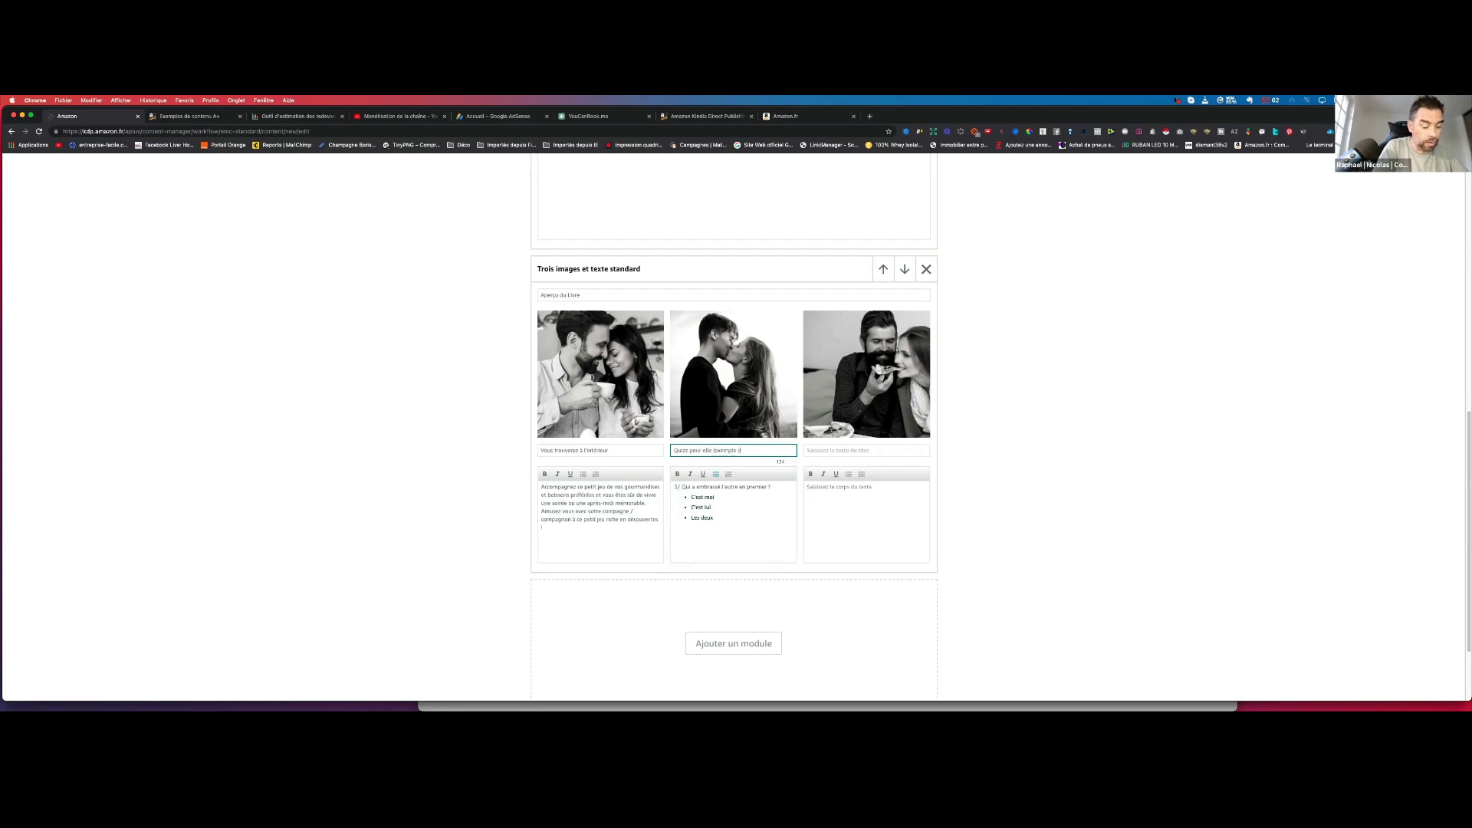
text(ans le livre))
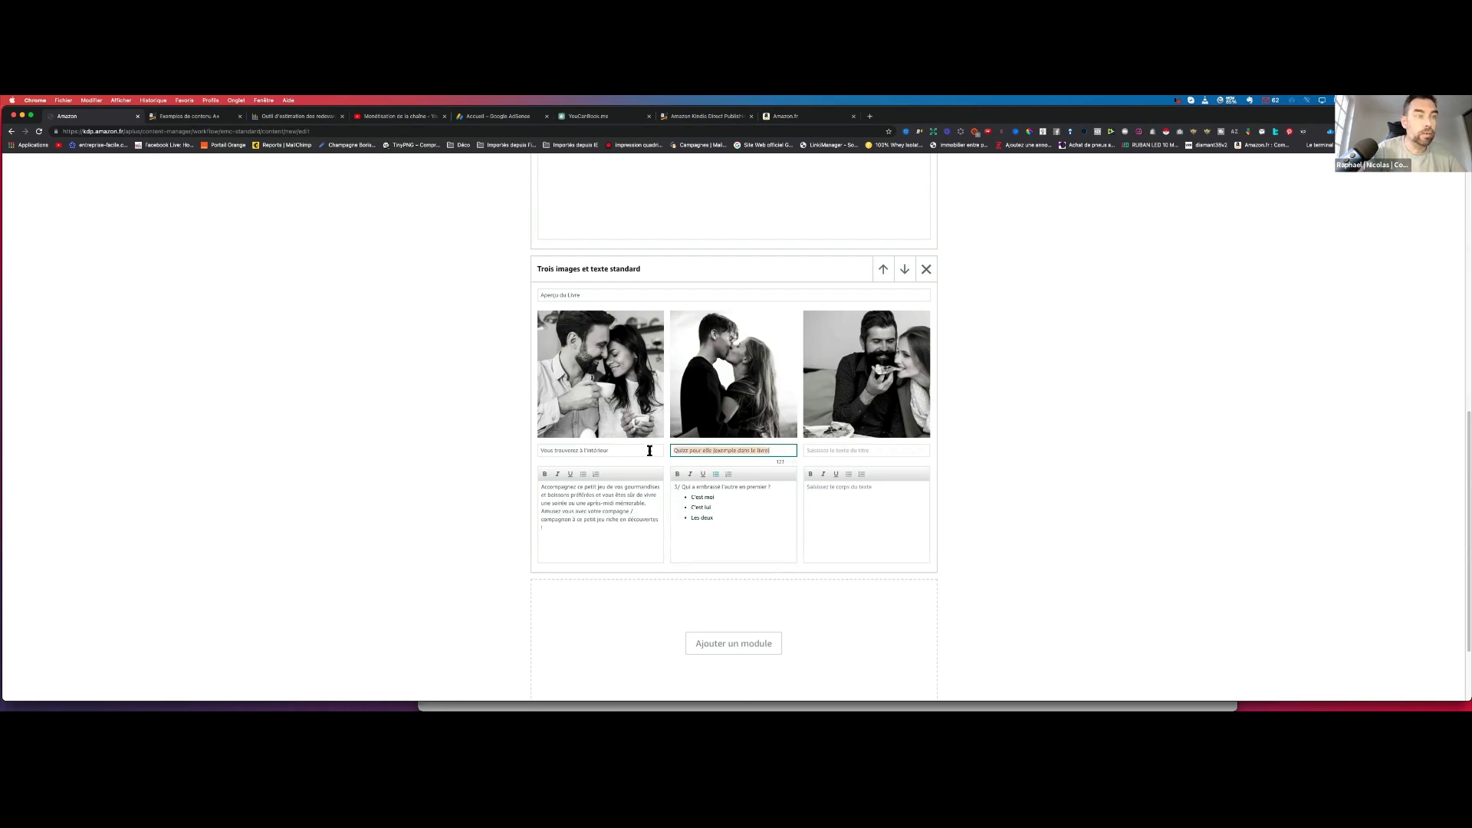
click(865, 453)
key(super+v)
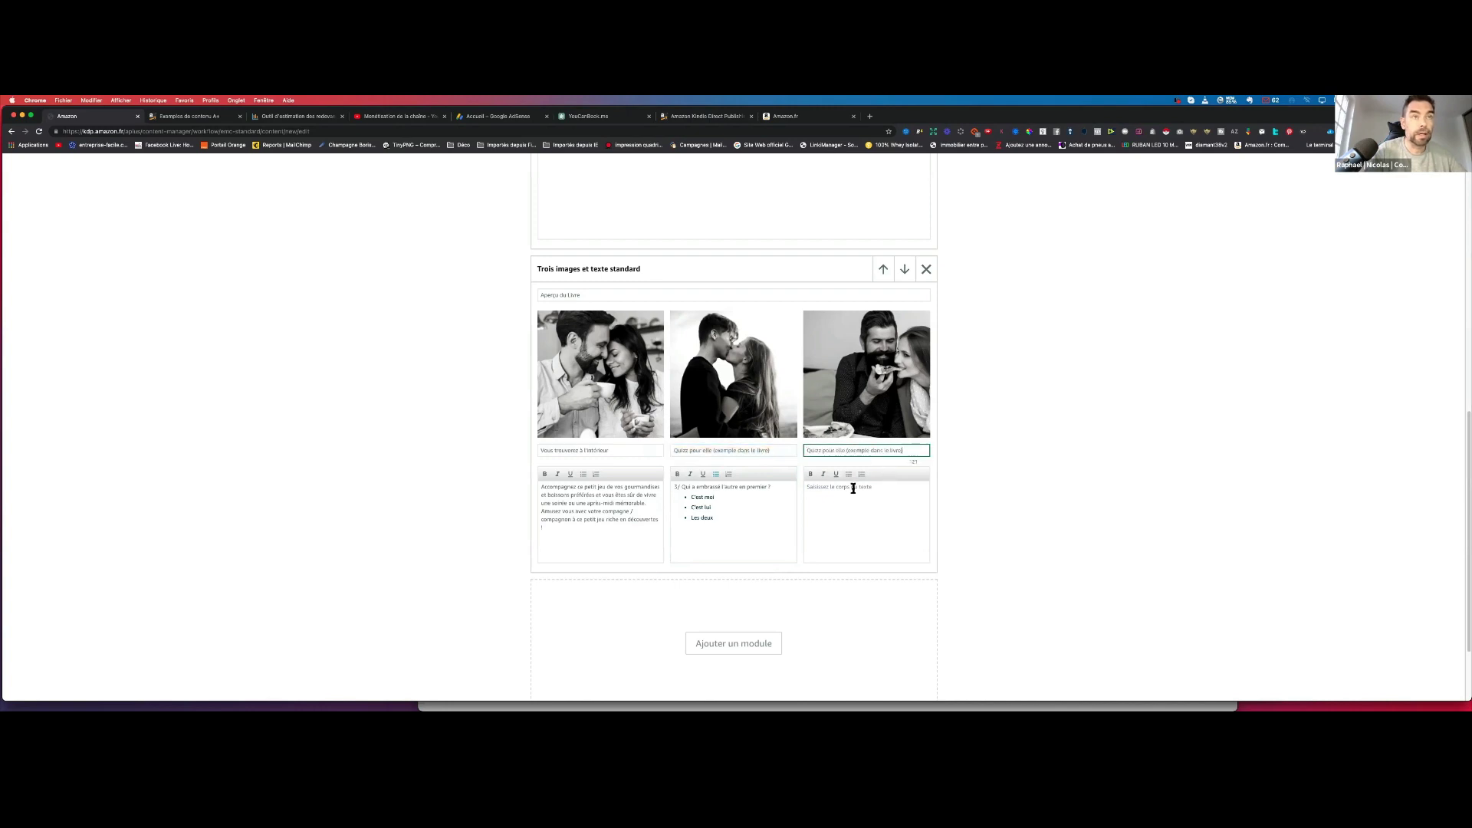
Copy question 9, "Que préfère-t-il au niveau nourriture ?", with its five answers from the "Quizz amoureux" document into the third column's body text.
click(891, 532)
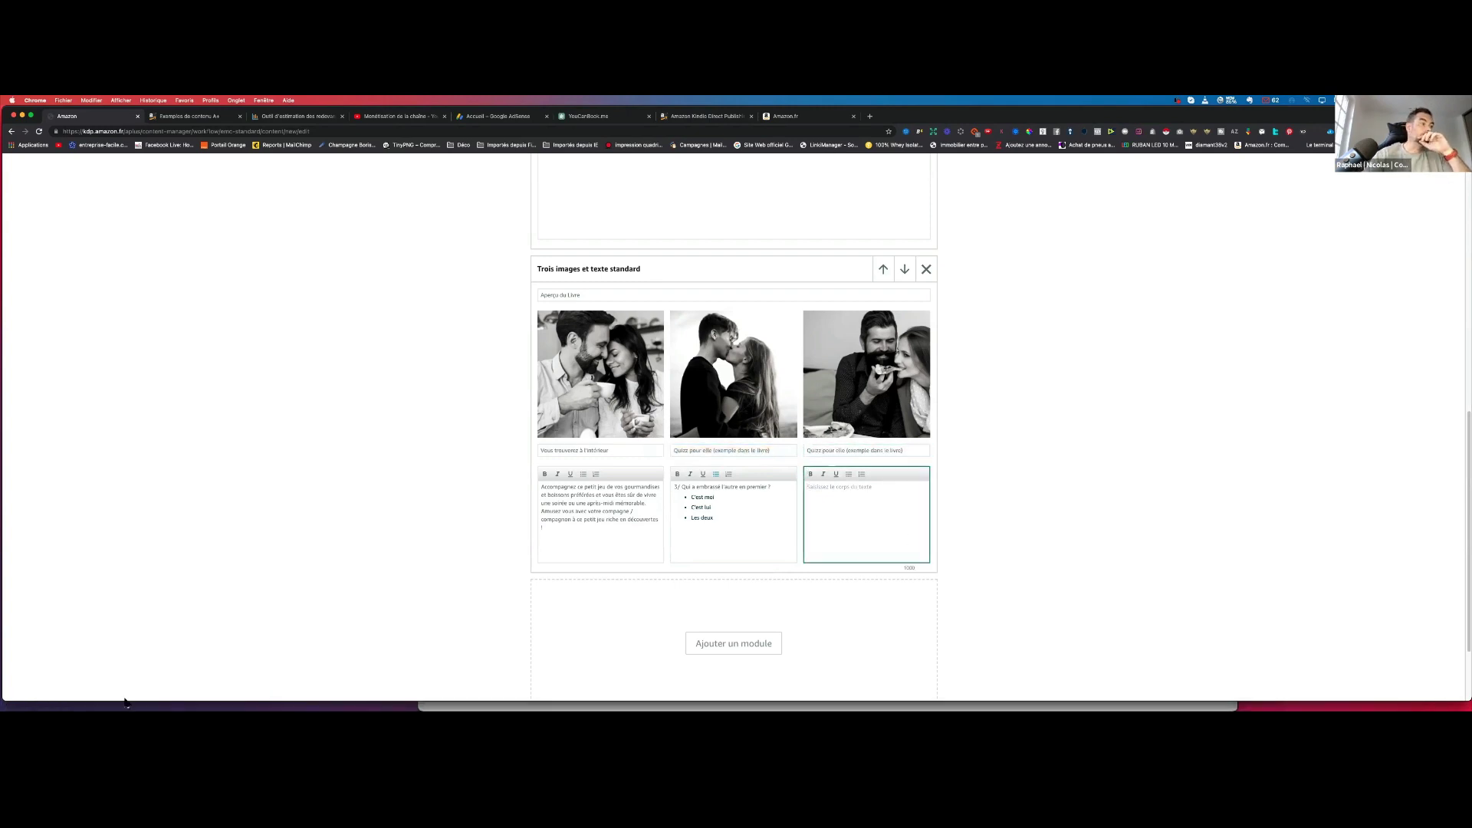
click(256, 693)
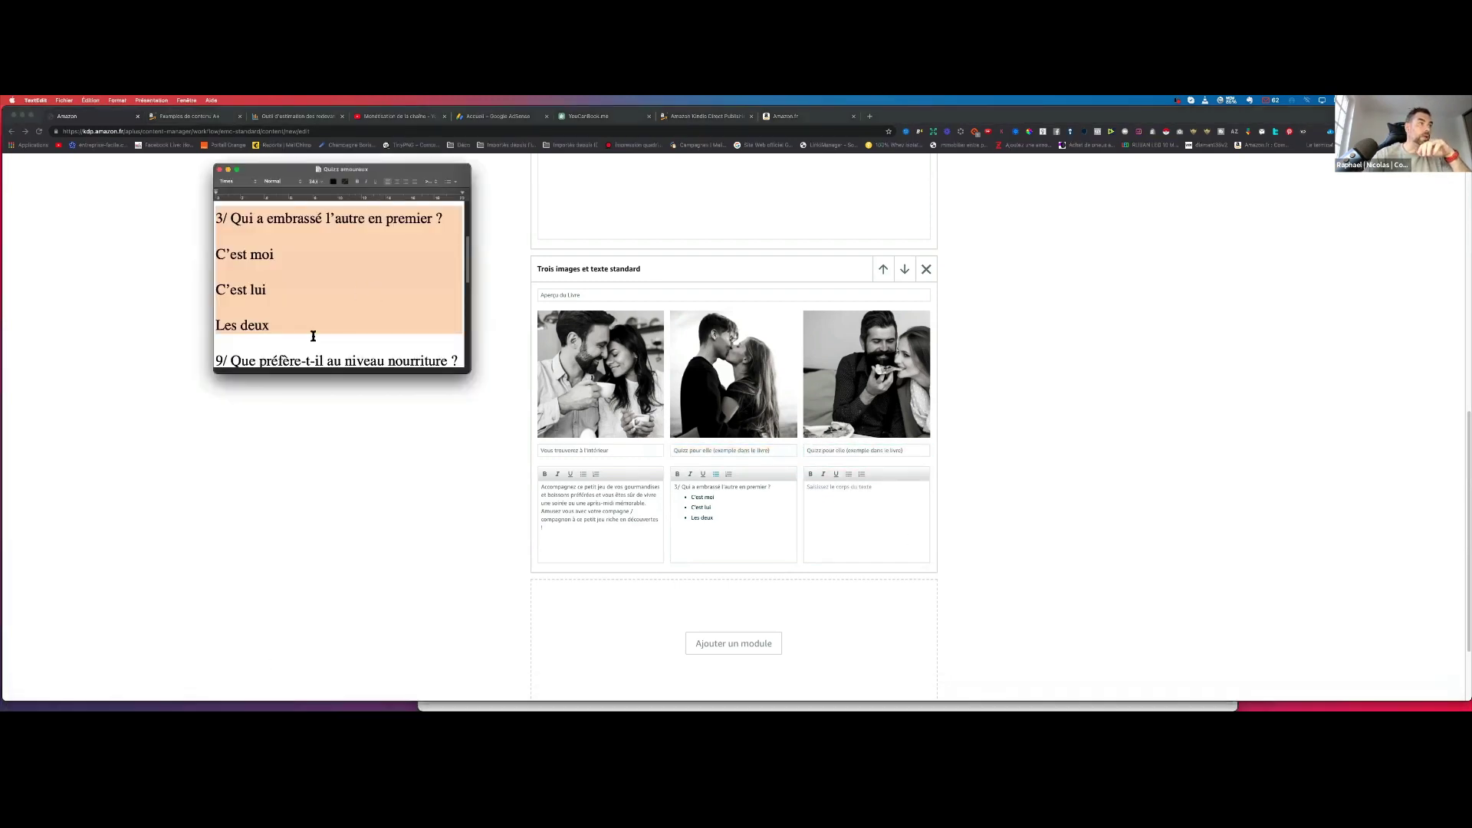
scroll(314, 329, down, 3)
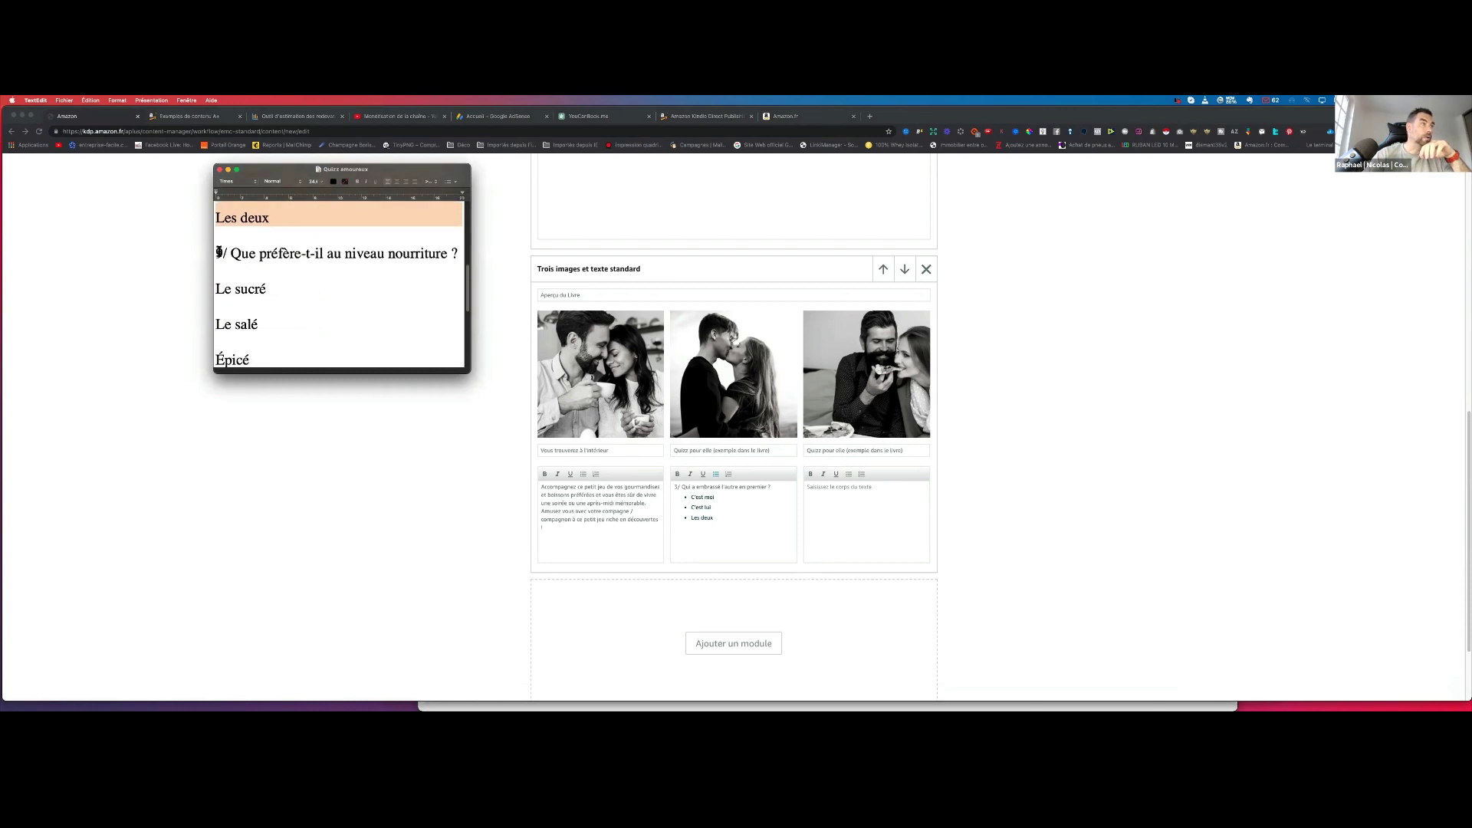
click(217, 254)
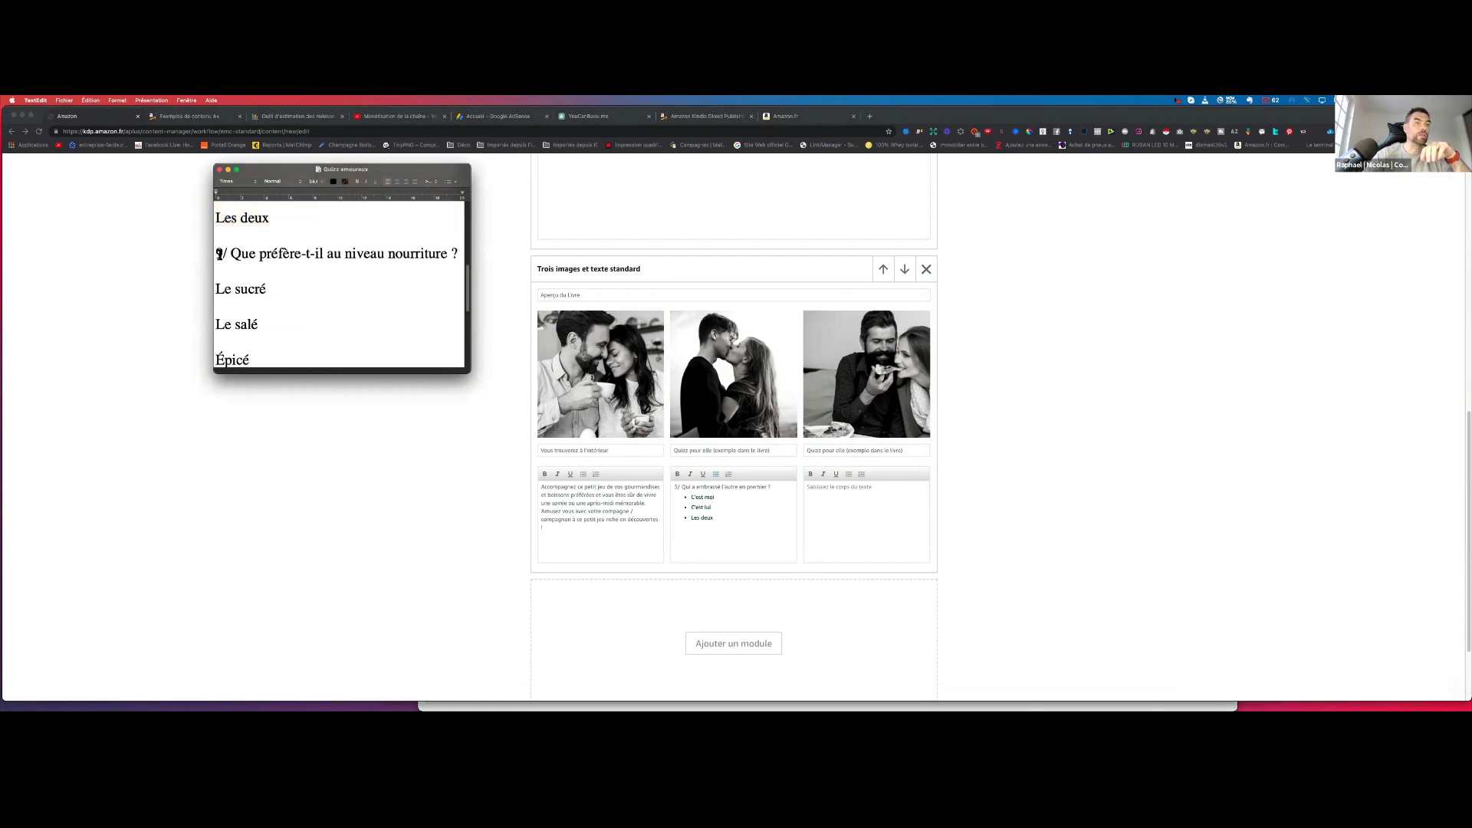
drag(217, 253, 421, 273)
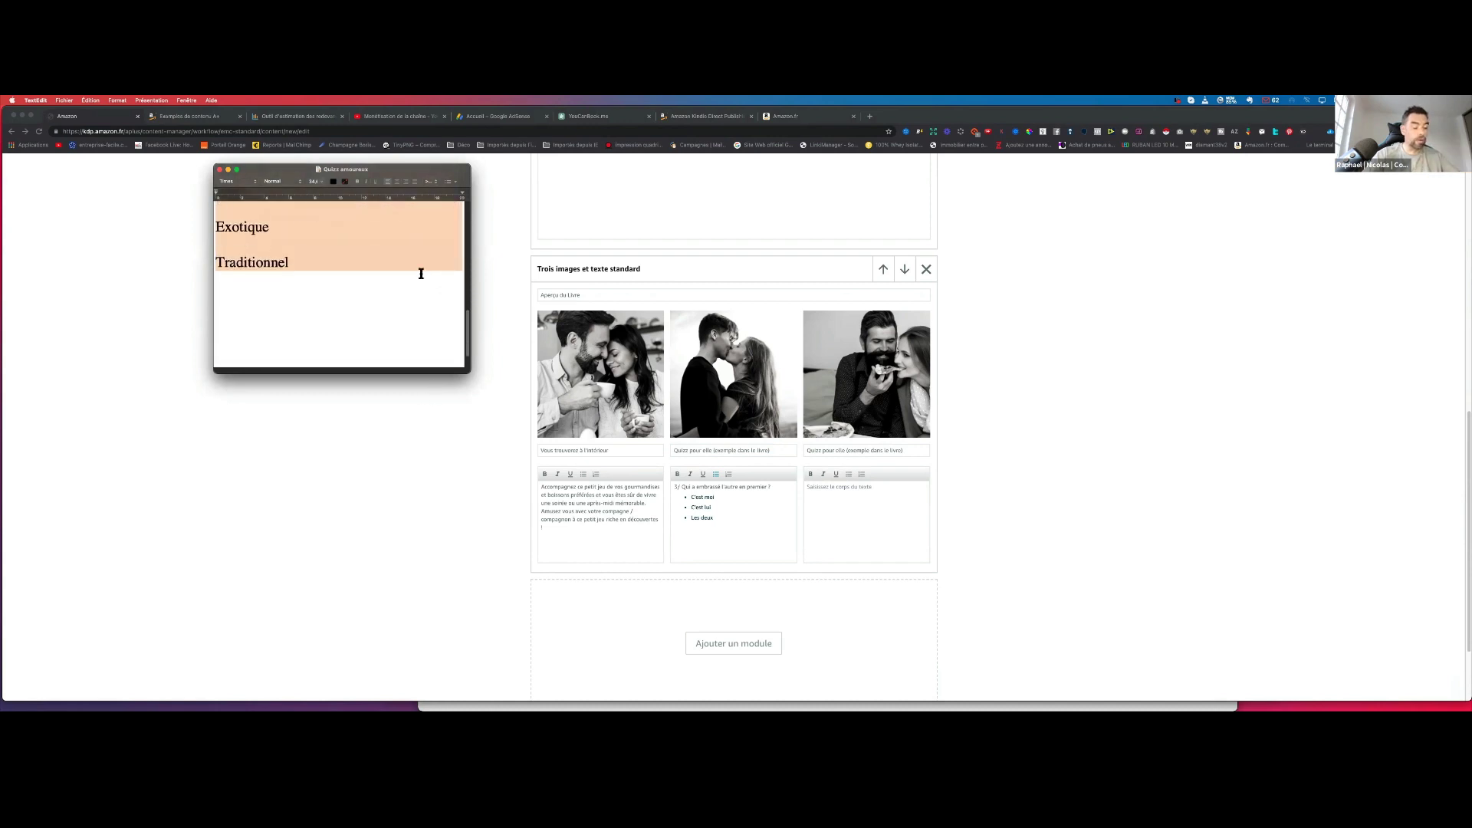
click(821, 495)
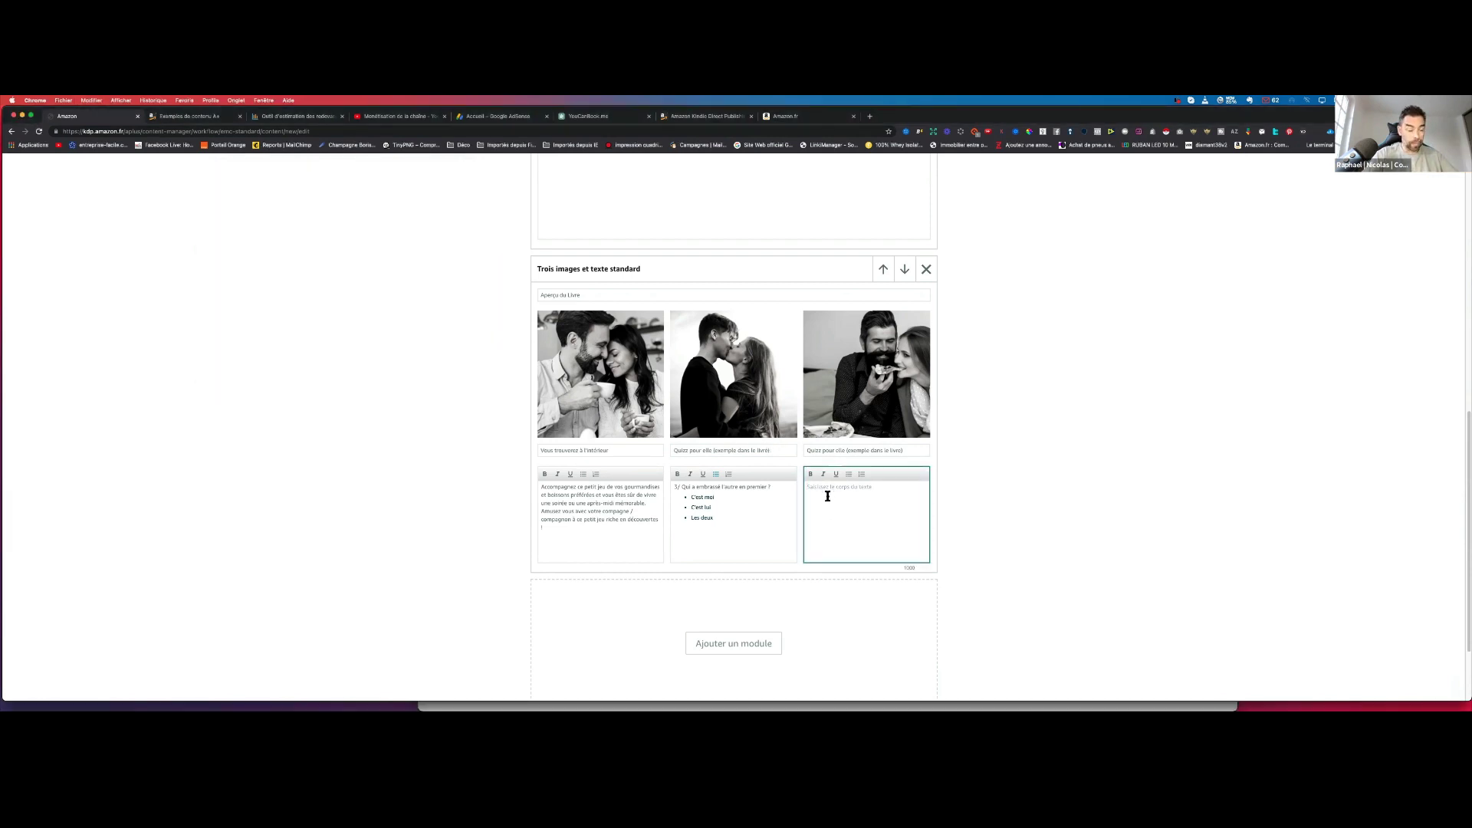
text(9/ Que préfère-t-il au niveau nourriture ? Le sucré Le salé Épicé Exotique Traditionnel)
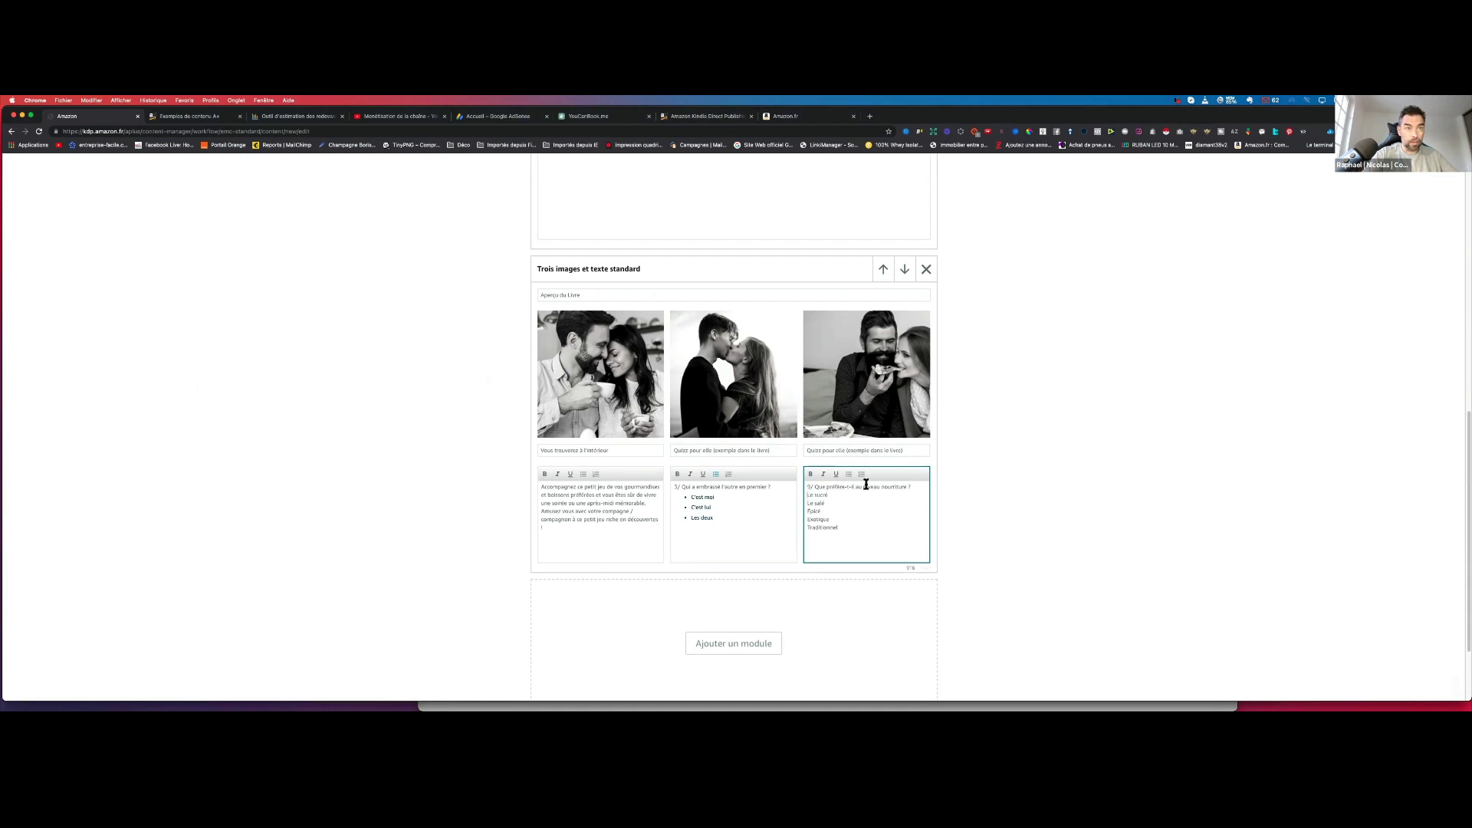
Format the five answers under question 9, from "Le sucré" to "Traditionnel", as a bulleted list.
click(849, 476)
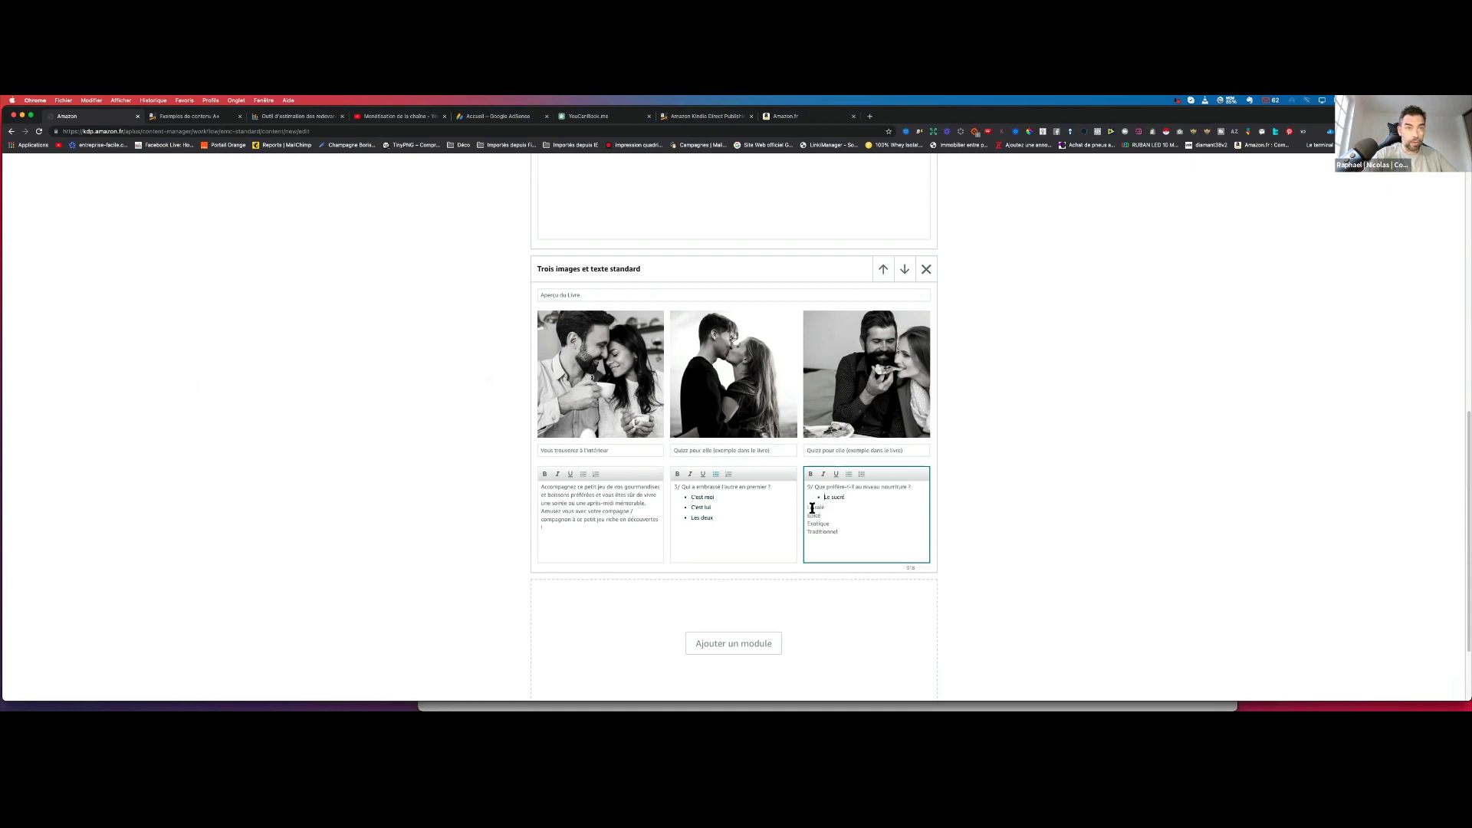
click(850, 476)
click(849, 475)
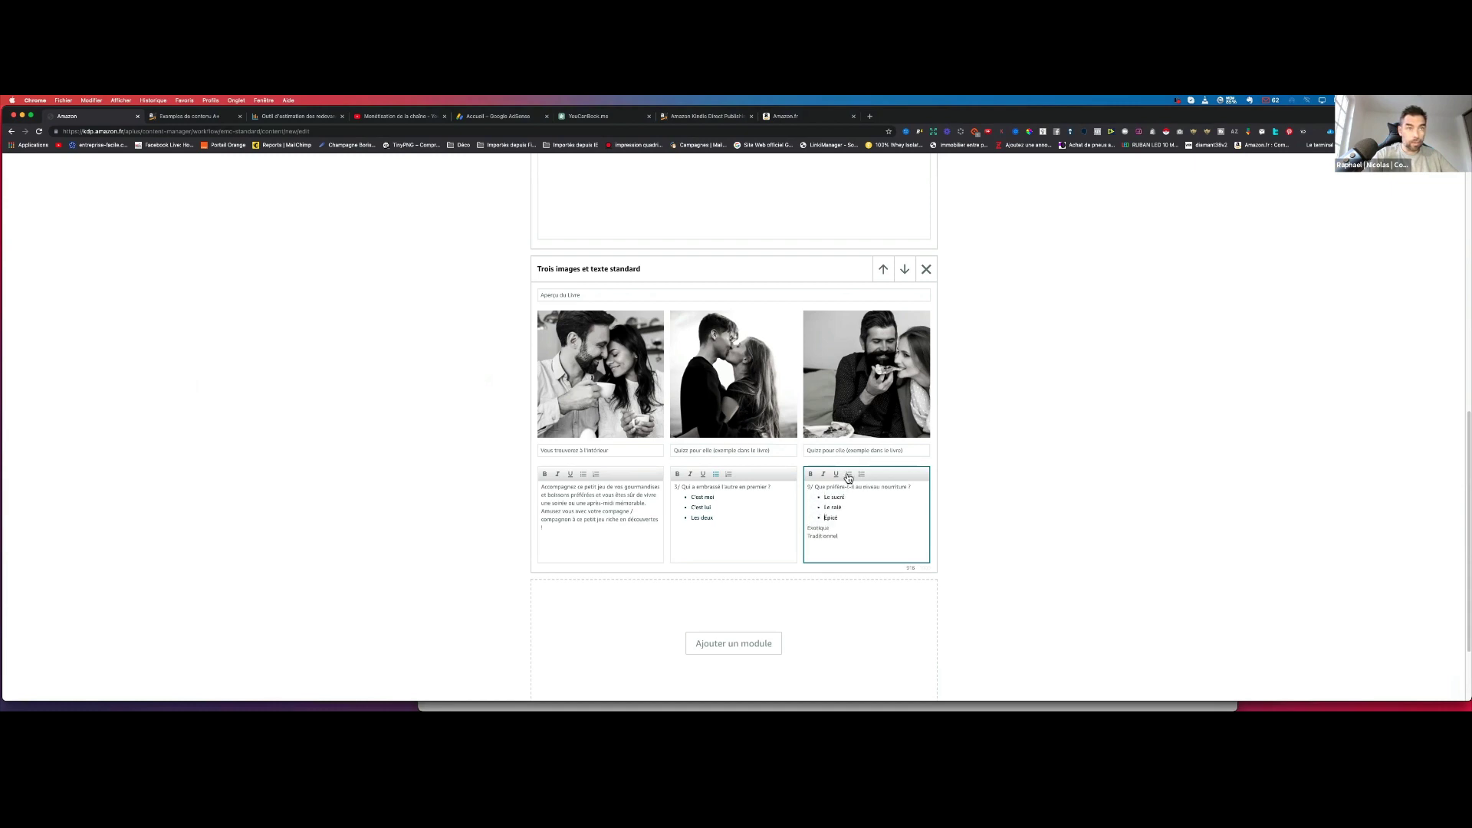
click(849, 476)
click(849, 476)
Try moving the header image module below the three-image module, and return it to its original place above.
scroll(1011, 541, up, 6)
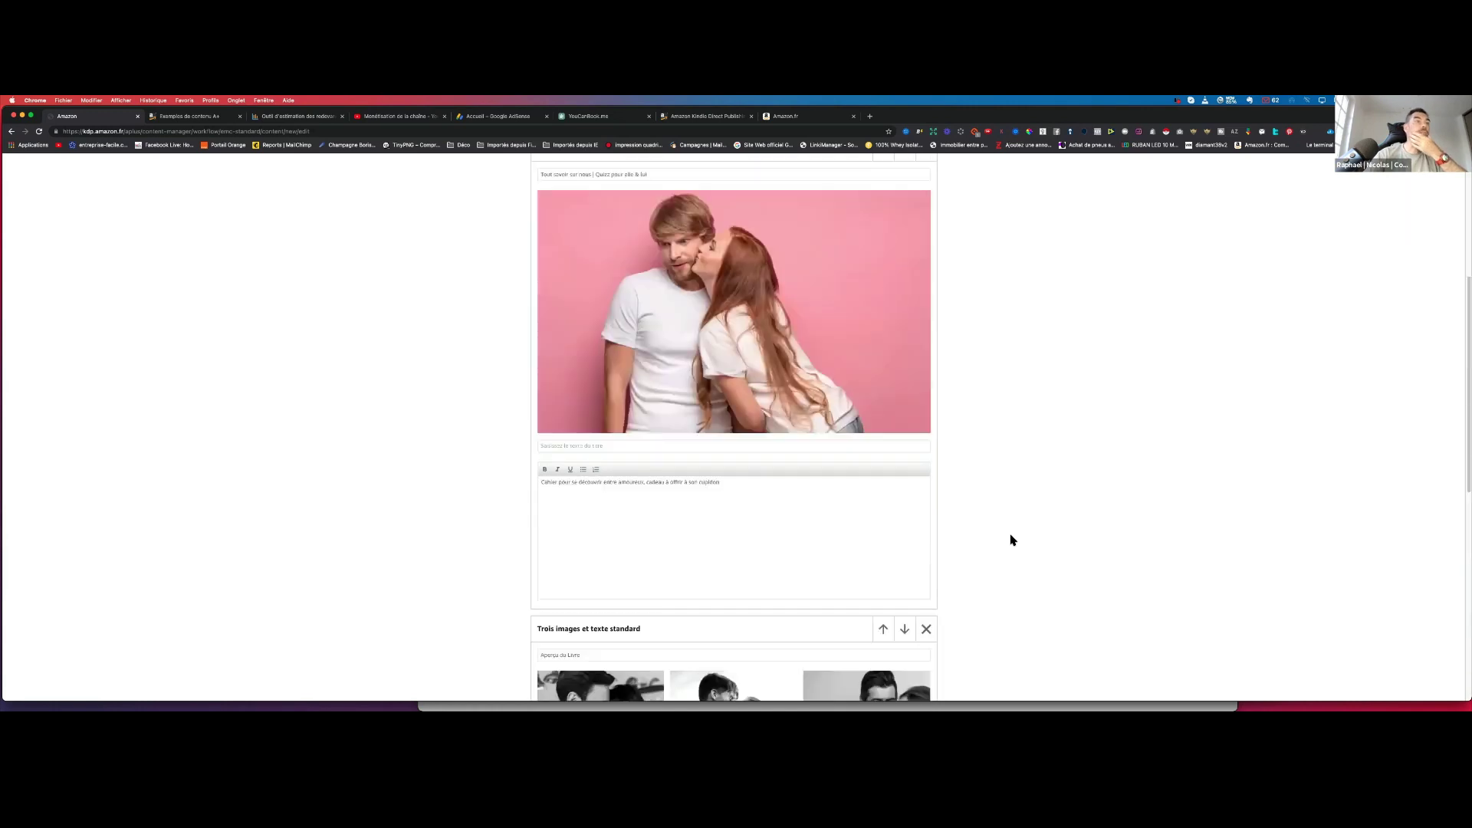
scroll(1011, 541, down, 7)
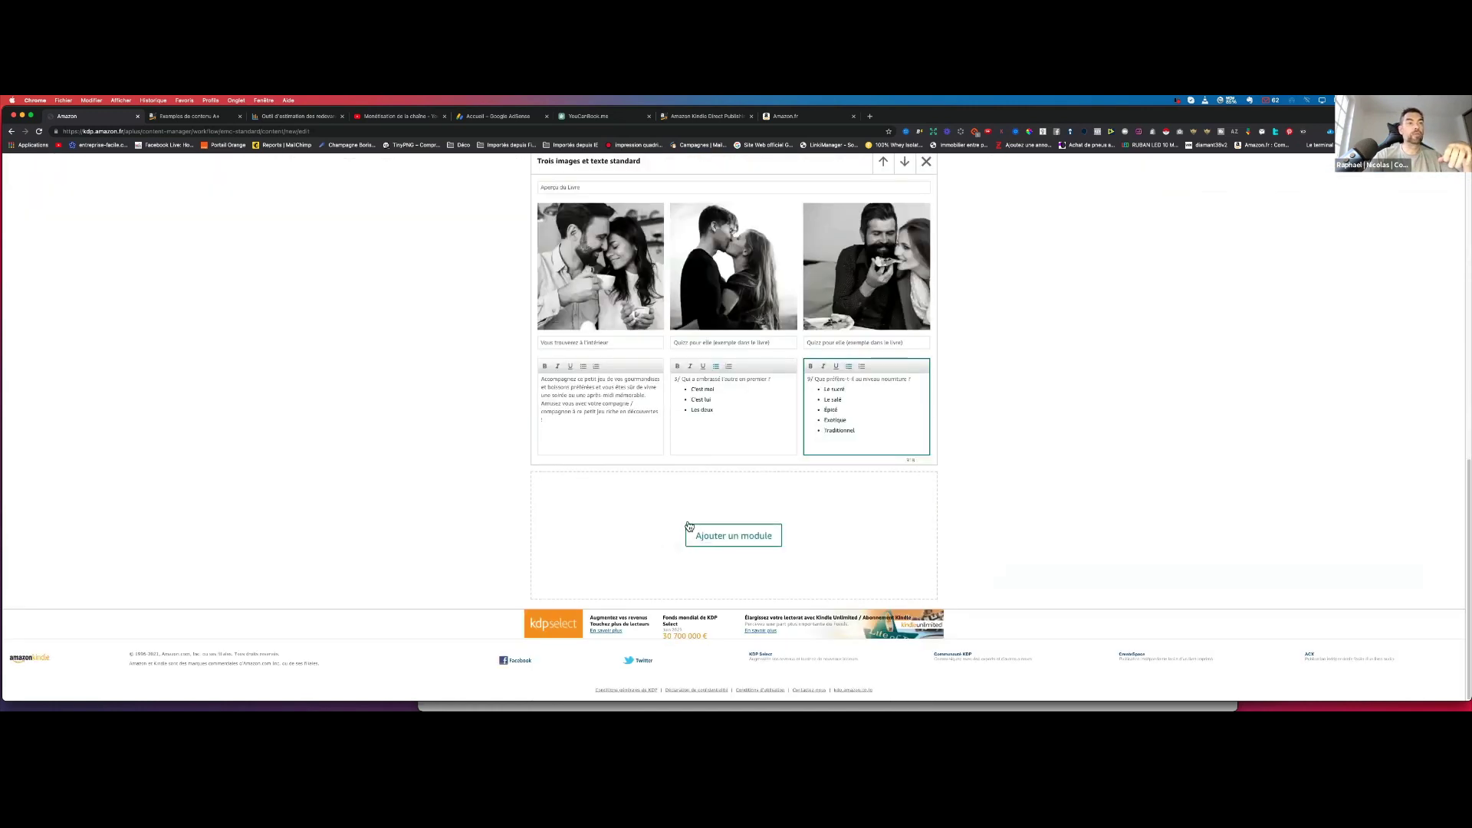
scroll(1171, 483, up, 10)
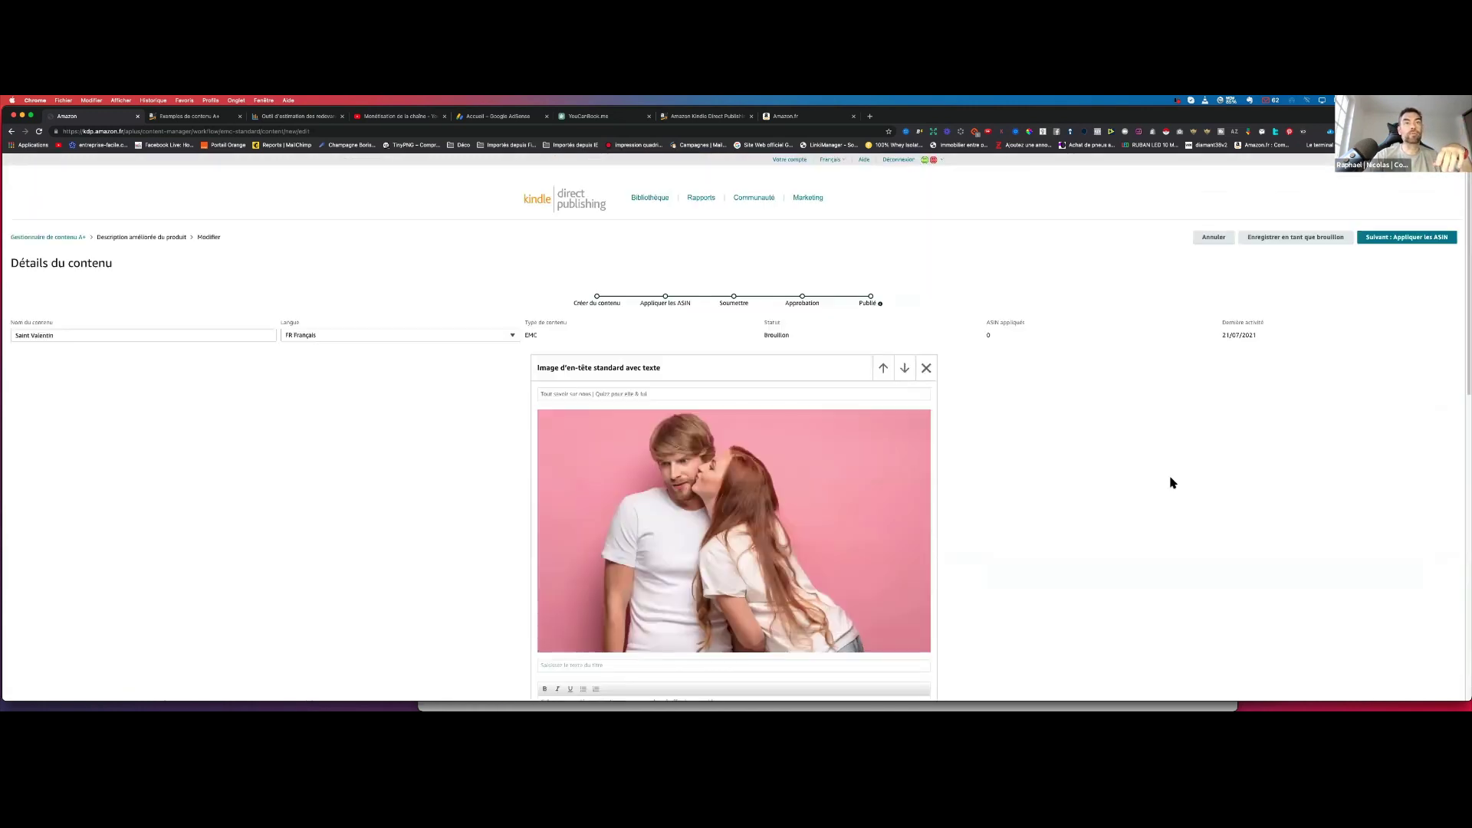
click(906, 368)
scroll(1084, 427, down, 8)
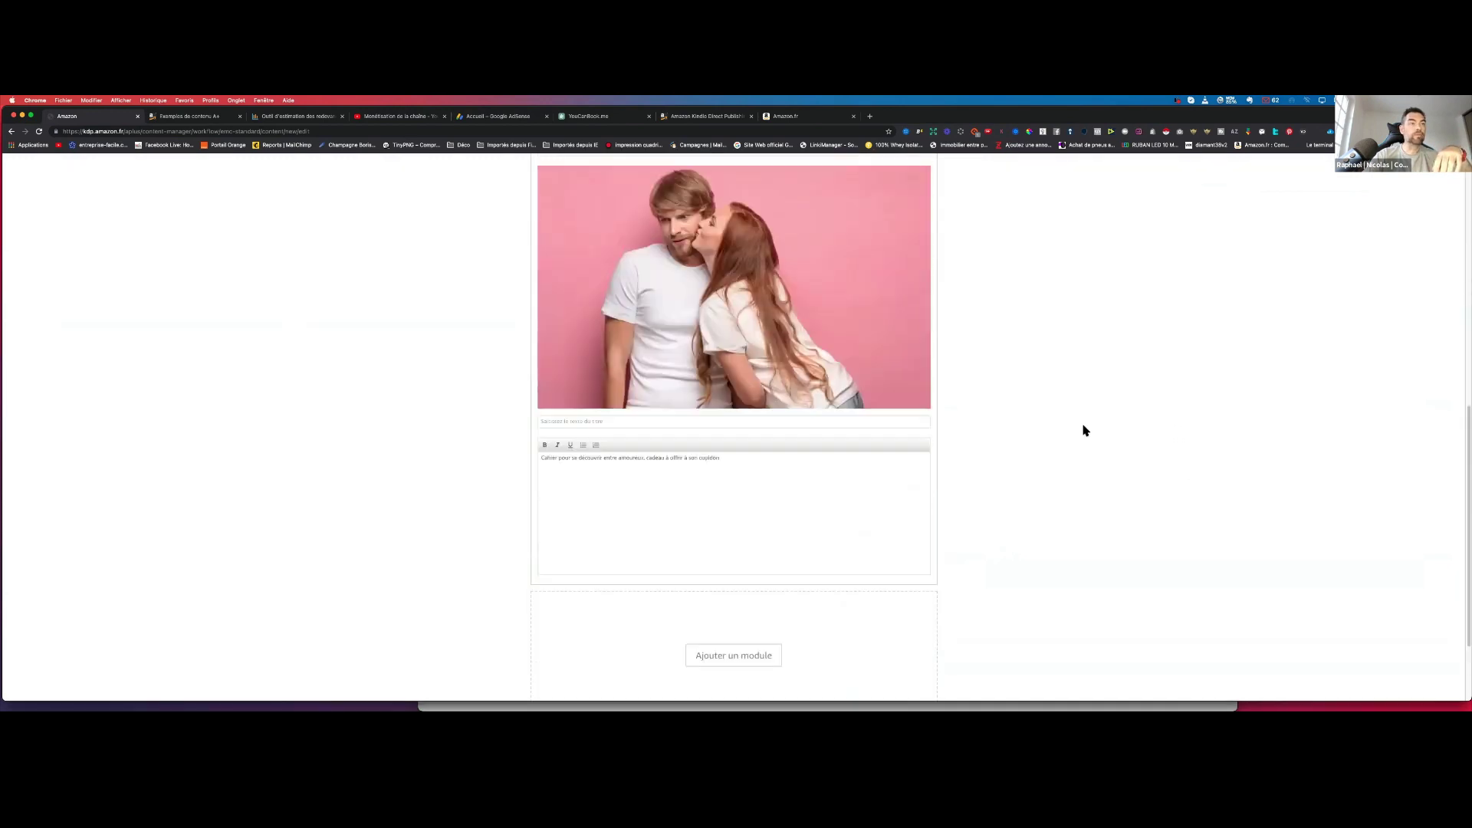
scroll(1084, 426, up, 8)
scroll(994, 443, down, 2)
click(882, 526)
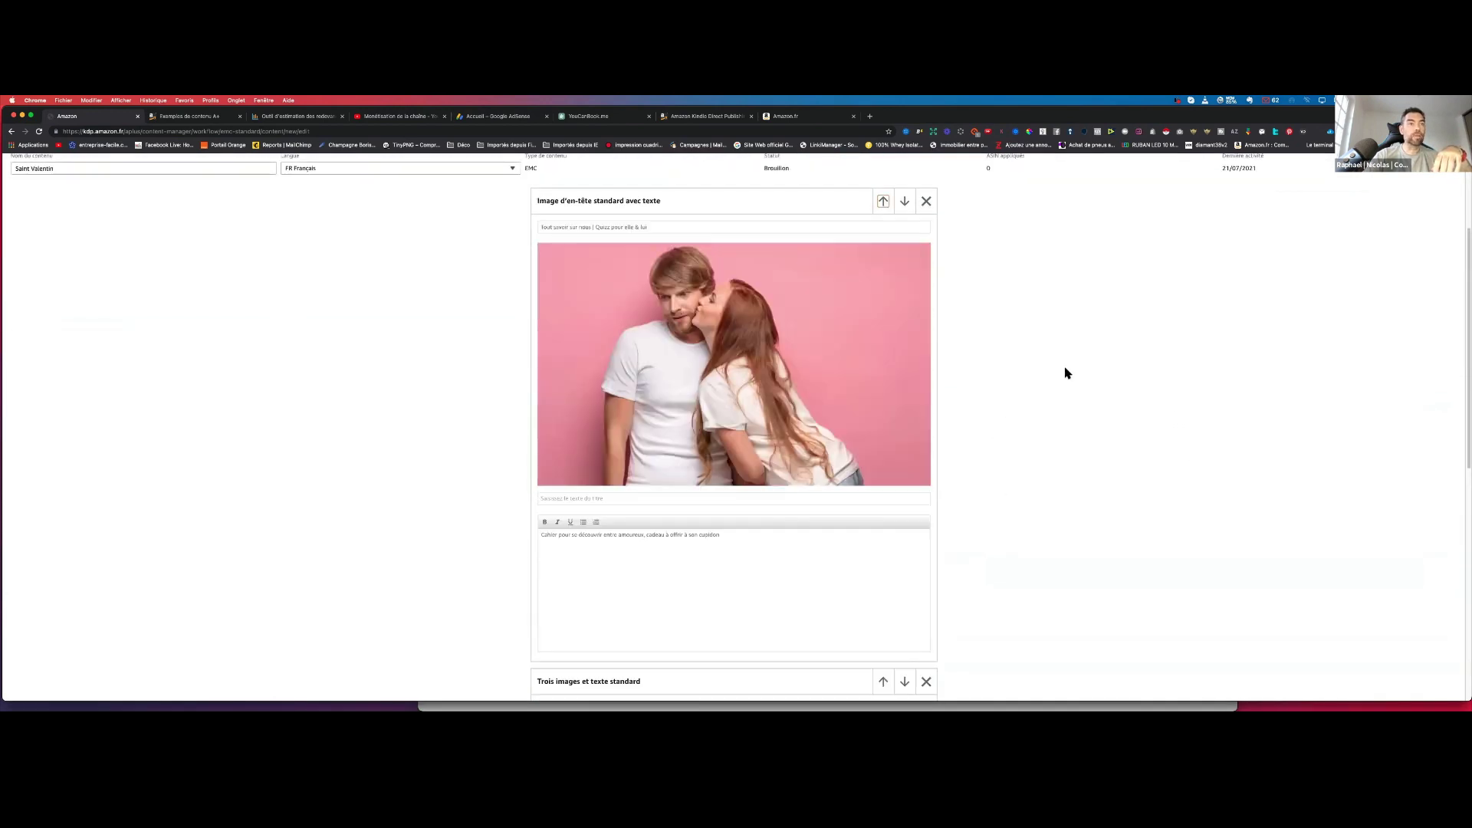
Check both modules of the "Saint Valentin" content and proceed to the stage for applying ASINs.
scroll(1069, 375, up, 2)
scroll(1076, 399, down, 6)
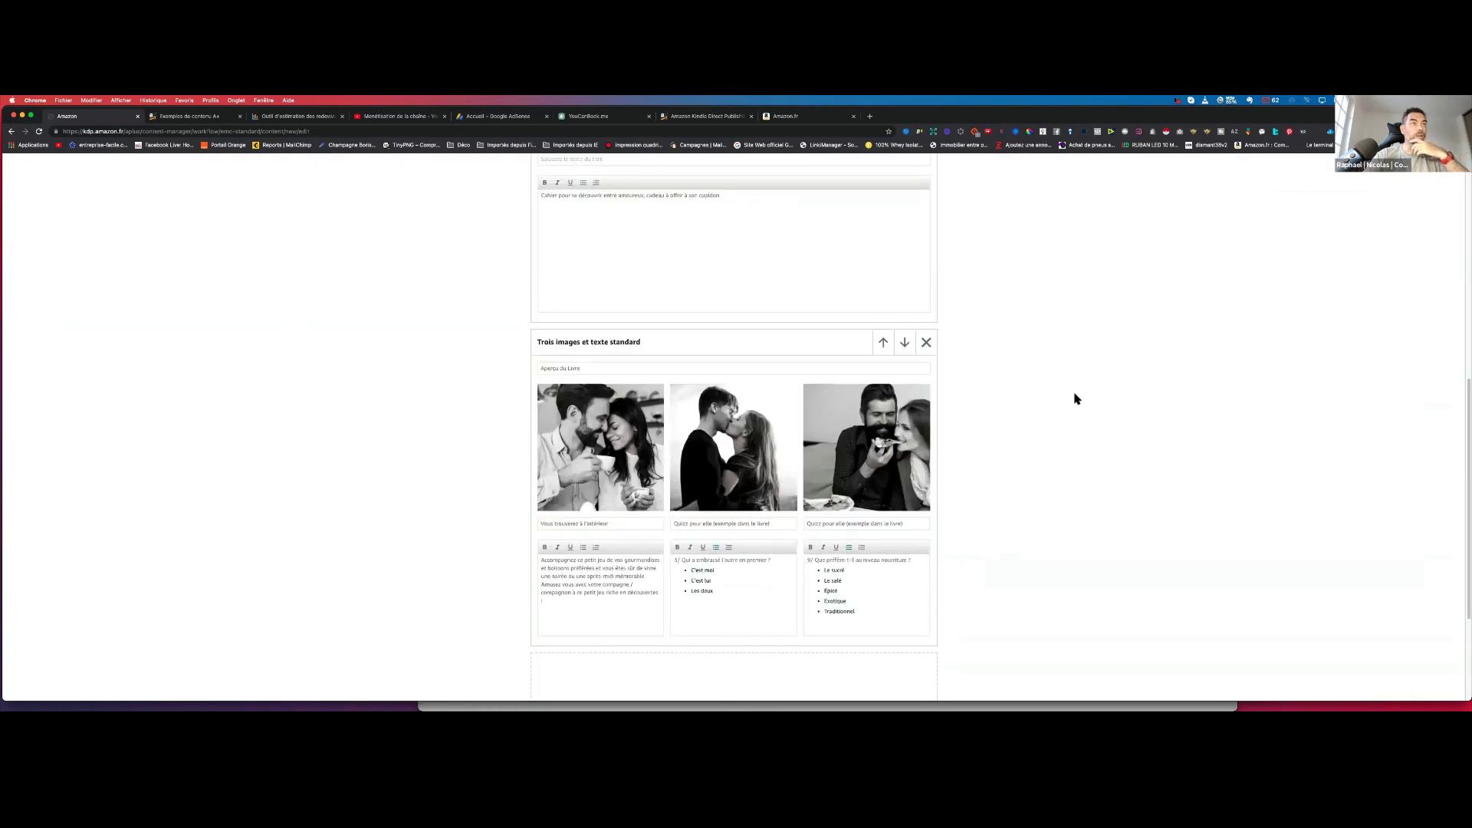
scroll(1076, 399, up, 6)
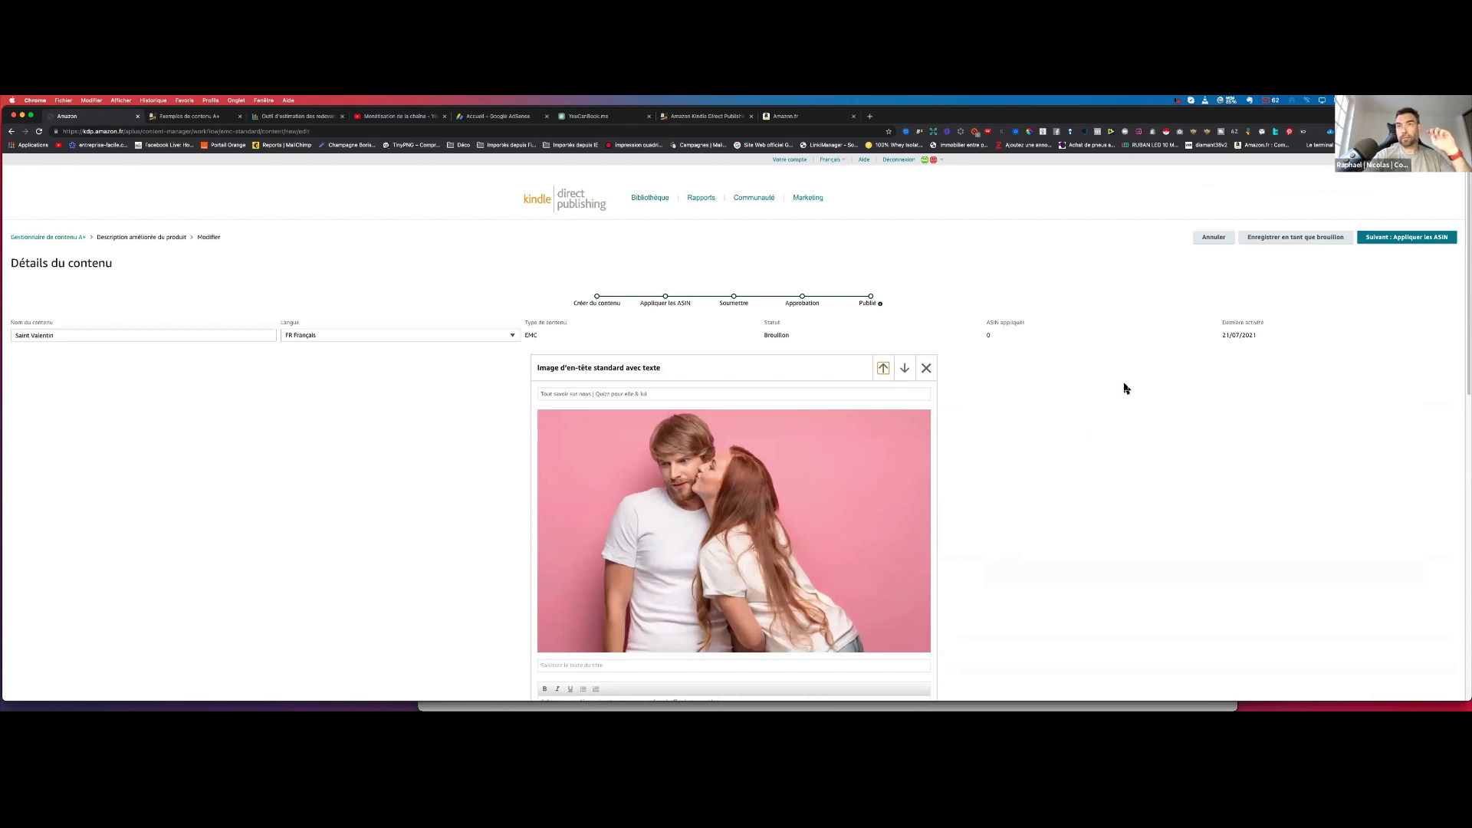
click(1404, 242)
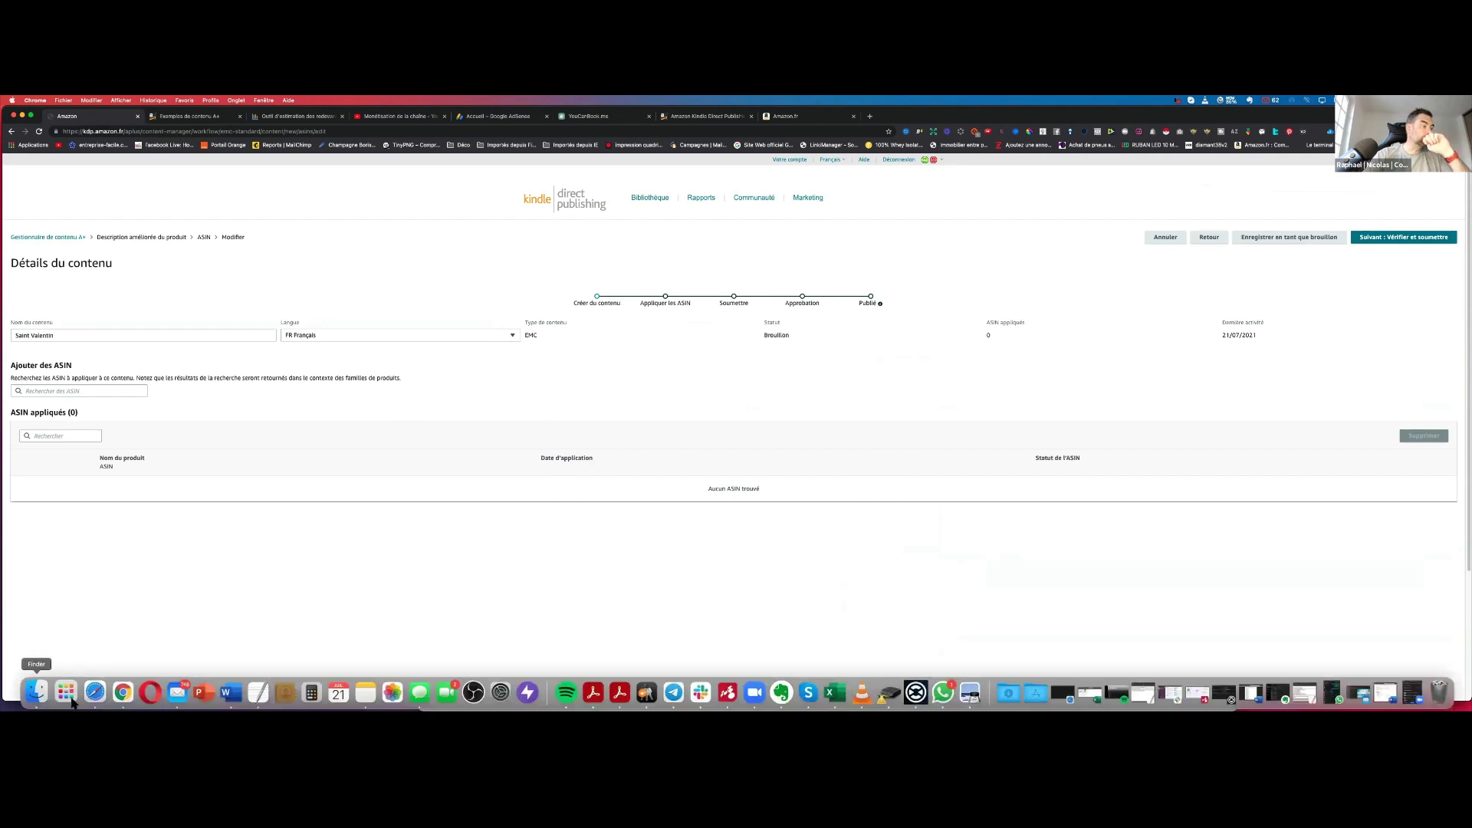
Copy the book's ASIN, B08RYLFYVP, from the "Quizz amoureux" document and return to the ASIN page.
click(252, 703)
scroll(228, 264, up, 20)
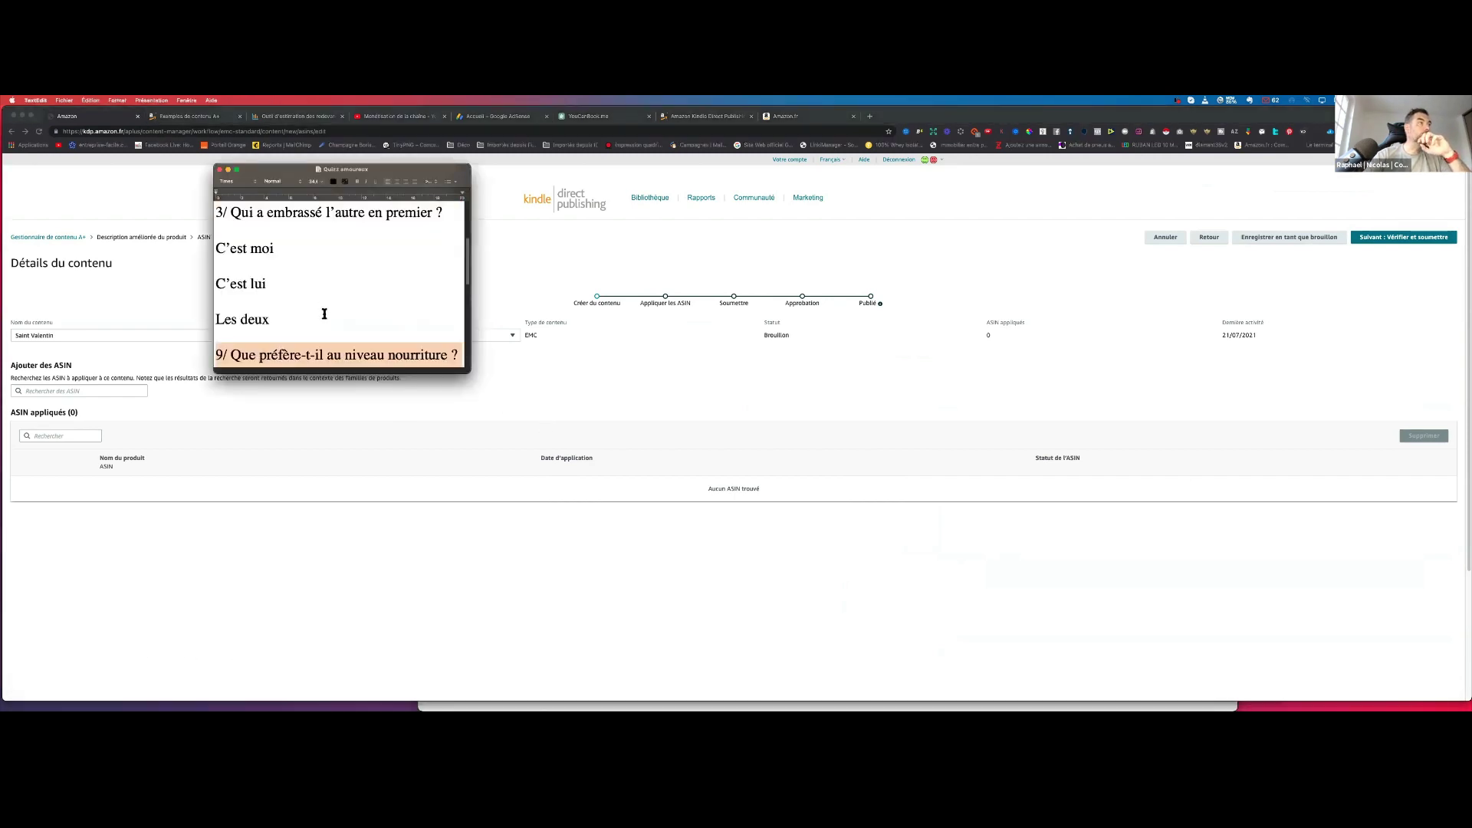
drag(259, 211, 215, 210)
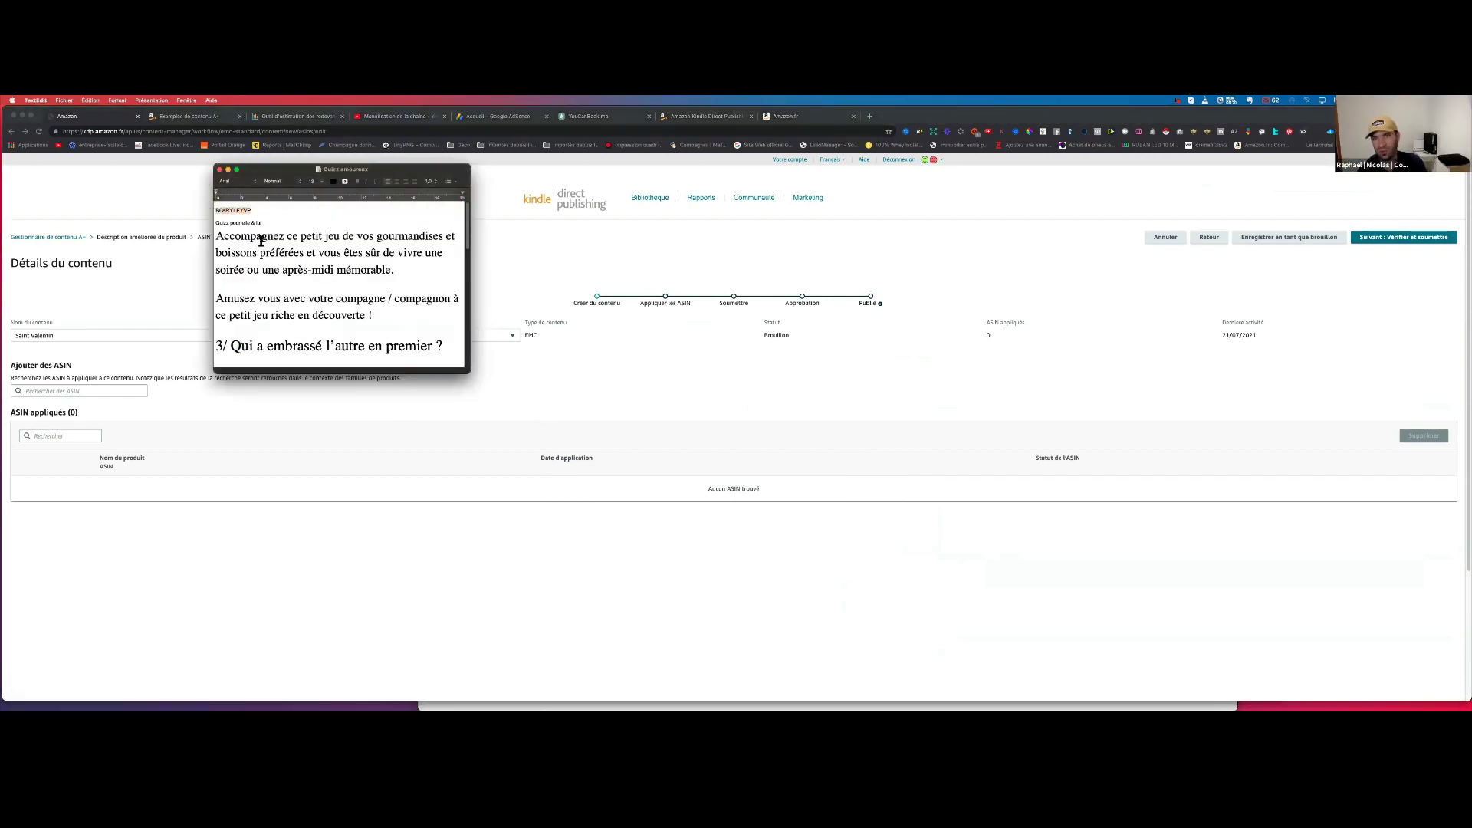
click(364, 483)
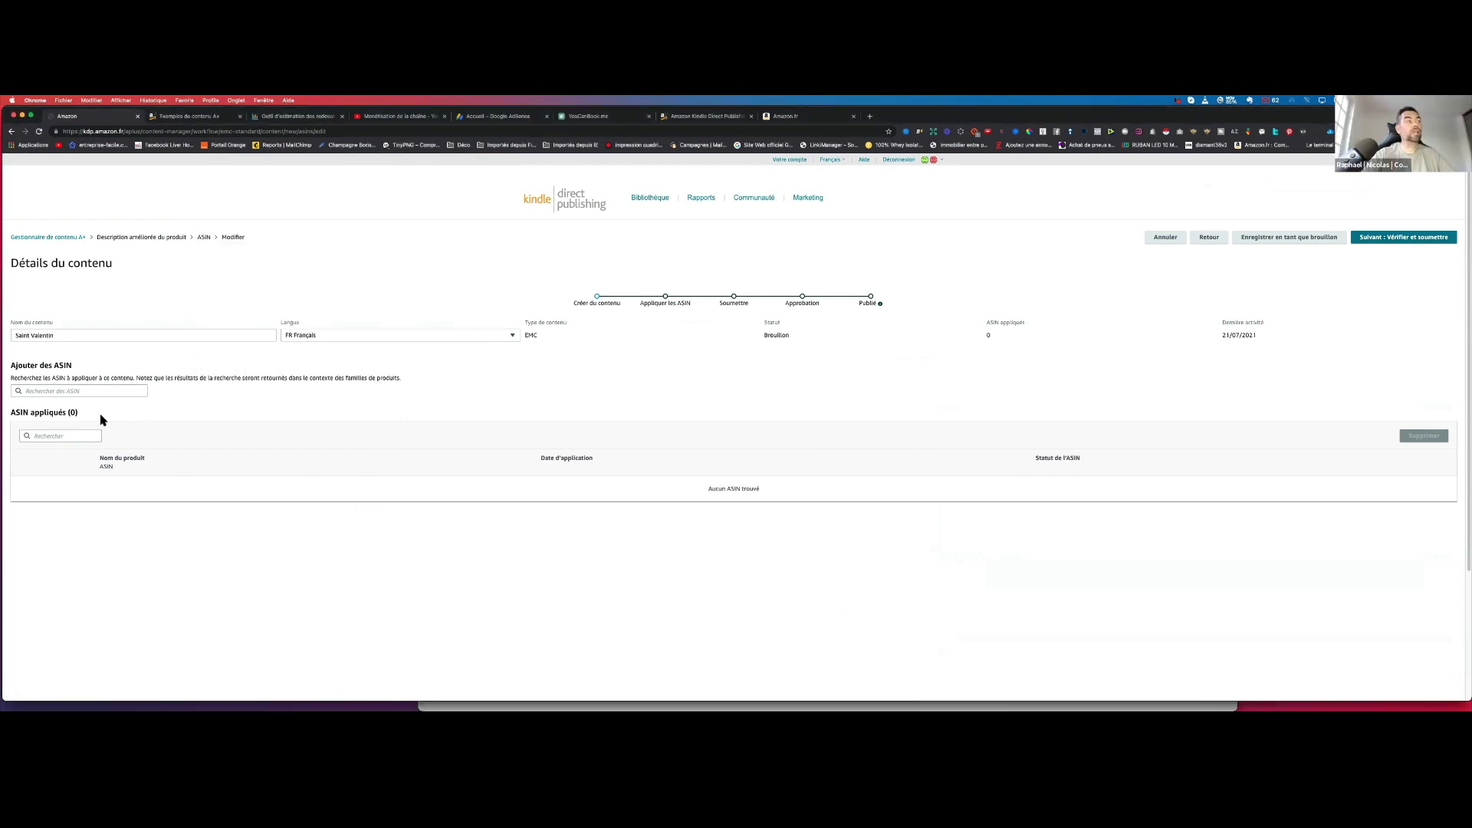
Search for ASIN B08RYLFYVP, select the book "Tout savoir sur nous" and apply the content to it.
click(99, 391)
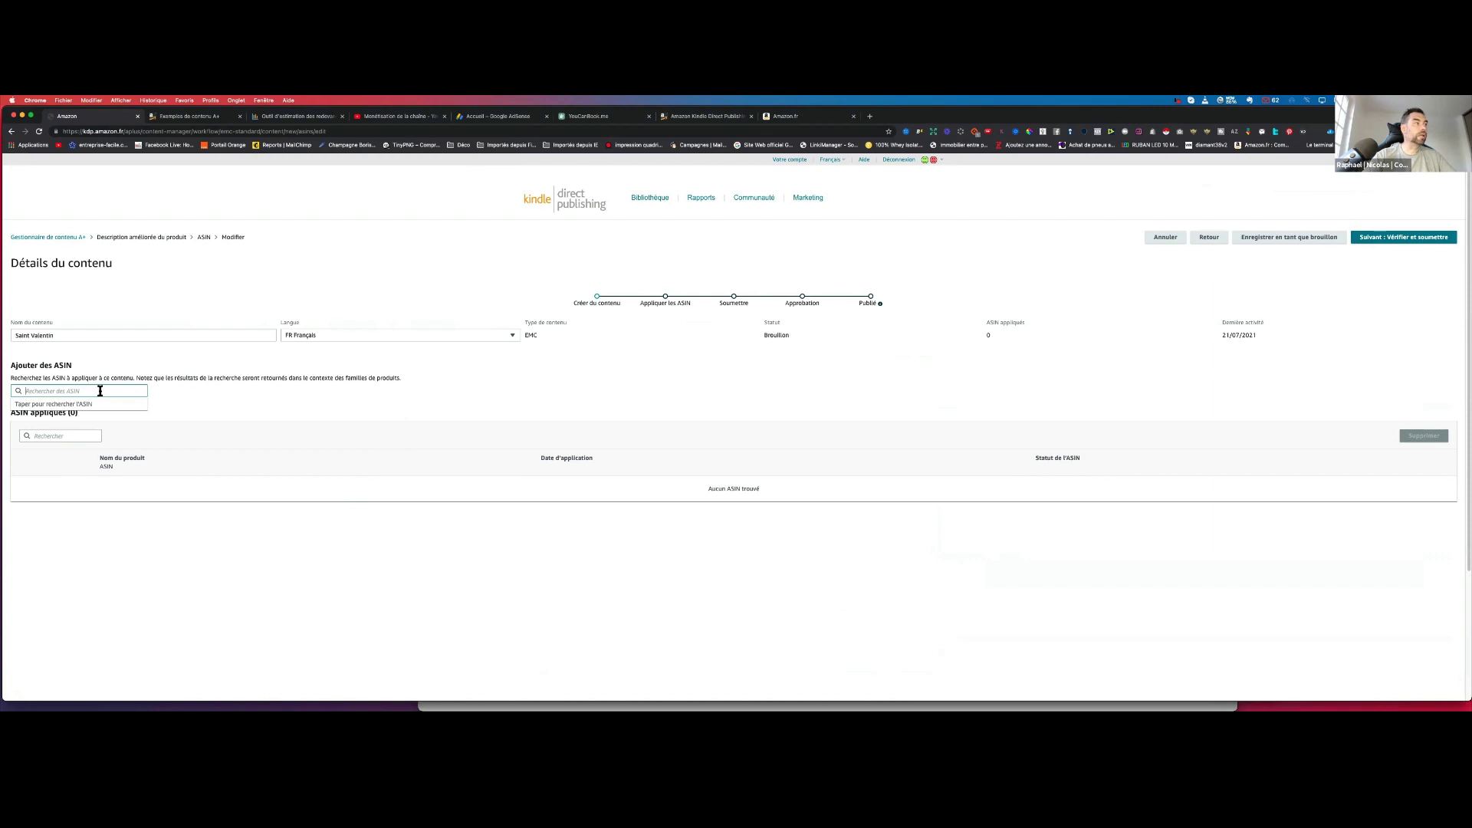
text(B08RYLFYVP)
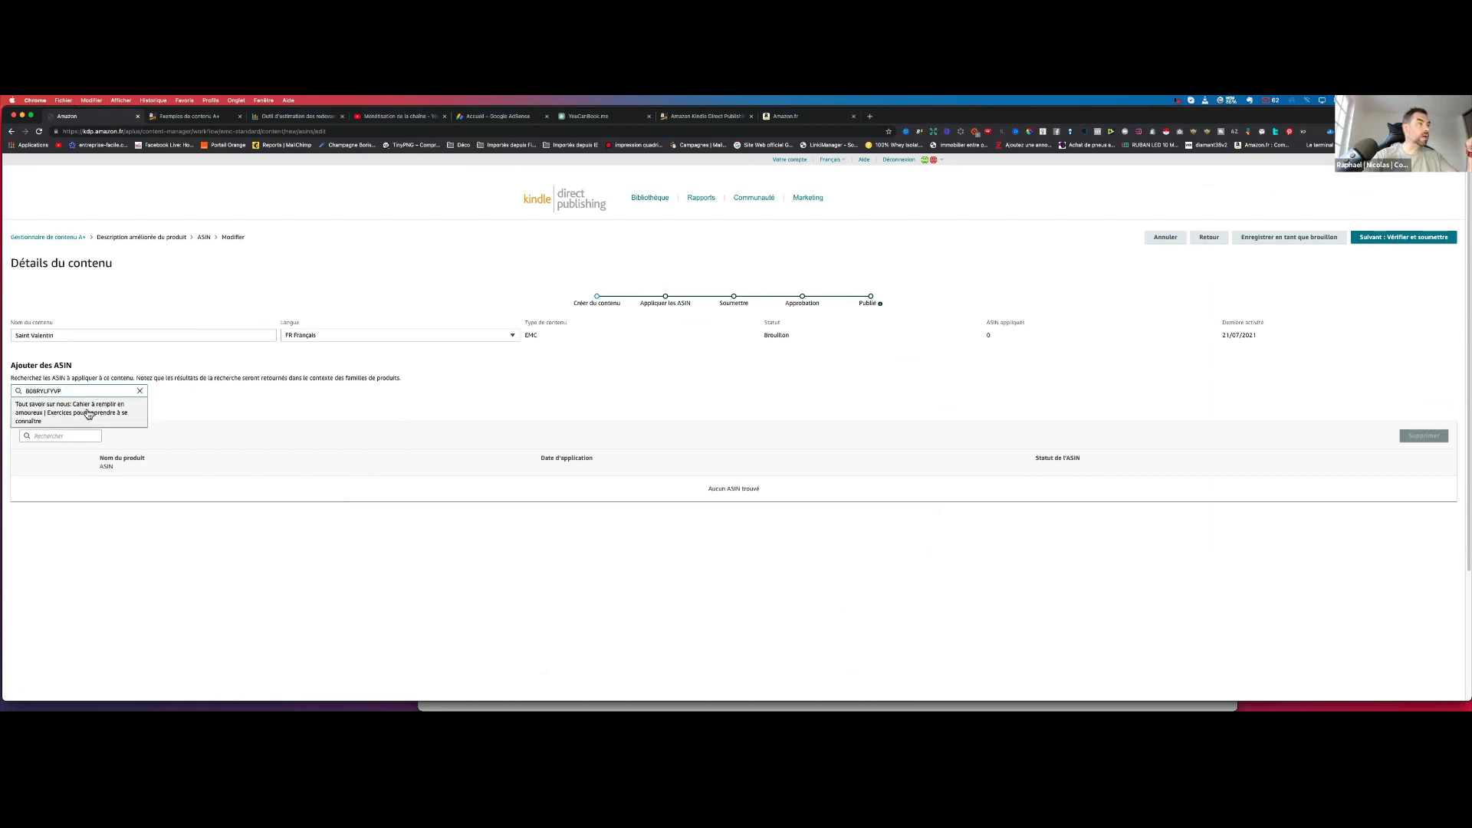
click(88, 414)
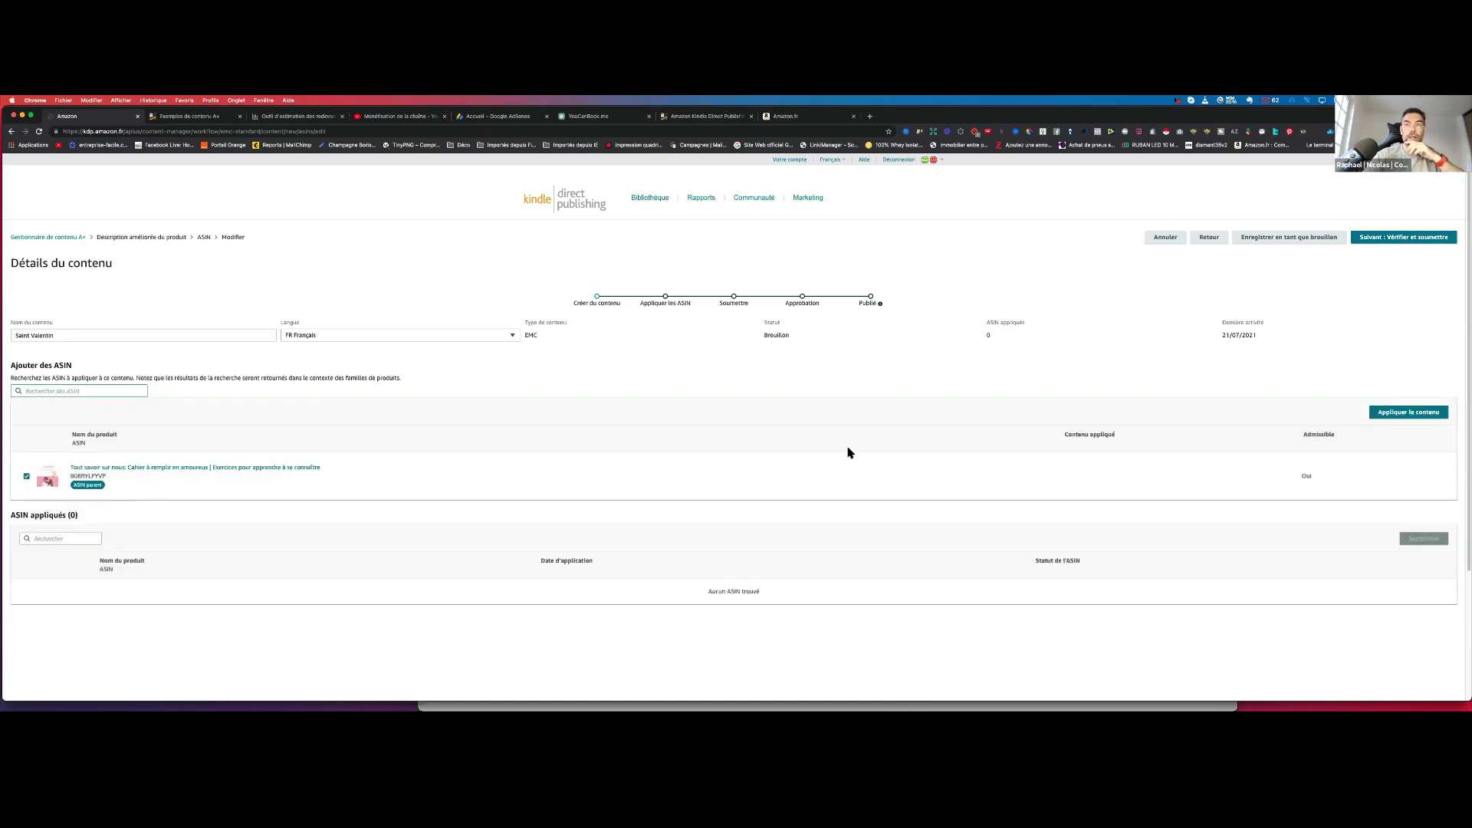
click(1396, 412)
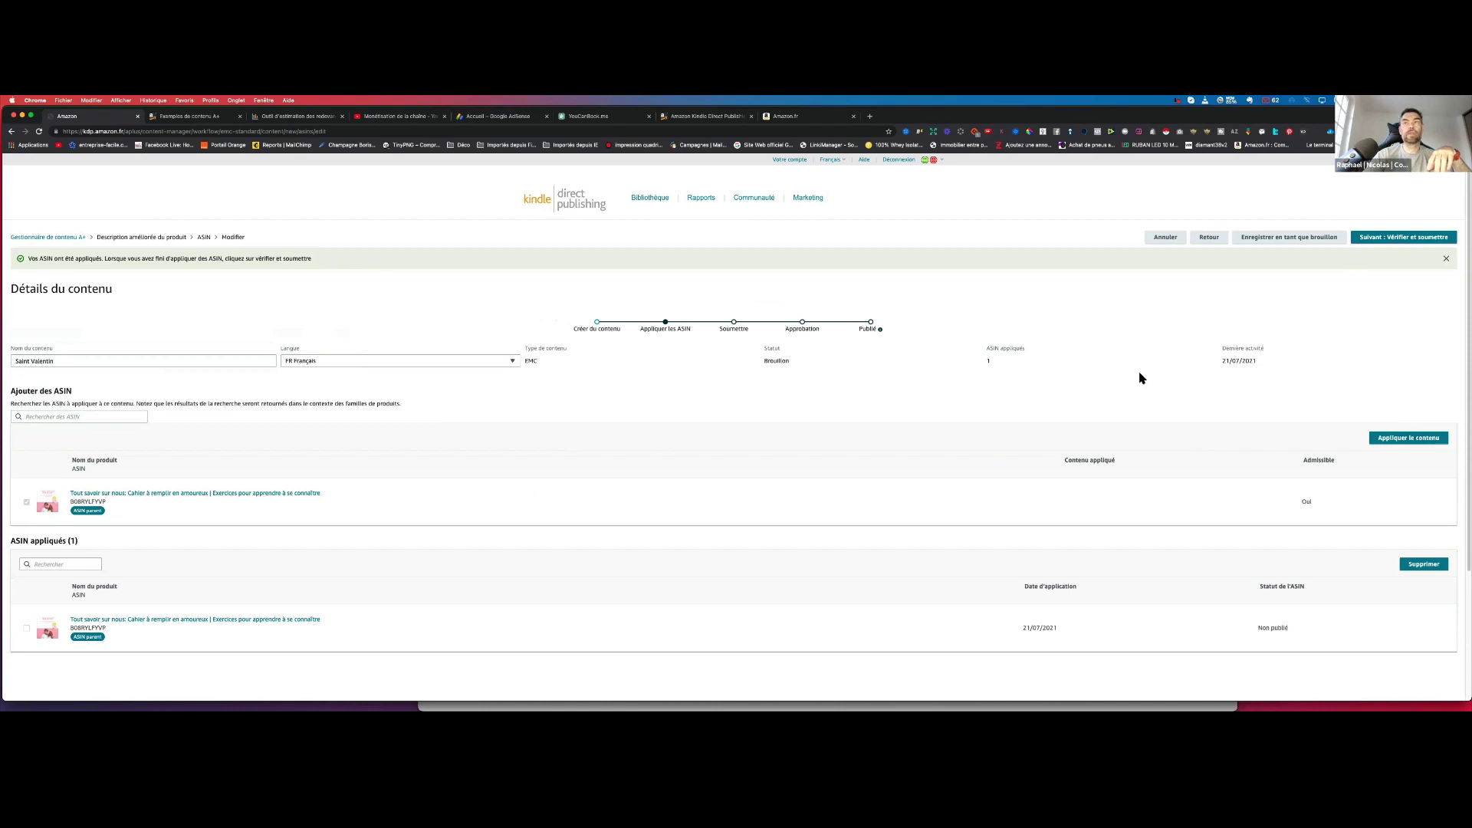
Proceed to the verify-and-submit stage and review the desktop preview of the header and three-image modules.
click(1432, 239)
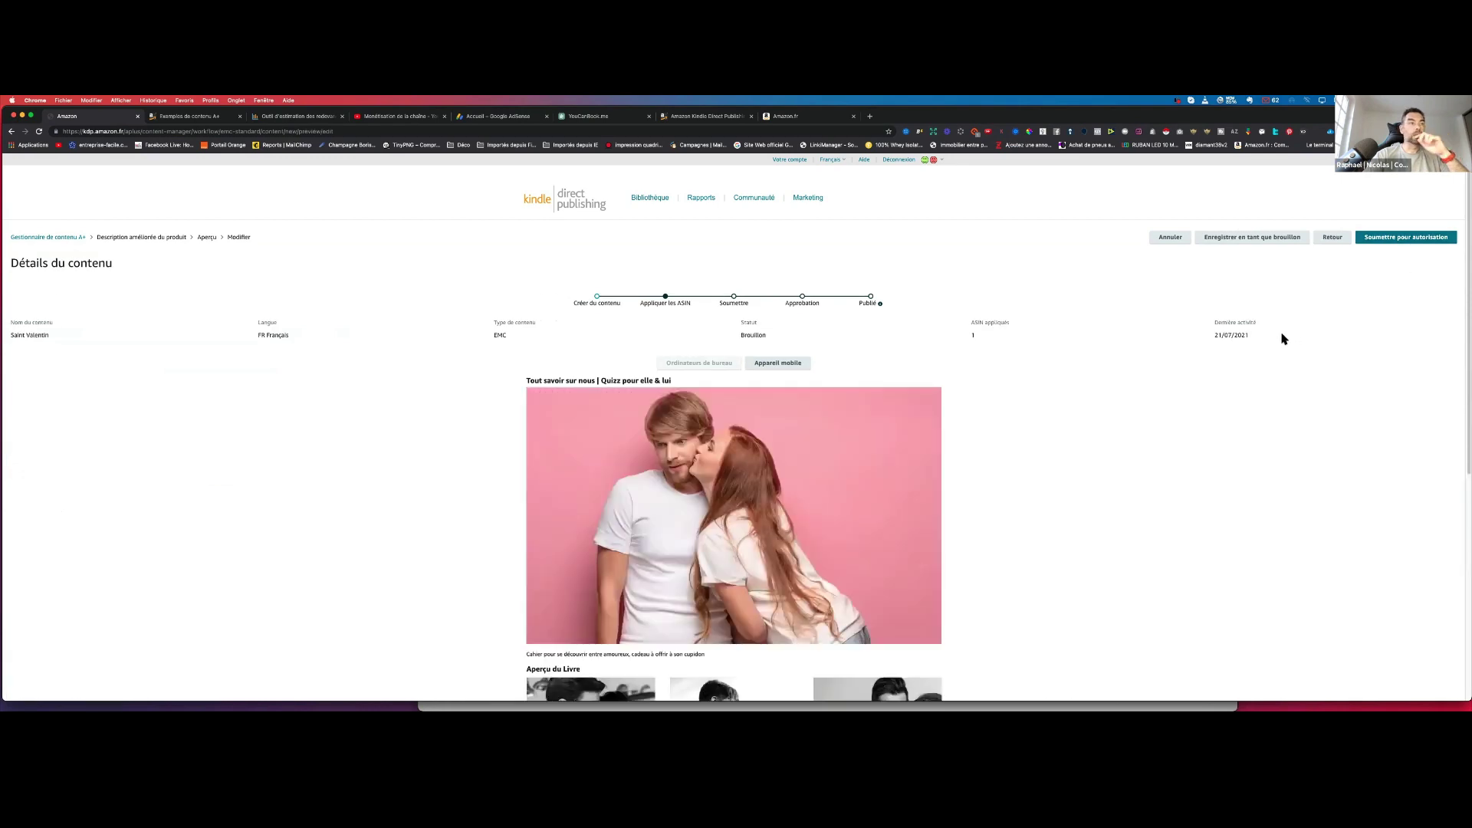
scroll(1266, 353, down, 6)
scroll(1265, 352, up, 3)
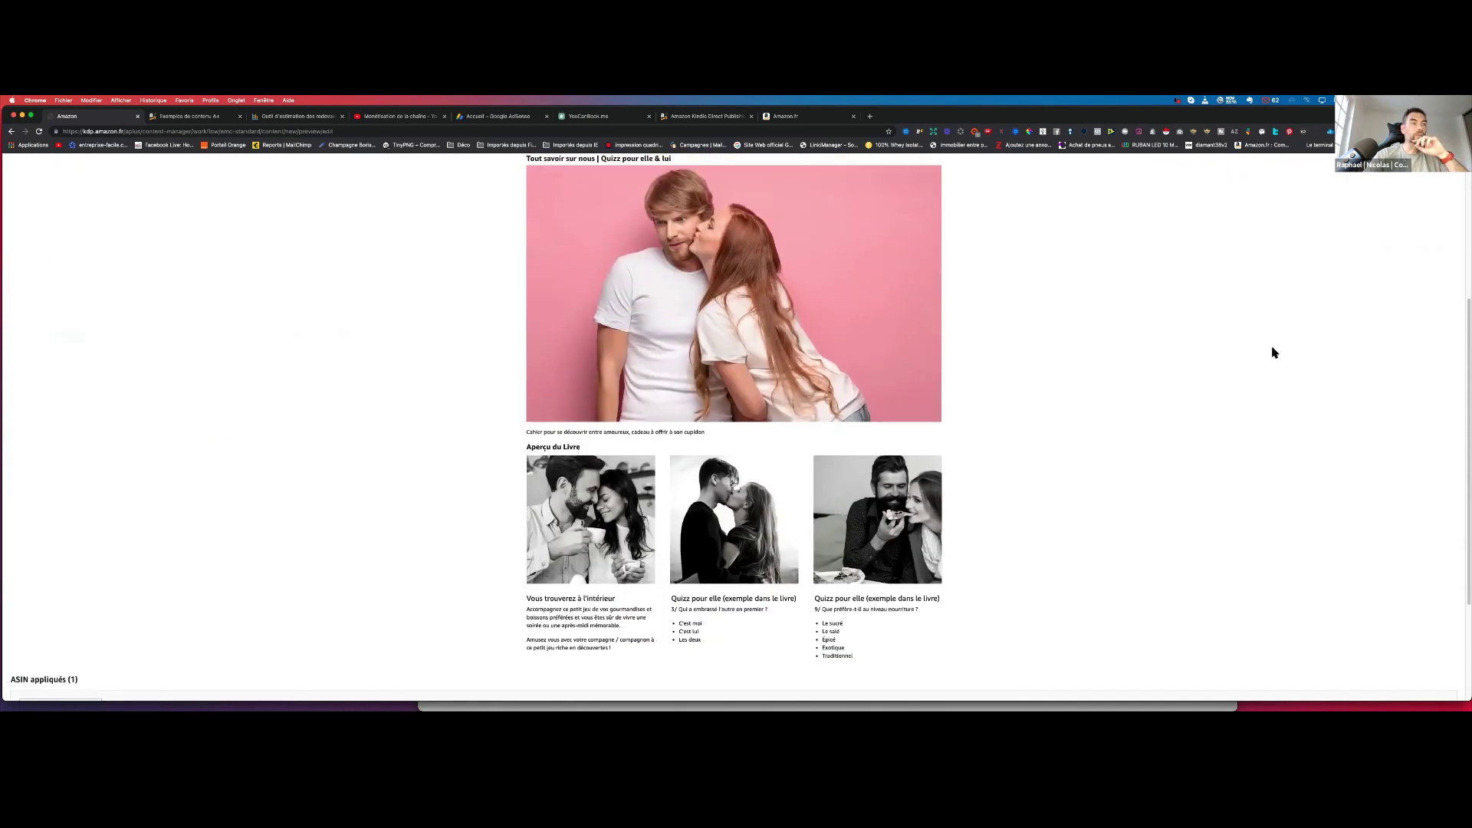
scroll(1275, 352, up, 3)
scroll(1274, 353, down, 5)
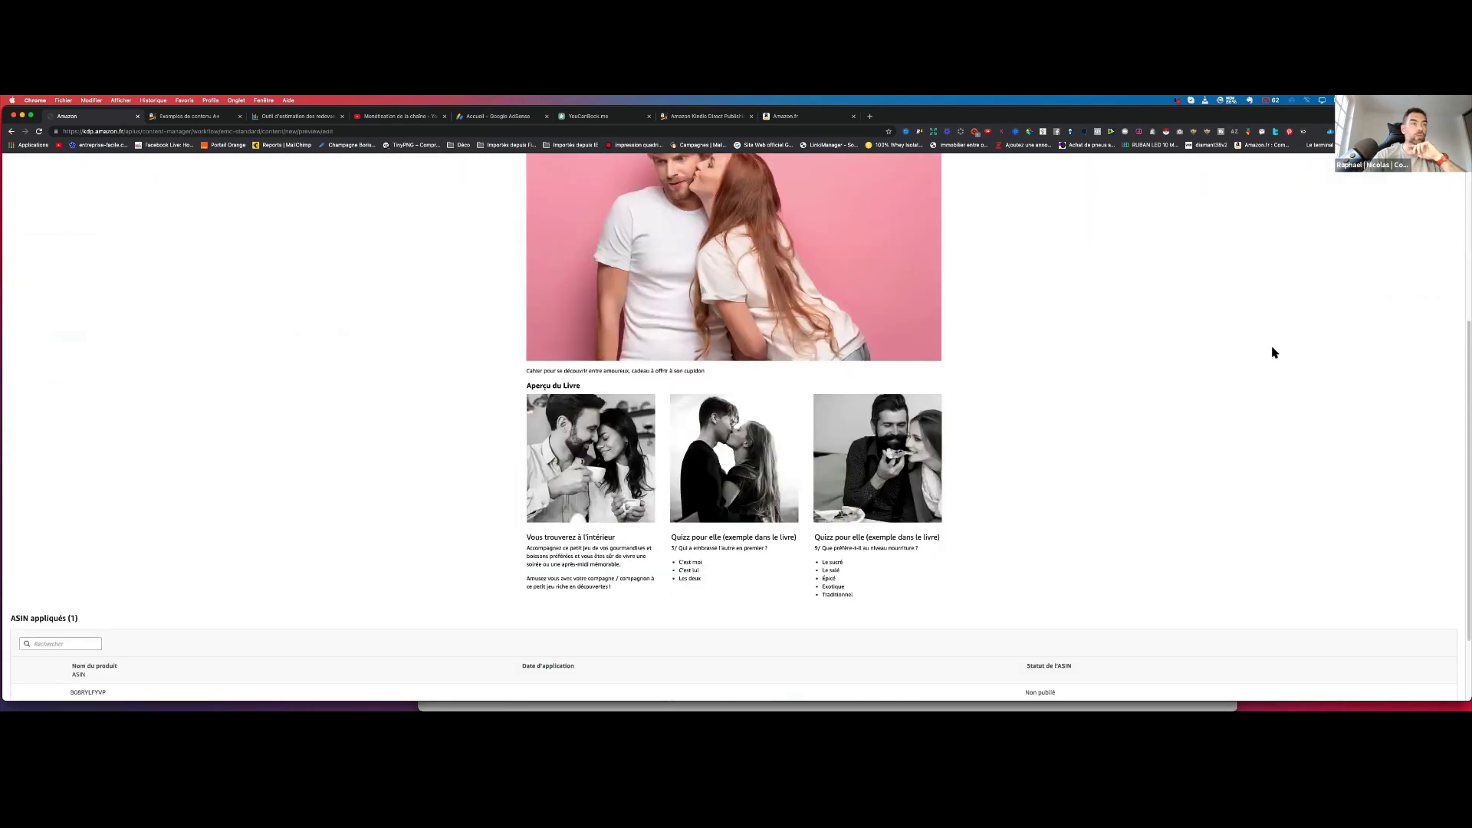
scroll(1275, 353, up, 5)
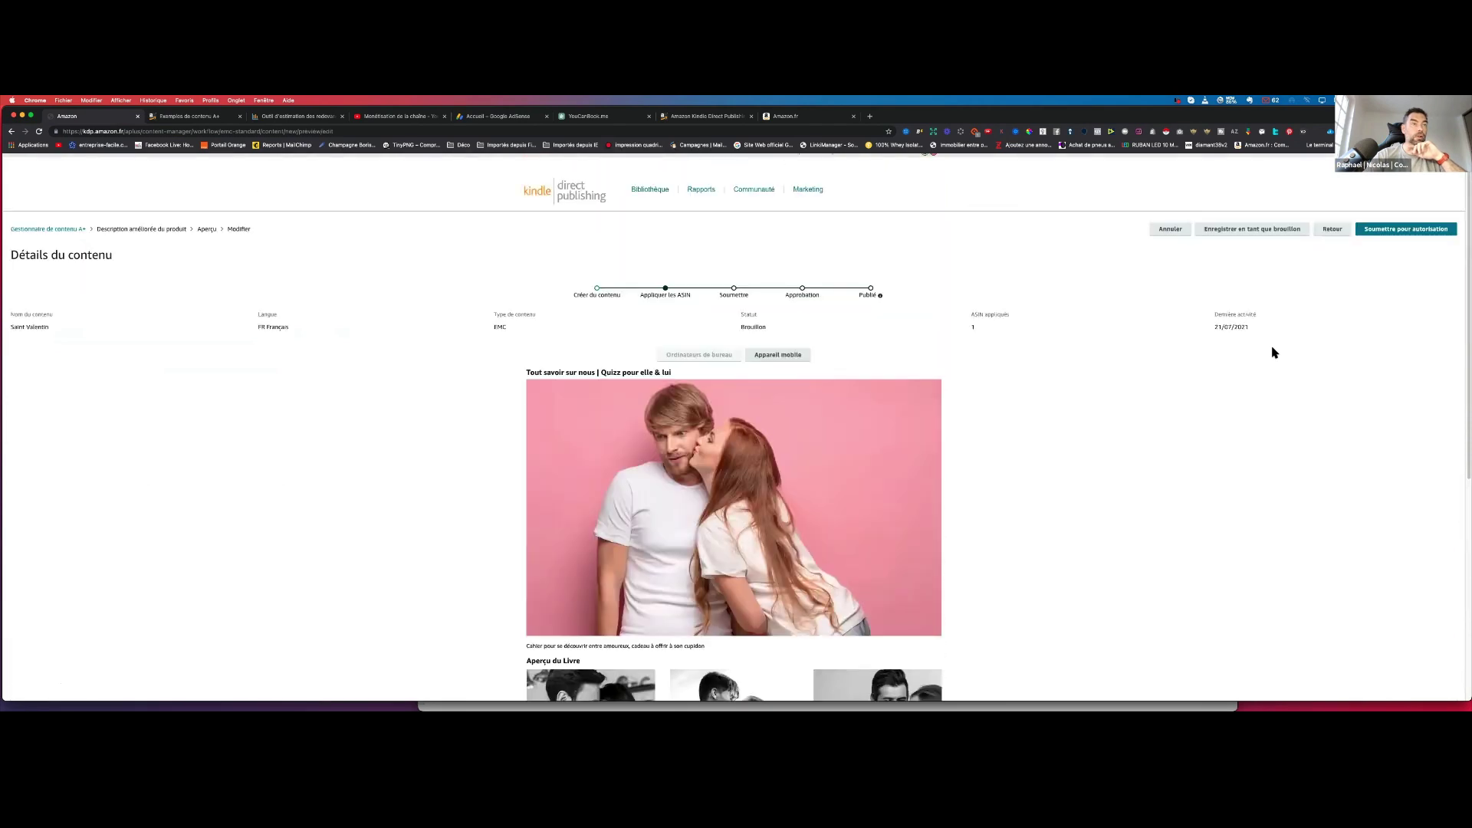
Look over the desktop layout of the "Saint Valentin" content, from the header image to the three captioned images.
scroll(1138, 383, down, 7)
scroll(1138, 384, up, 5)
scroll(1138, 384, down, 2)
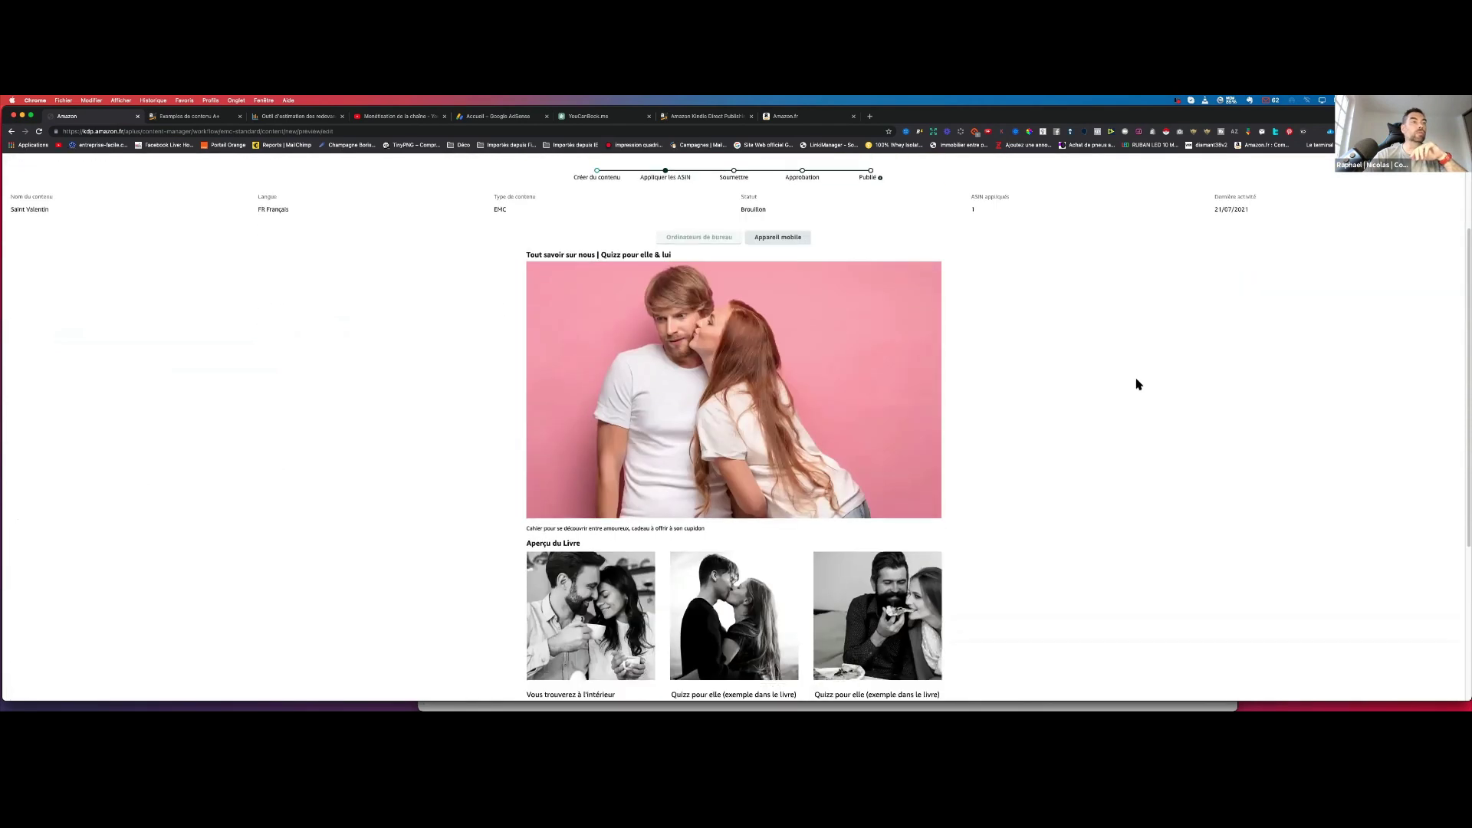
scroll(1138, 383, down, 1)
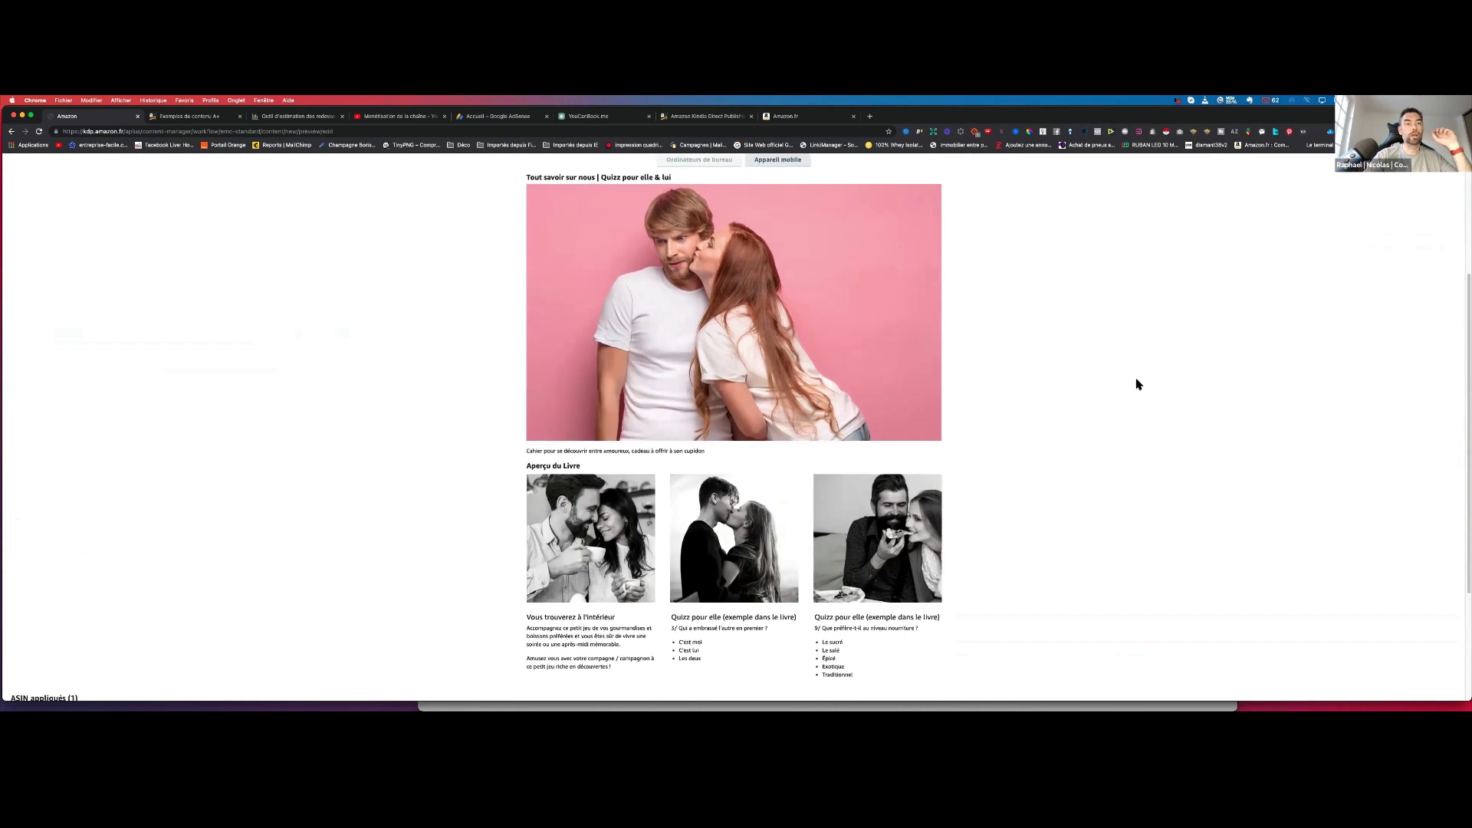
scroll(1138, 383, up, 3)
Switch to the mobile preview and check the header, the three stacked image texts and the applied ASIN.
click(789, 365)
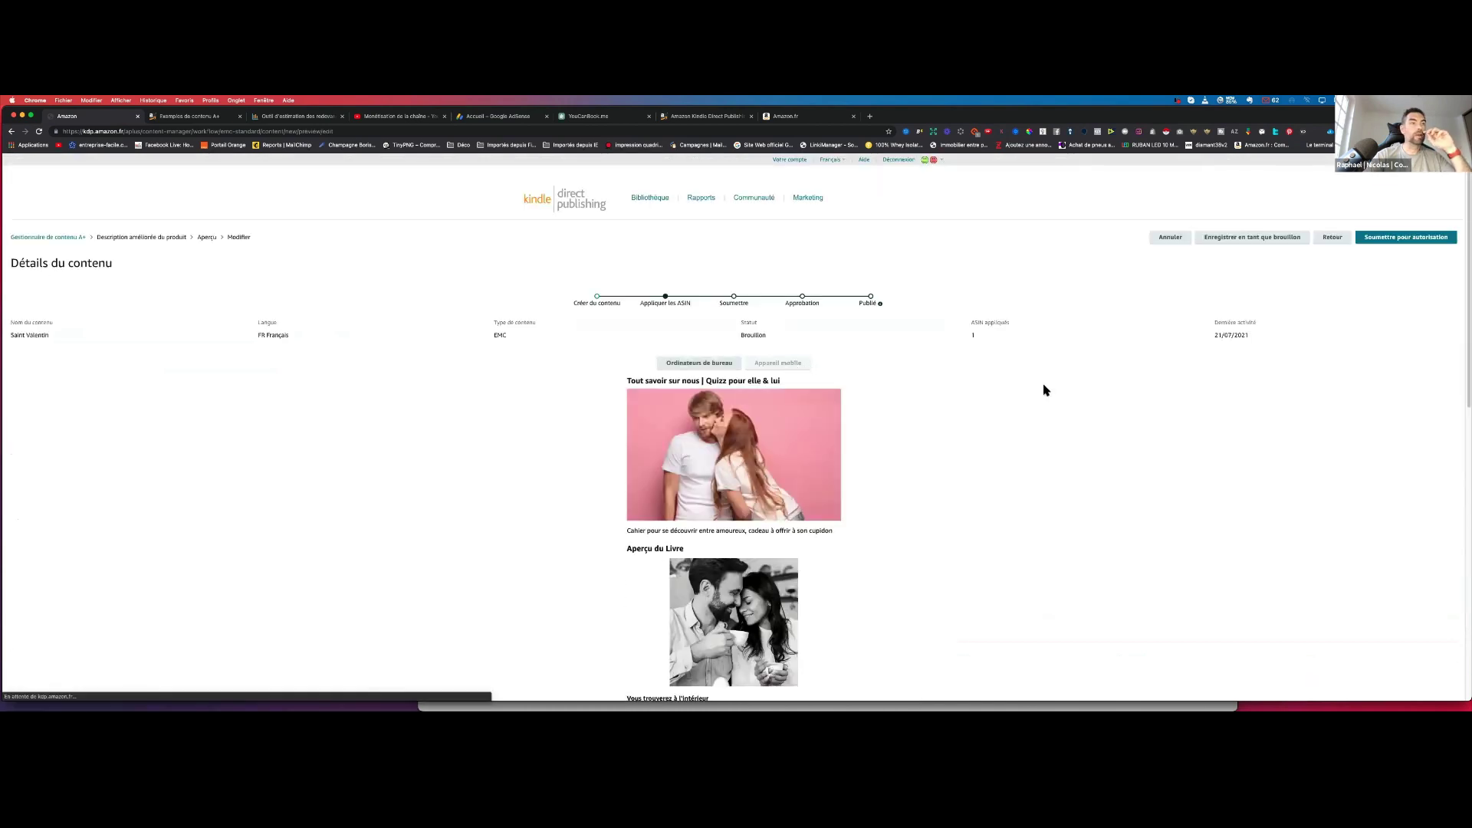
scroll(1045, 389, down, 1)
scroll(1047, 389, down, 10)
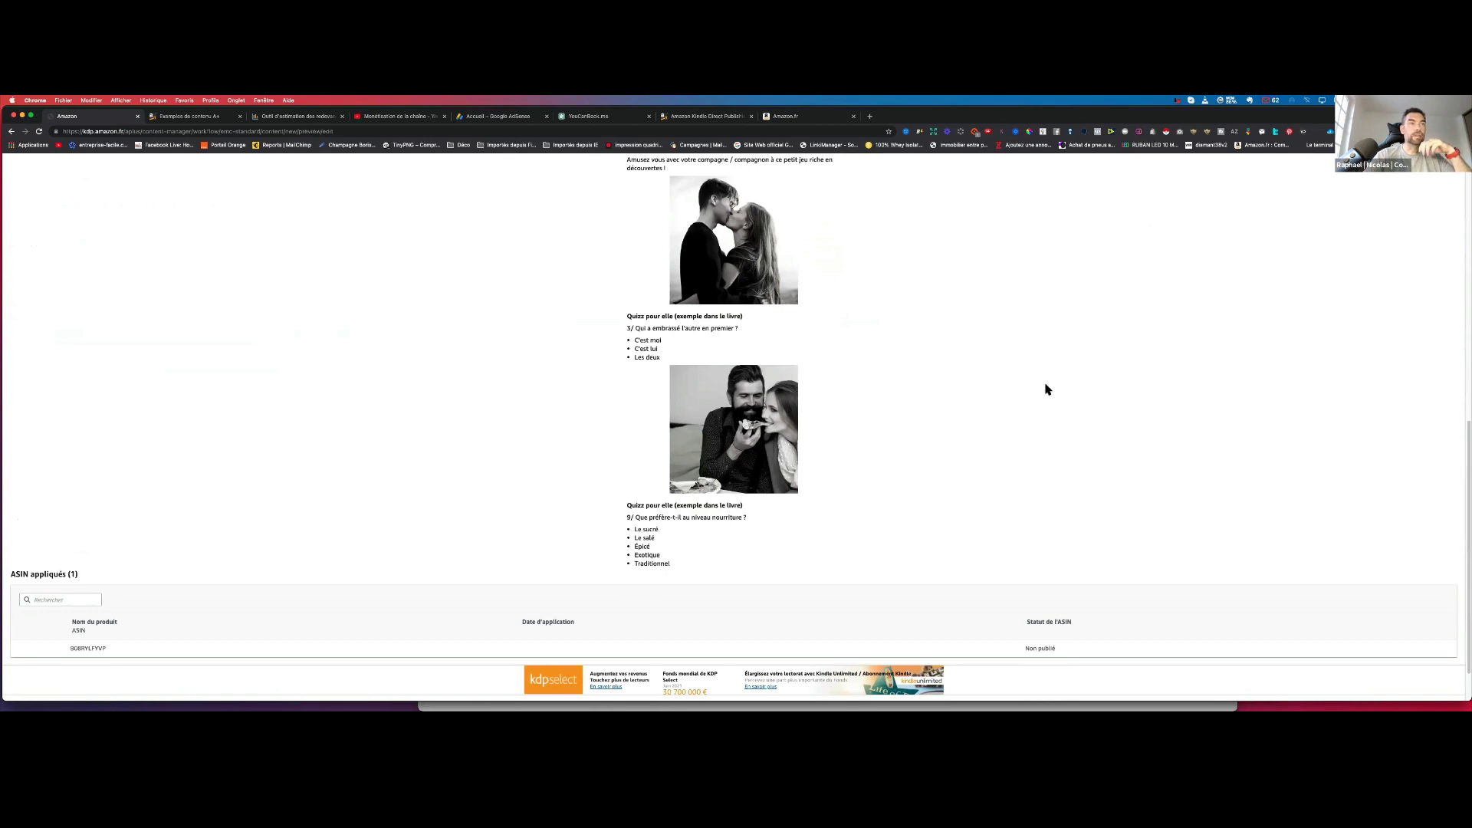
scroll(1048, 388, up, 2)
scroll(1048, 389, down, 2)
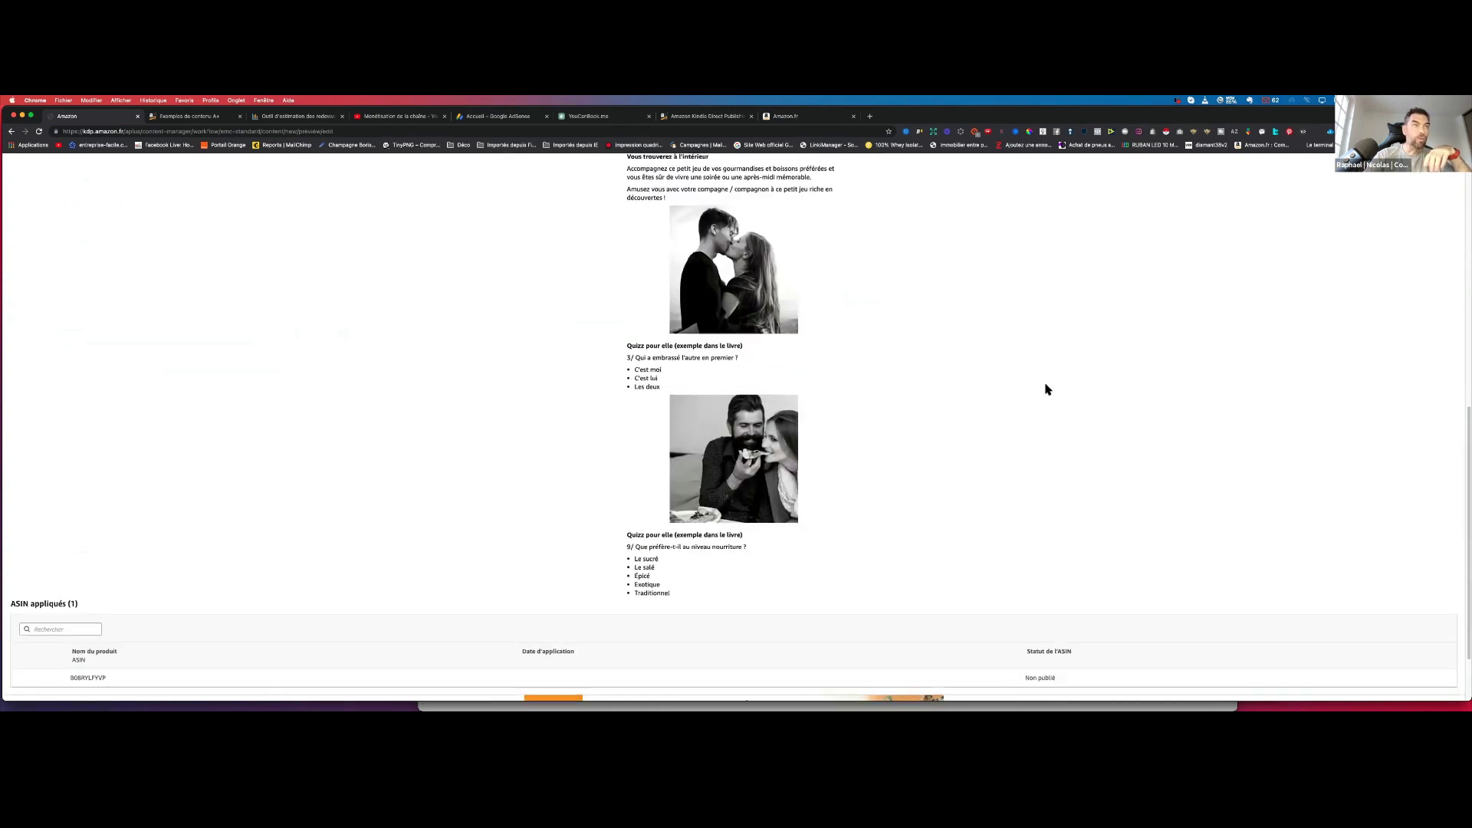
scroll(1048, 390, up, 5)
scroll(1048, 390, up, 5)
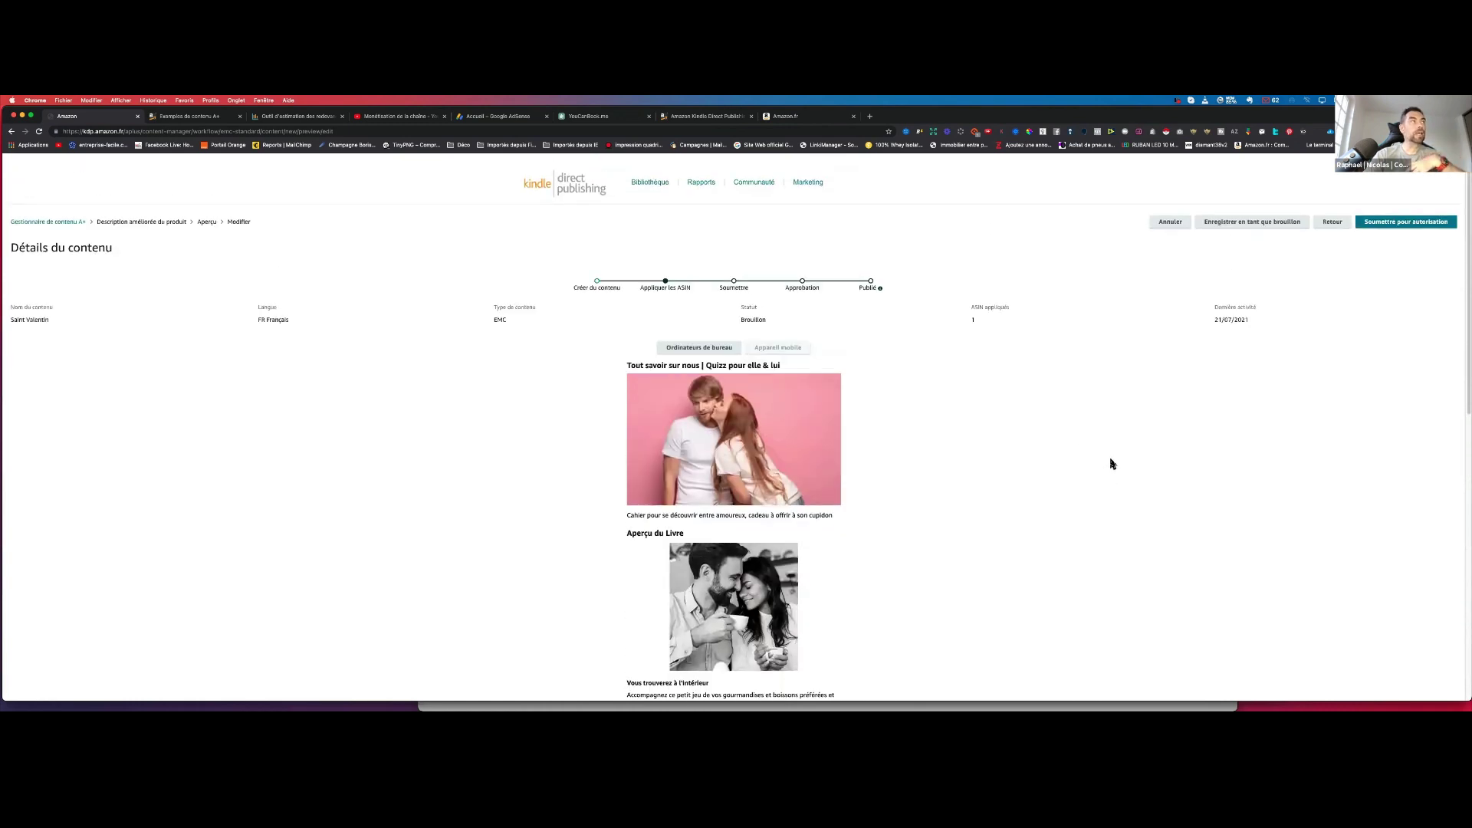
scroll(1095, 442, down, 3)
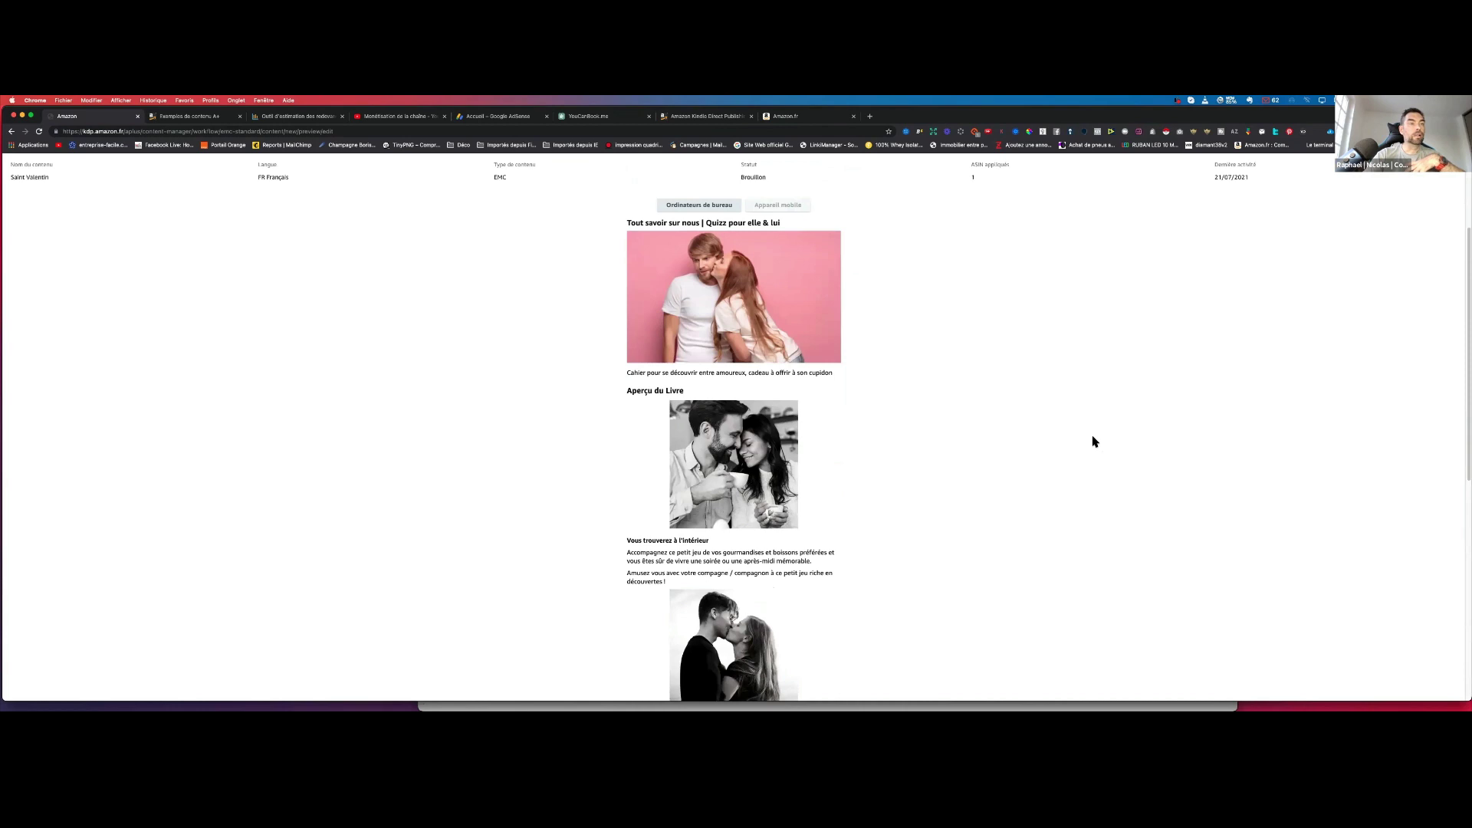
scroll(1055, 378, down, 4)
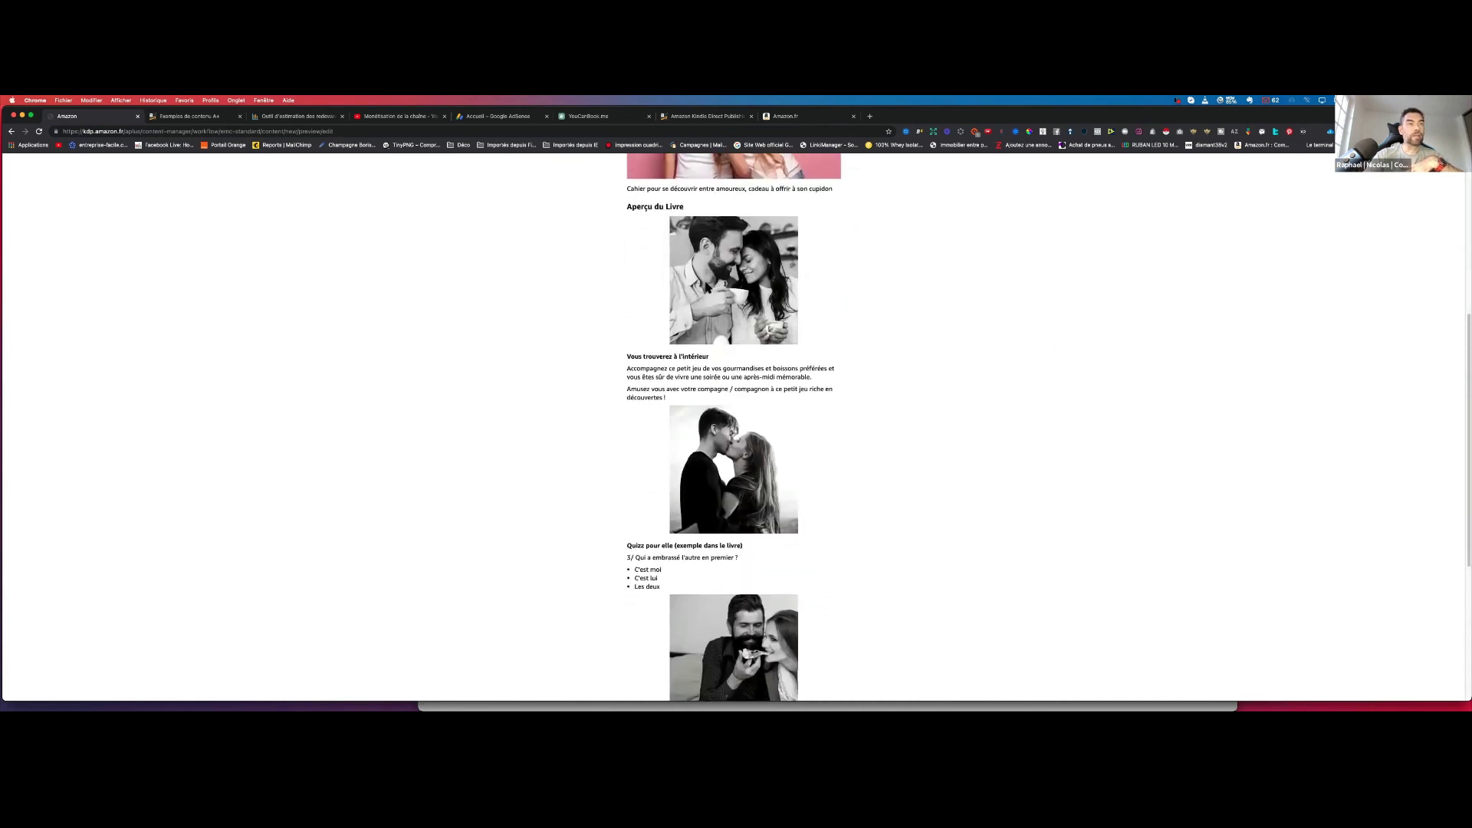
Submit the "Saint Valentin" content for approval and confirm the submission.
scroll(956, 435, up, 6)
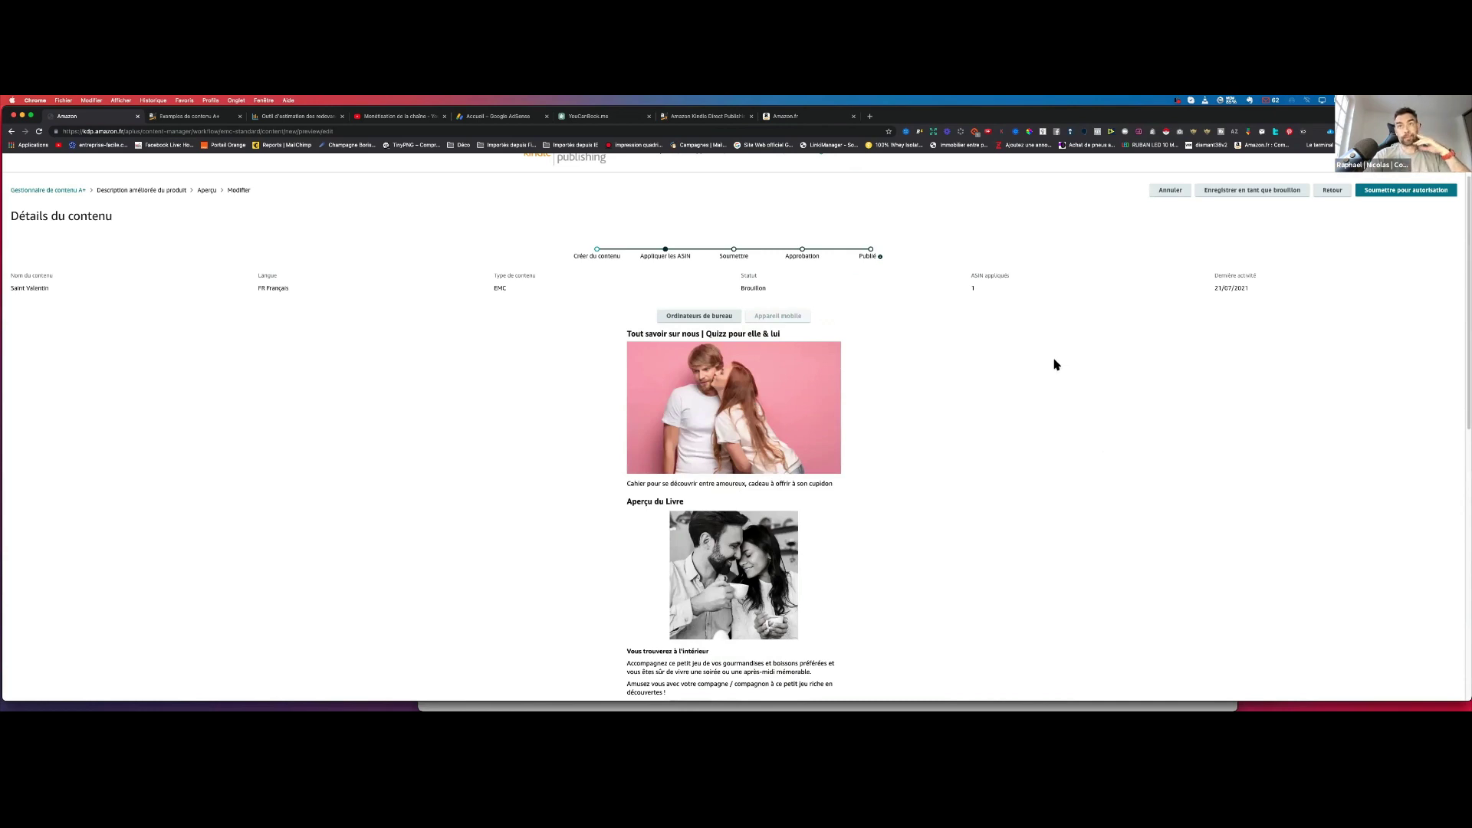
click(1415, 192)
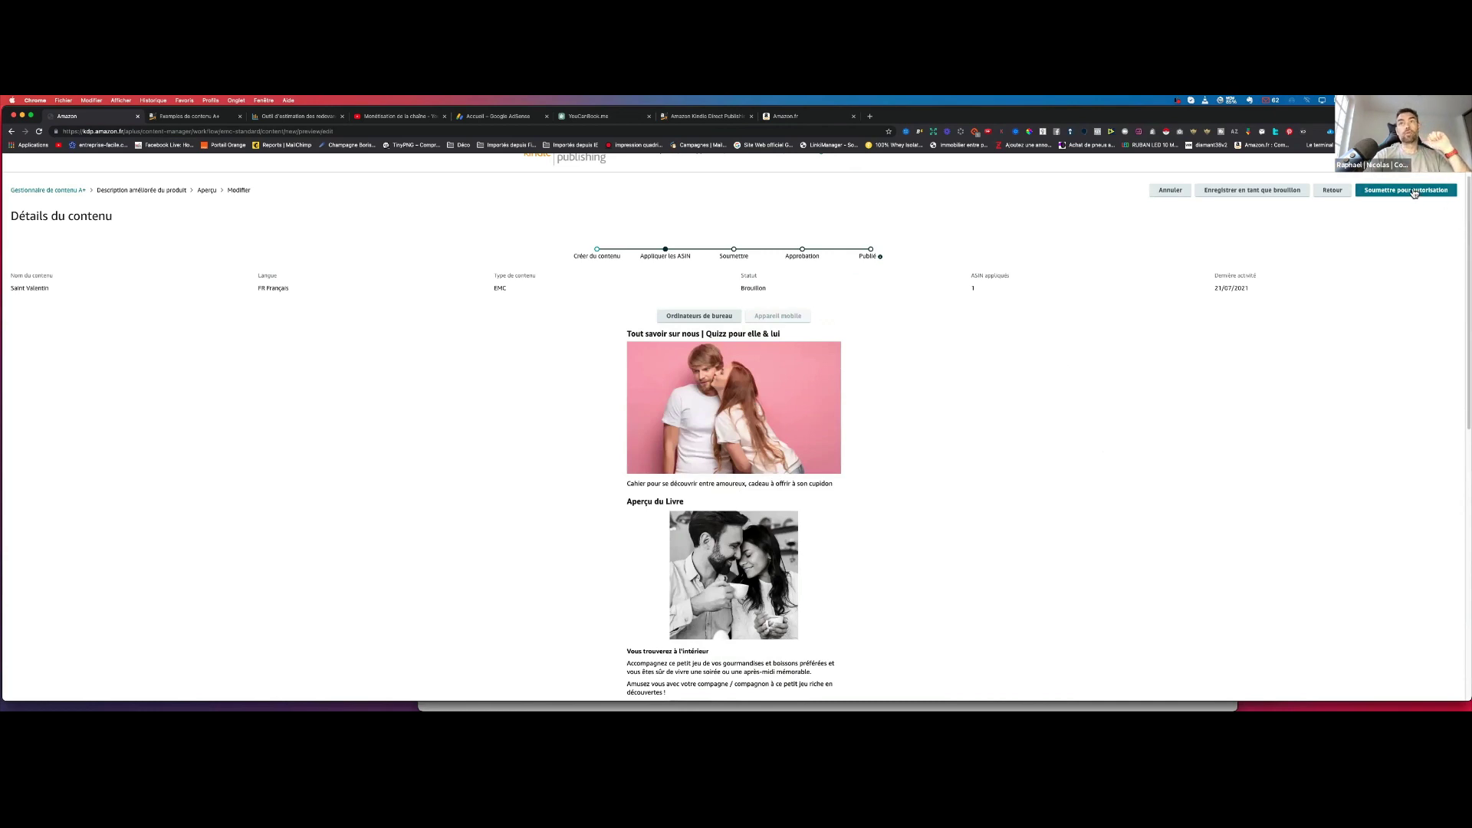
click(805, 468)
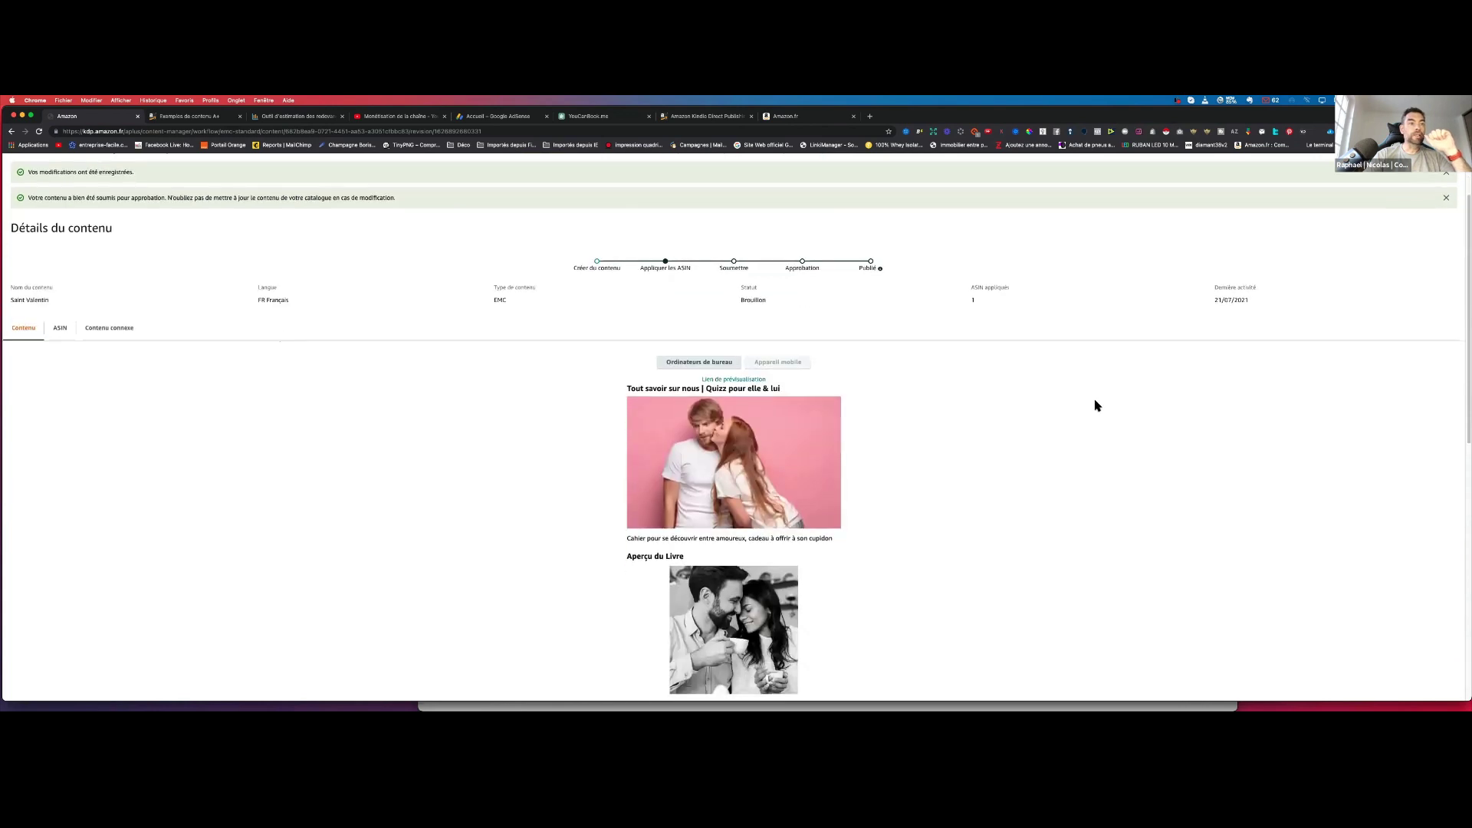
Review the submitted content's details page and open its preview link in a new browser tab.
scroll(756, 394, down, 1)
scroll(773, 376, down, 5)
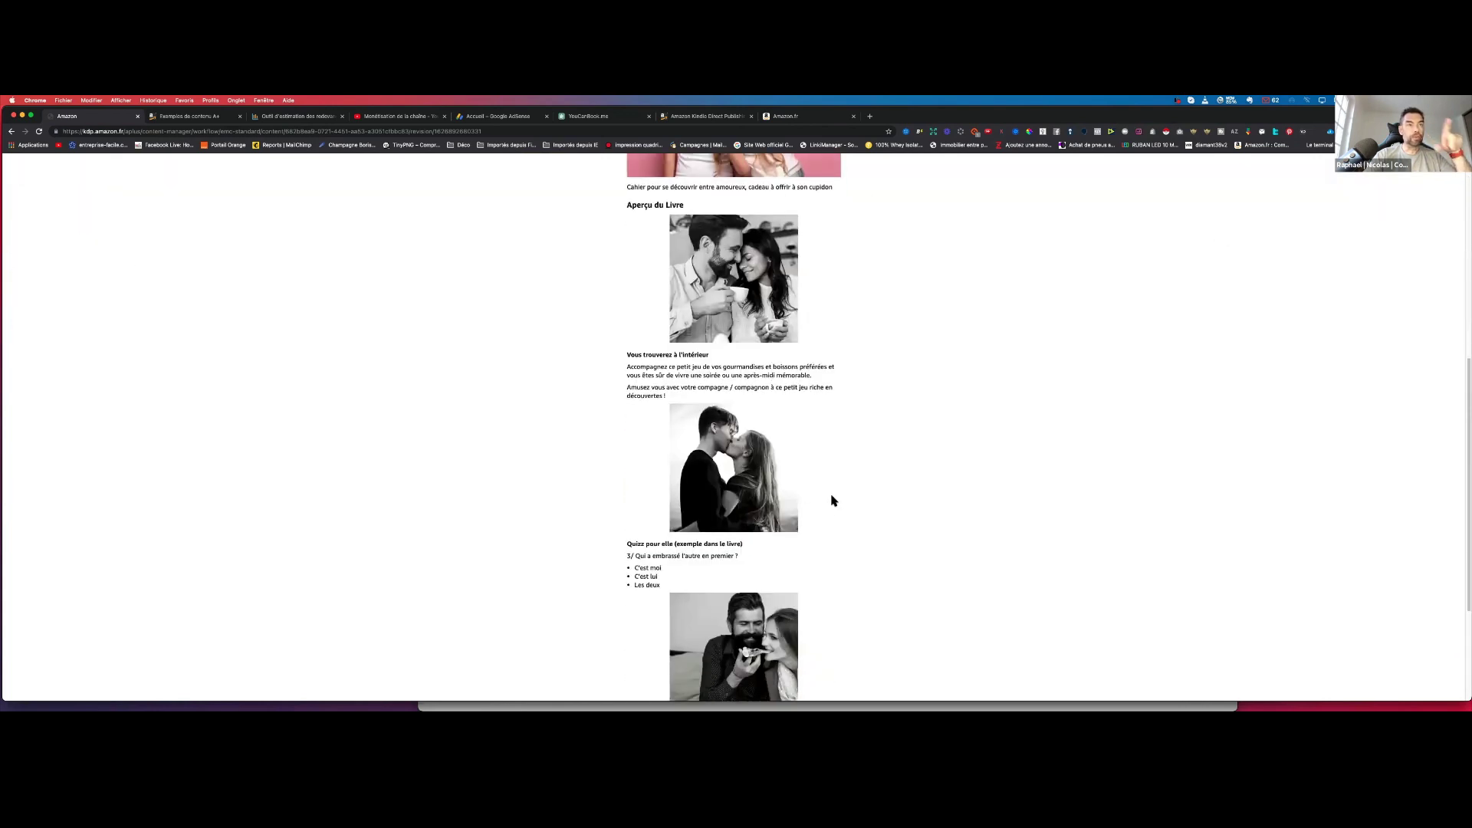
scroll(871, 477, up, 4)
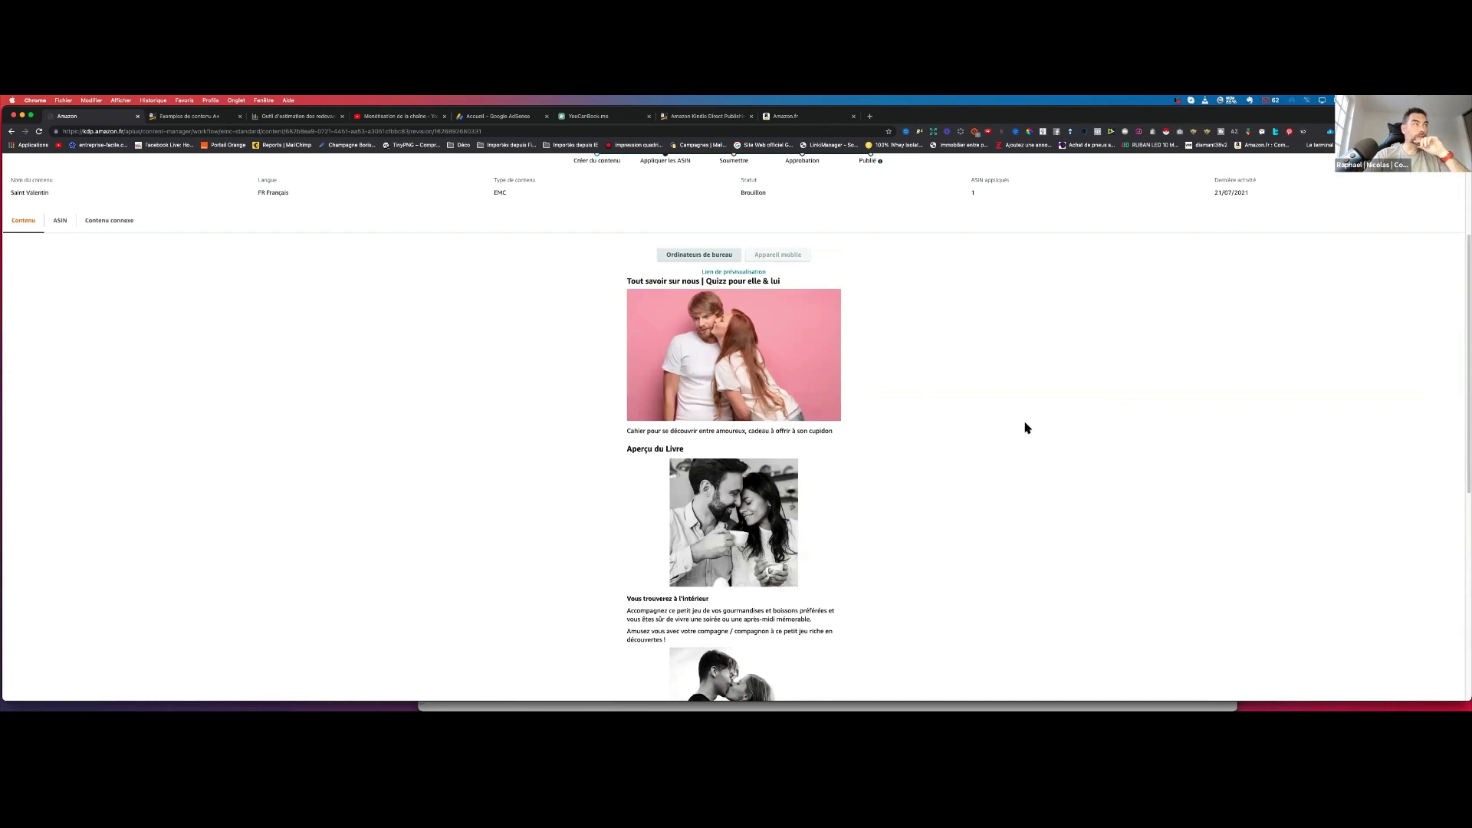
right_click(740, 273)
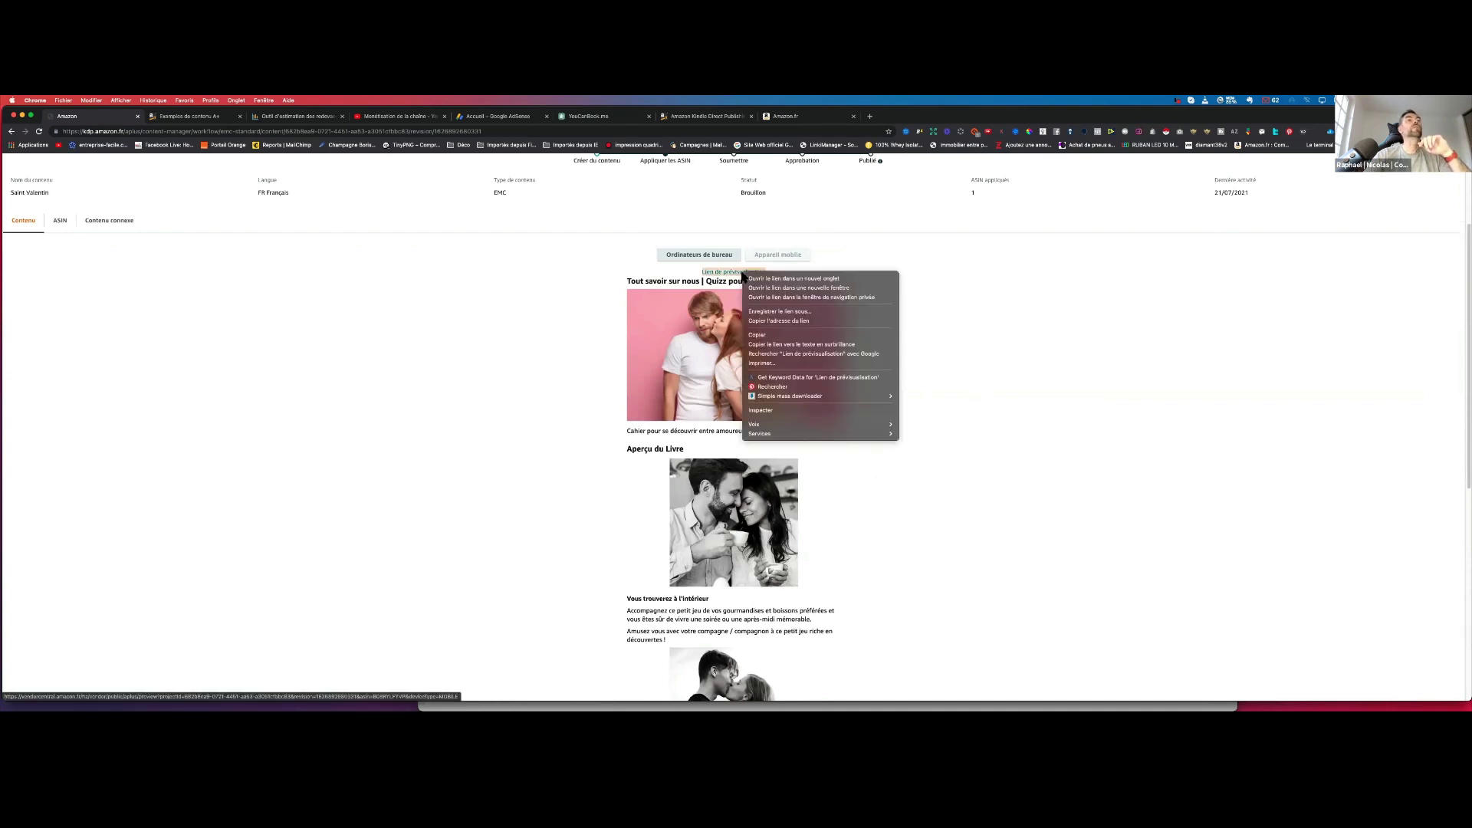
click(760, 278)
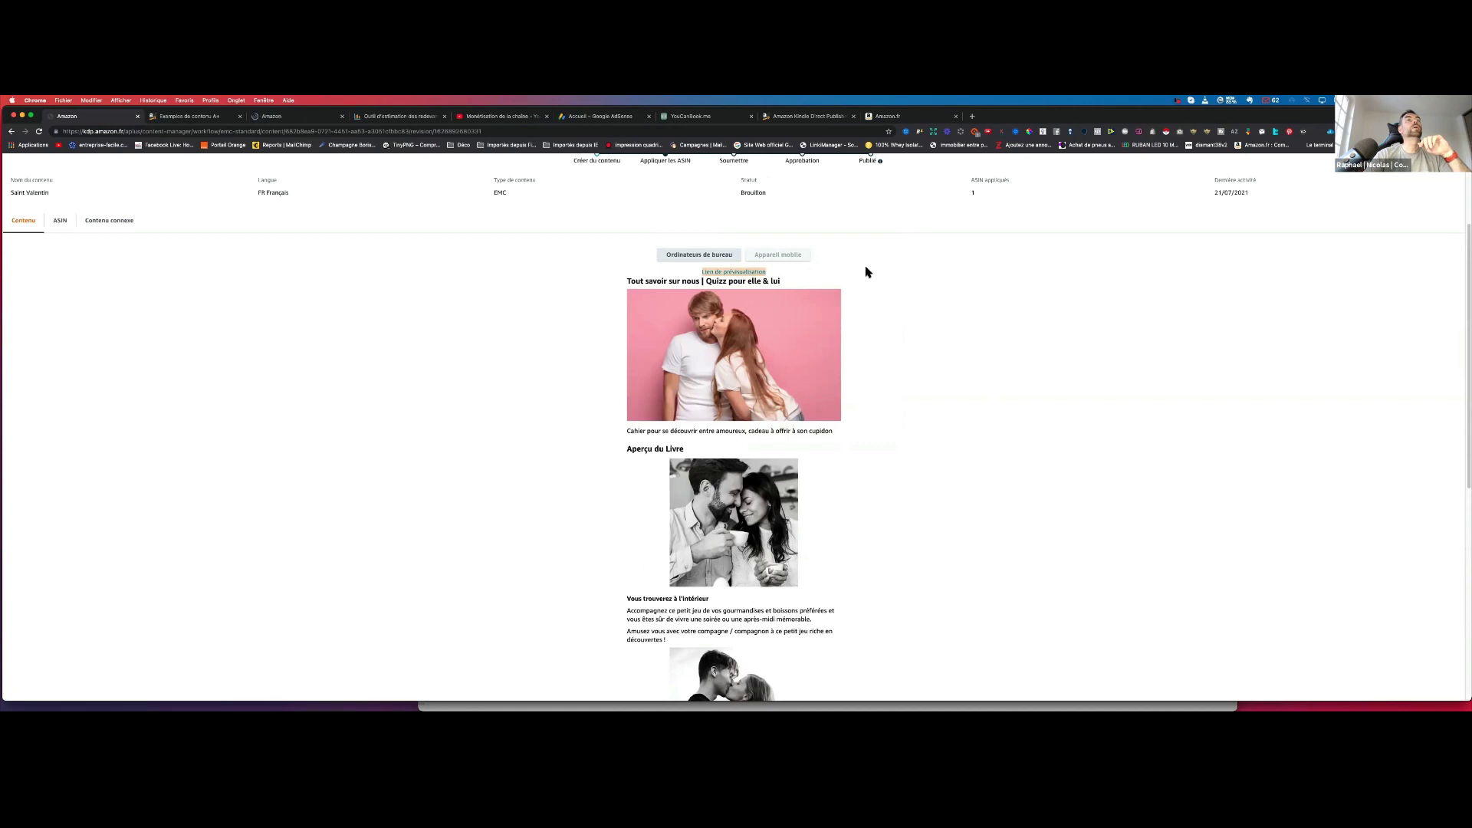